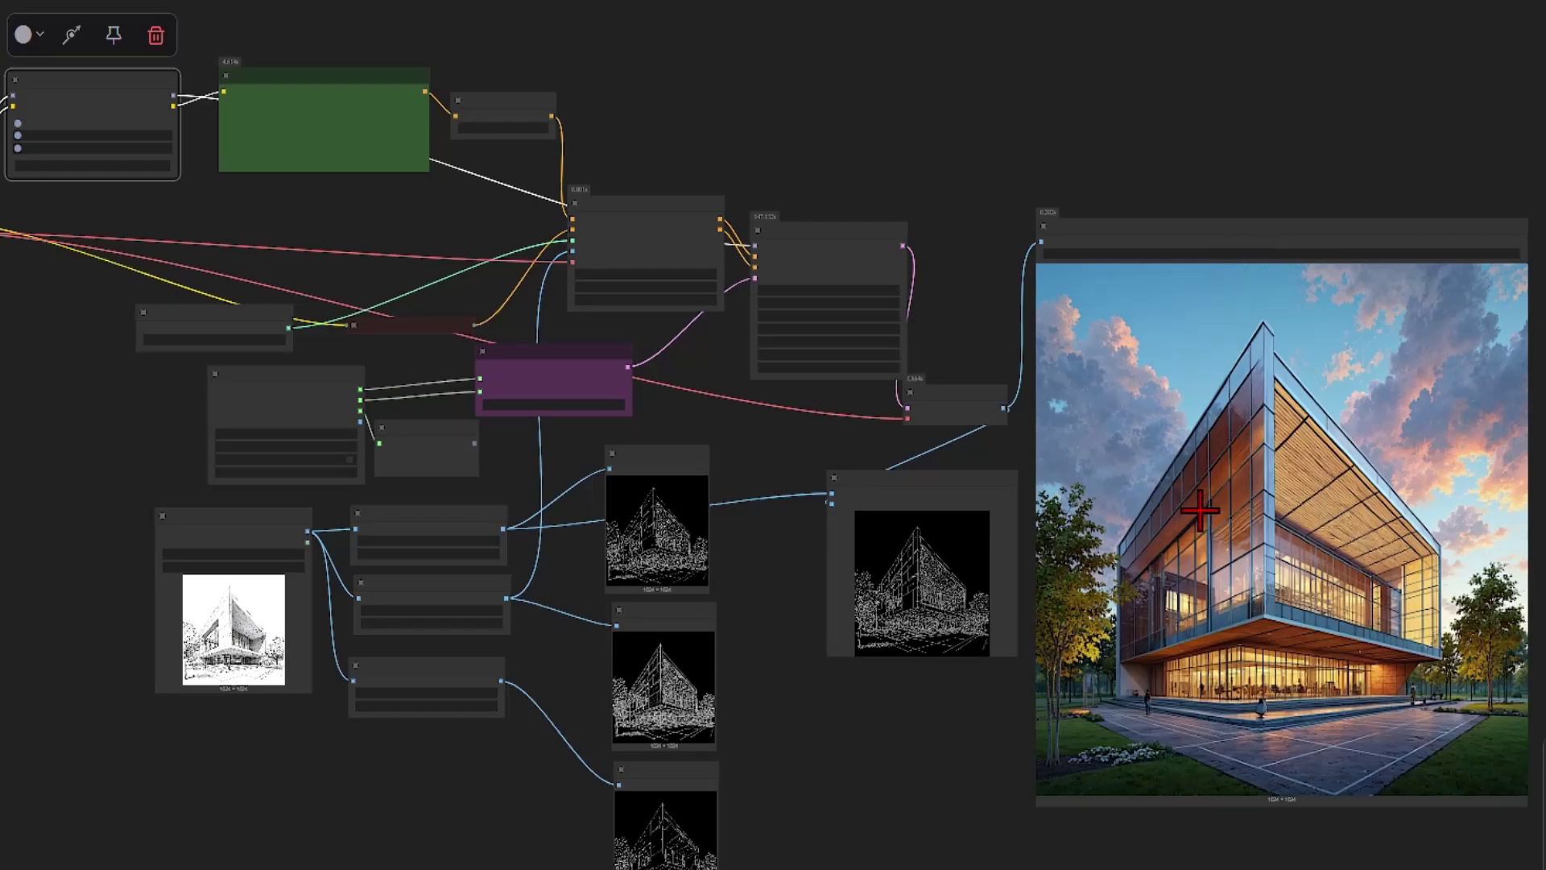
Zoom into the finished Flux ControlNet workflow and bring up the Power Lora Loader's list of LoRAs.
scroll(926, 596, "up", 10)
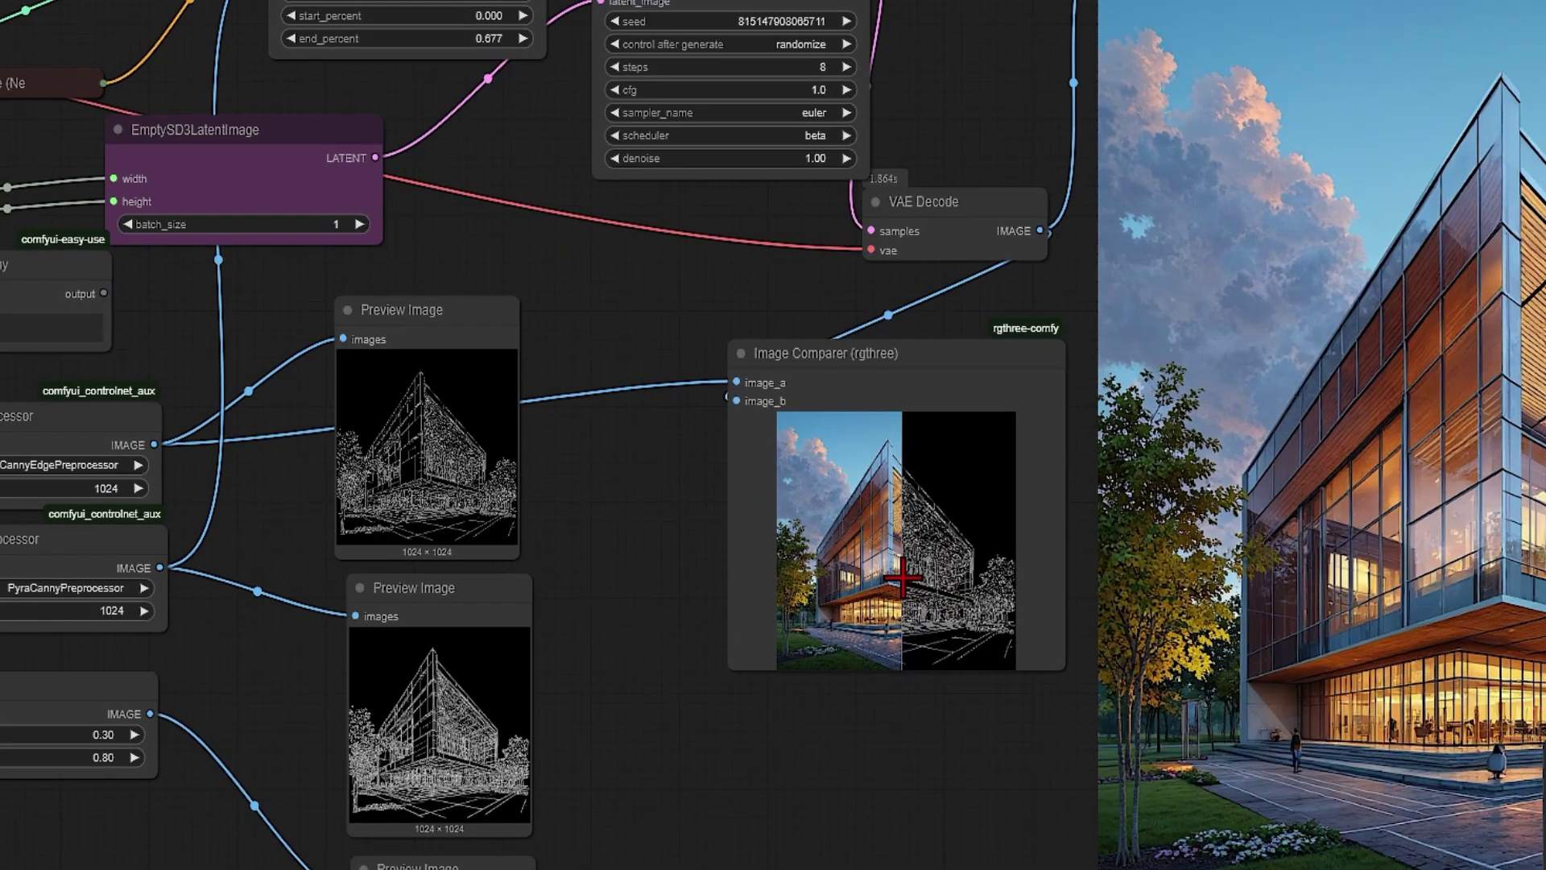
scroll(902, 564, "up", 3)
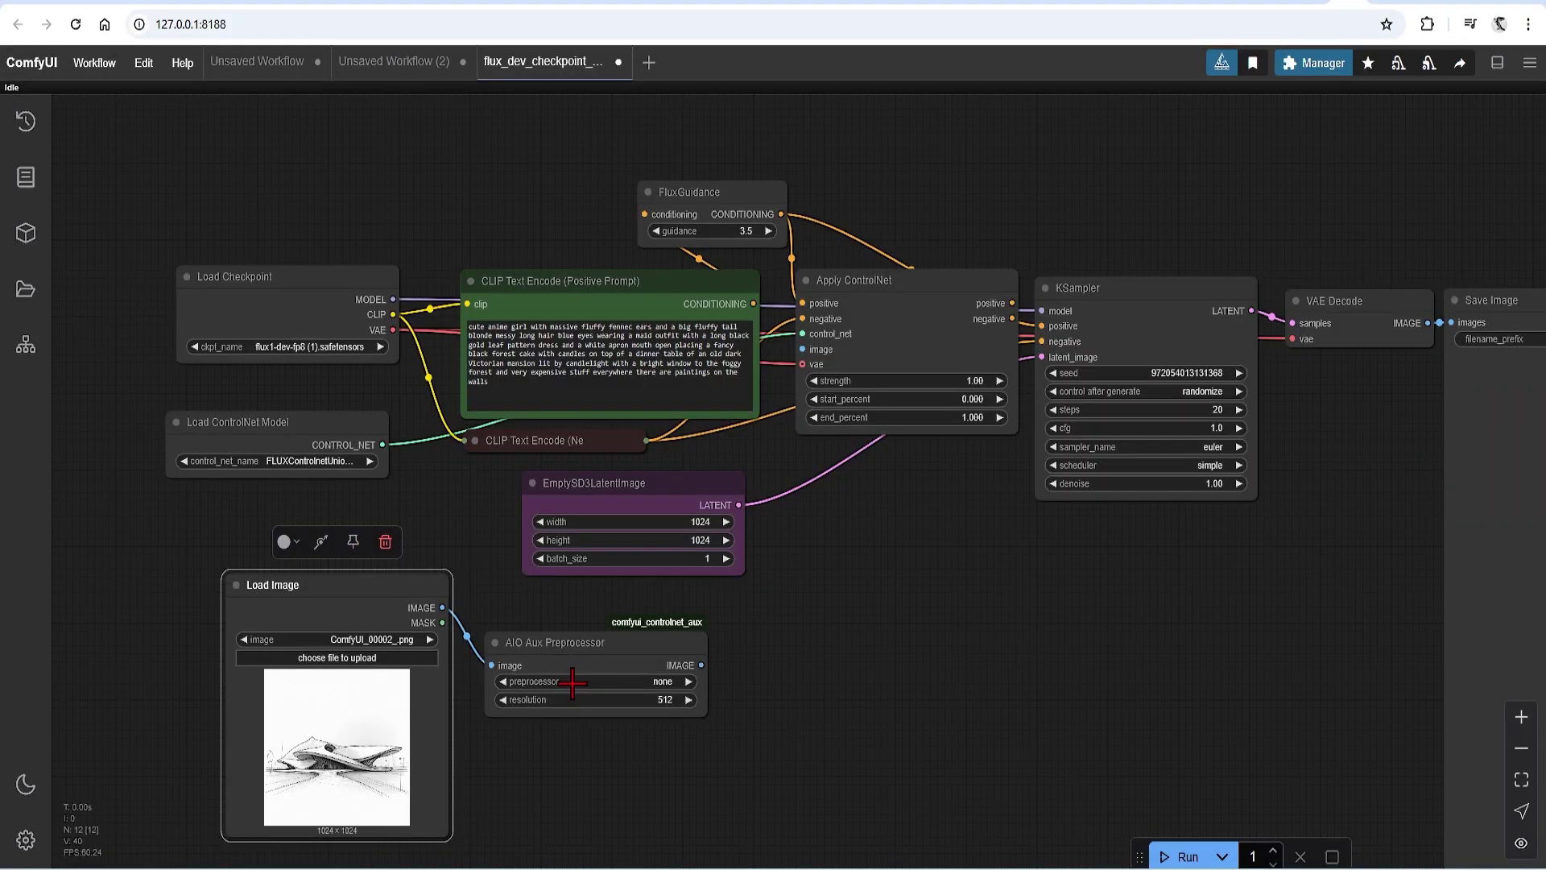
left_click(571, 681)
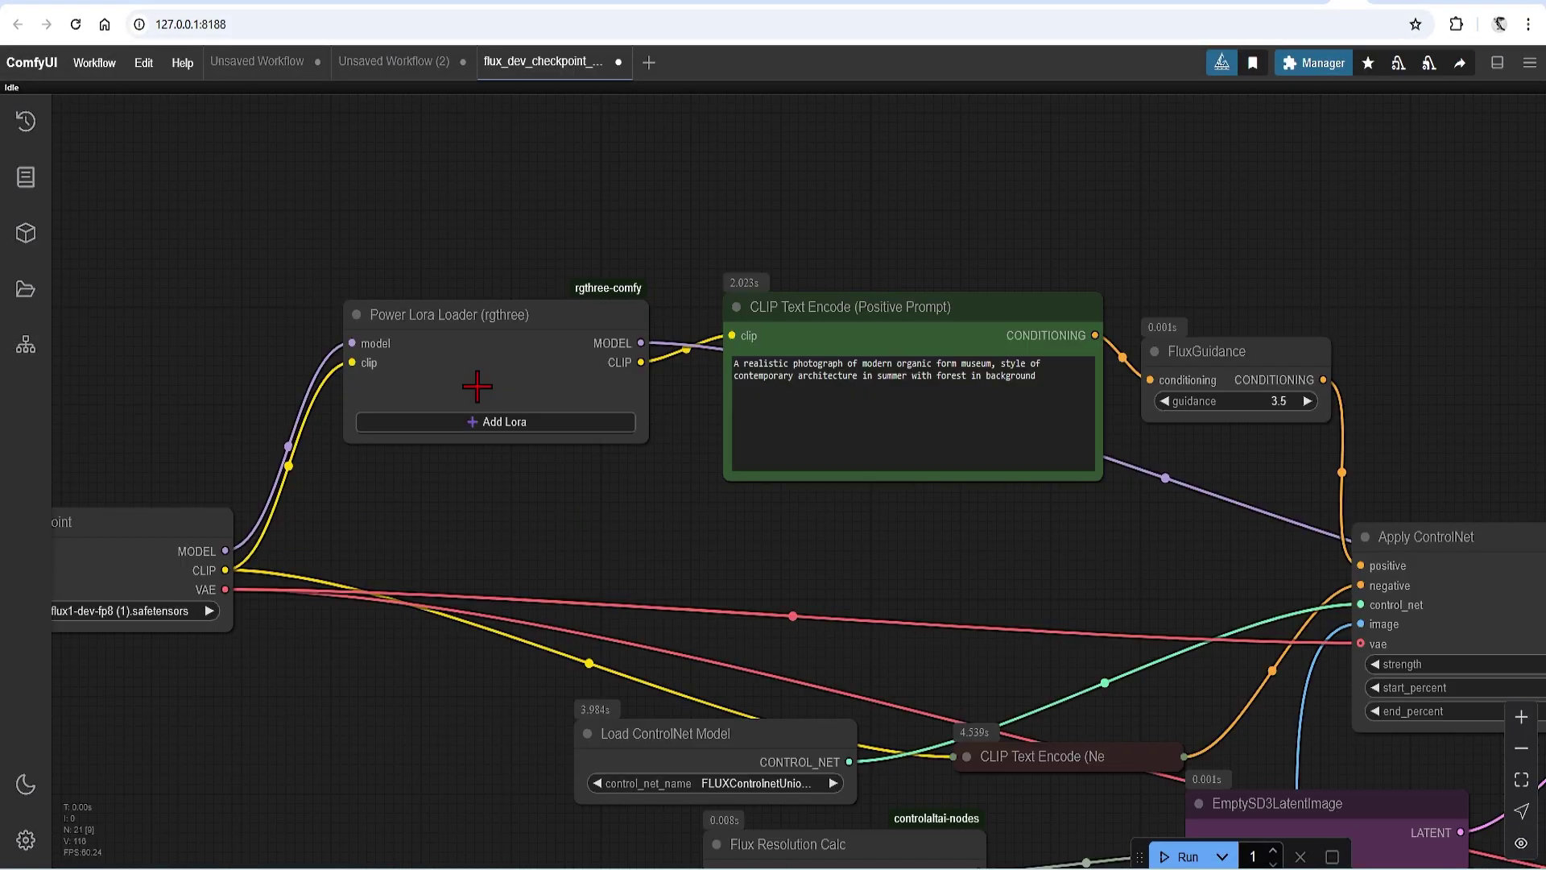
left_click(493, 422)
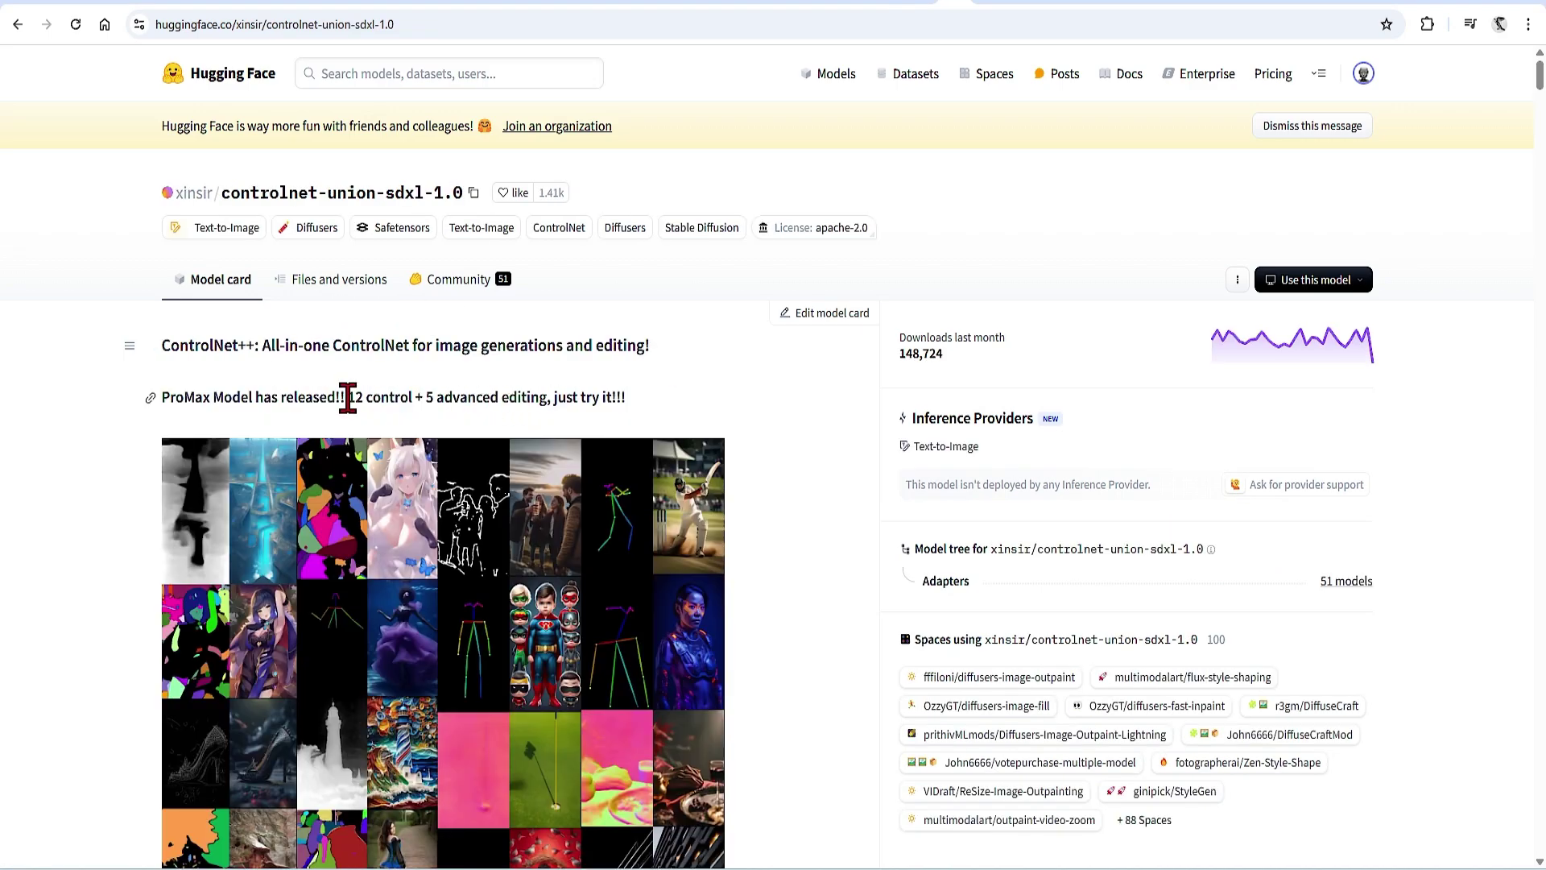
Review the 12-control-types note, then download diffusion_pytorch_model.safetensors from Files and versions.
left_click_drag(349, 398, 649, 403)
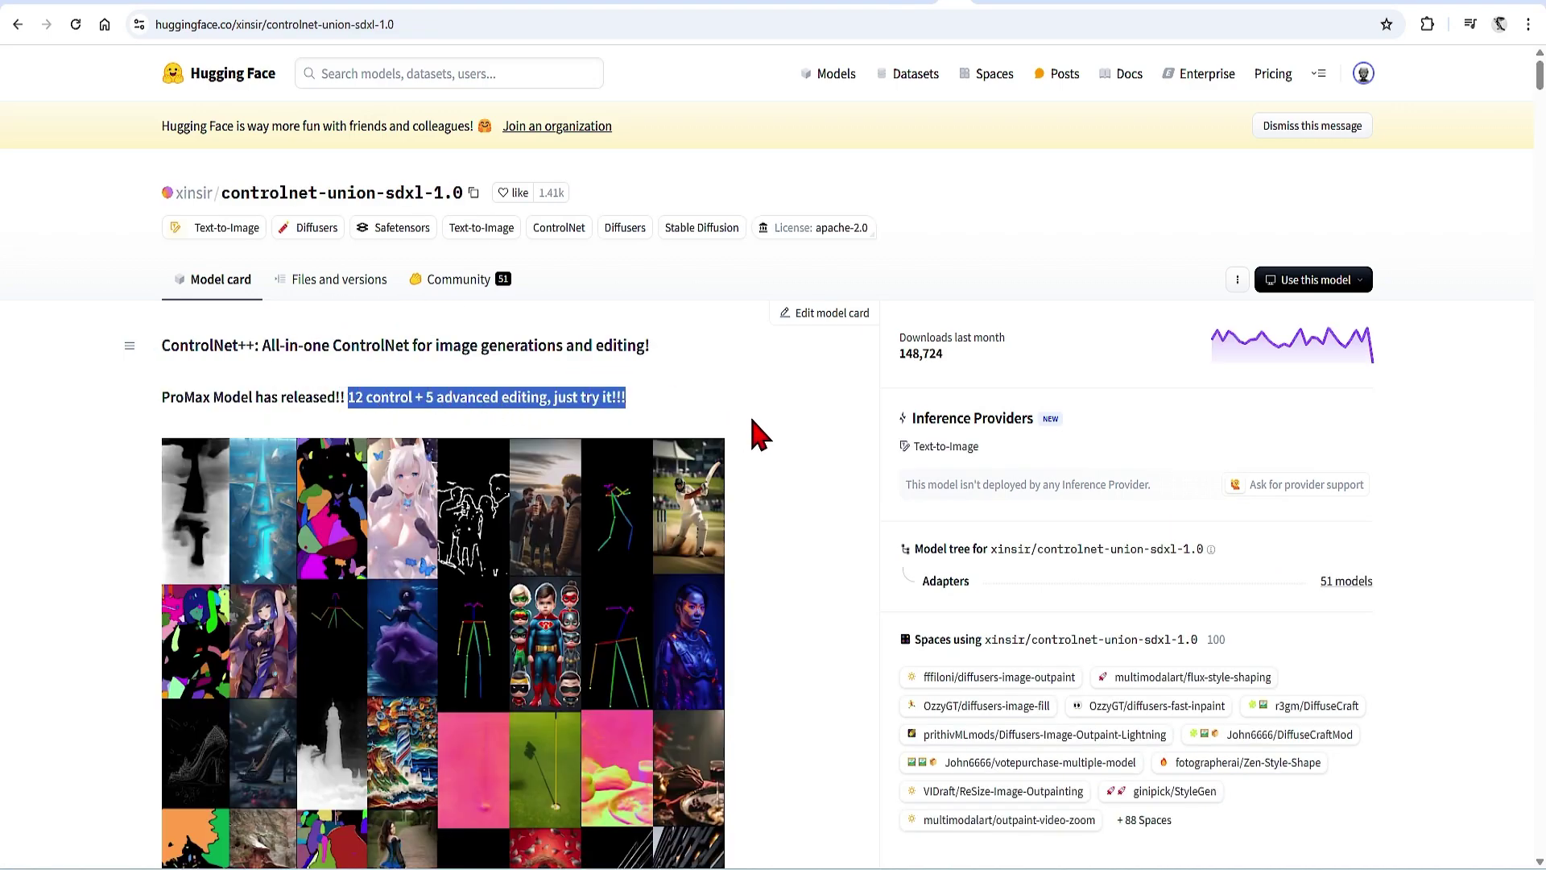
scroll(761, 435, "down", 3)
left_click(793, 467)
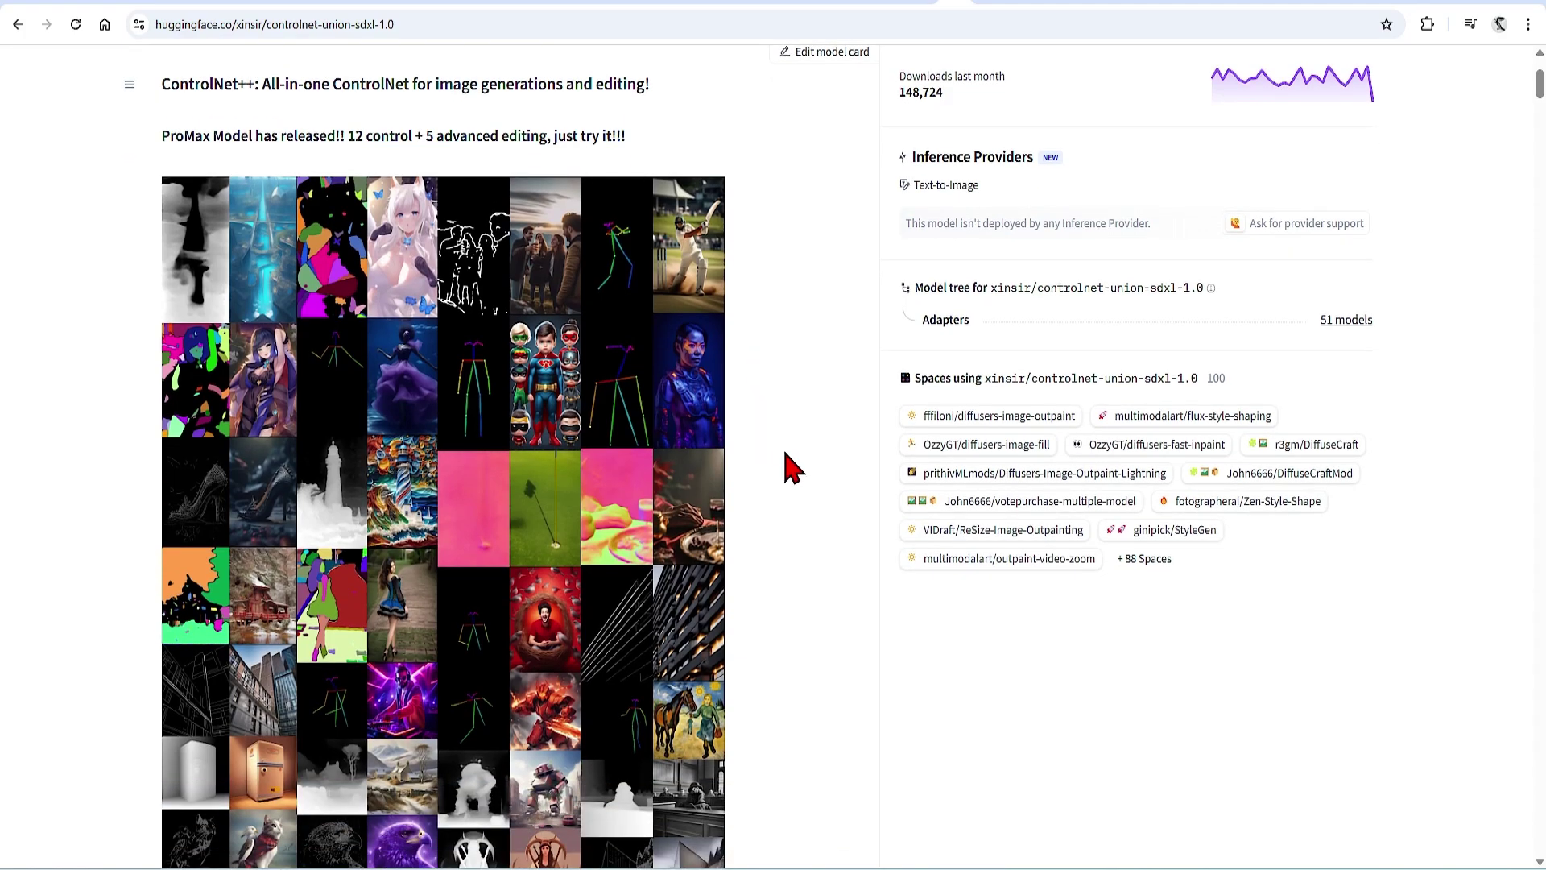
scroll(793, 467, "up", 3)
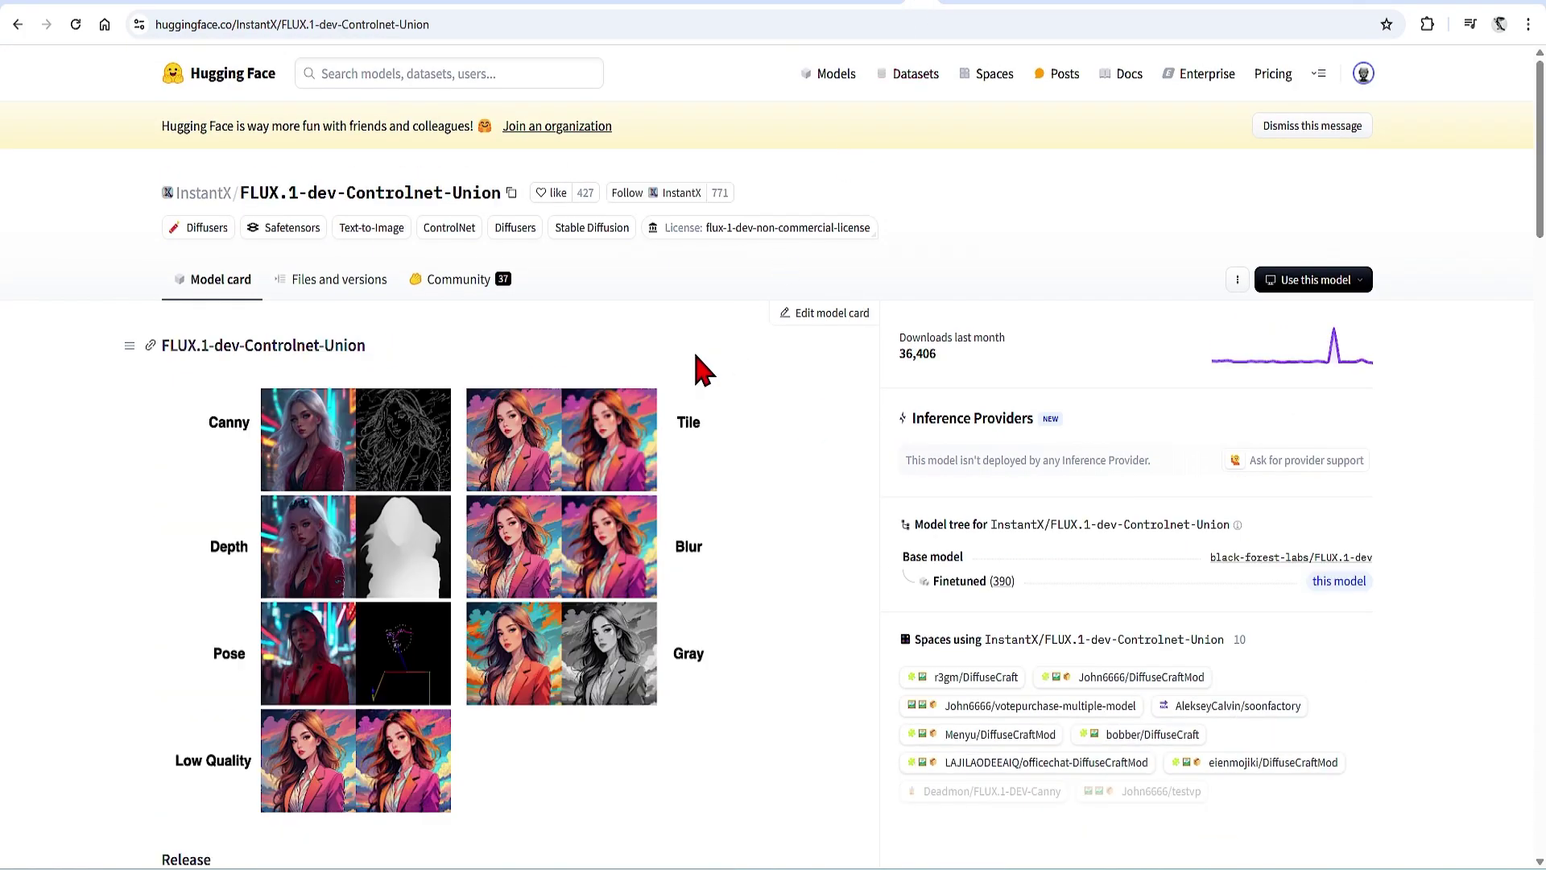
left_click(300, 291)
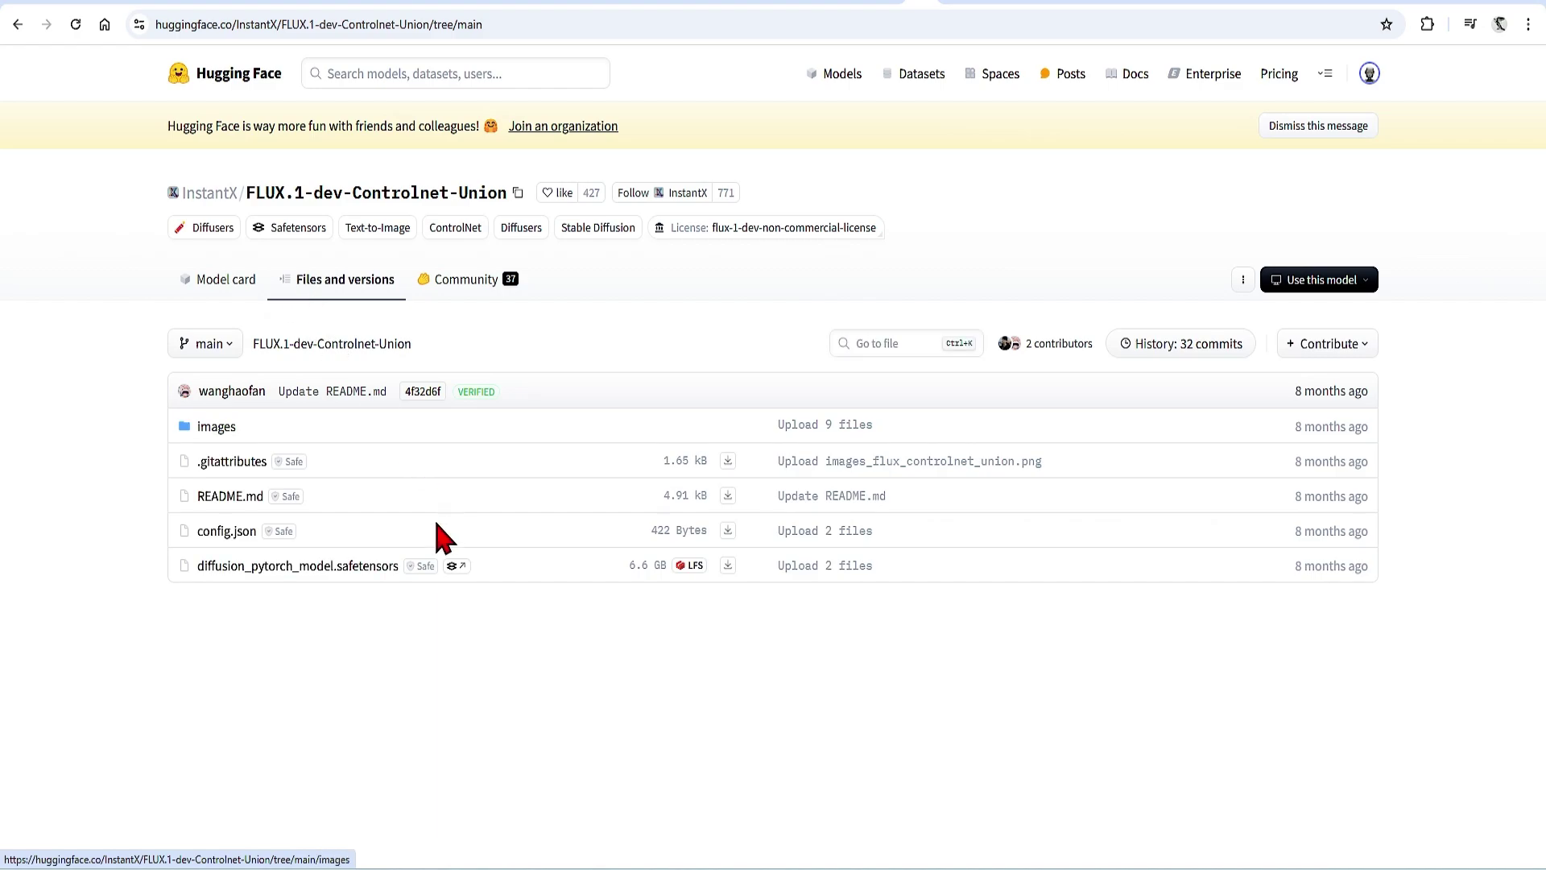
left_click(728, 566)
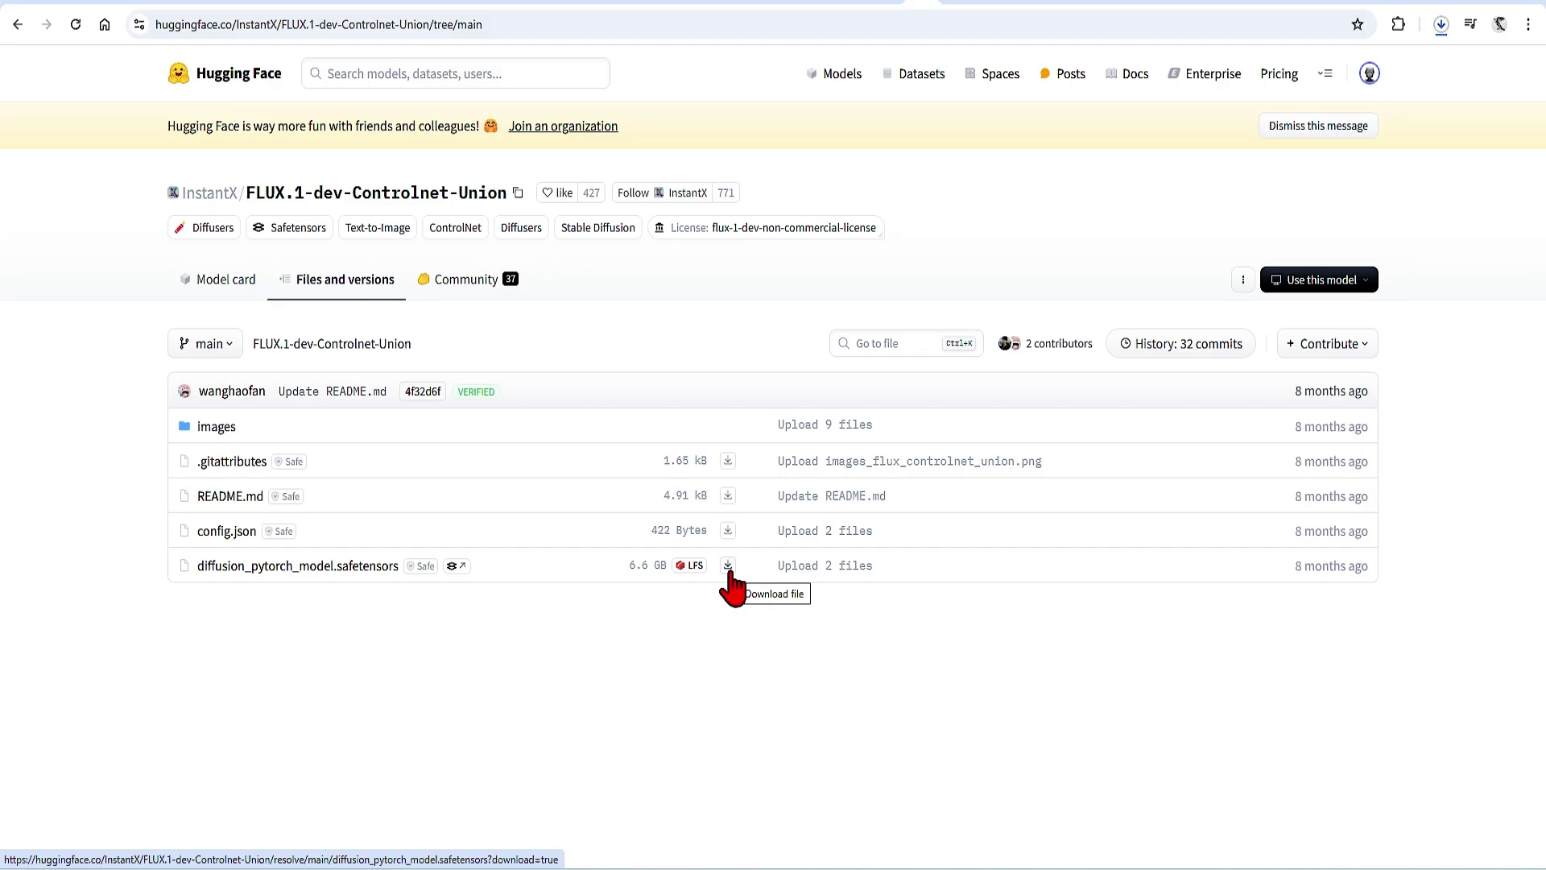
Paste the downloaded ControlNet model into D:\ComfyUI\ComfyUI\models\controlnet.
key("alt+Tab")
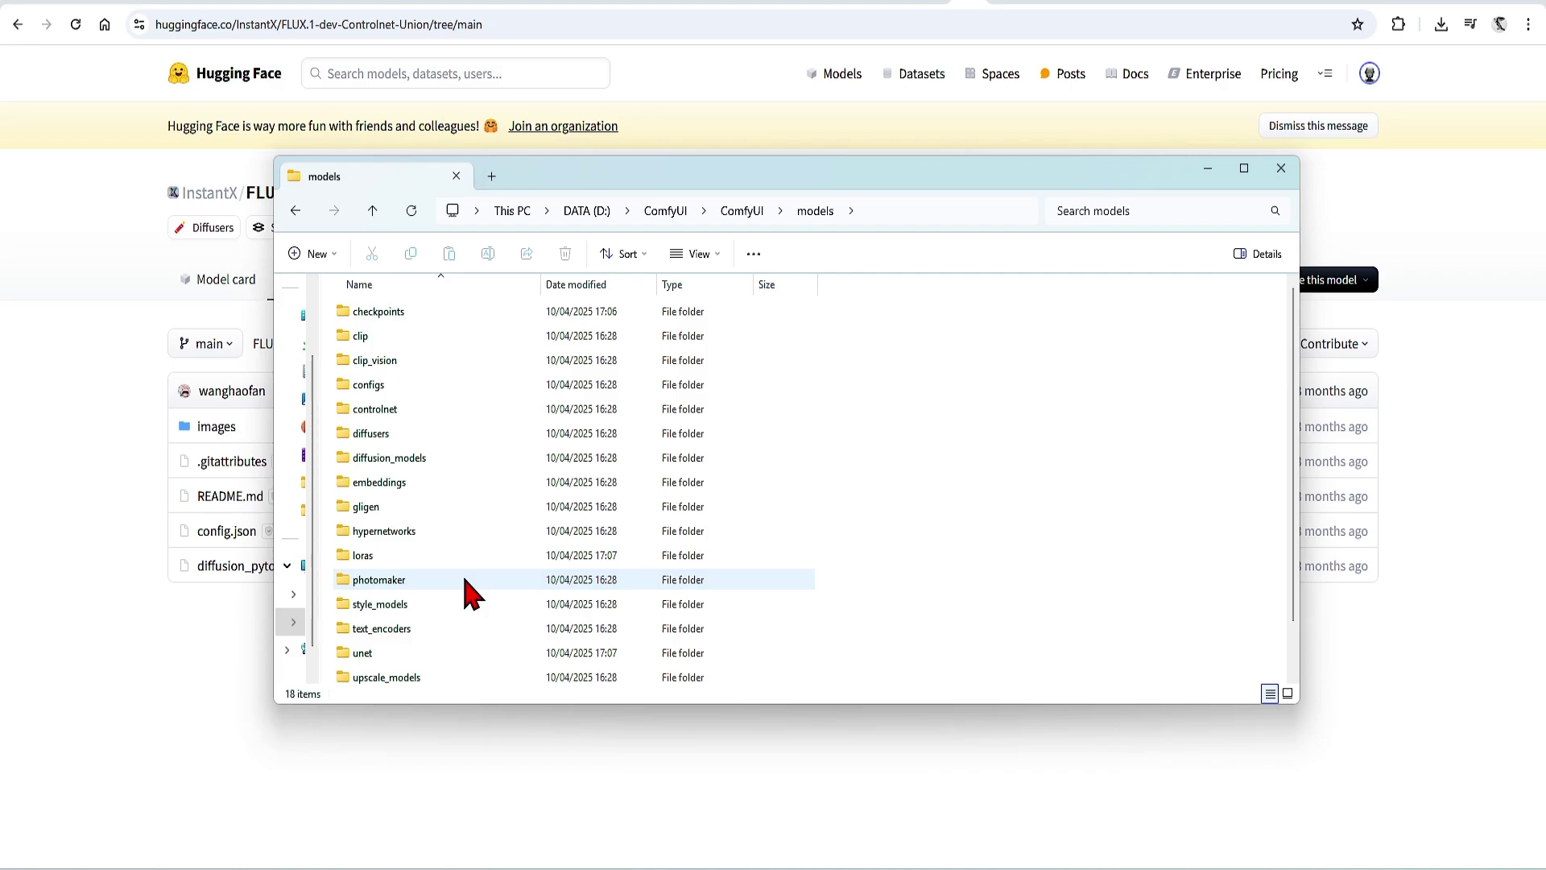
left_click(447, 413)
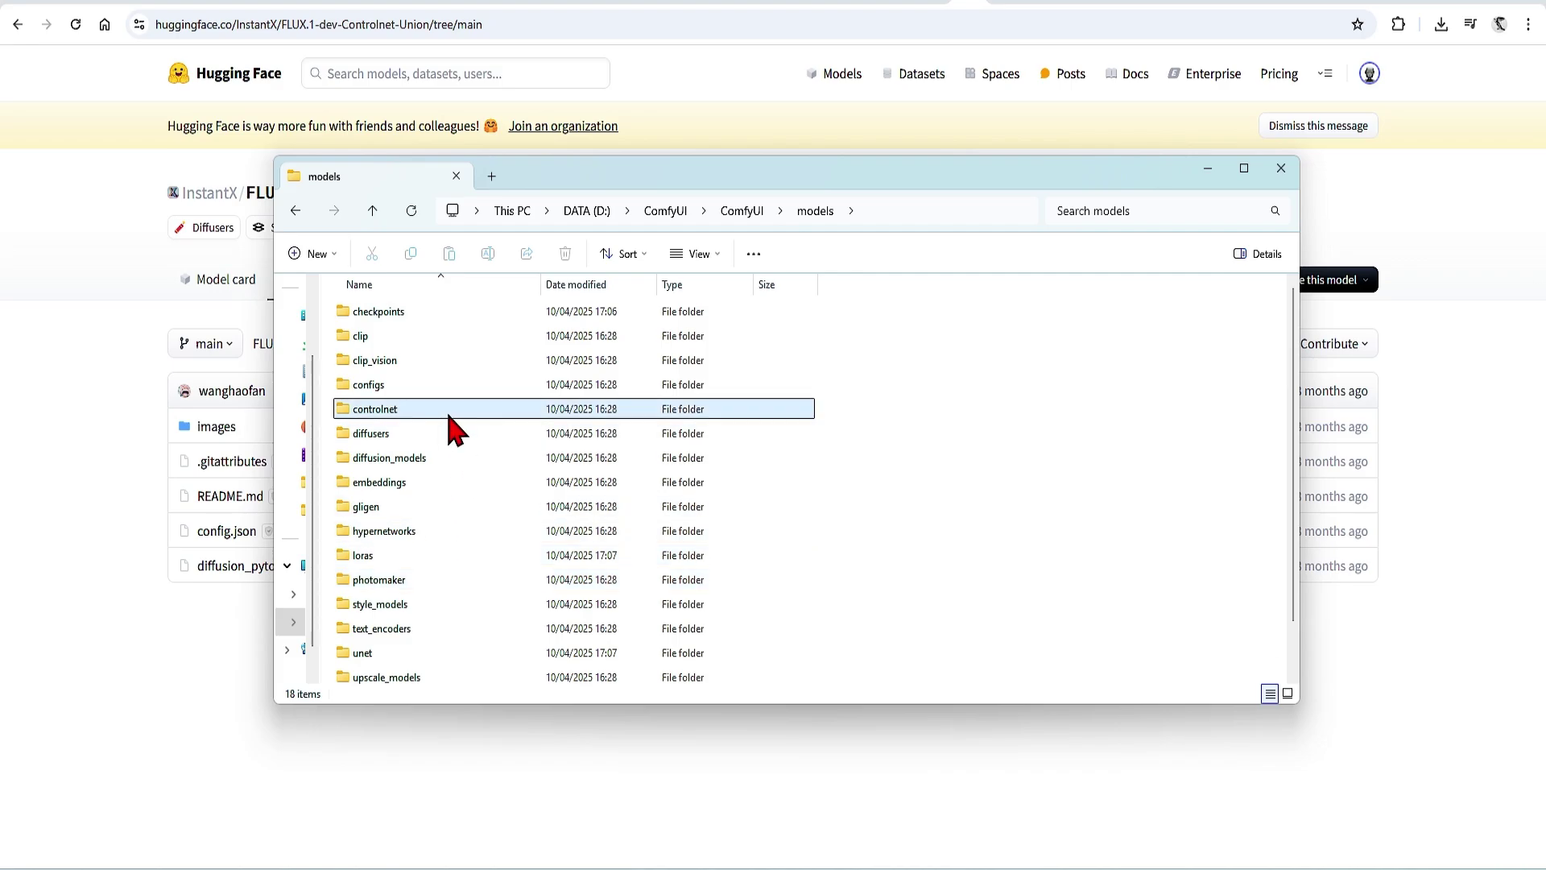
double_click(447, 412)
key("ctrl+v")
Rename the pasted model file to FLUXcontrolnetUnion.safetensors.
right_click(501, 335)
left_click(608, 351)
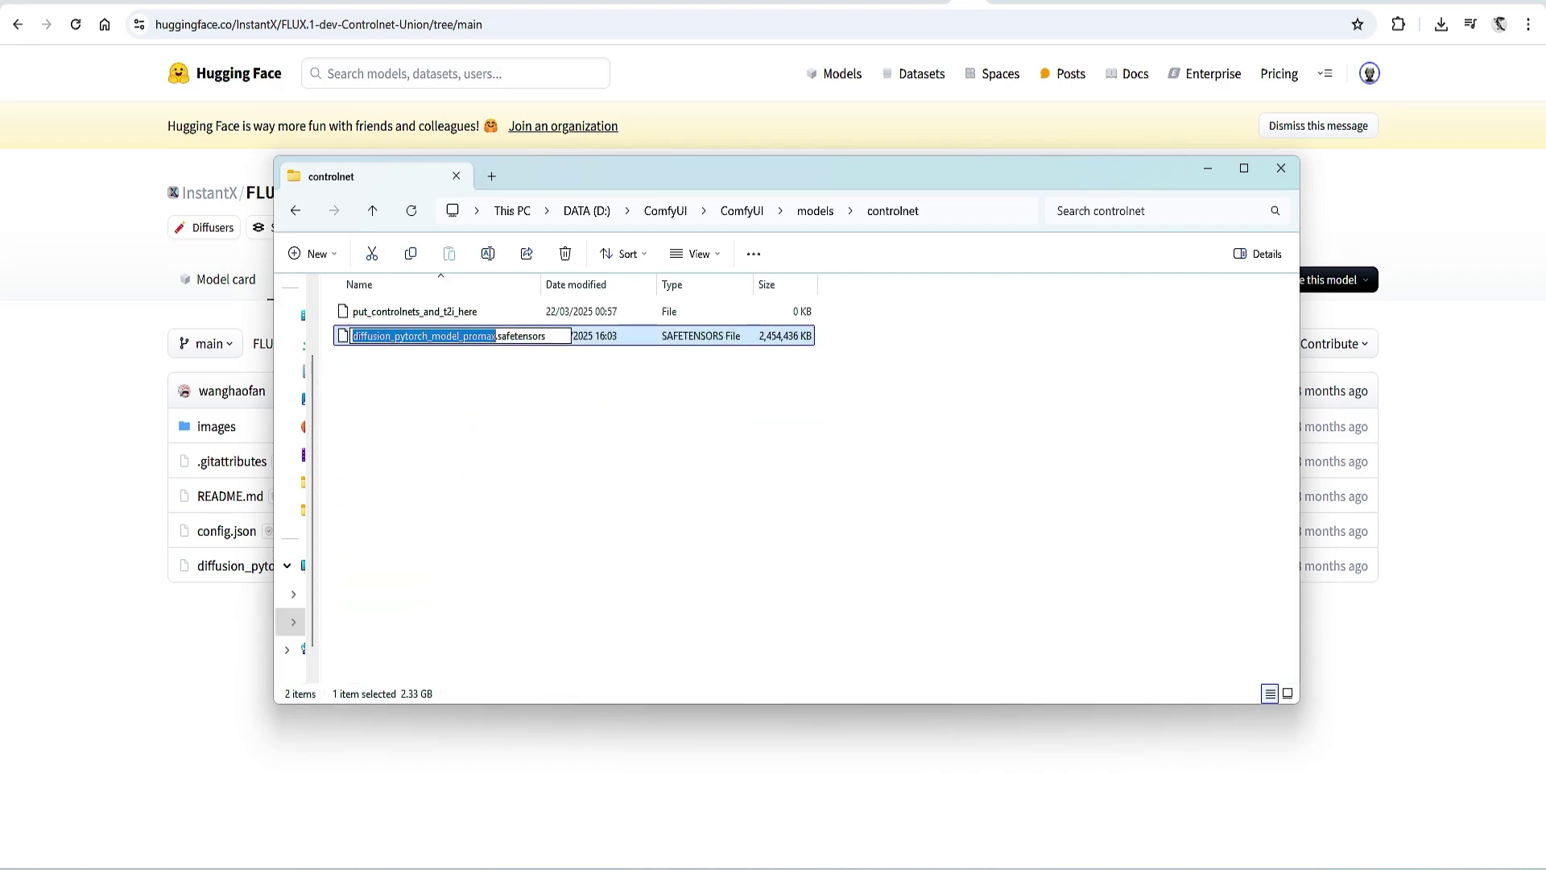
type("FLUX")
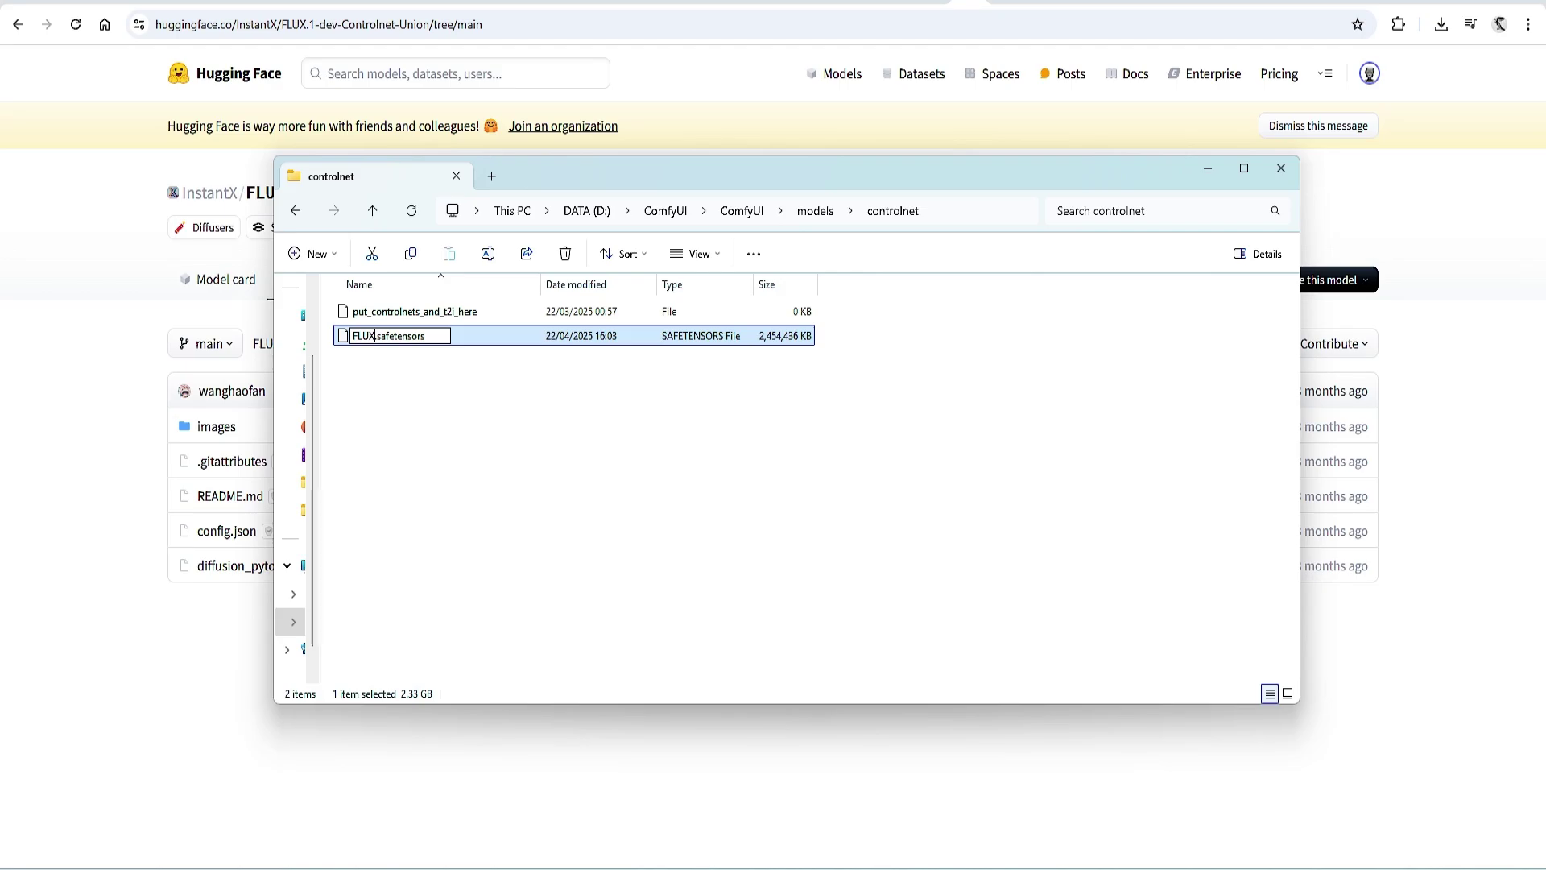
type("controlnetUnion")
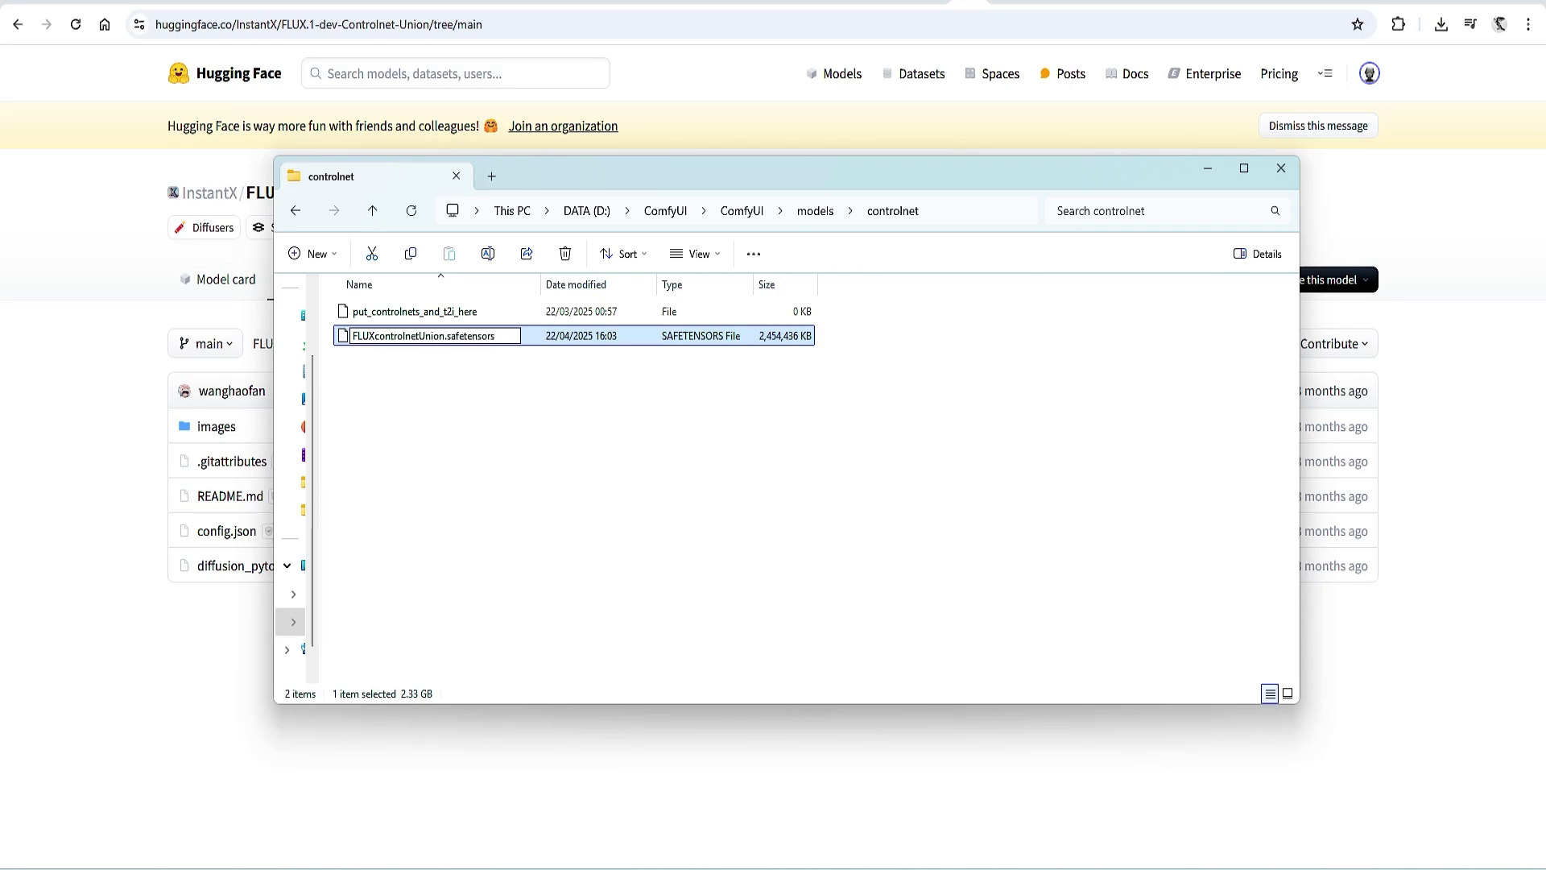
left_click(582, 642)
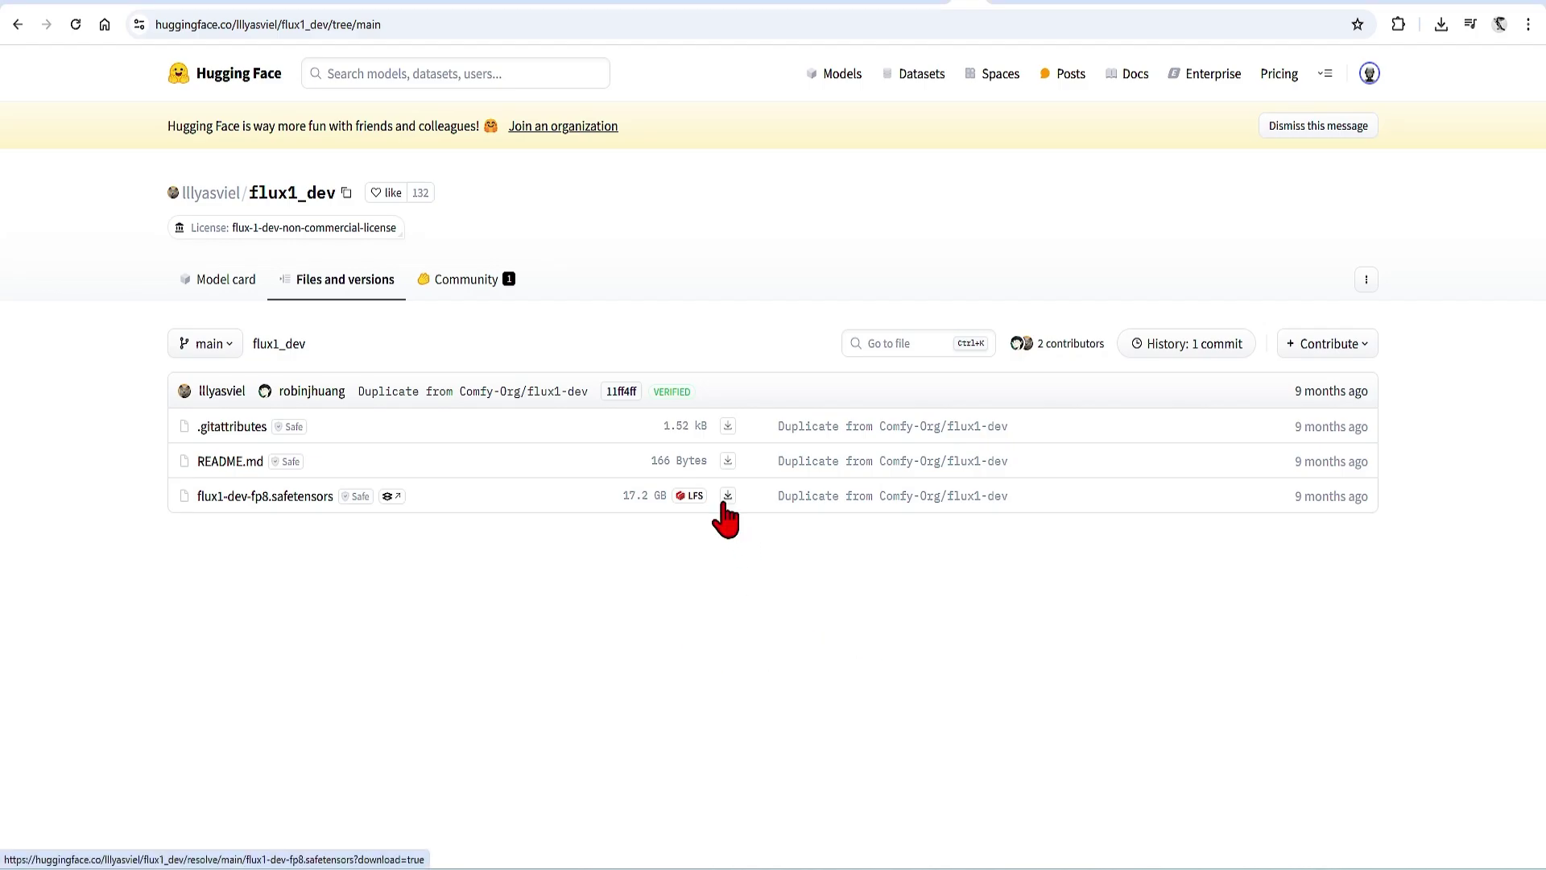
Paste flux1-dev-fp8.safetensors into ComfyUI's models\checkpoints folder.
key("alt+Tab")
double_click(500, 326)
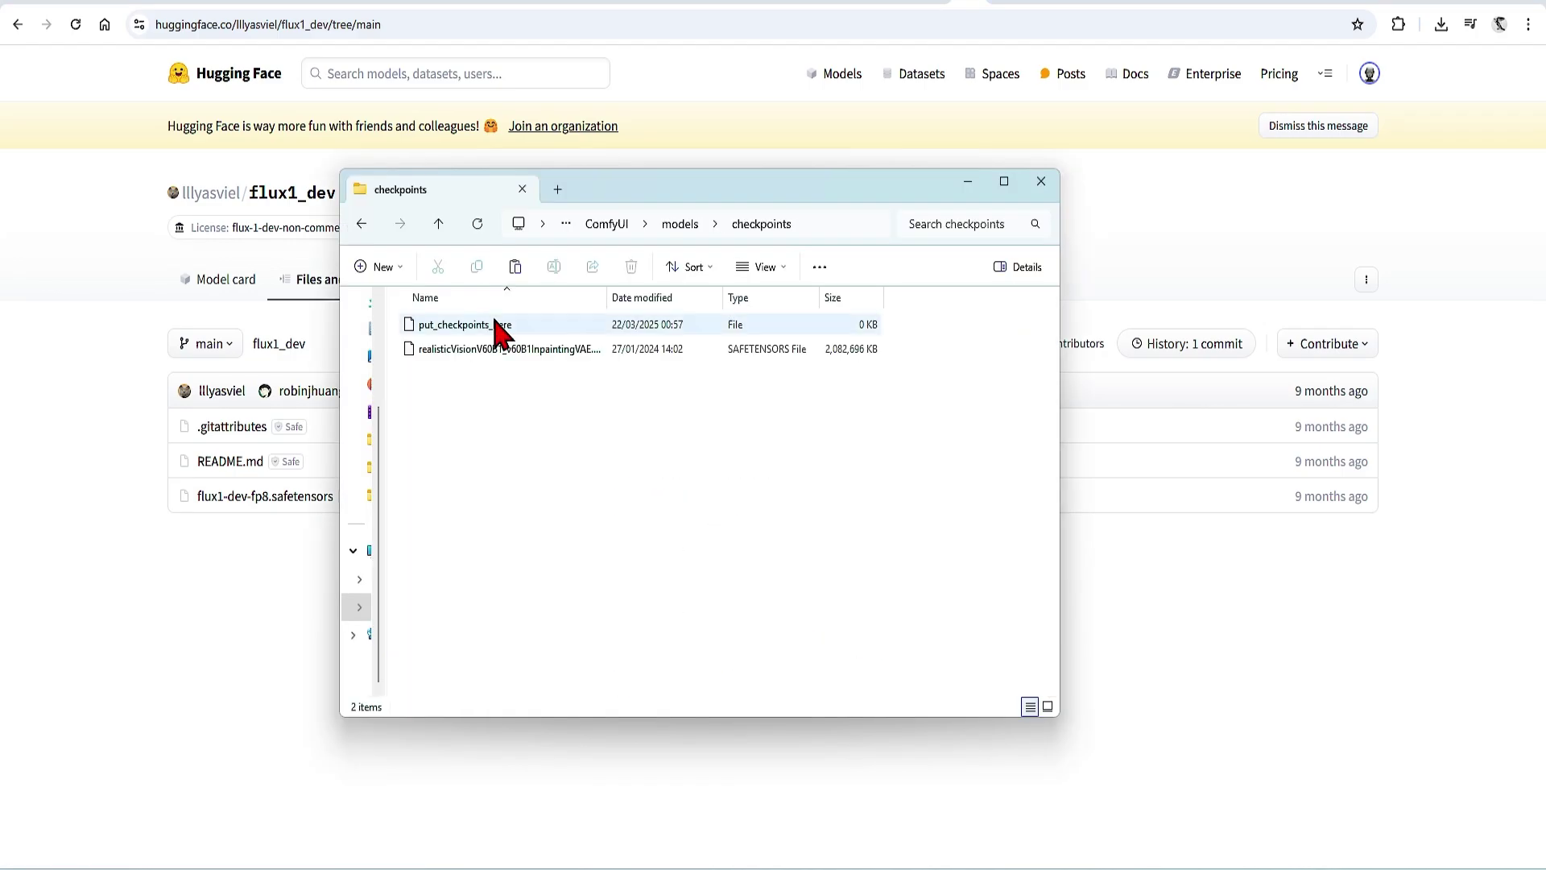
key("ctrl+v")
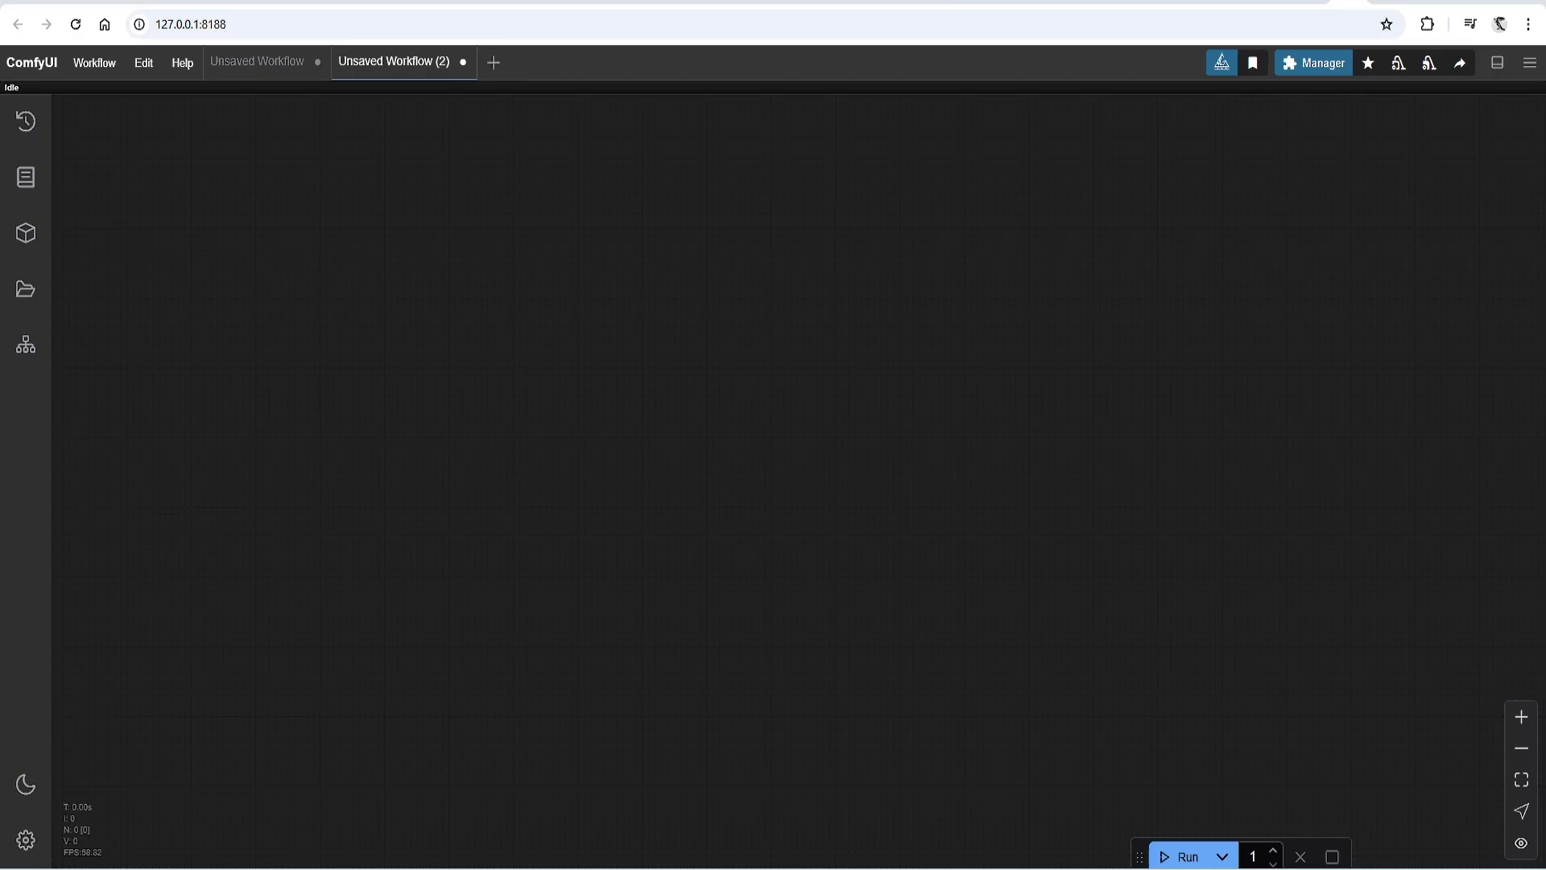
In the Manager's custom node list, select the comfyui_controlnet_aux and rgthree-comfy packs.
left_click(1299, 76)
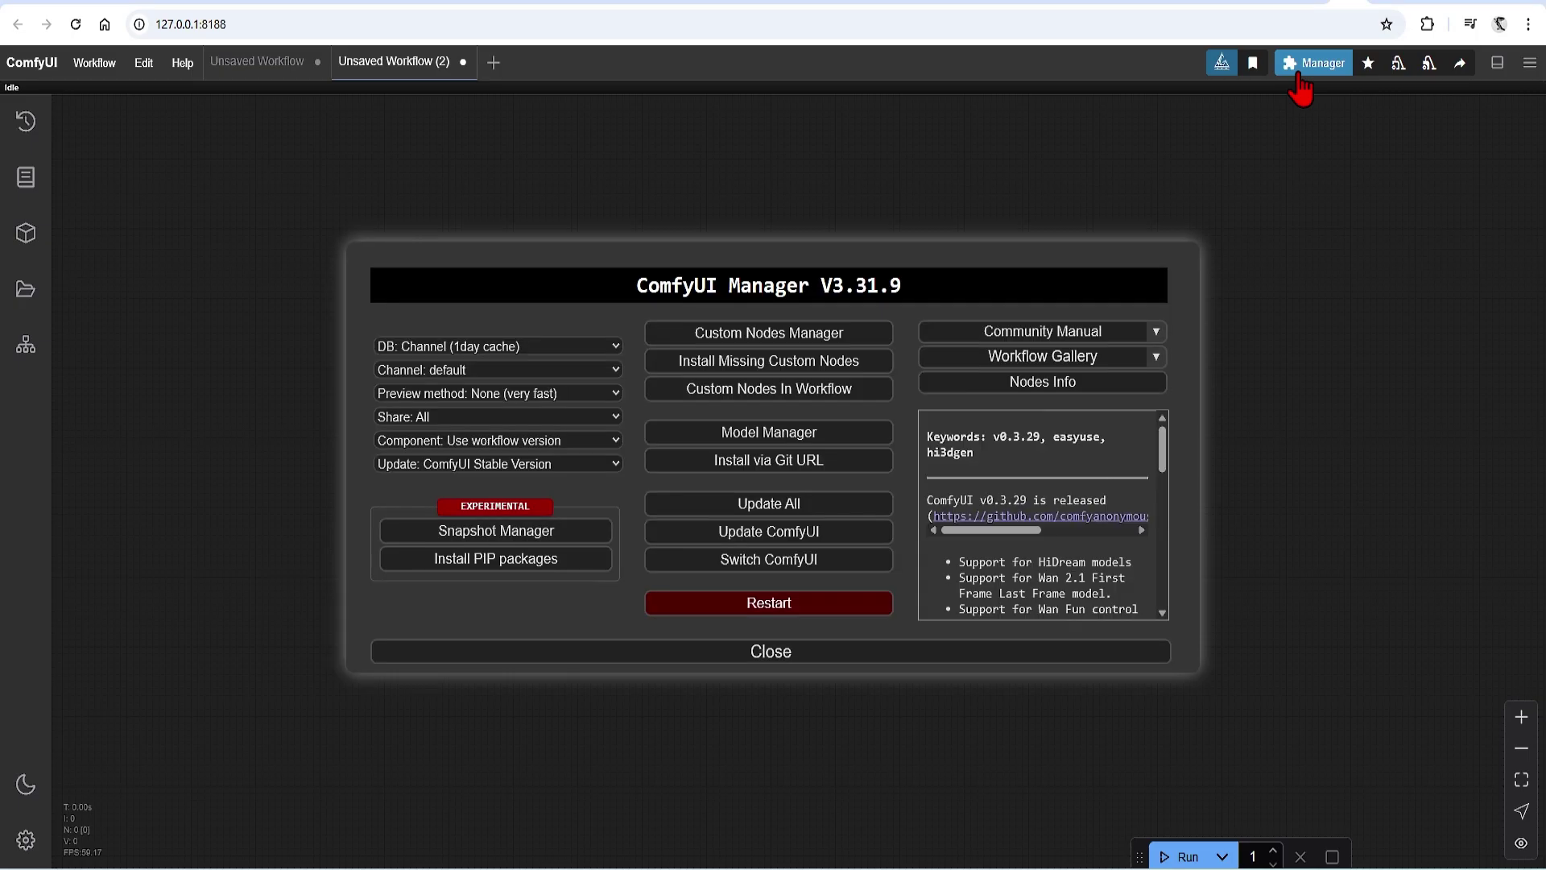
left_click(839, 355)
left_click(416, 170)
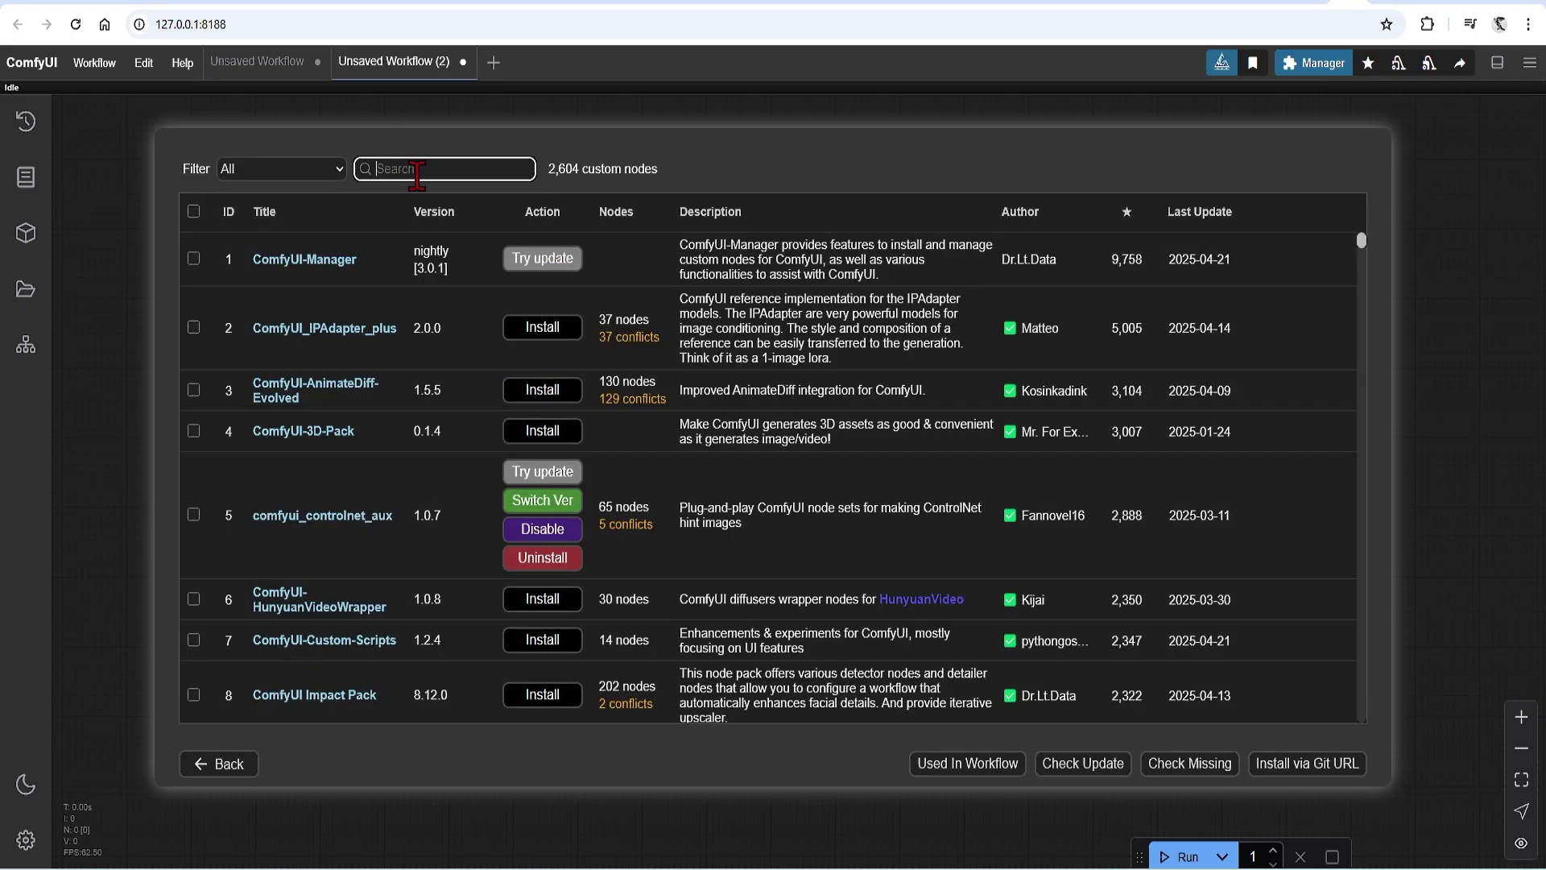
type("contr")
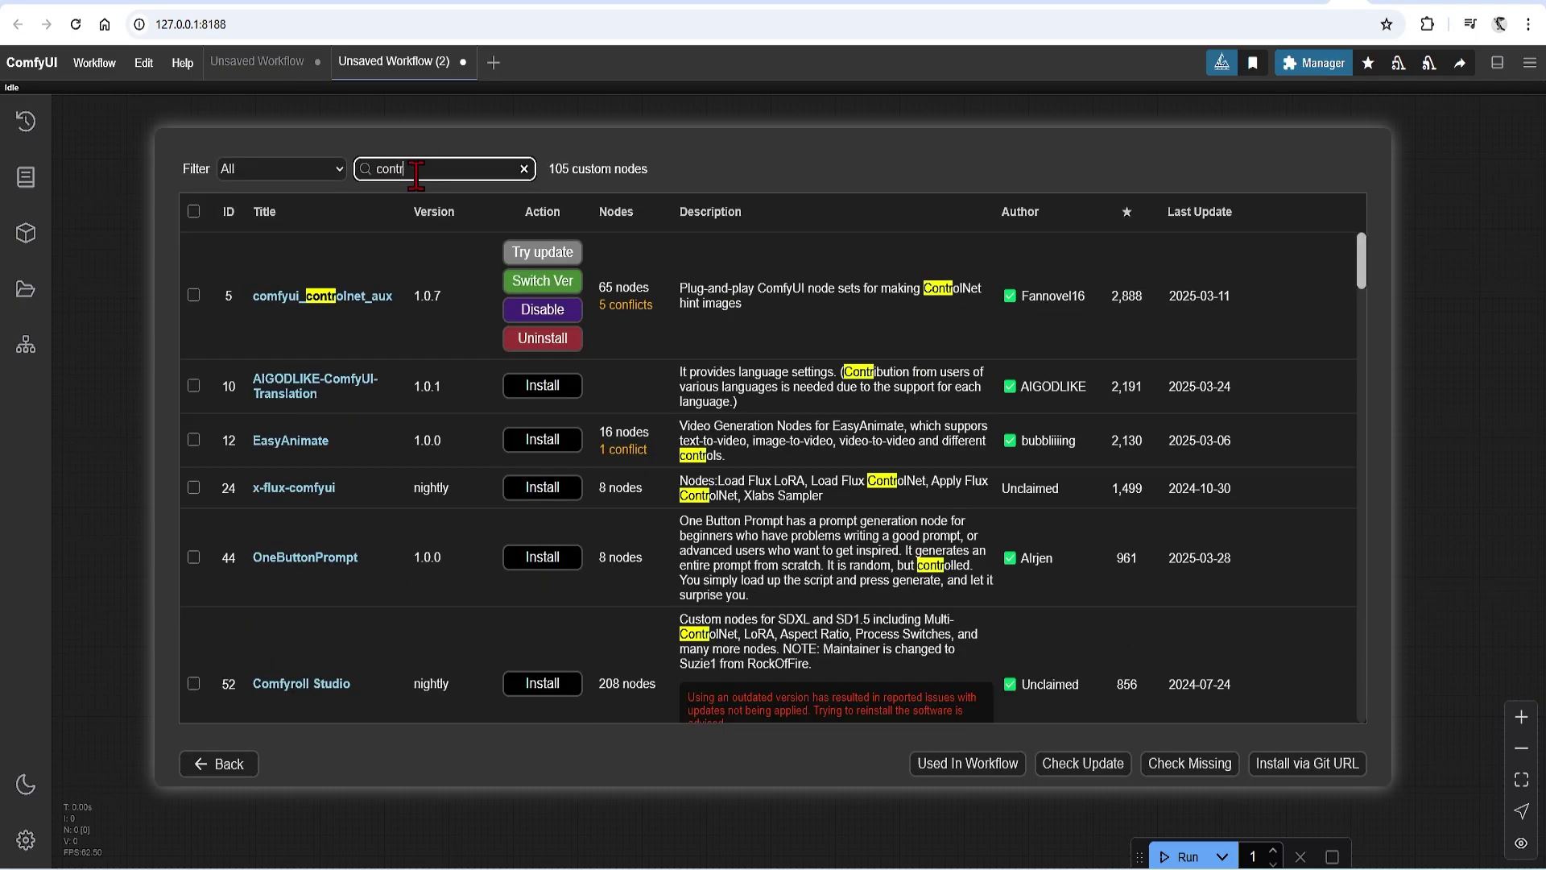
type("ol net")
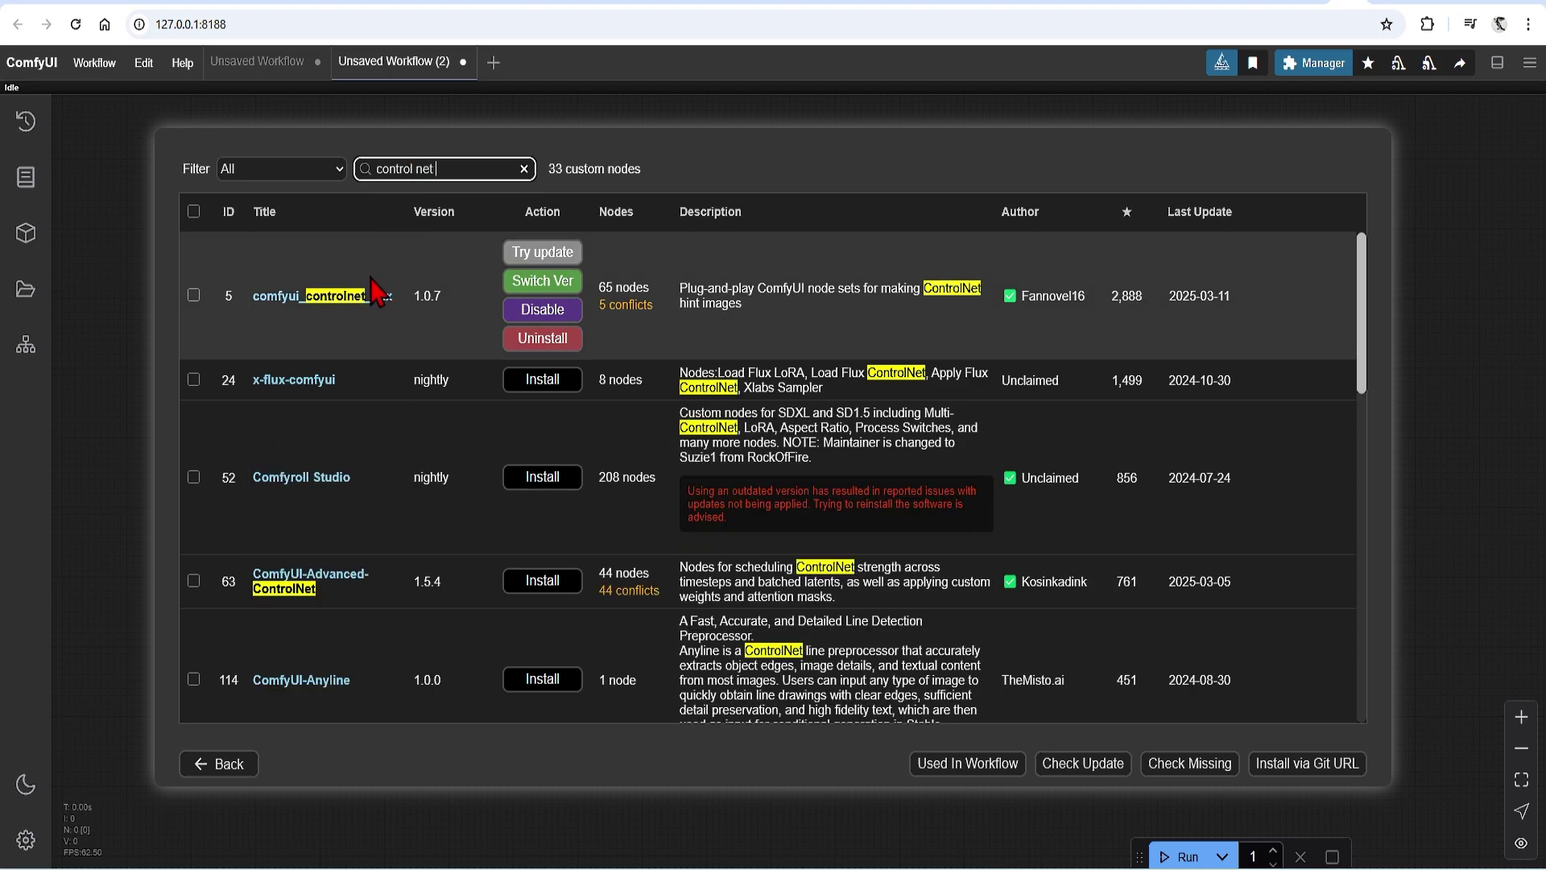
left_click(193, 295)
left_click_drag(451, 168, 309, 166)
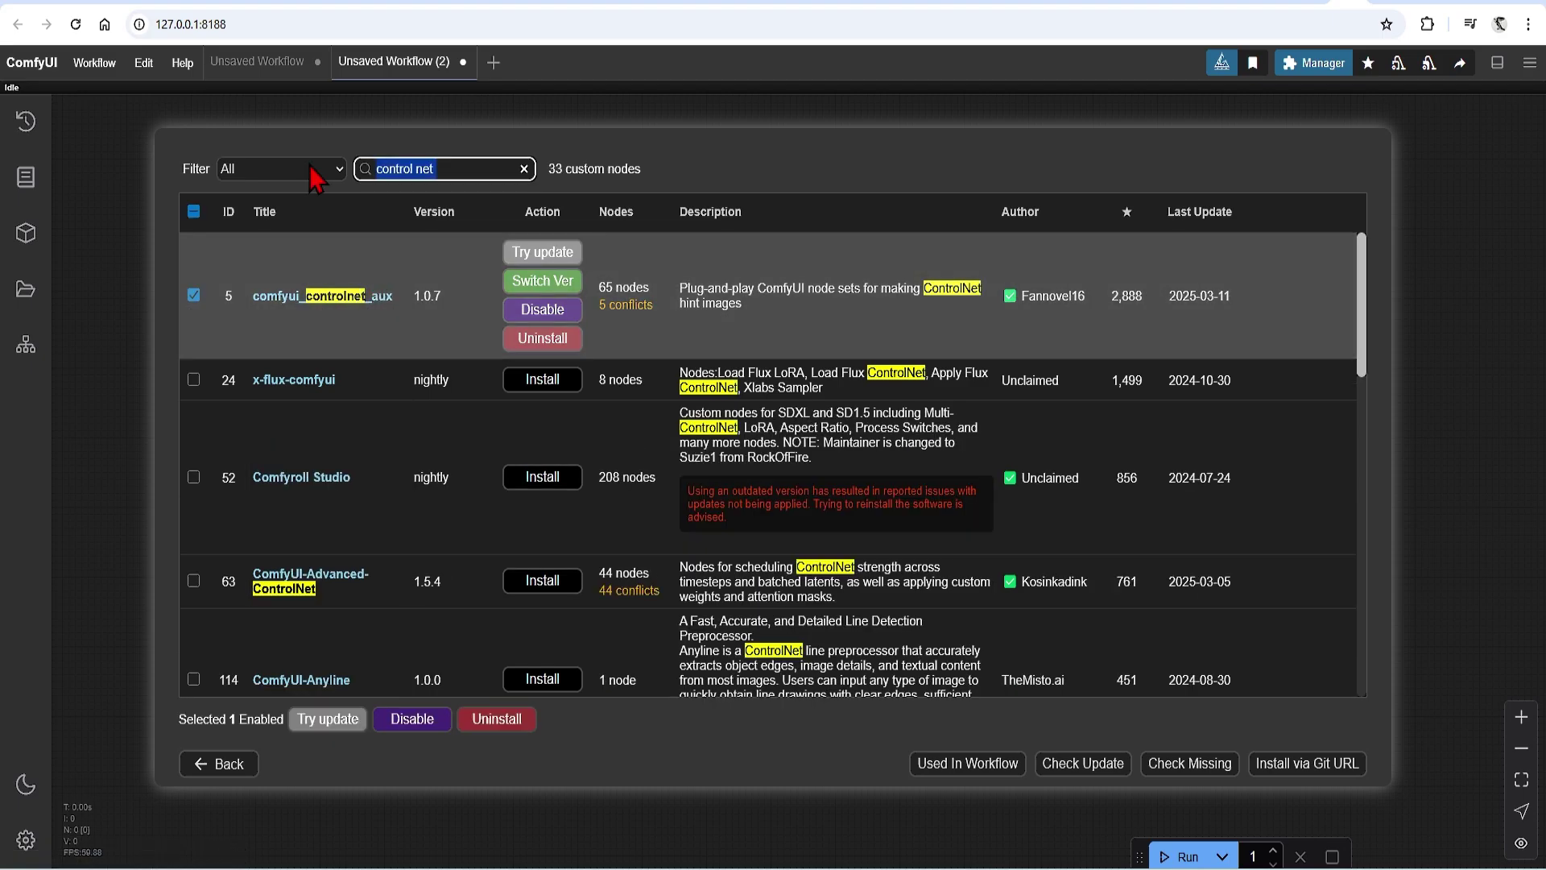
type("rgthree")
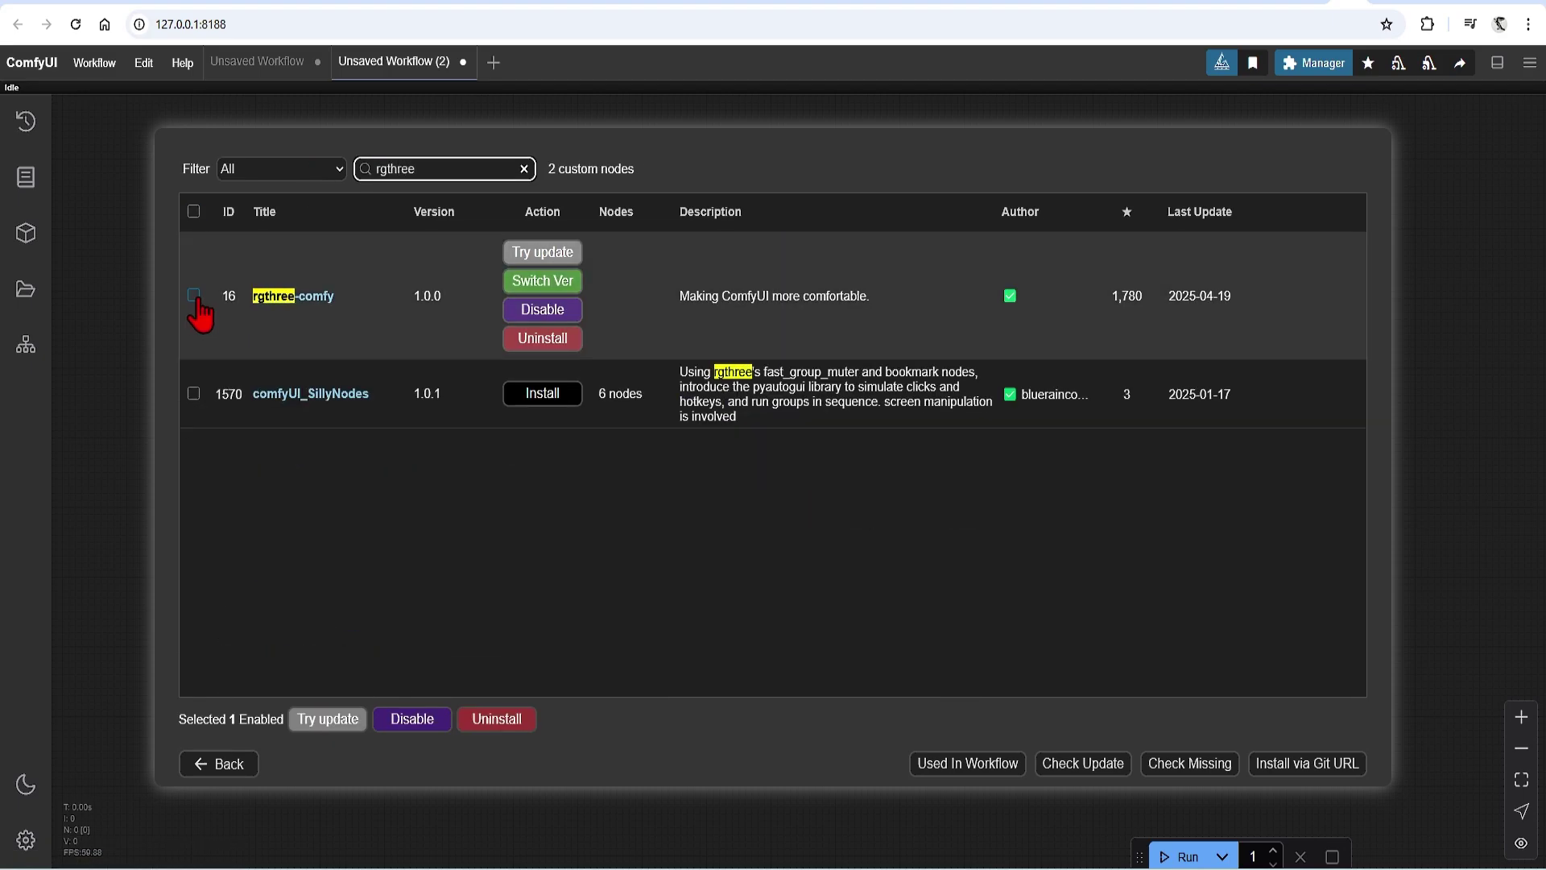
left_click(196, 311)
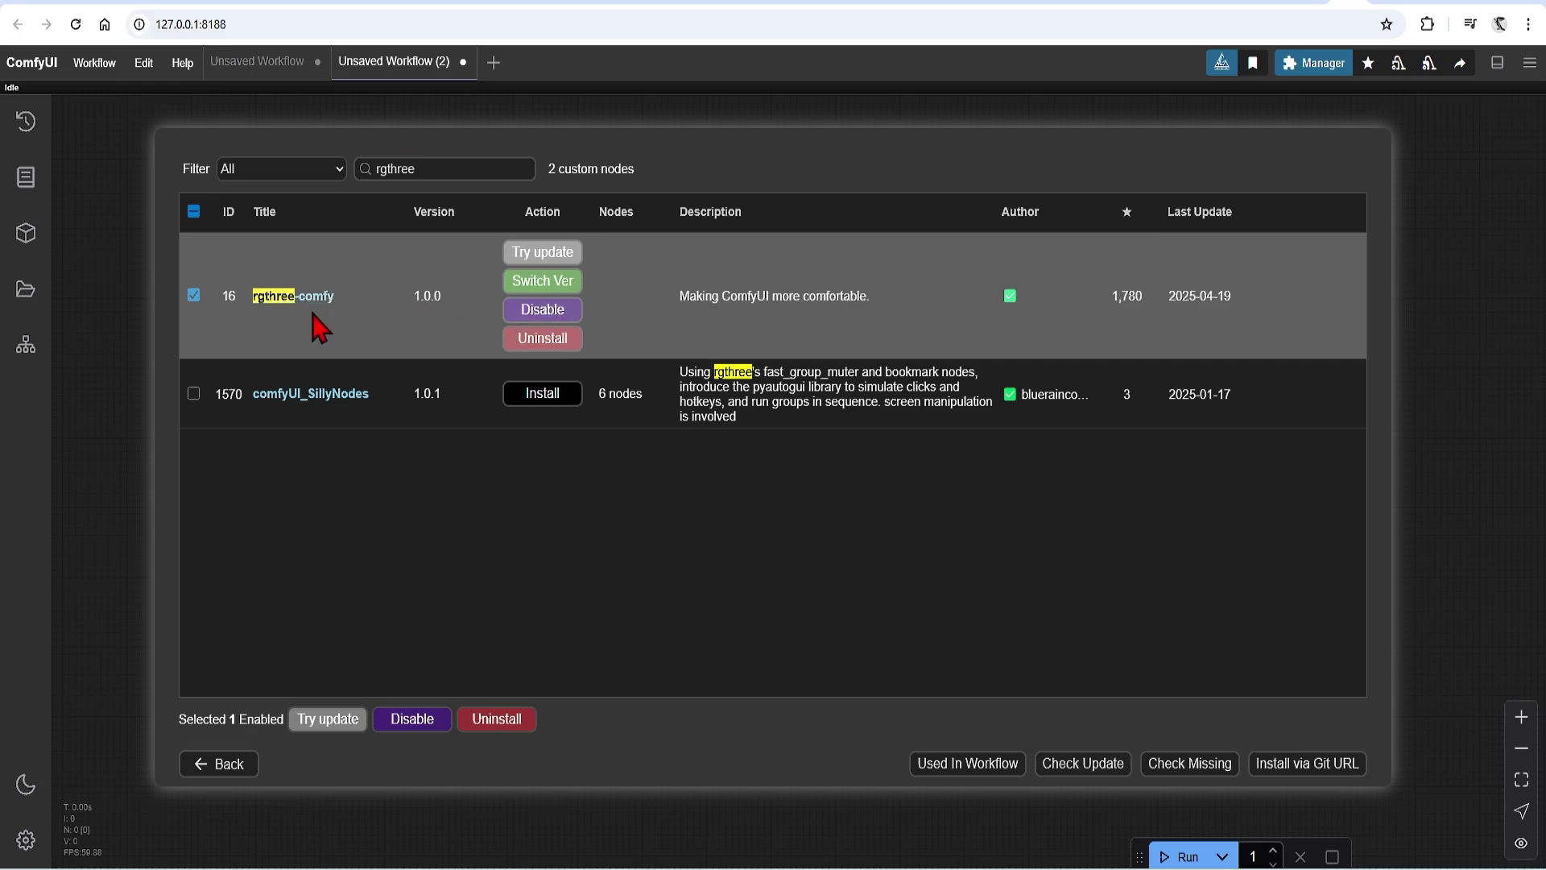
Select the ControlAltAI_Nodes and ComfyUI-Easy-Use packs, then close the Manager.
left_click_drag(432, 169, 320, 187)
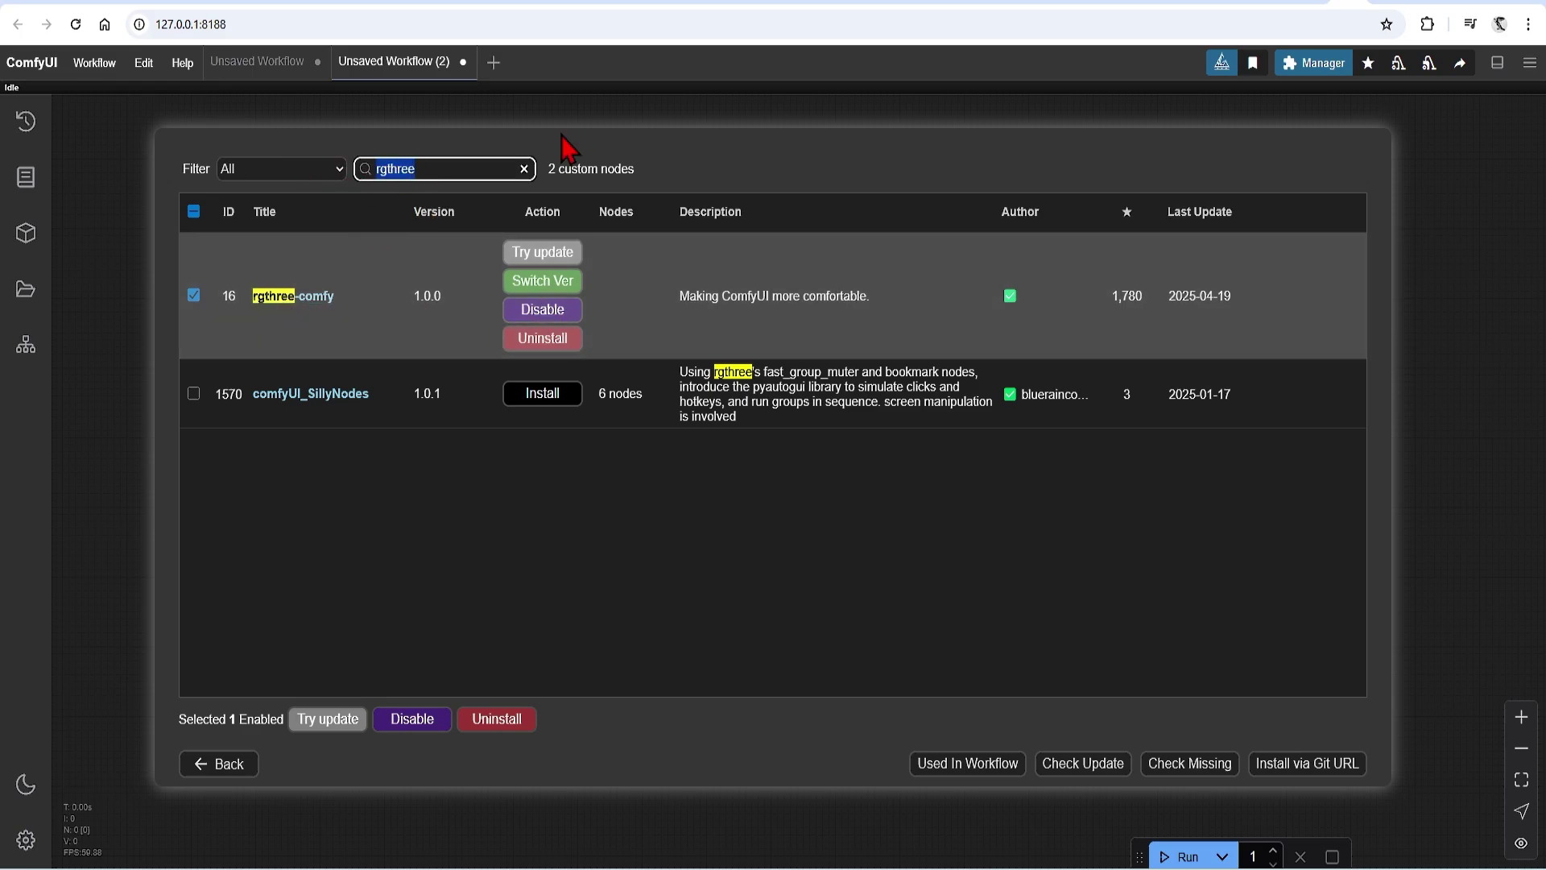
type("altai")
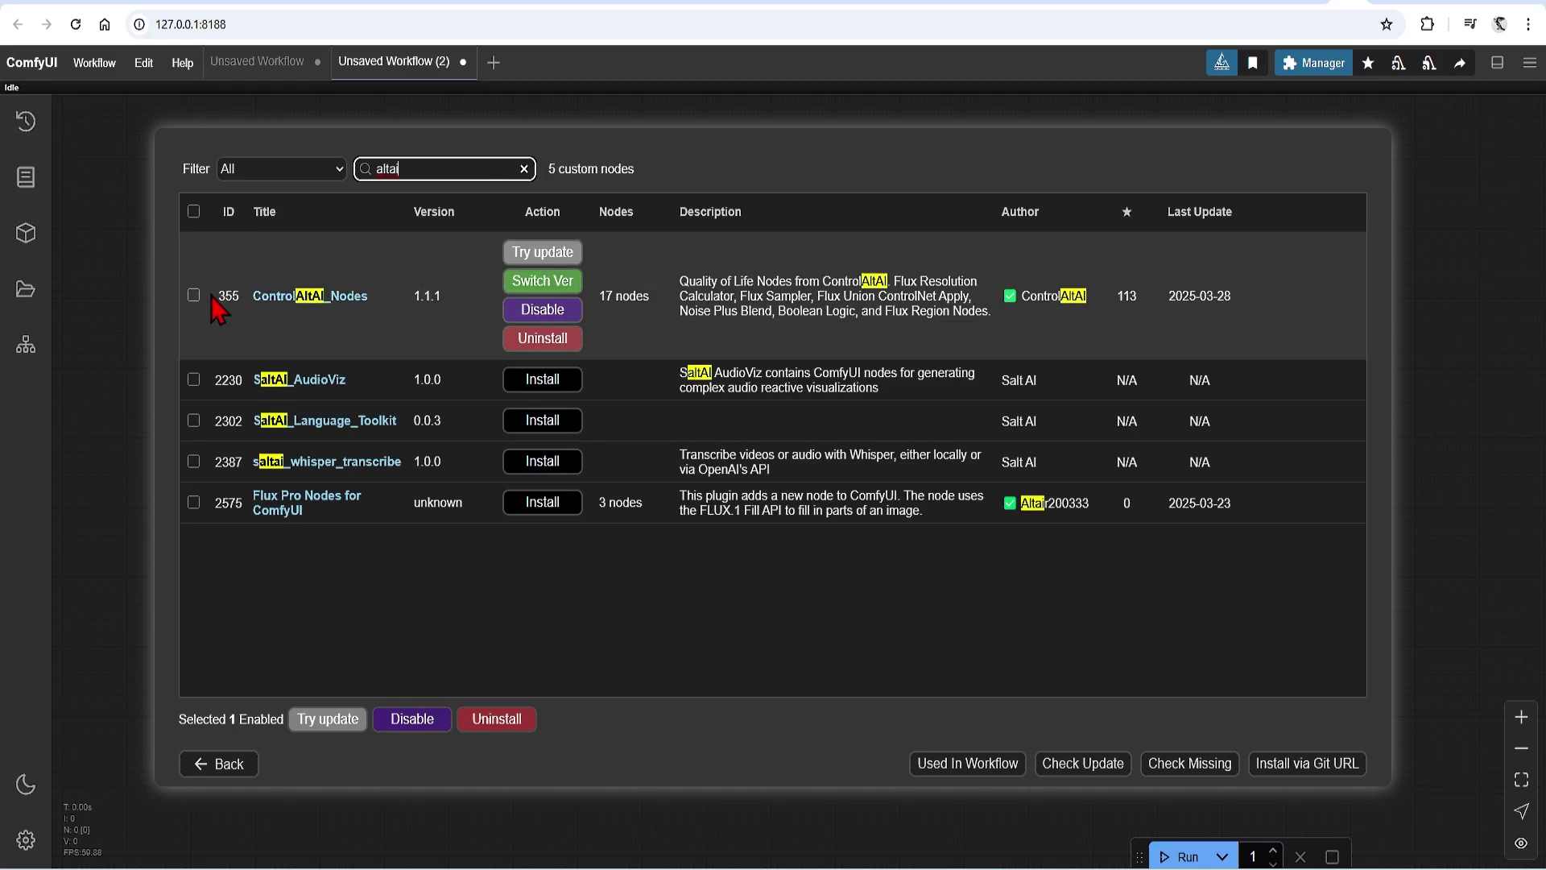
left_click(194, 295)
left_click_drag(419, 170, 330, 166)
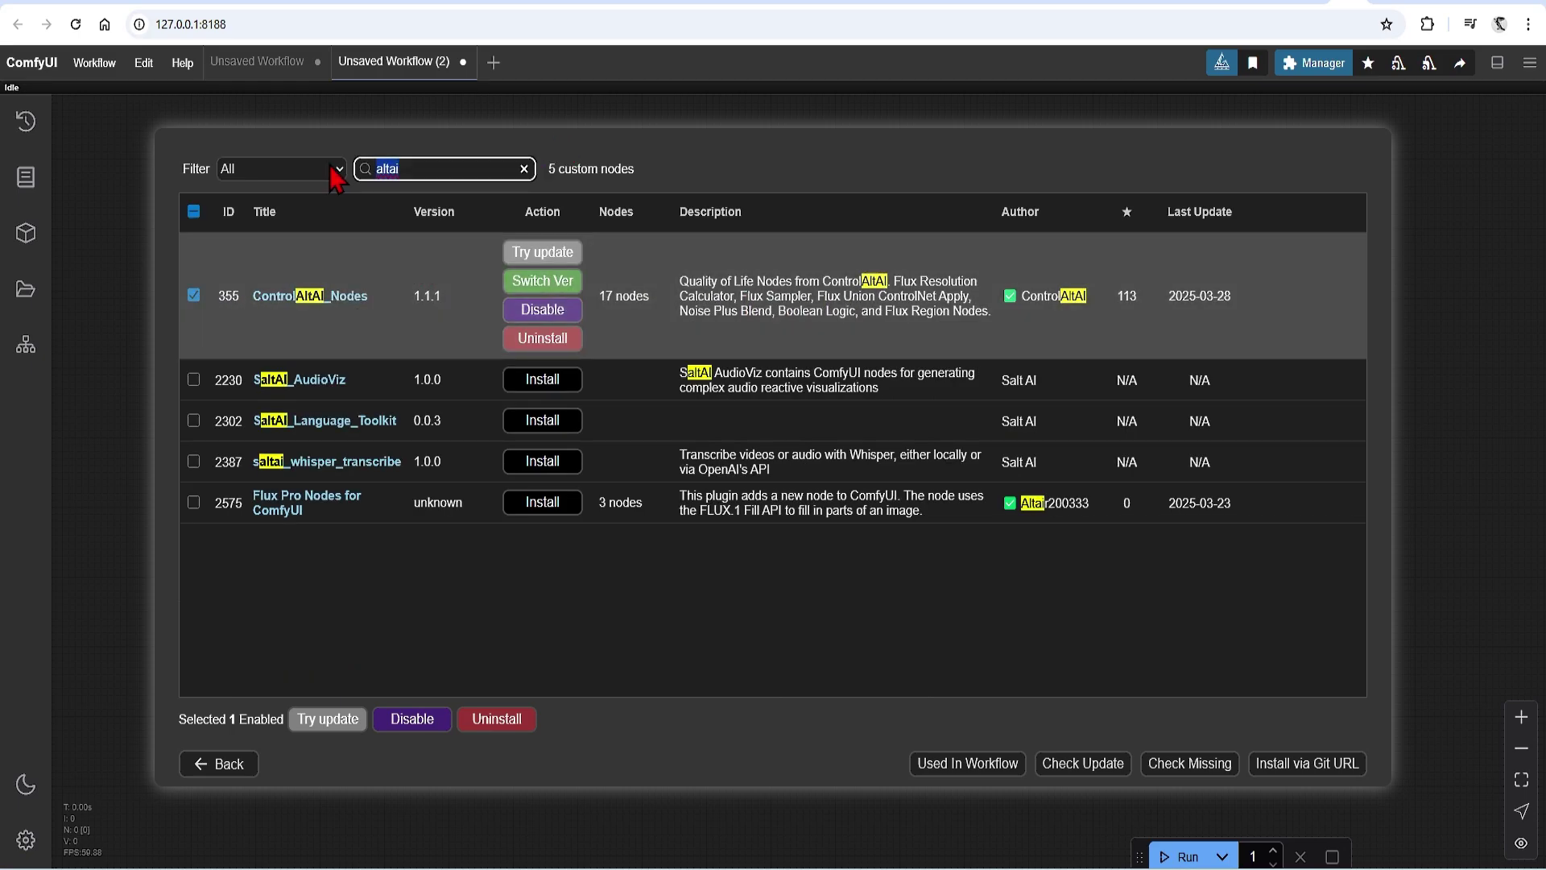
type("easy")
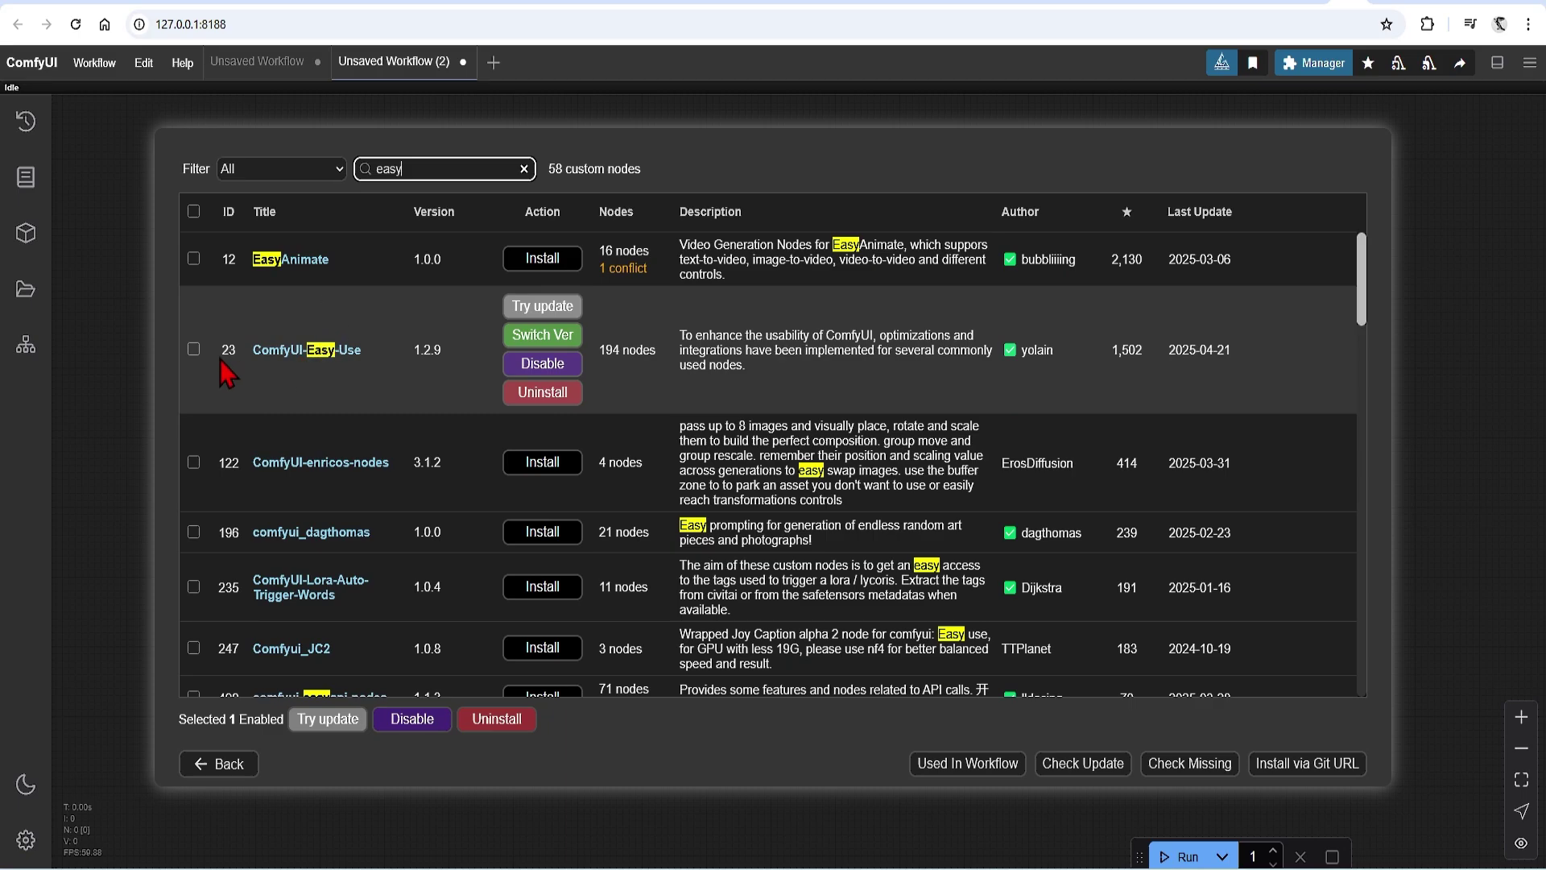
left_click(194, 362)
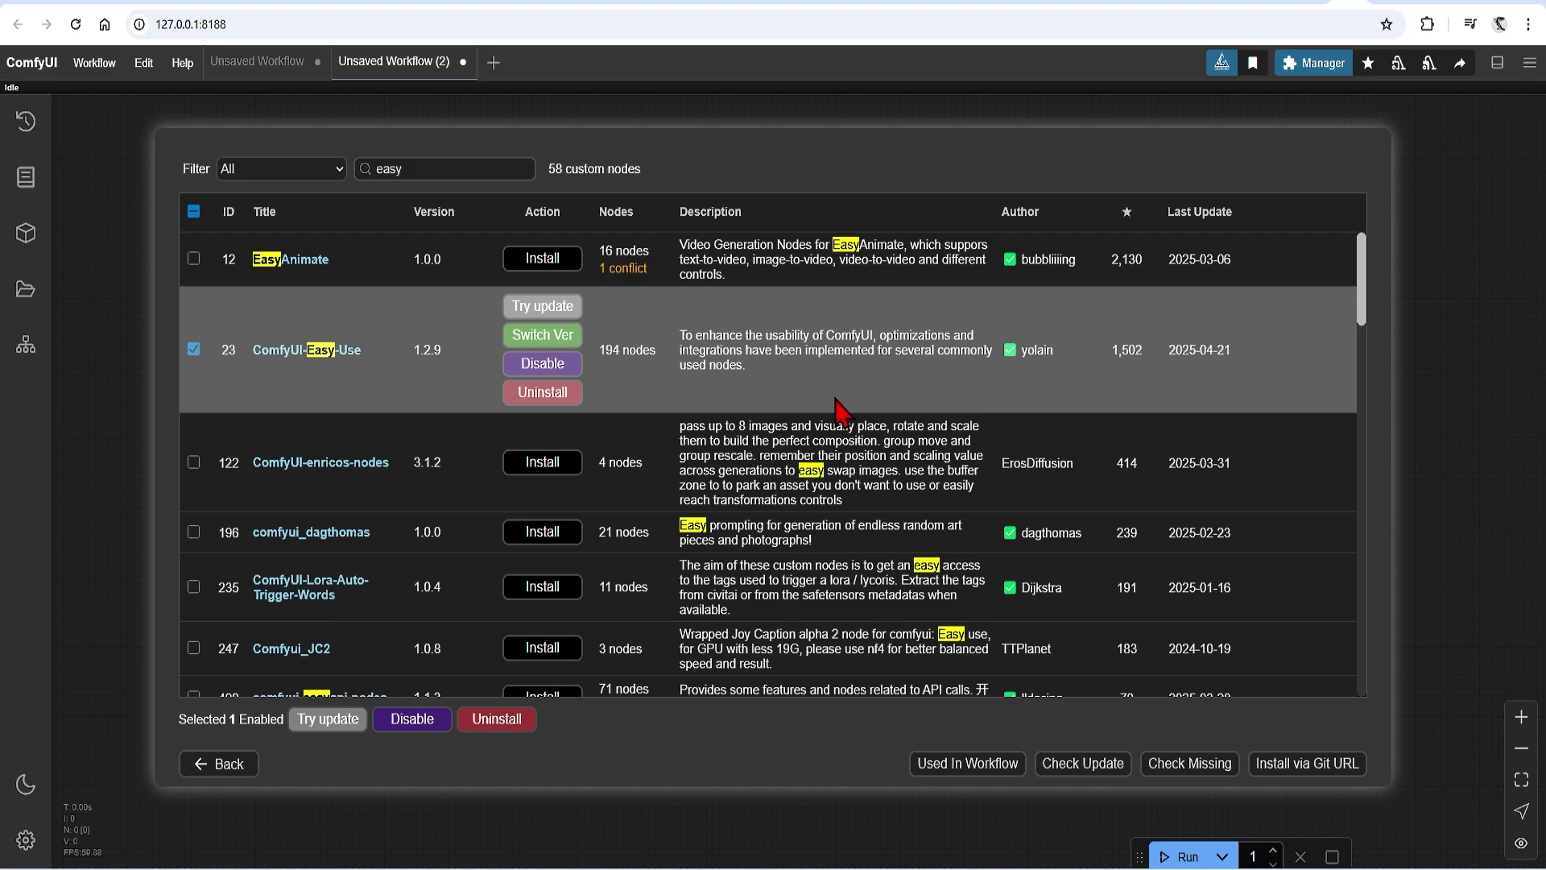
left_click(232, 761)
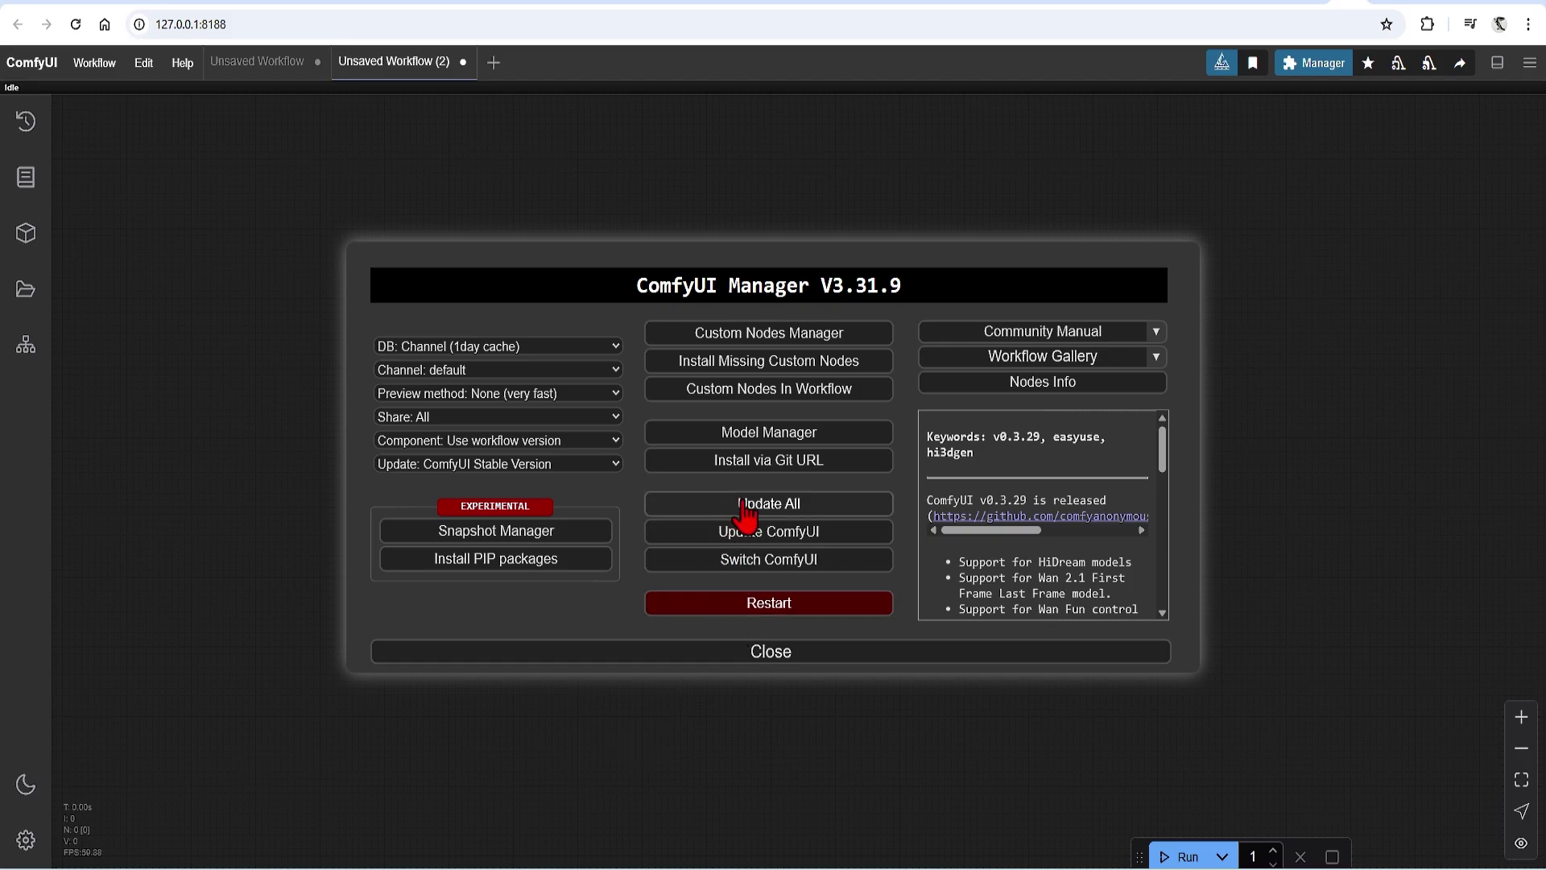
left_click(760, 644)
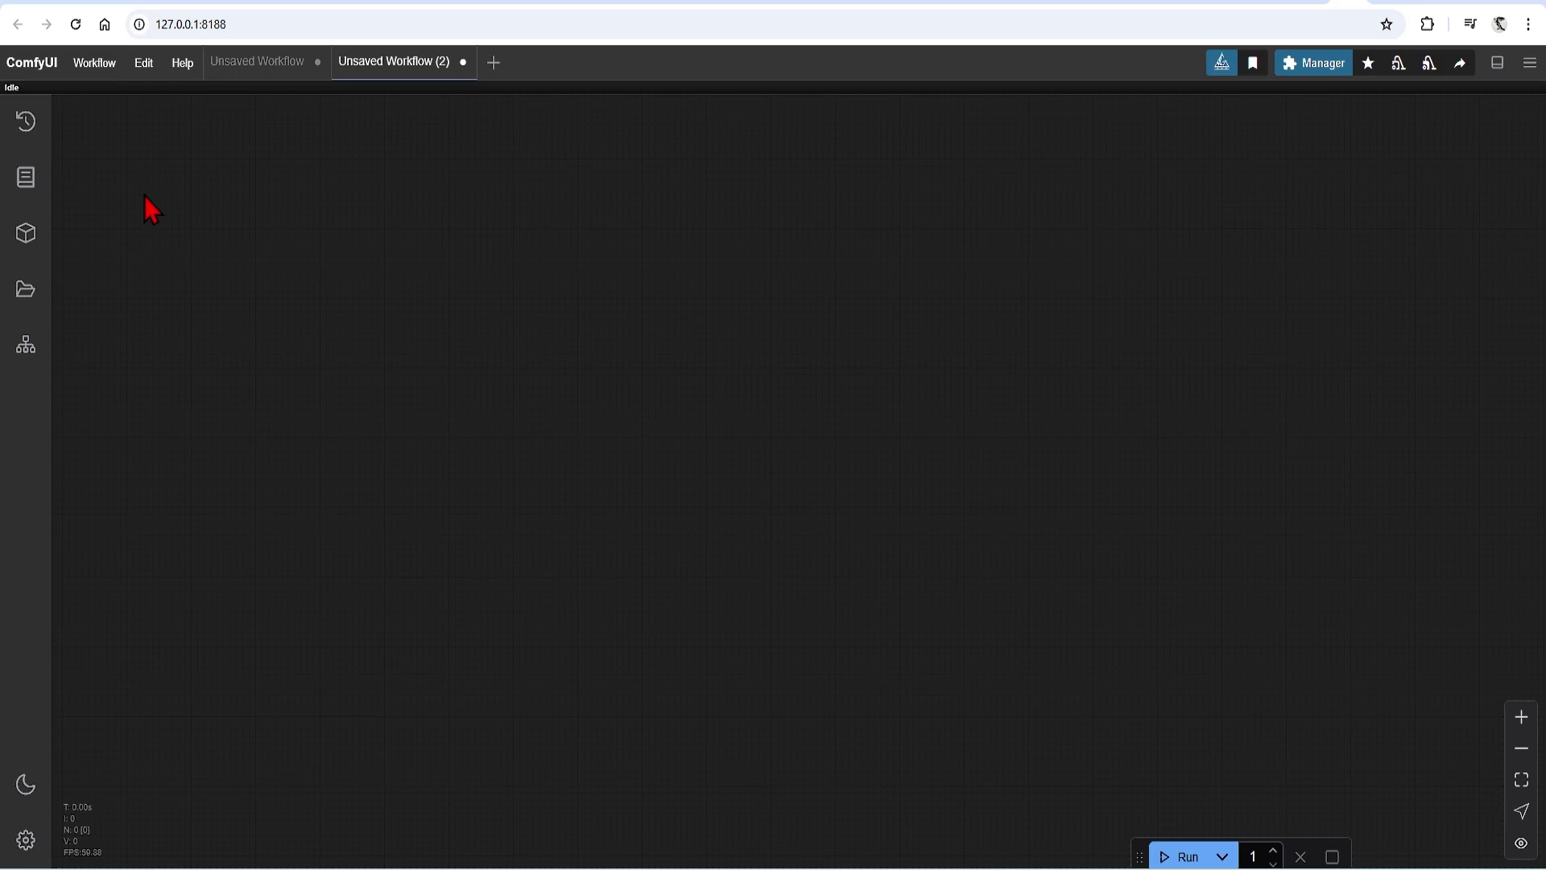
Load the Flux Dev template from the Flux category of the template gallery.
left_click(94, 74)
left_click(121, 161)
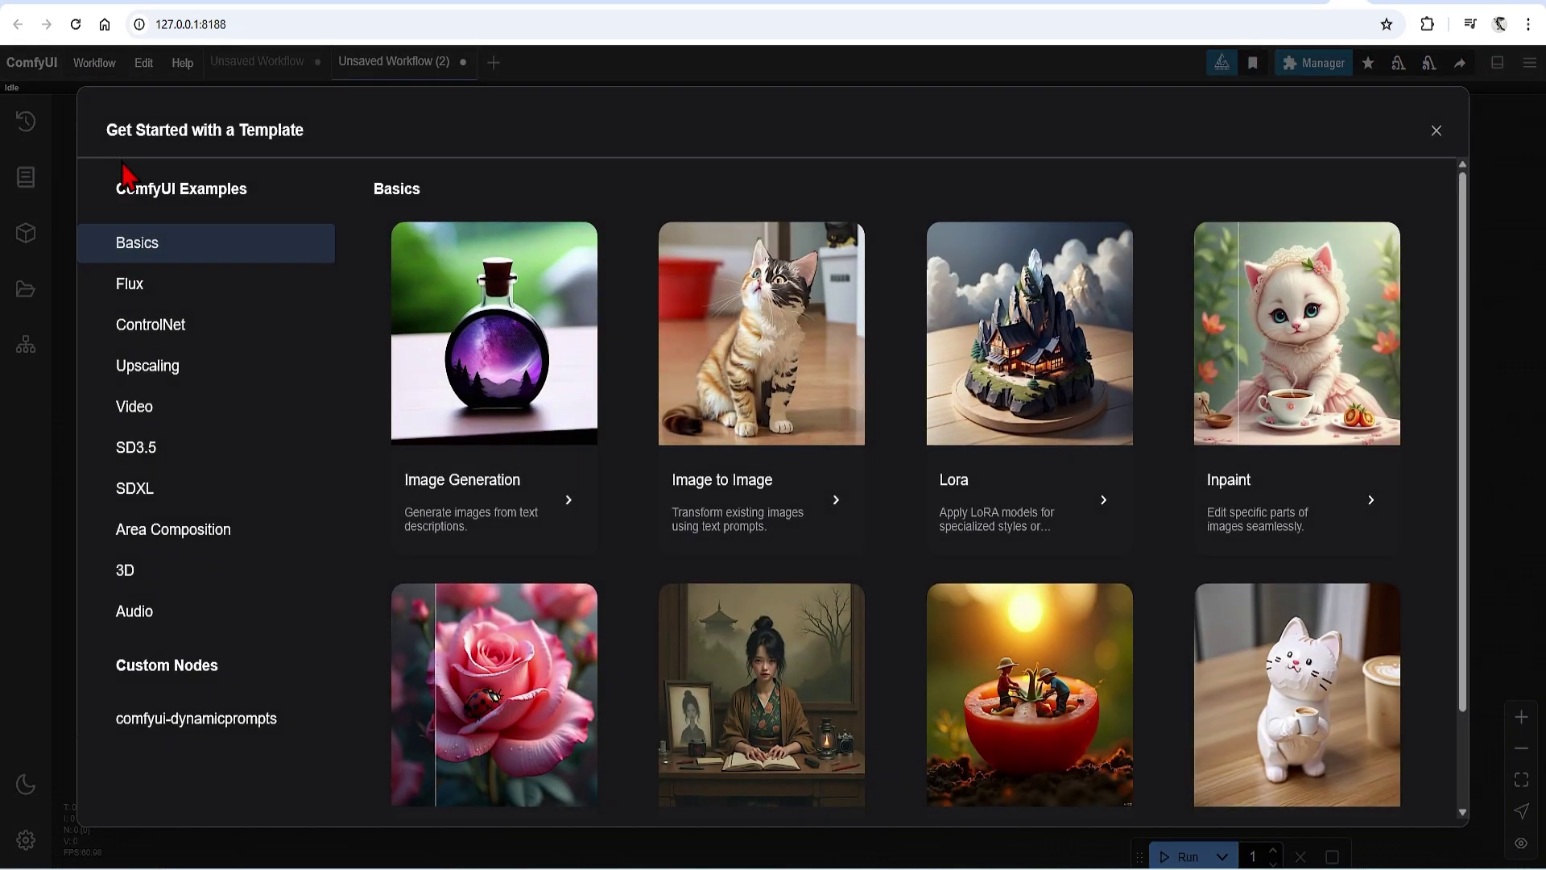
left_click(166, 292)
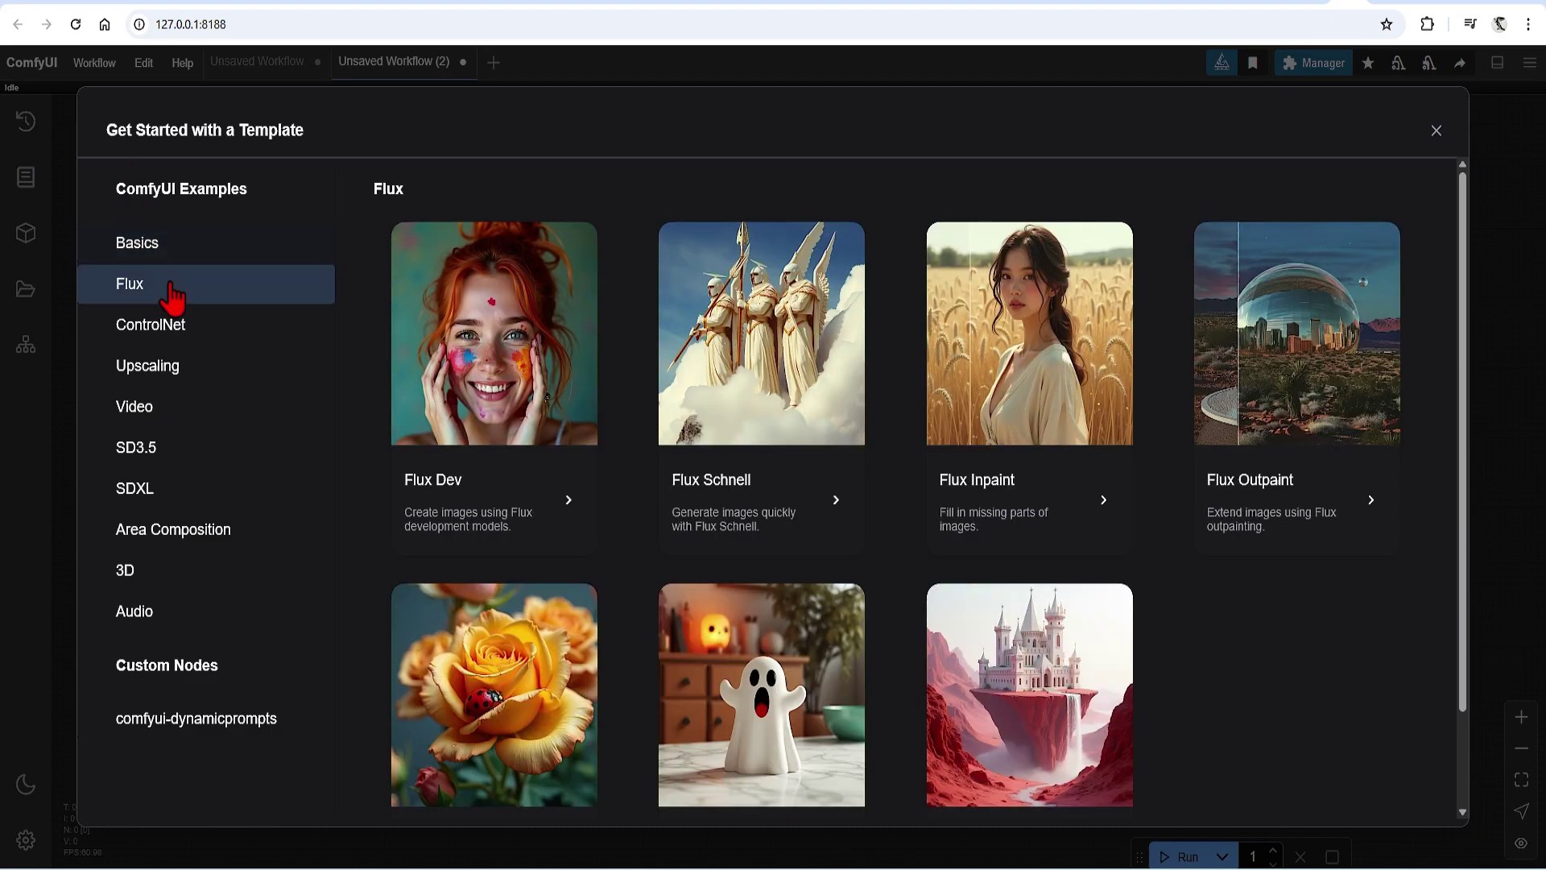
left_click(482, 364)
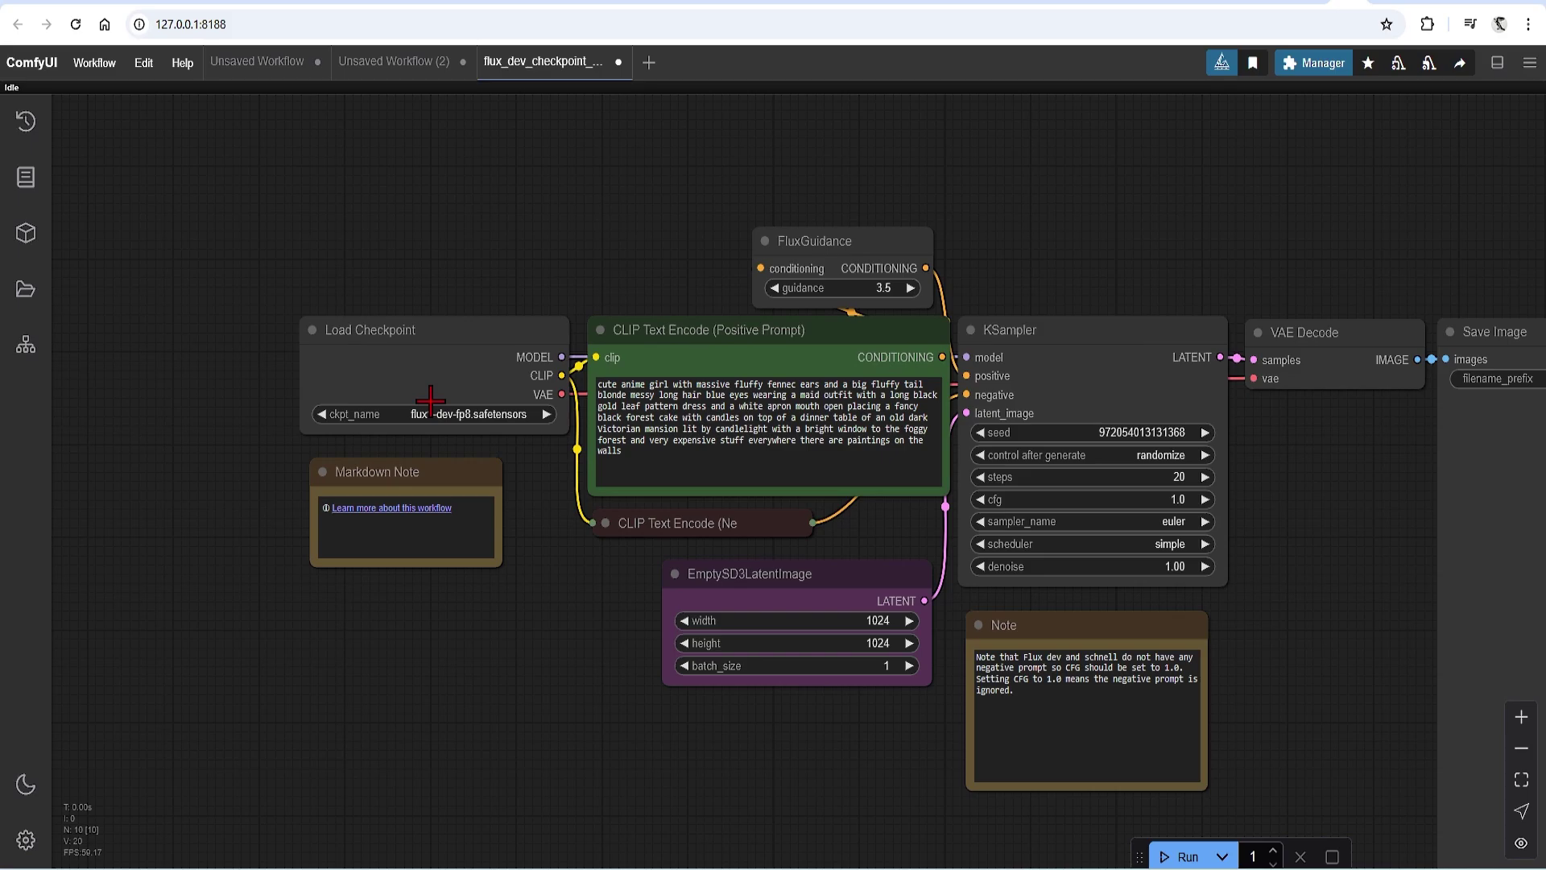
Set Load Checkpoint's ckpt_name to flux1-dev-fp8 (1).safetensors.
left_click(447, 413)
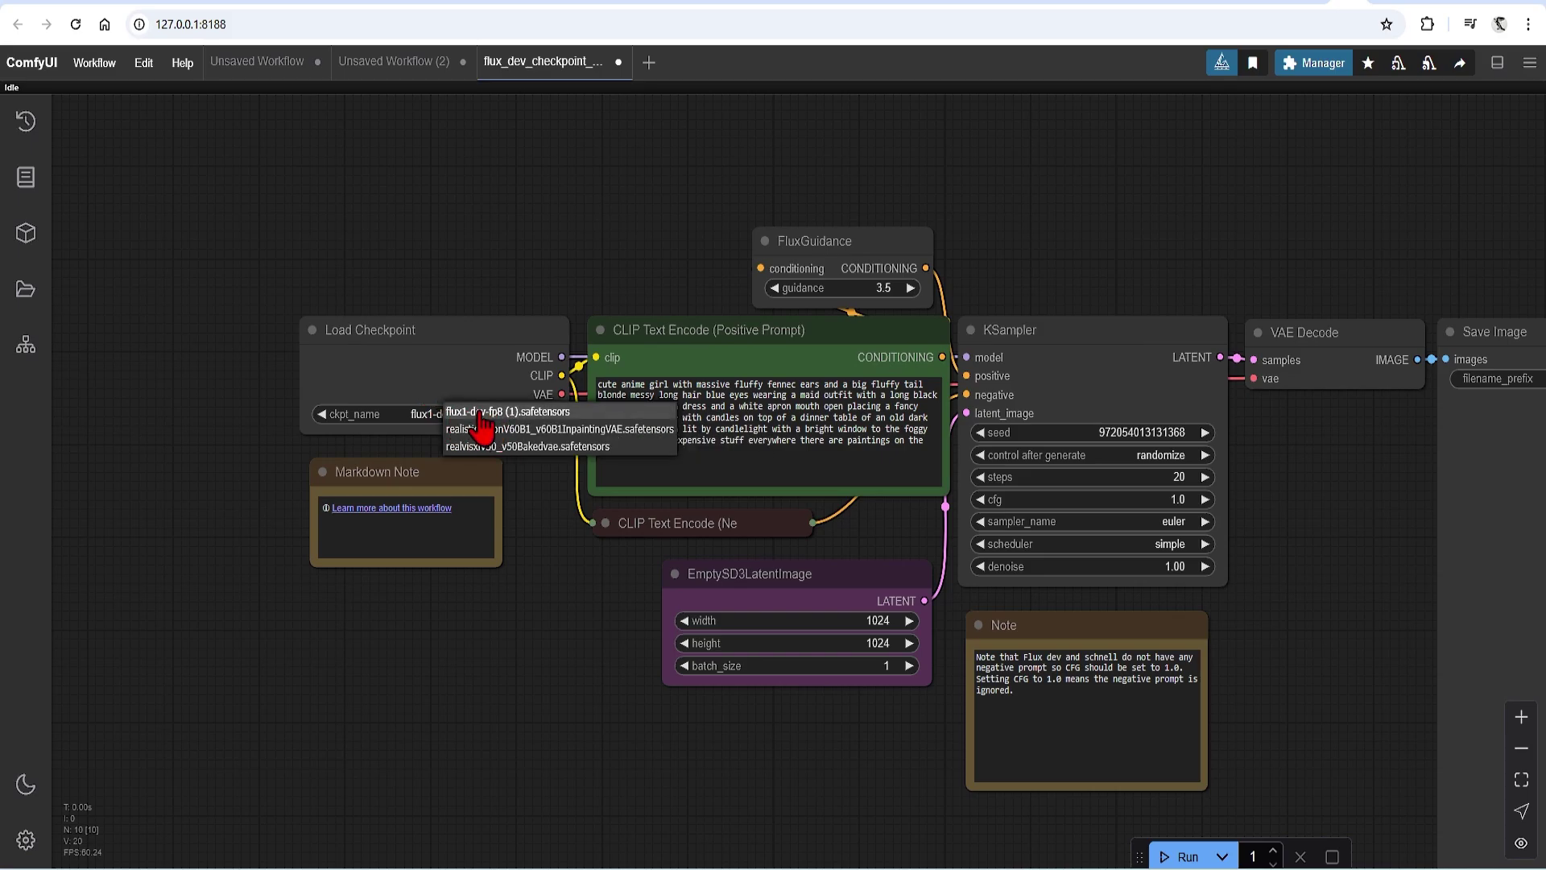
left_click(486, 412)
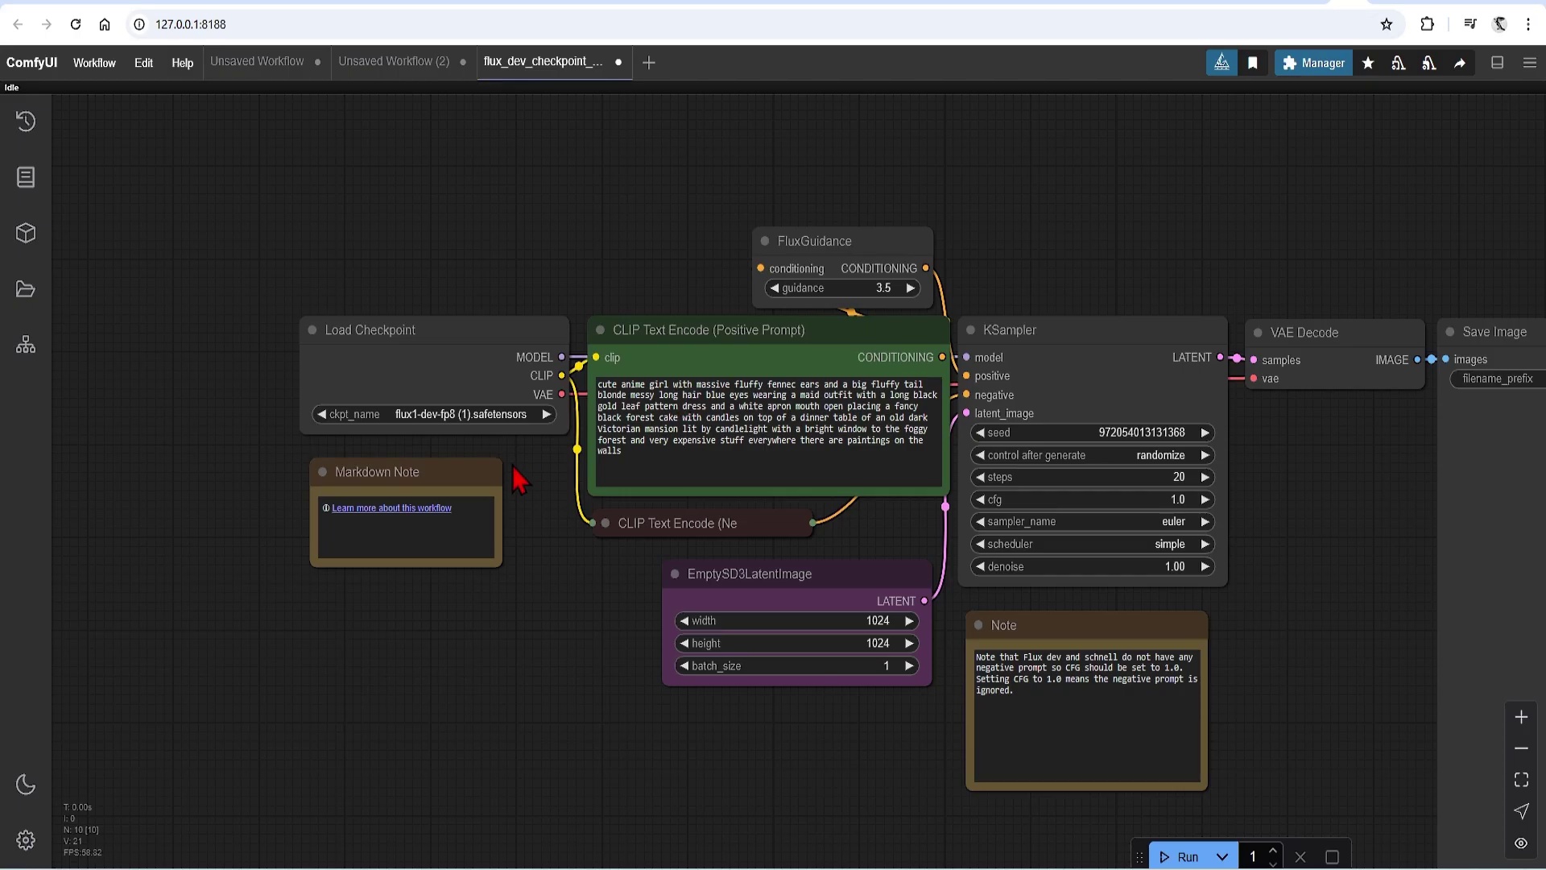
left_click_drag(460, 385, 403, 373)
Delete the Markdown Note and Note nodes, and tidy the FluxGuidance and KSampler positions.
left_click(482, 471)
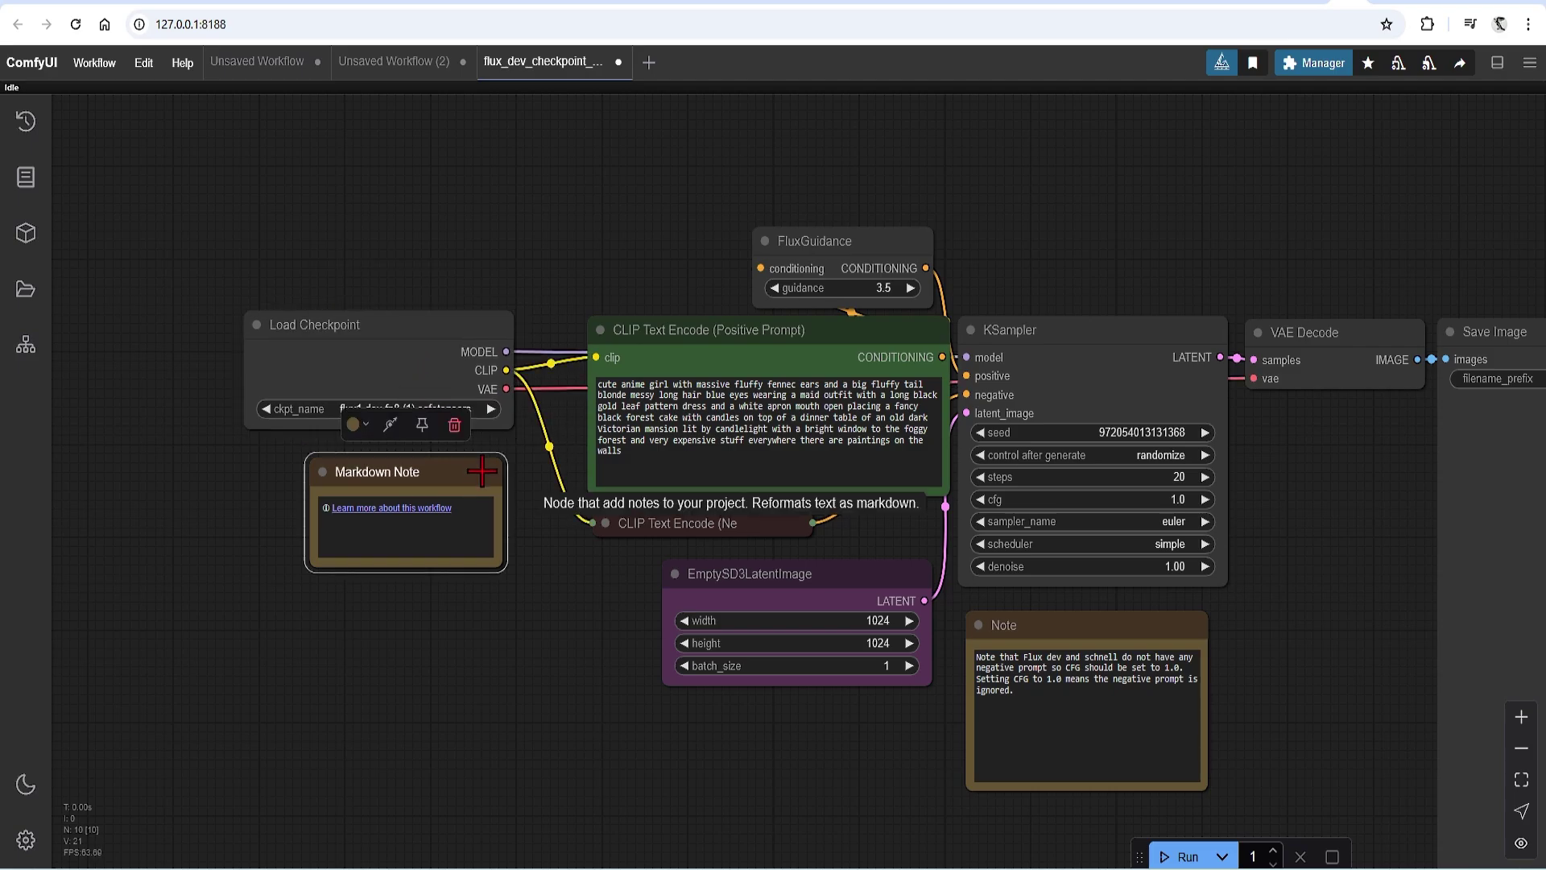
key("Delete")
left_click(1117, 630)
key("Delete")
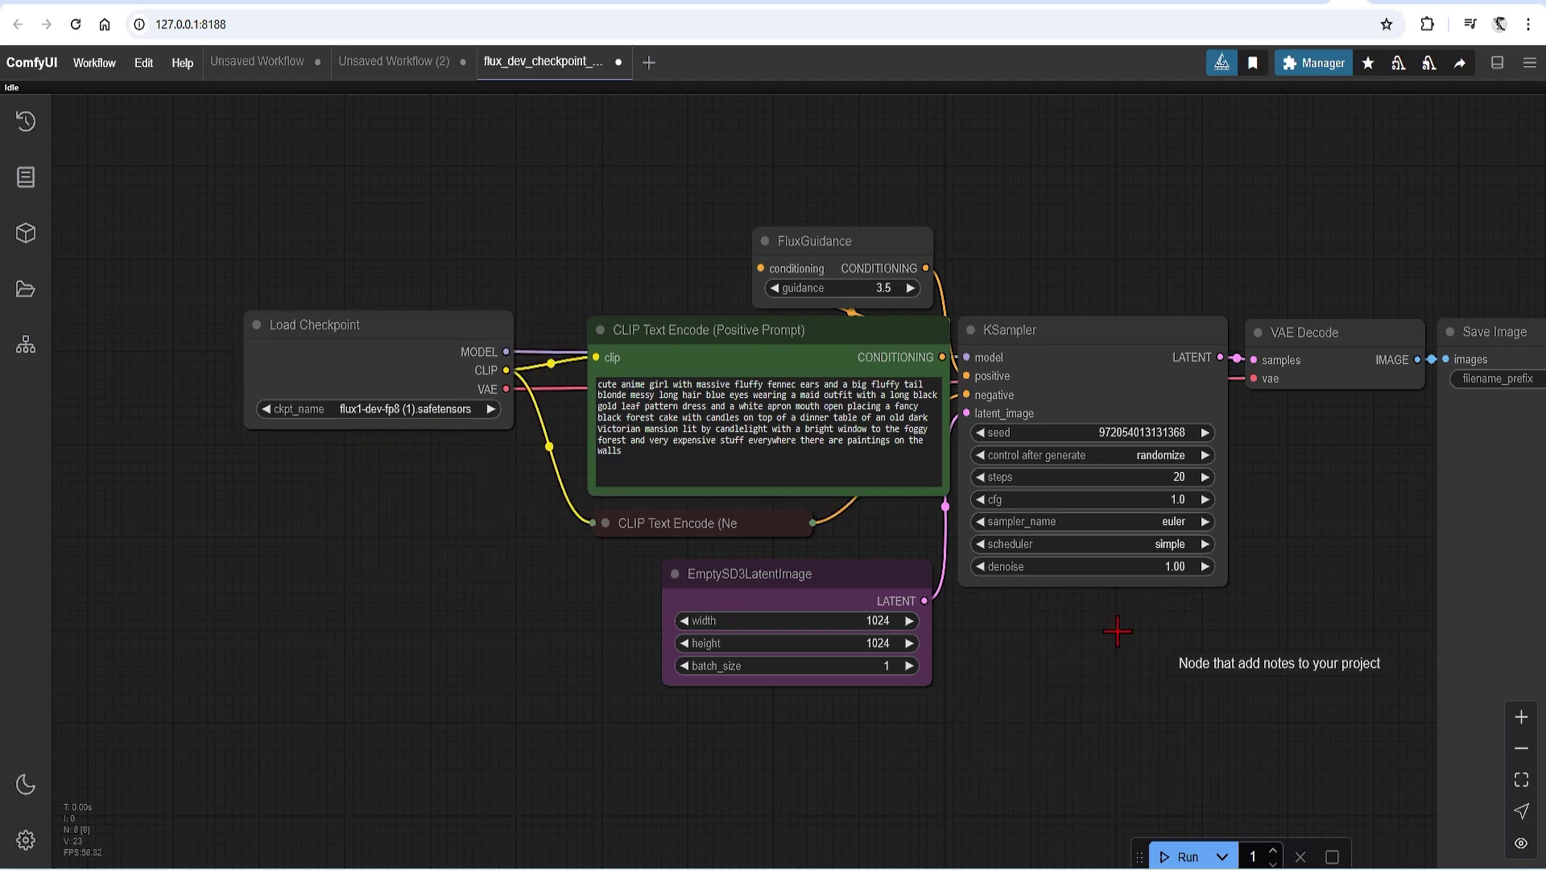
left_click_drag(862, 242, 908, 222)
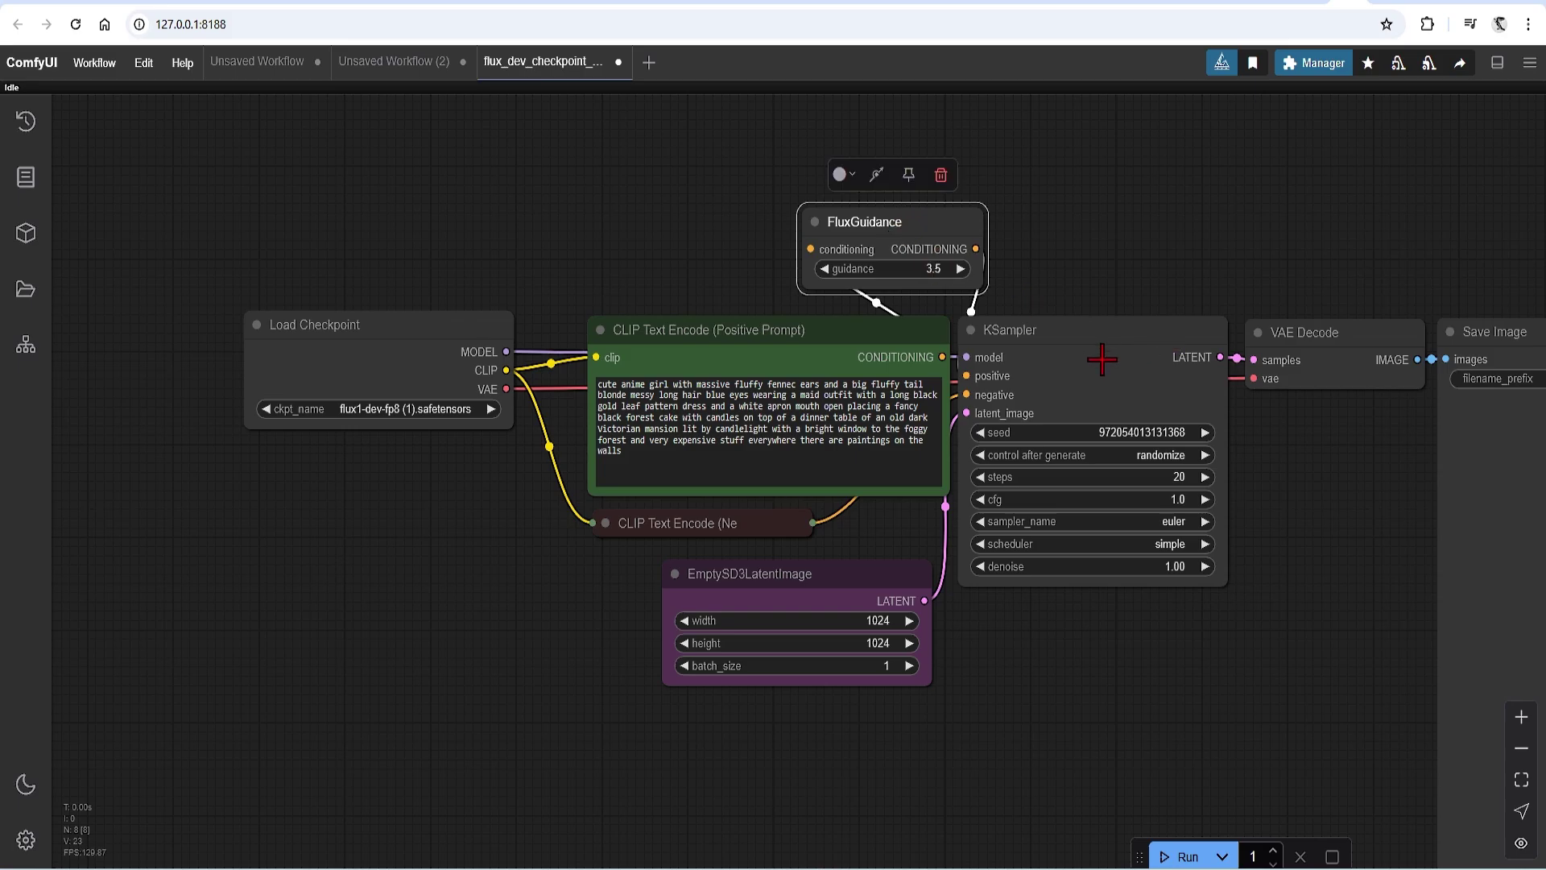
left_click_drag(1104, 355, 1110, 354)
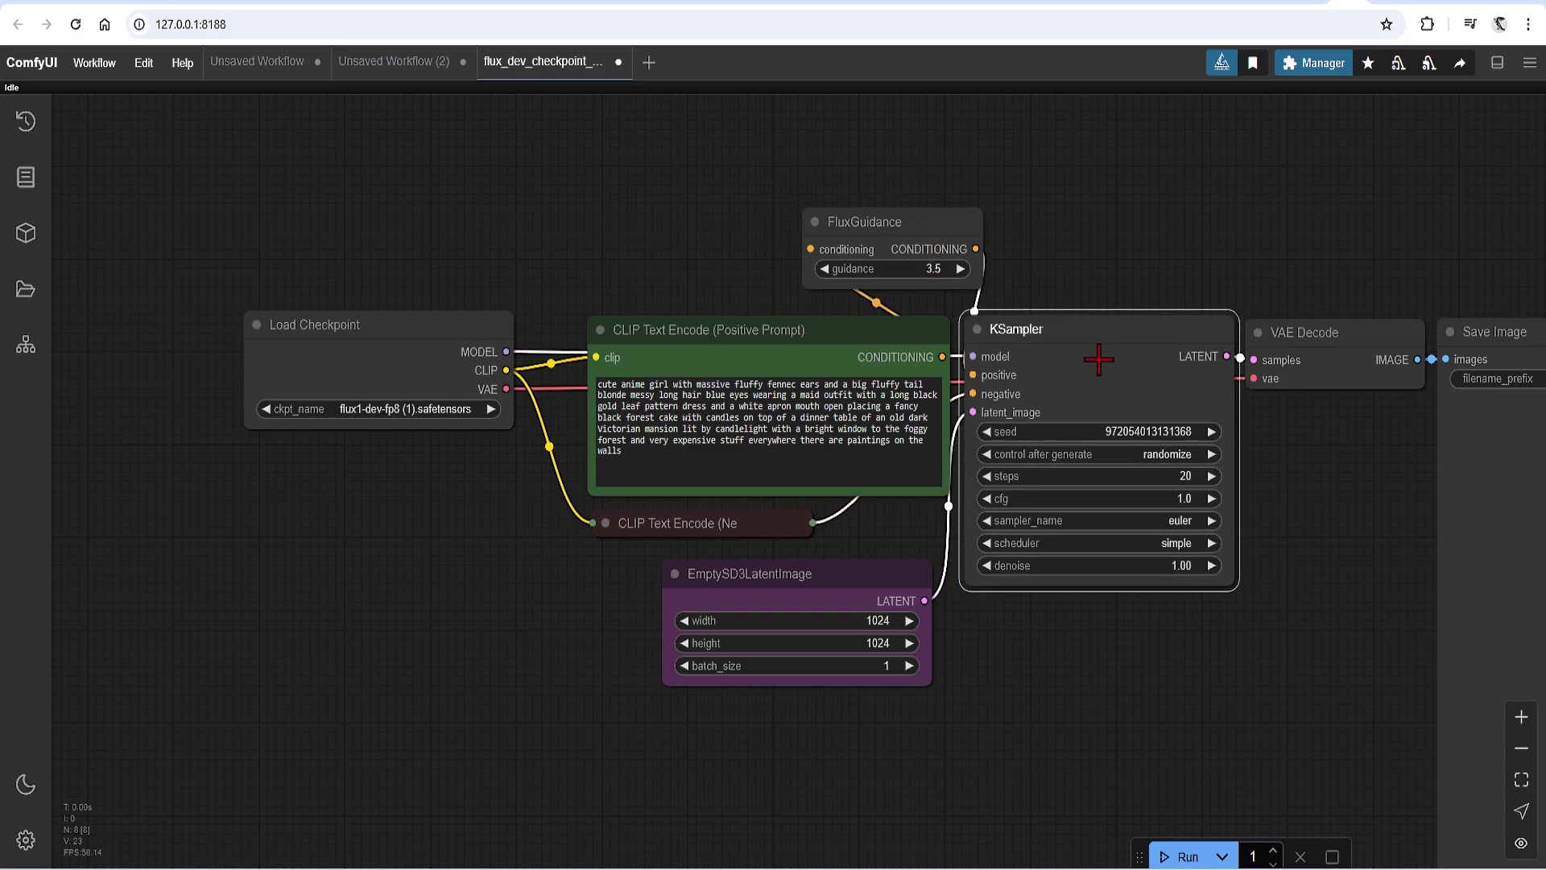
left_click(496, 616)
scroll(391, 462, "down", 3)
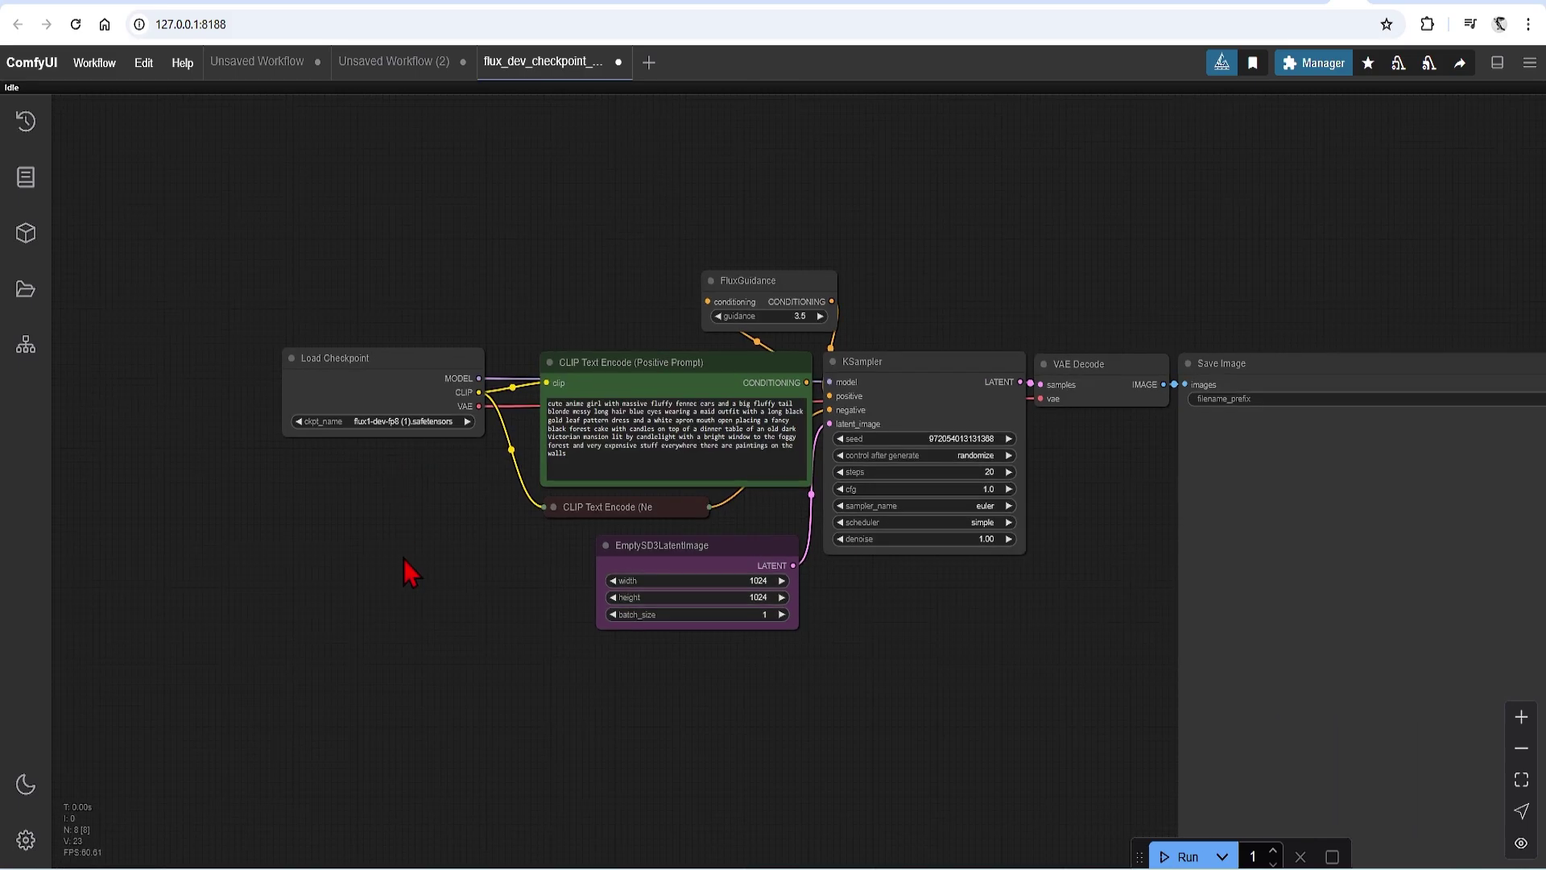
Add a Load ControlNet Model node below Load Checkpoint, set to FLUXControlnetUnion.
double_click(369, 571)
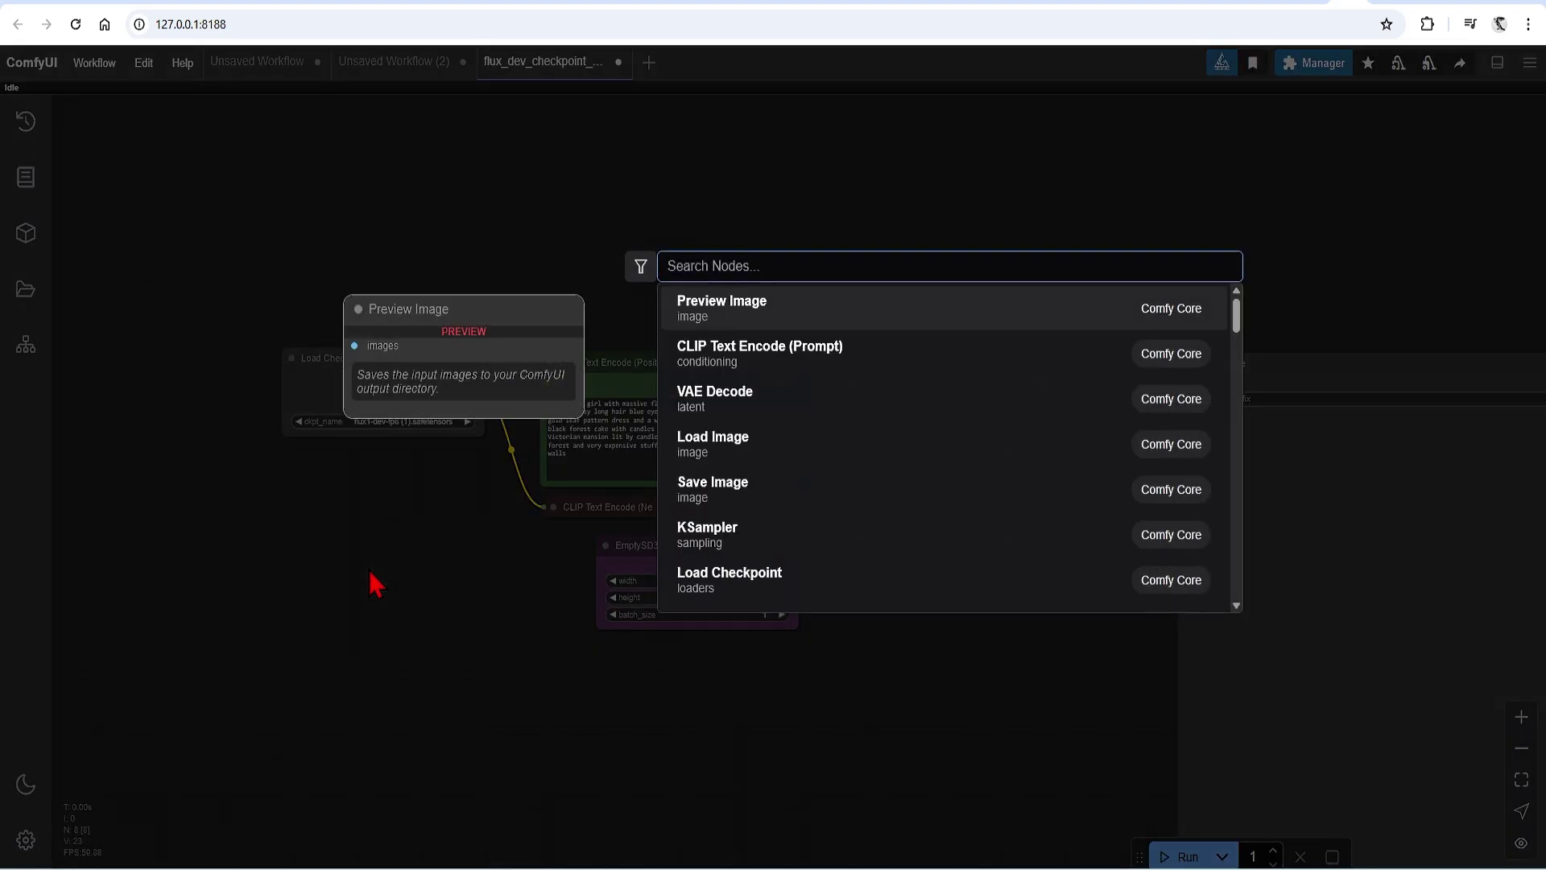
type("load c")
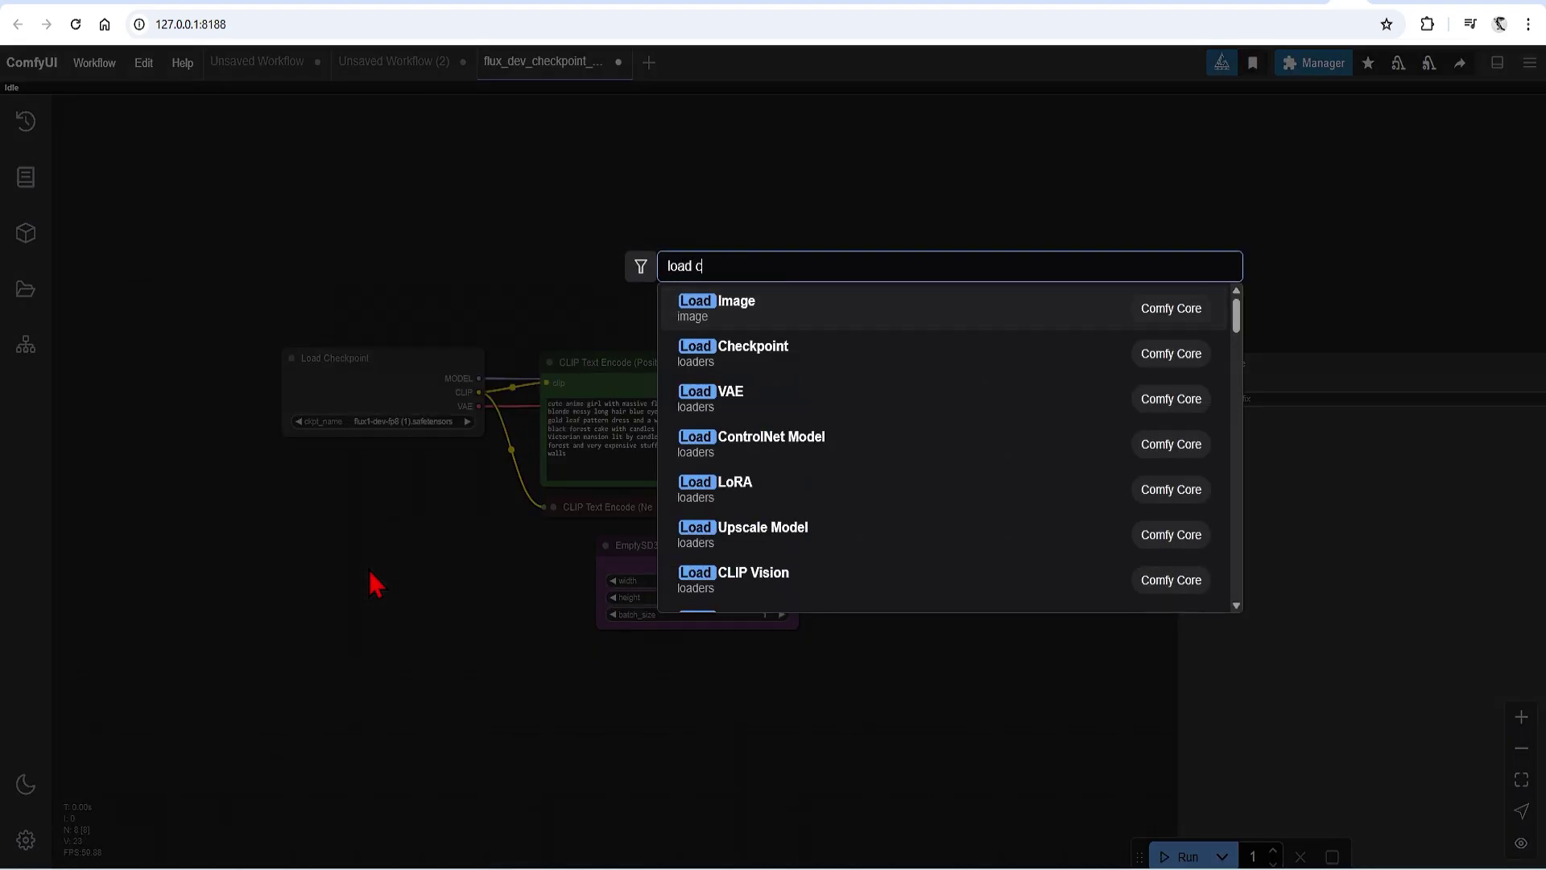
type("ontrol")
key("Return")
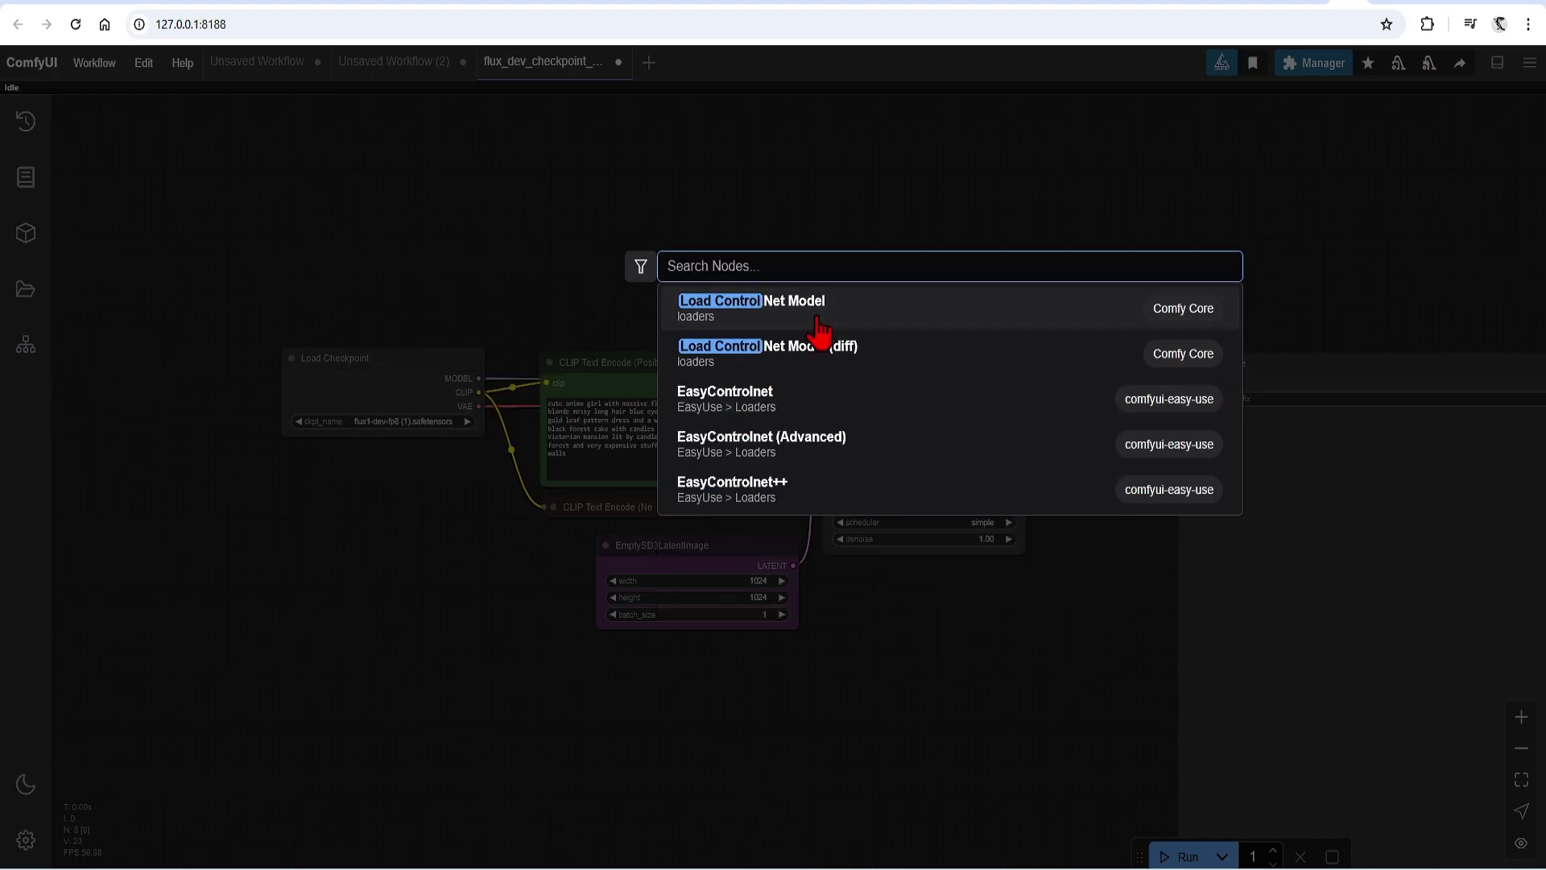
left_click_drag(486, 557, 385, 491)
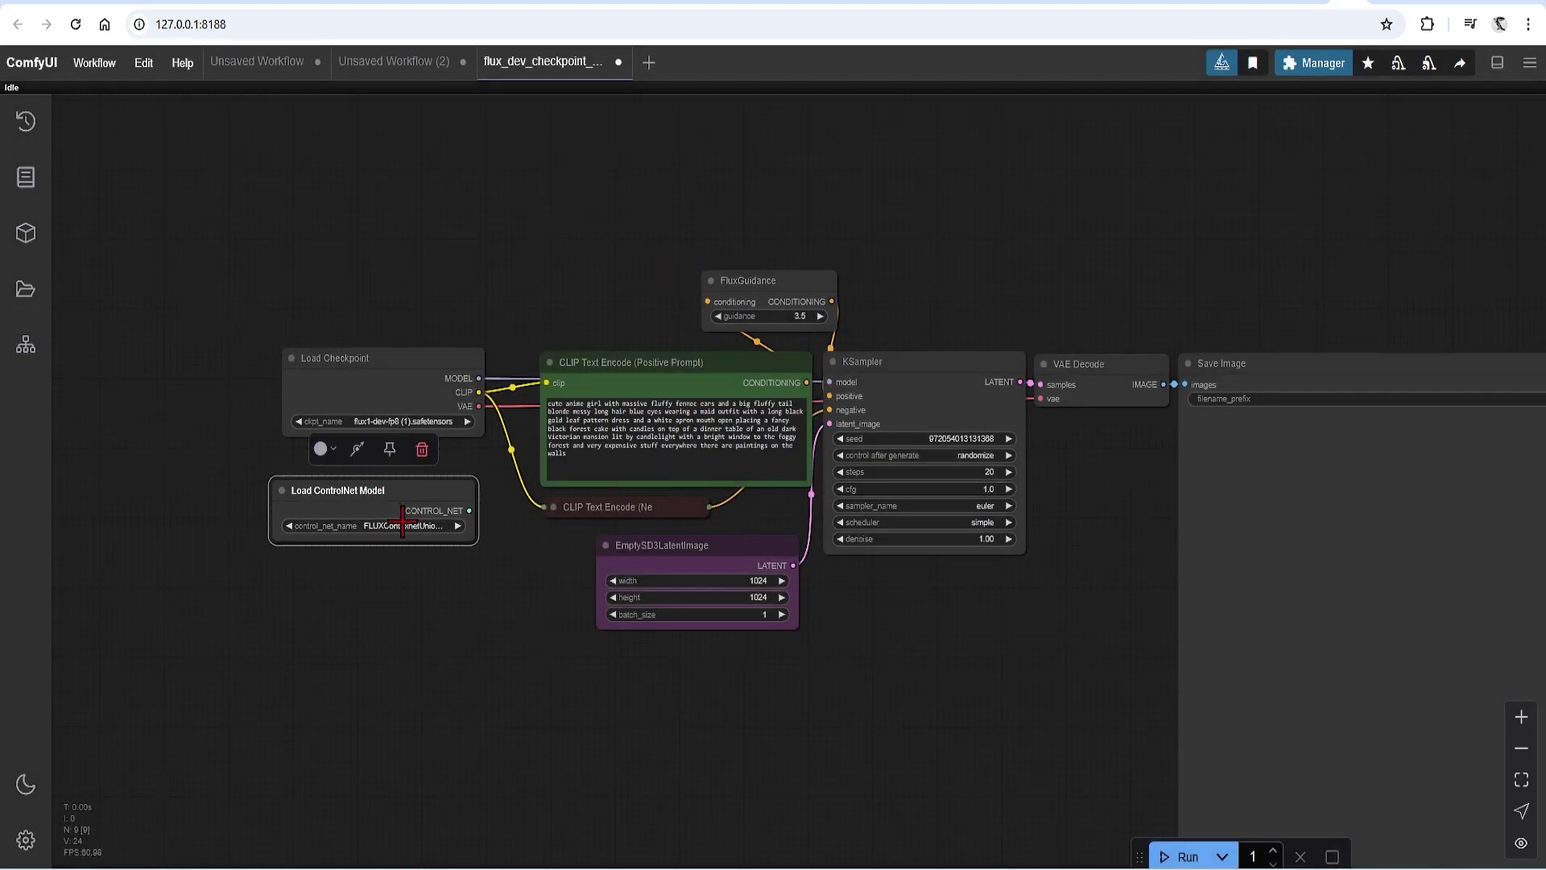
left_click(399, 525)
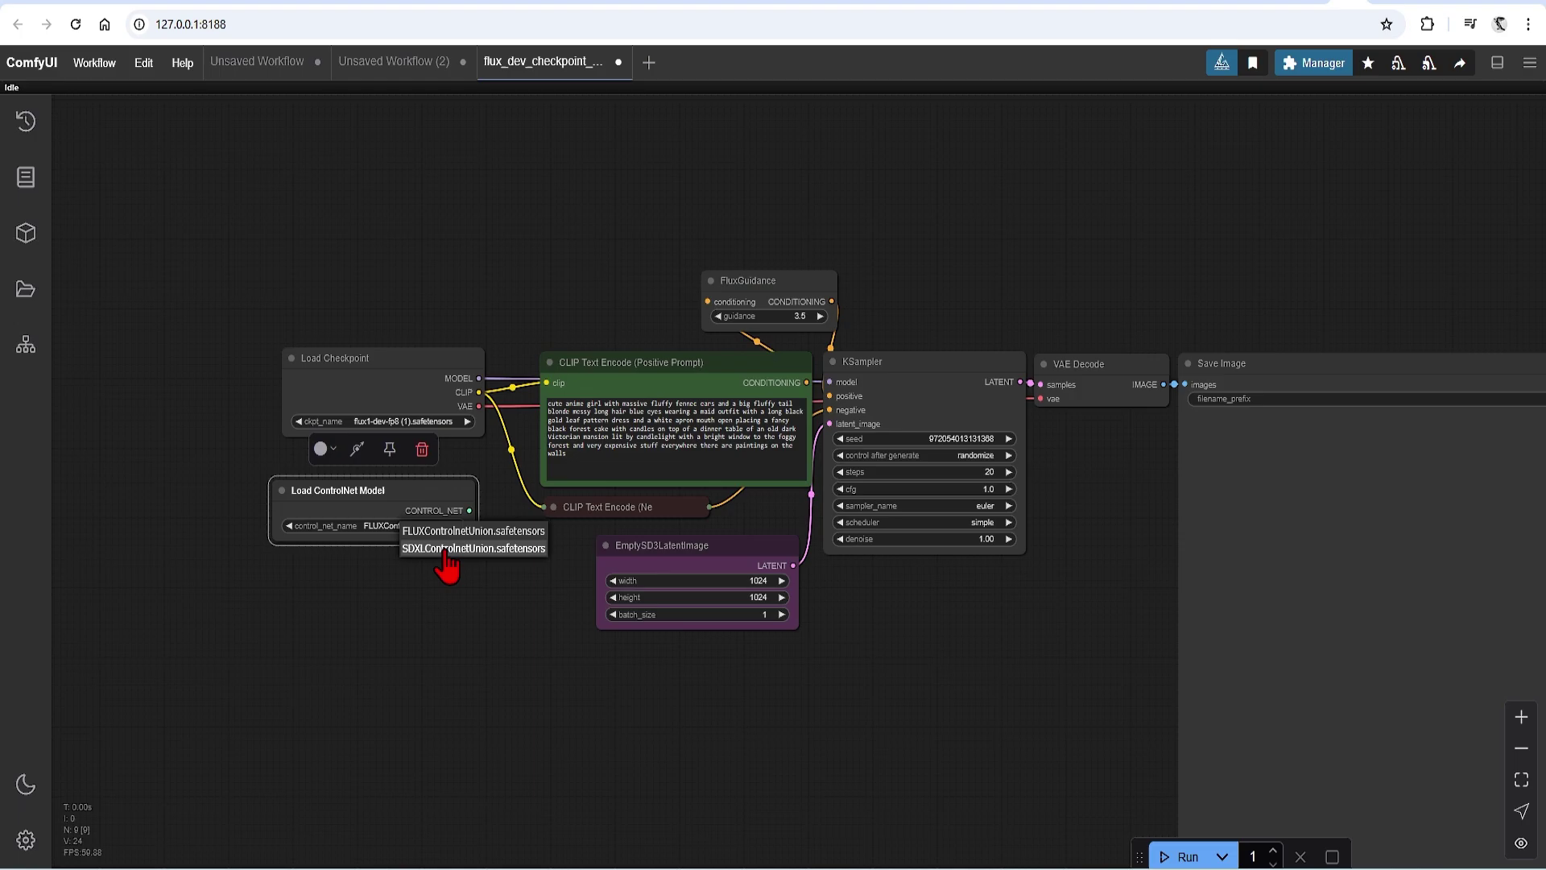
left_click(439, 532)
Add Apply ControlNet and AIO Aux Preprocessor nodes beneath the ControlNet loader.
double_click(406, 653)
type("appl")
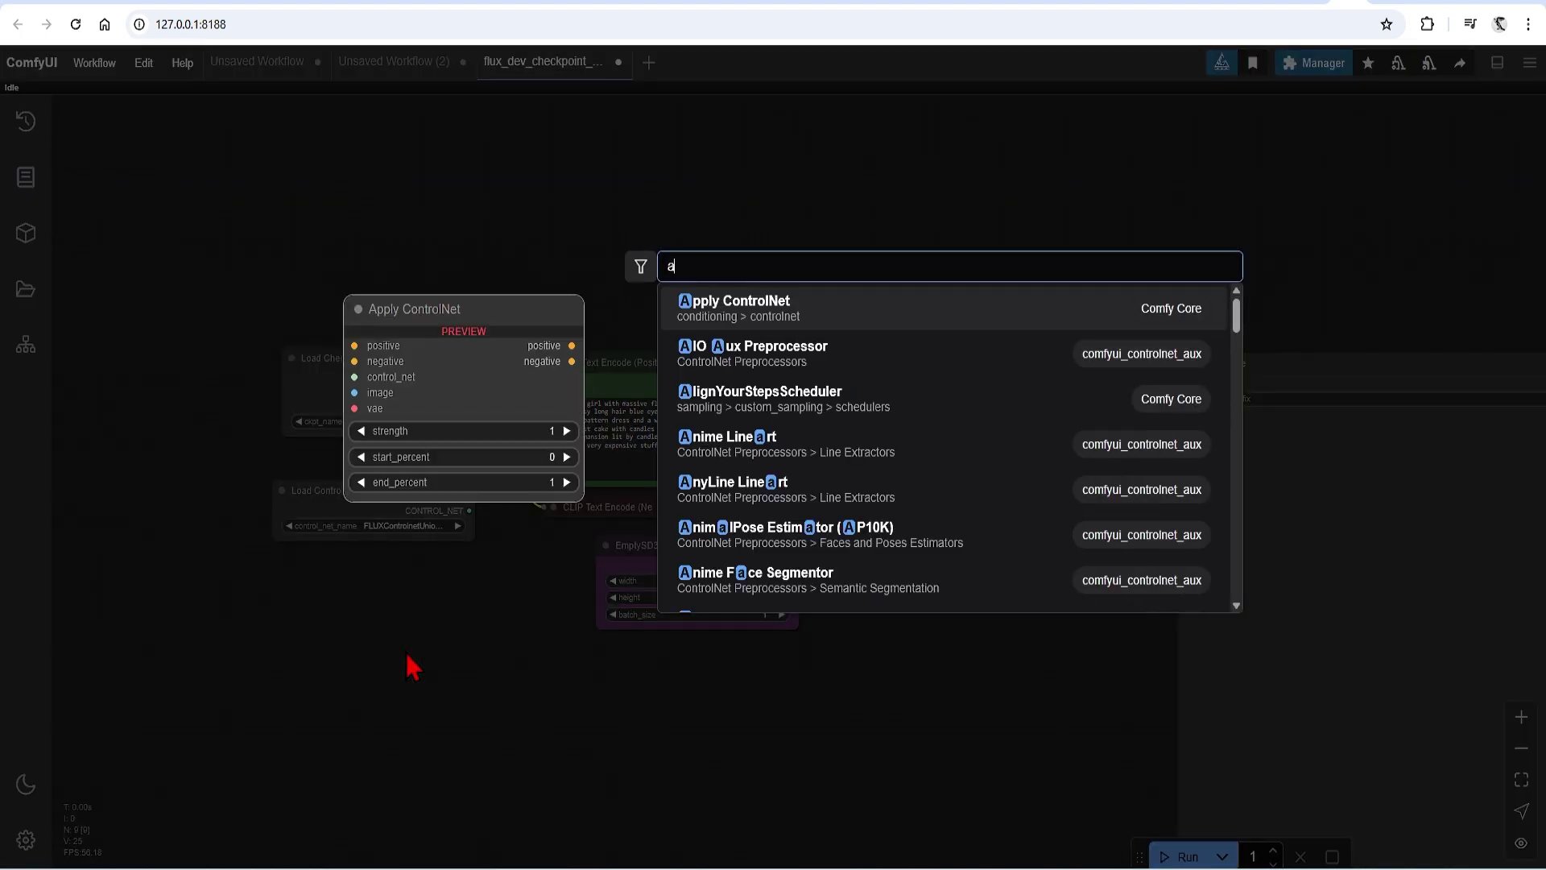
left_click(801, 324)
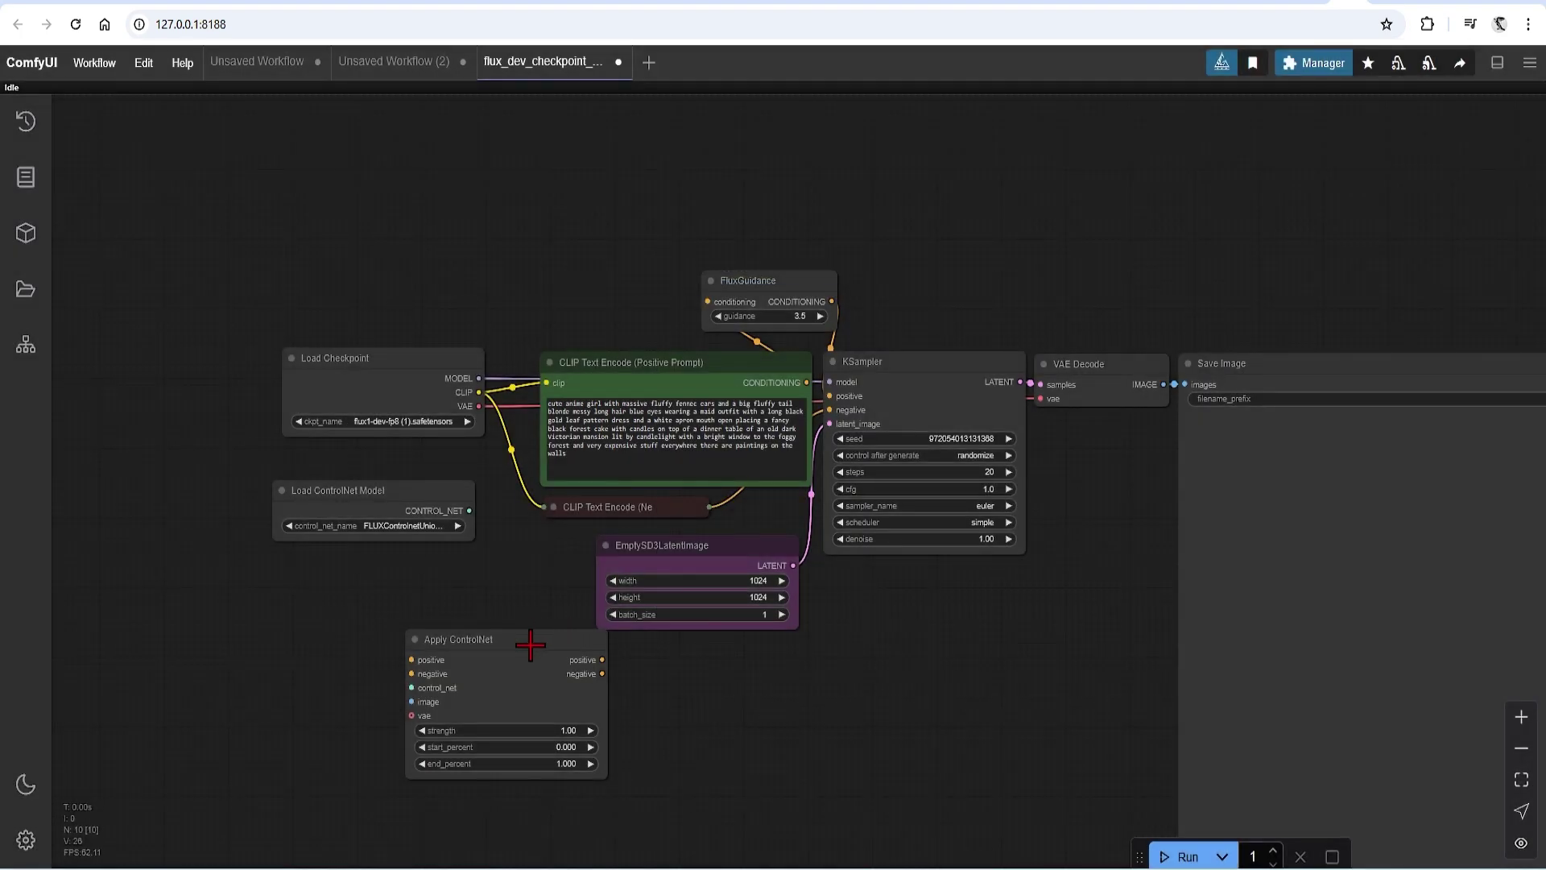
left_click_drag(528, 641, 408, 587)
double_click(596, 707)
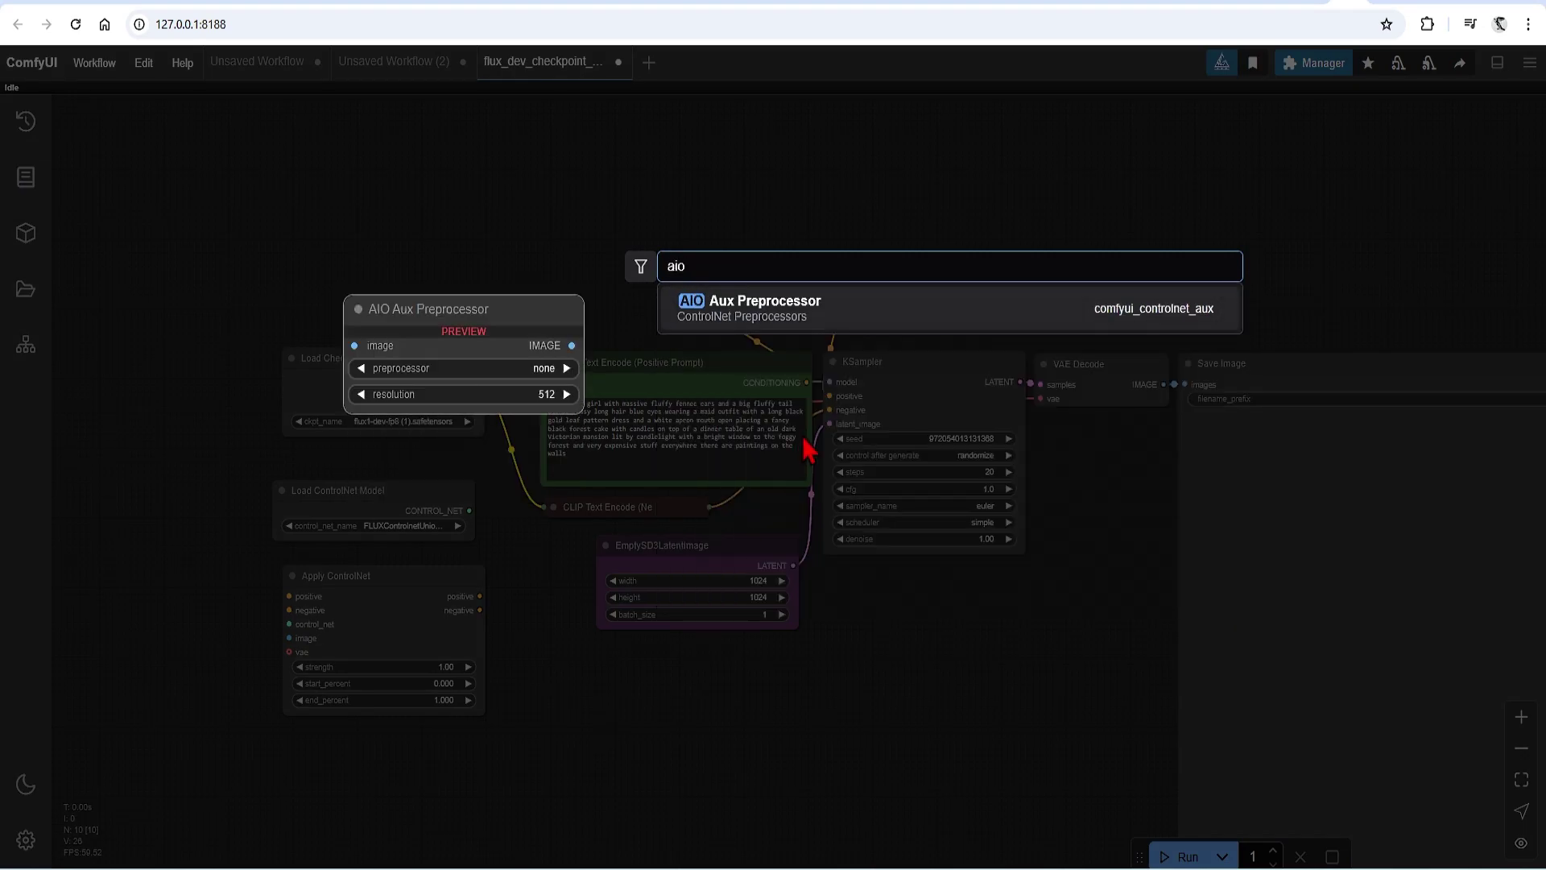
left_click(737, 320)
left_click_drag(663, 708, 622, 707)
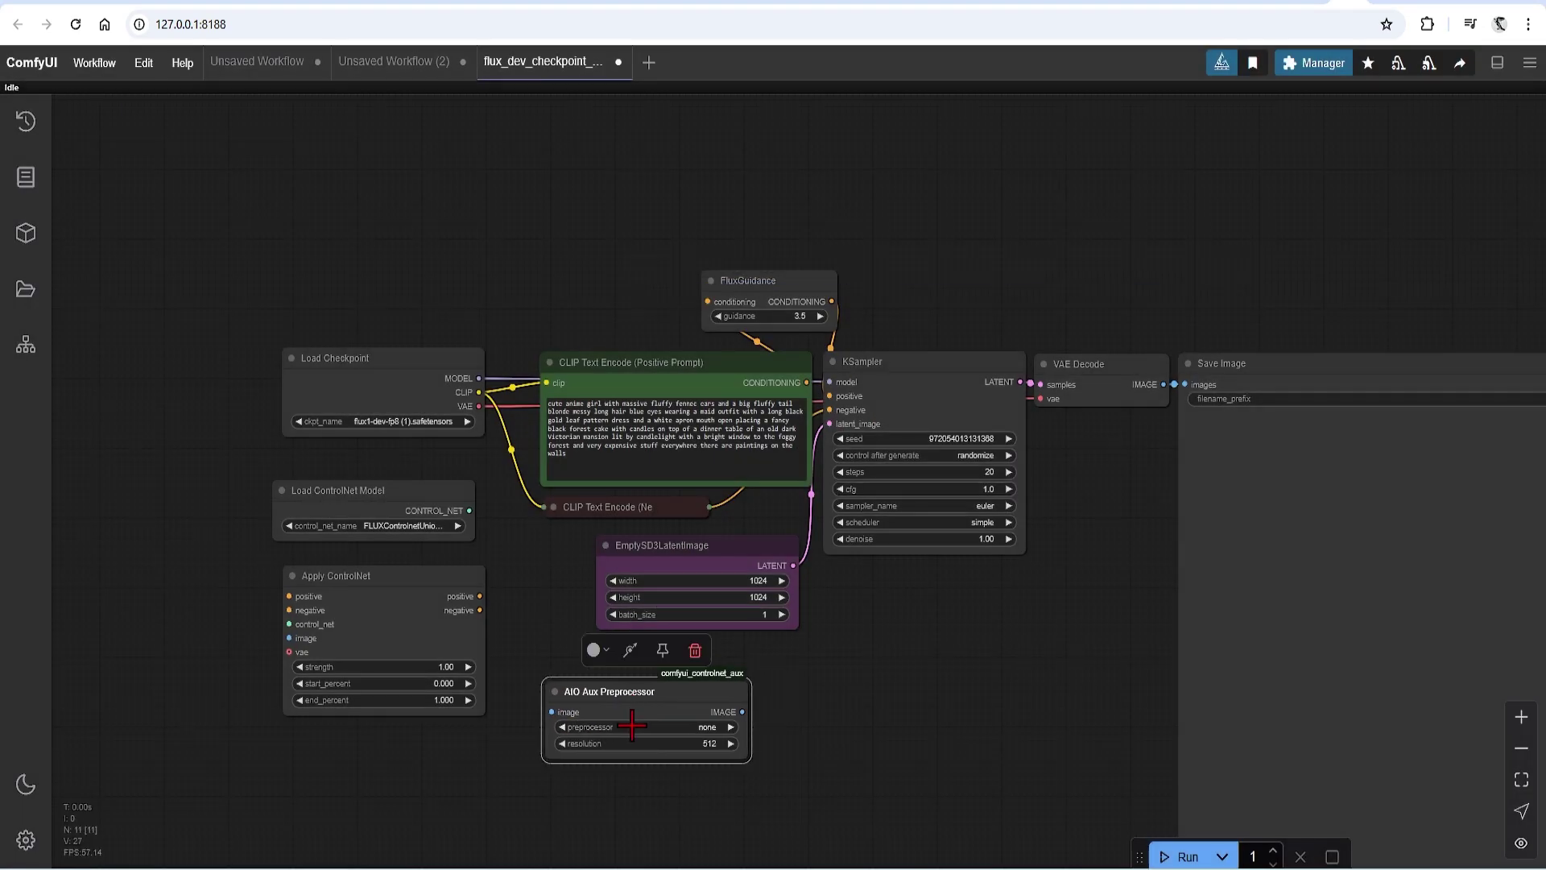
left_click(632, 728)
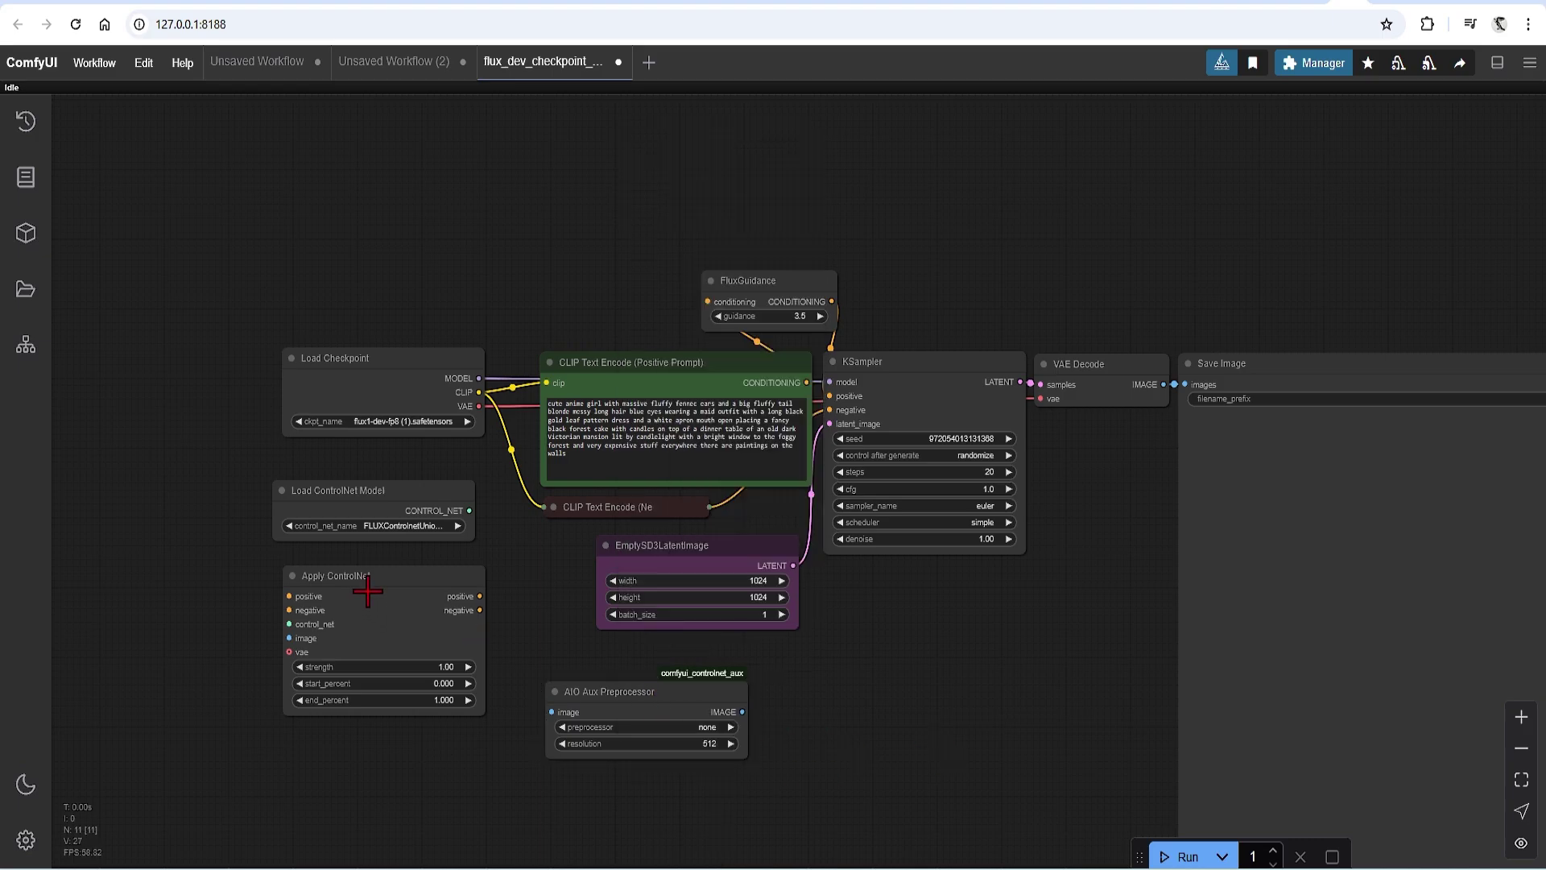
Place Apply ControlNet before KSampler, wiring in the ControlNet model and FluxGuidance positive.
left_click_drag(369, 587, 374, 591)
left_click_drag(935, 382, 943, 384)
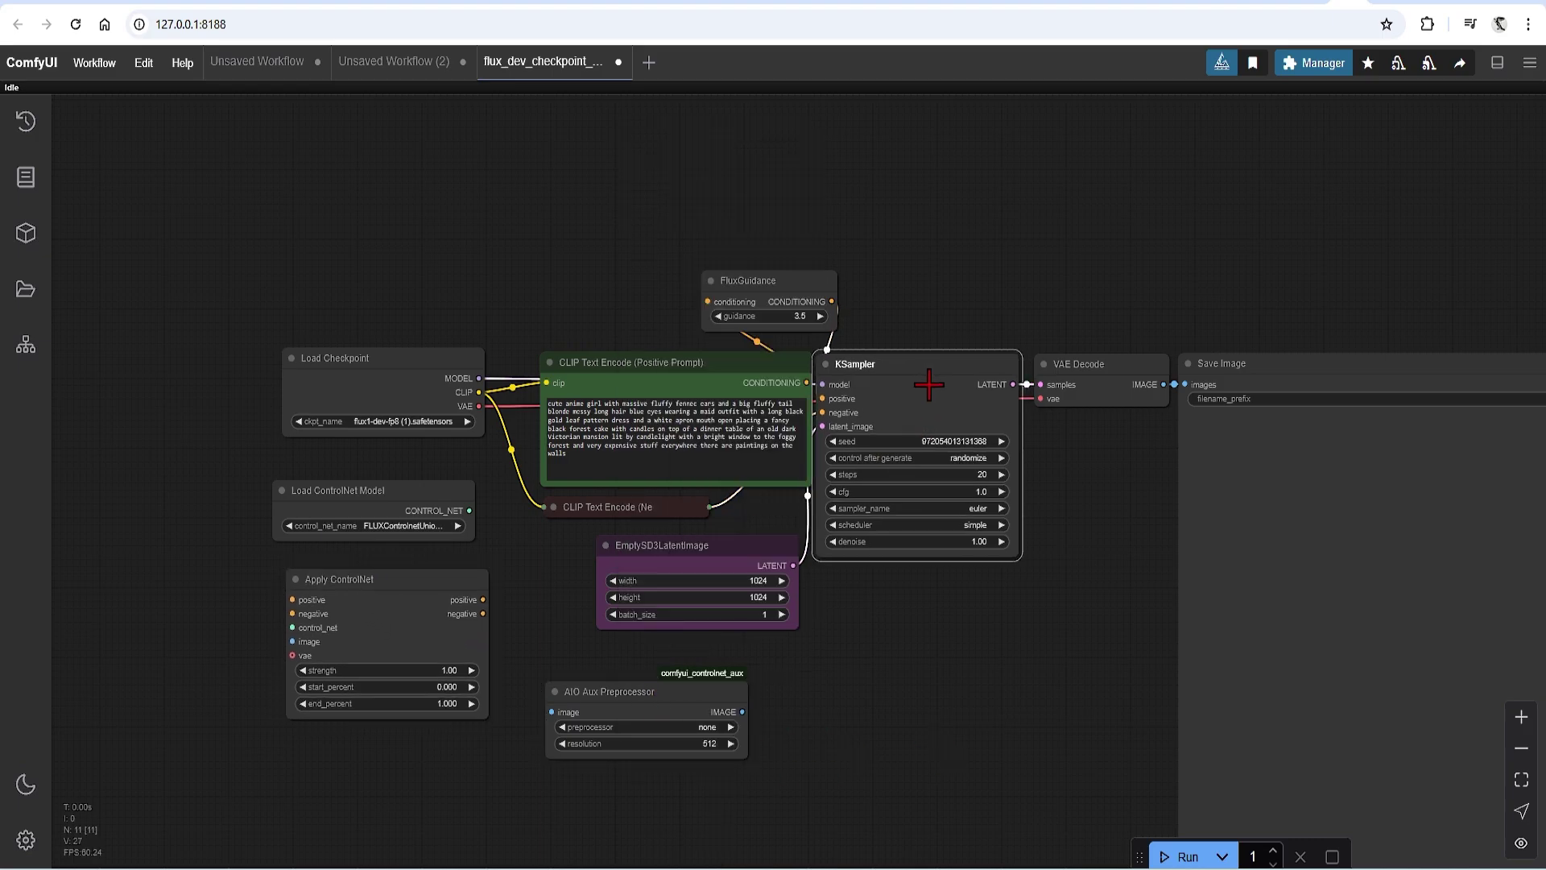
left_click_drag(834, 805, 420, 208)
left_click_drag(881, 208, 624, 193)
left_click_drag(762, 282, 1008, 290)
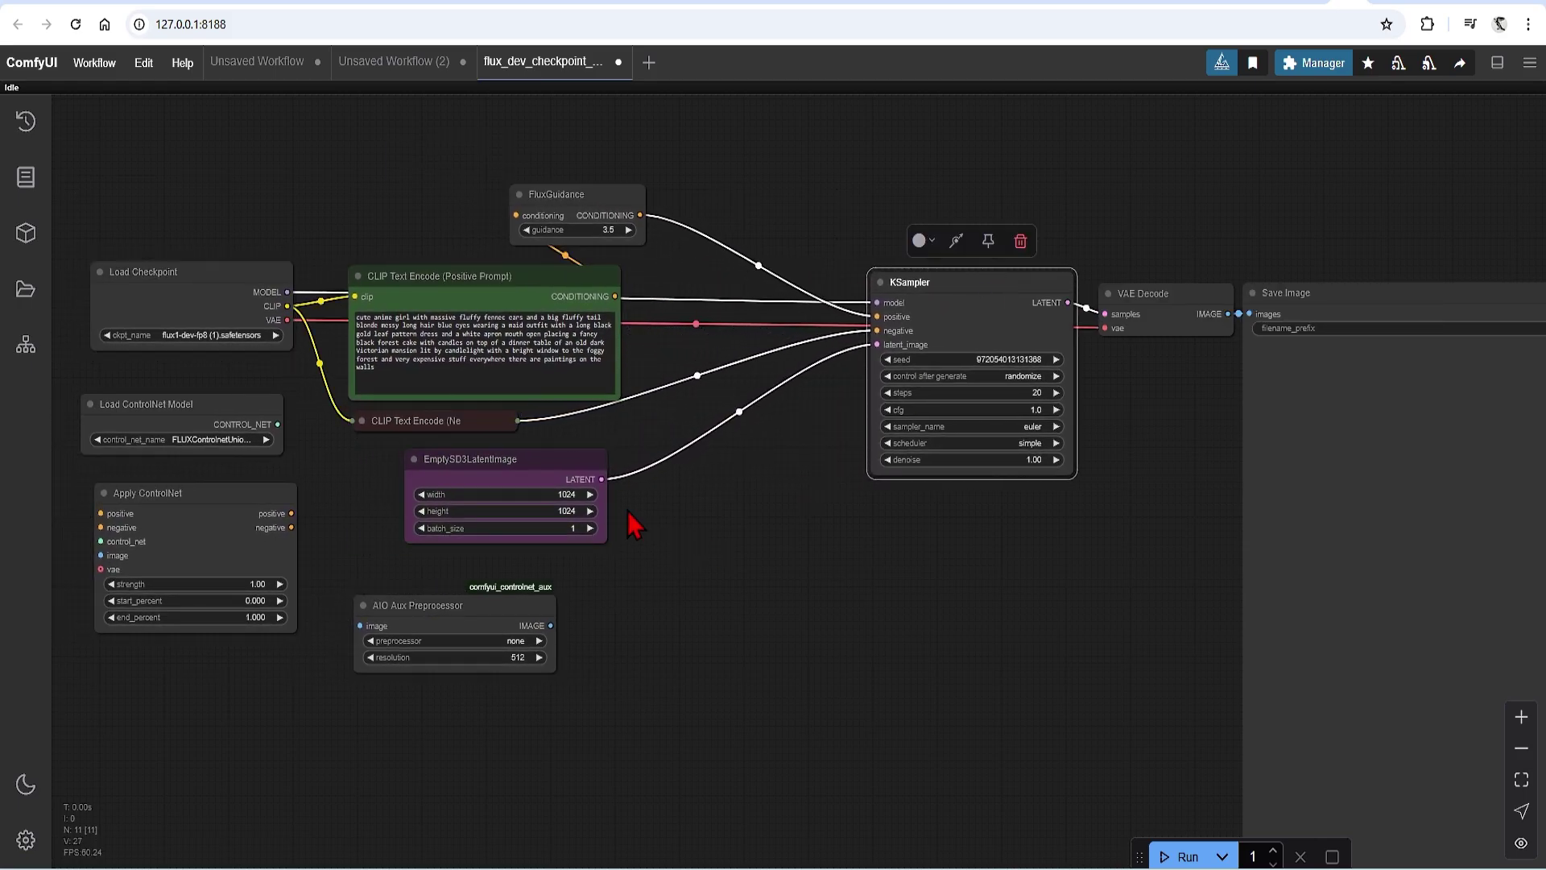
left_click_drag(214, 489, 768, 271)
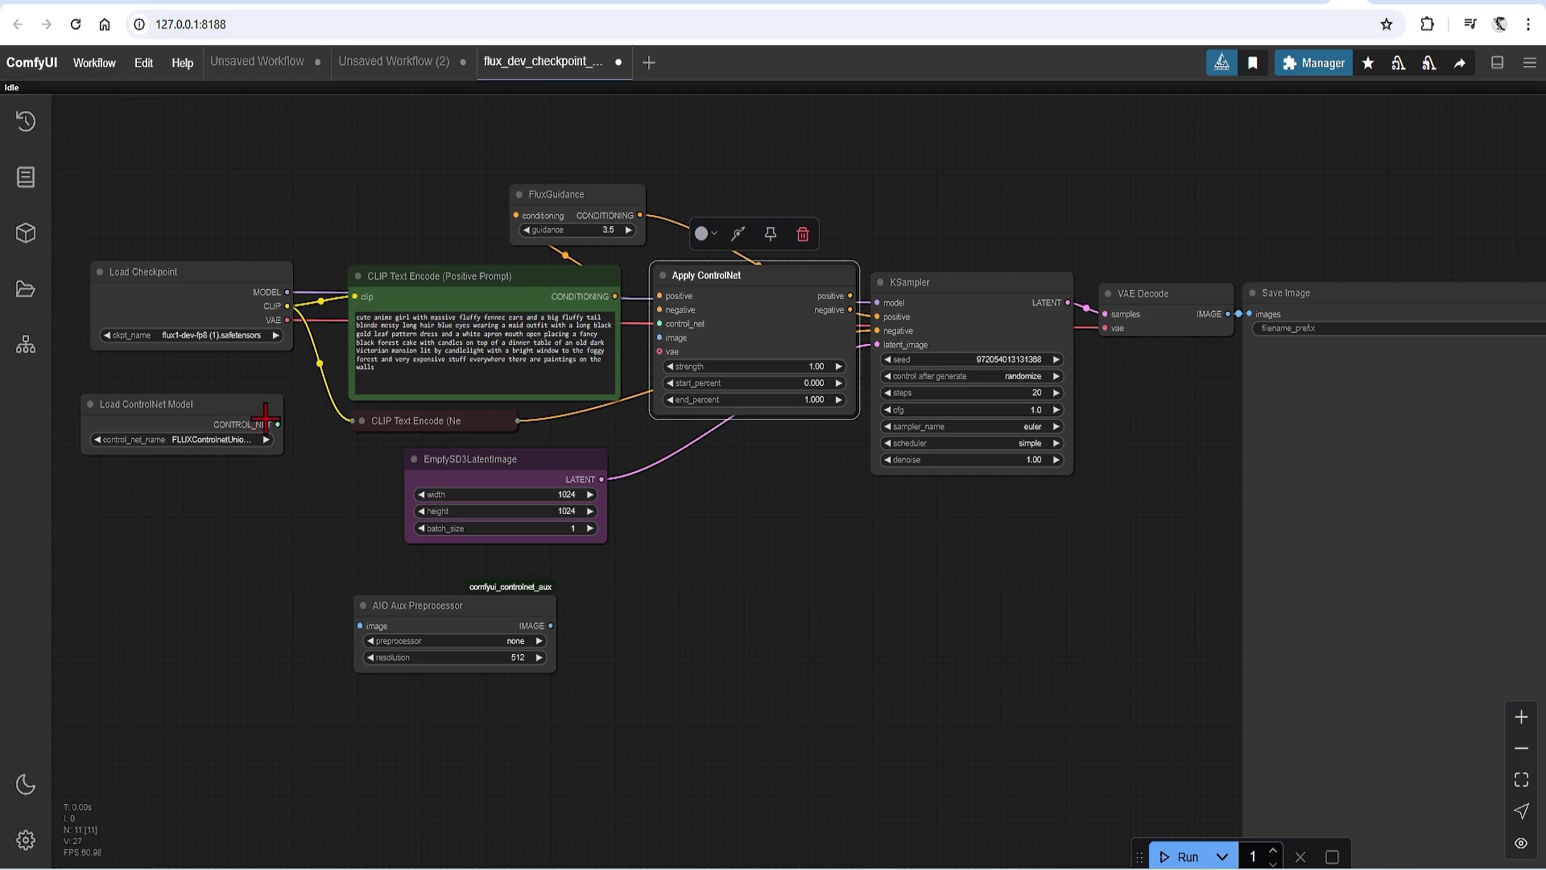
left_click_drag(277, 424, 663, 330)
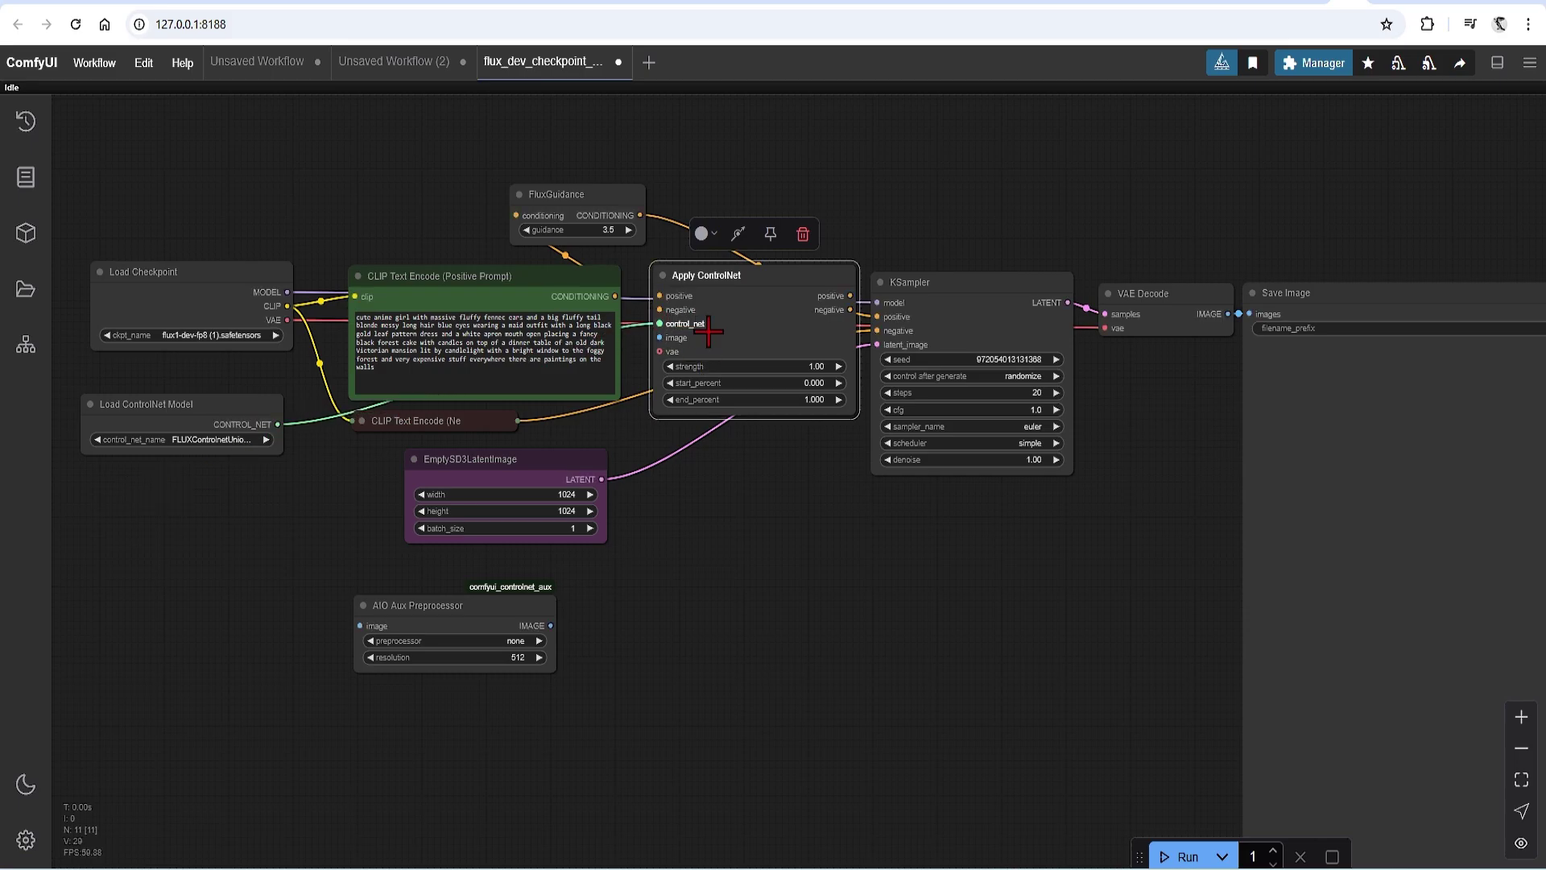
scroll(354, 161, "up", 2)
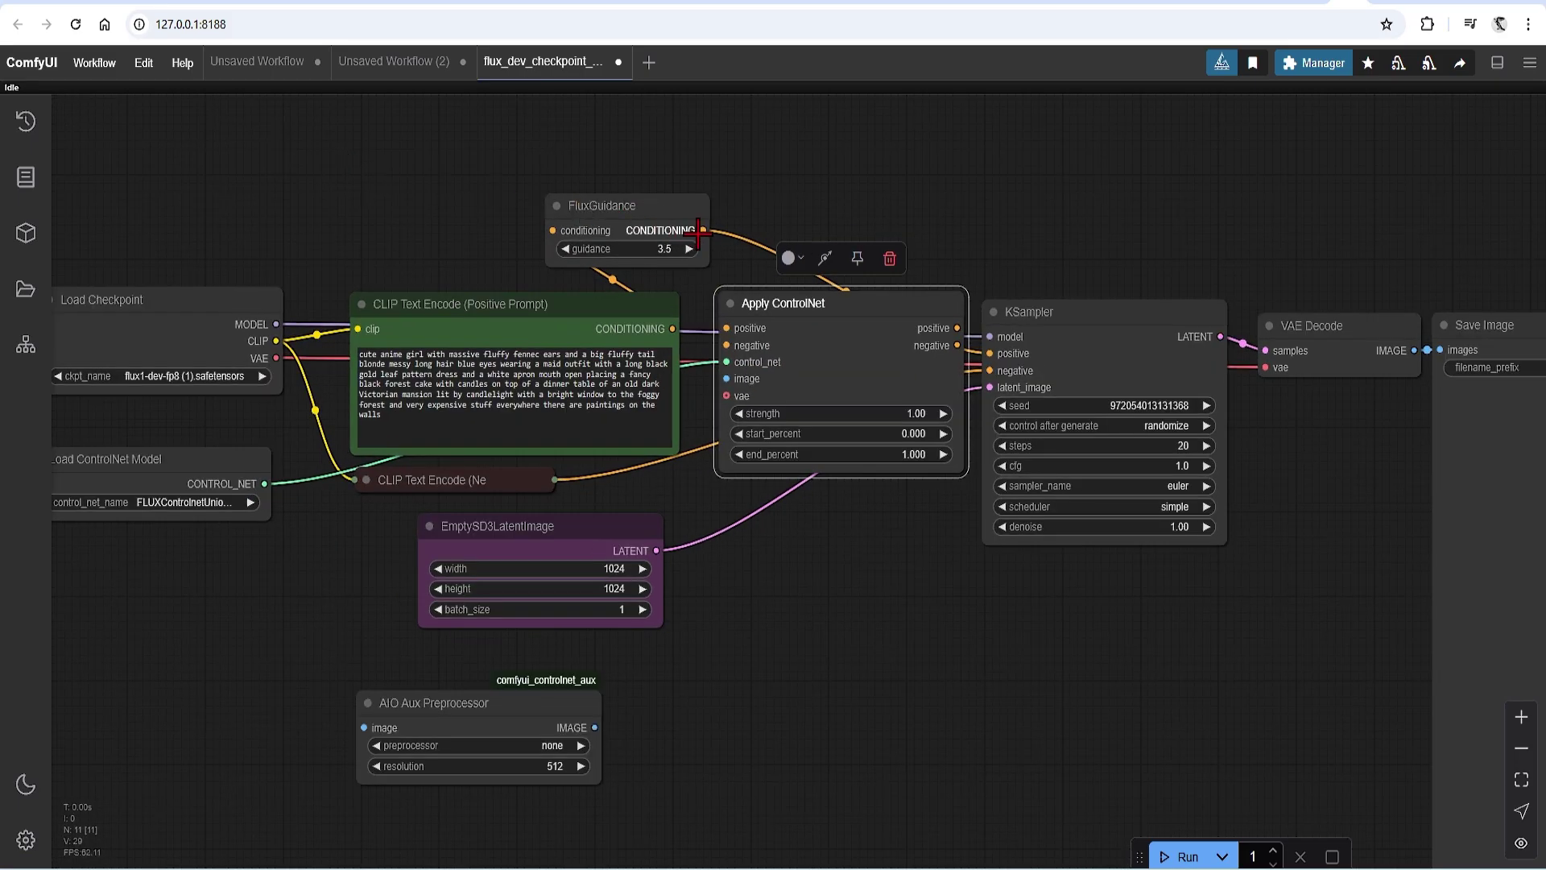
left_click_drag(703, 231, 727, 327)
Connect the negative prompt to Apply ControlNet negative, collapse it, and link the checkpoint VAE.
left_click(555, 481)
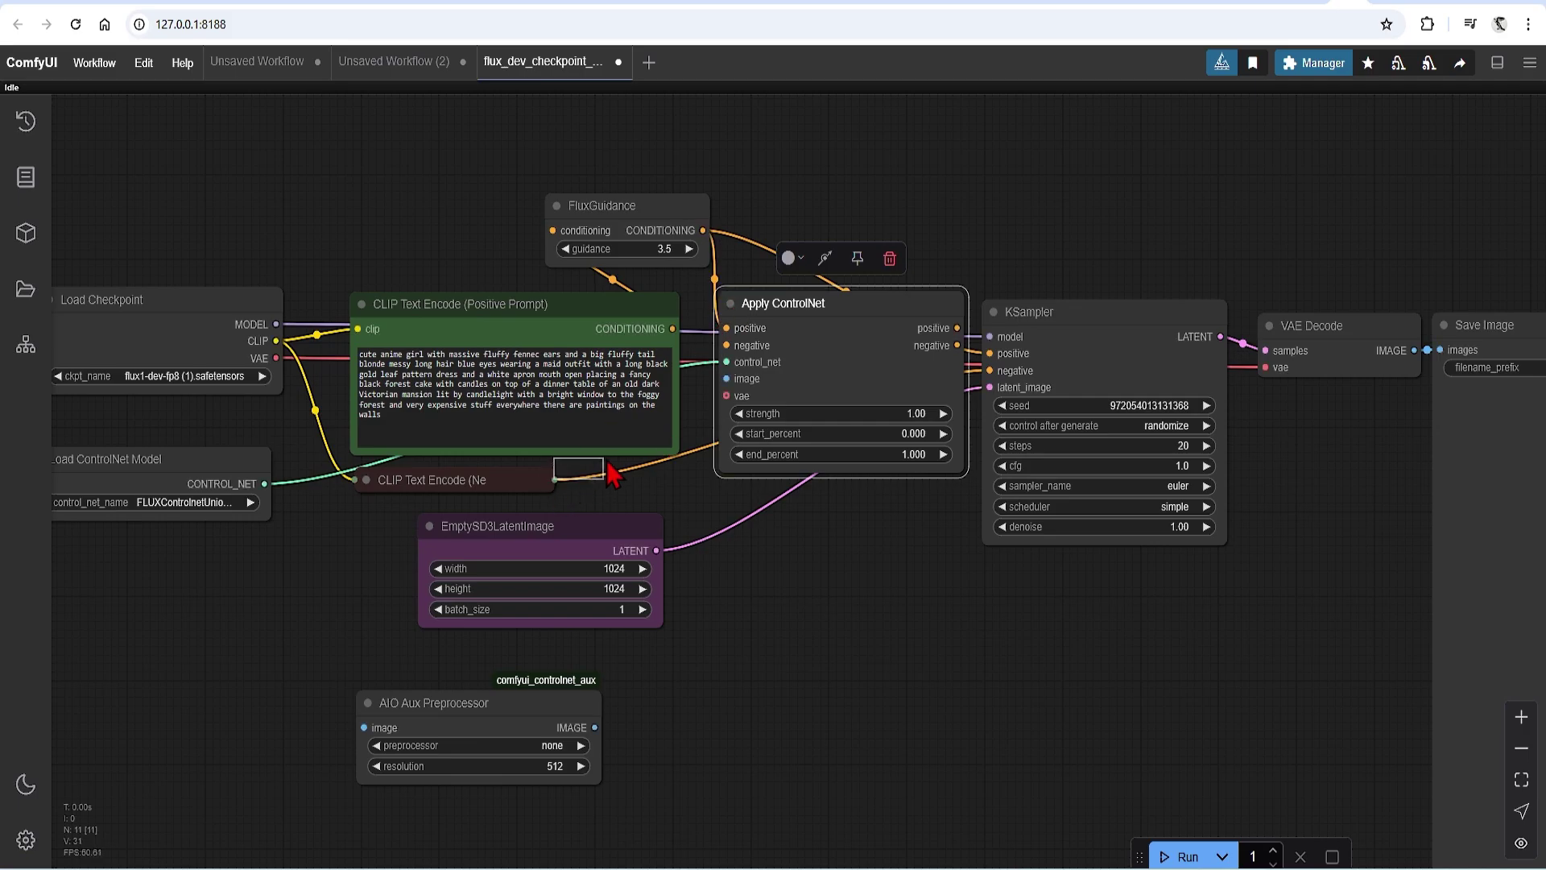
right_click(535, 482)
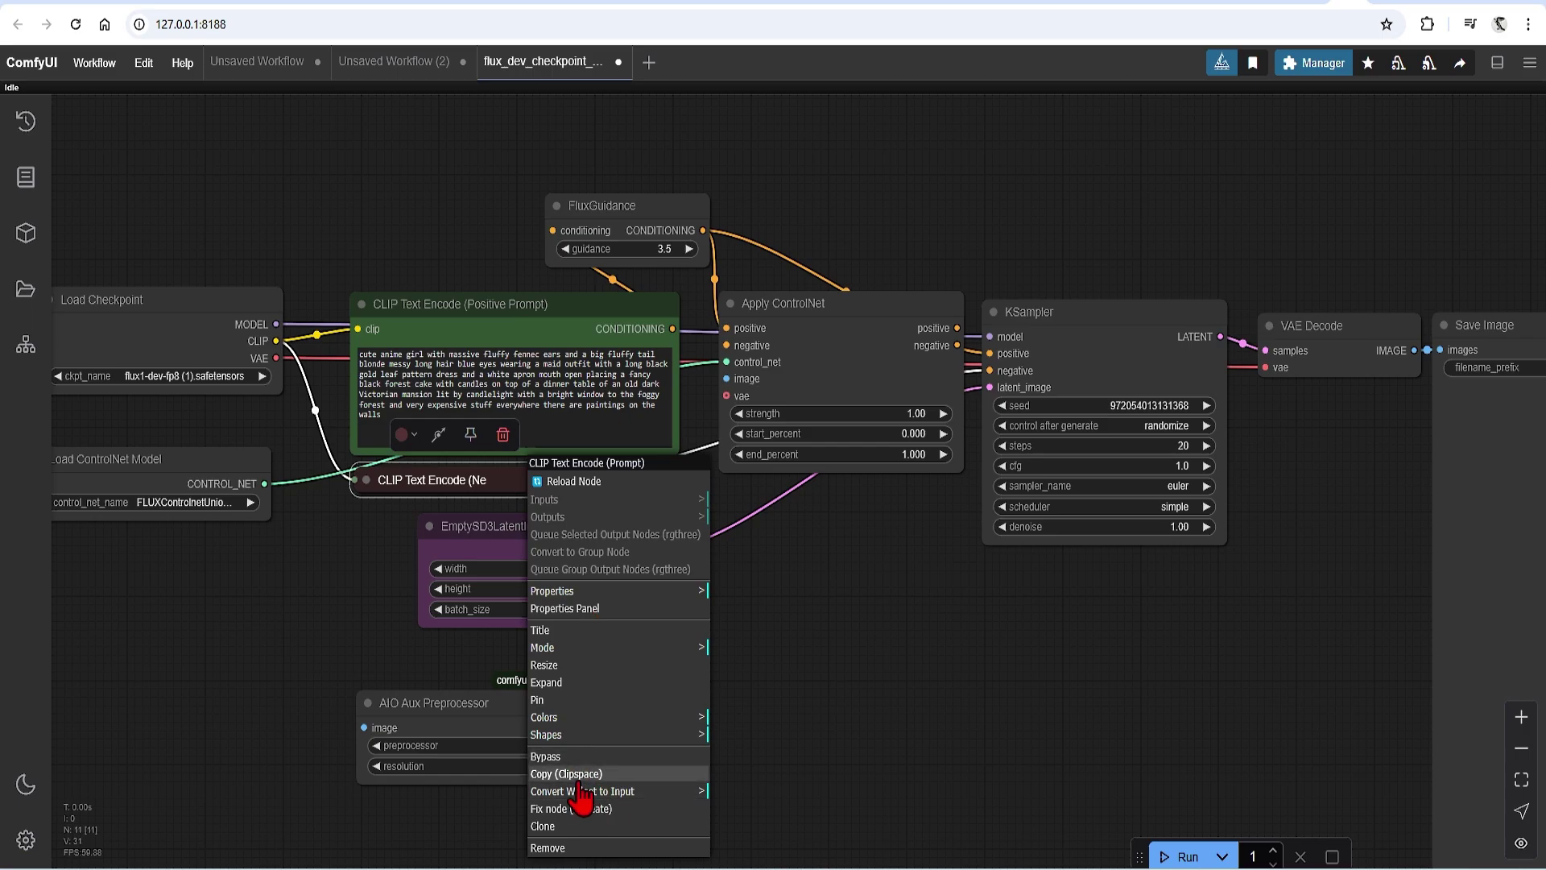
left_click(556, 682)
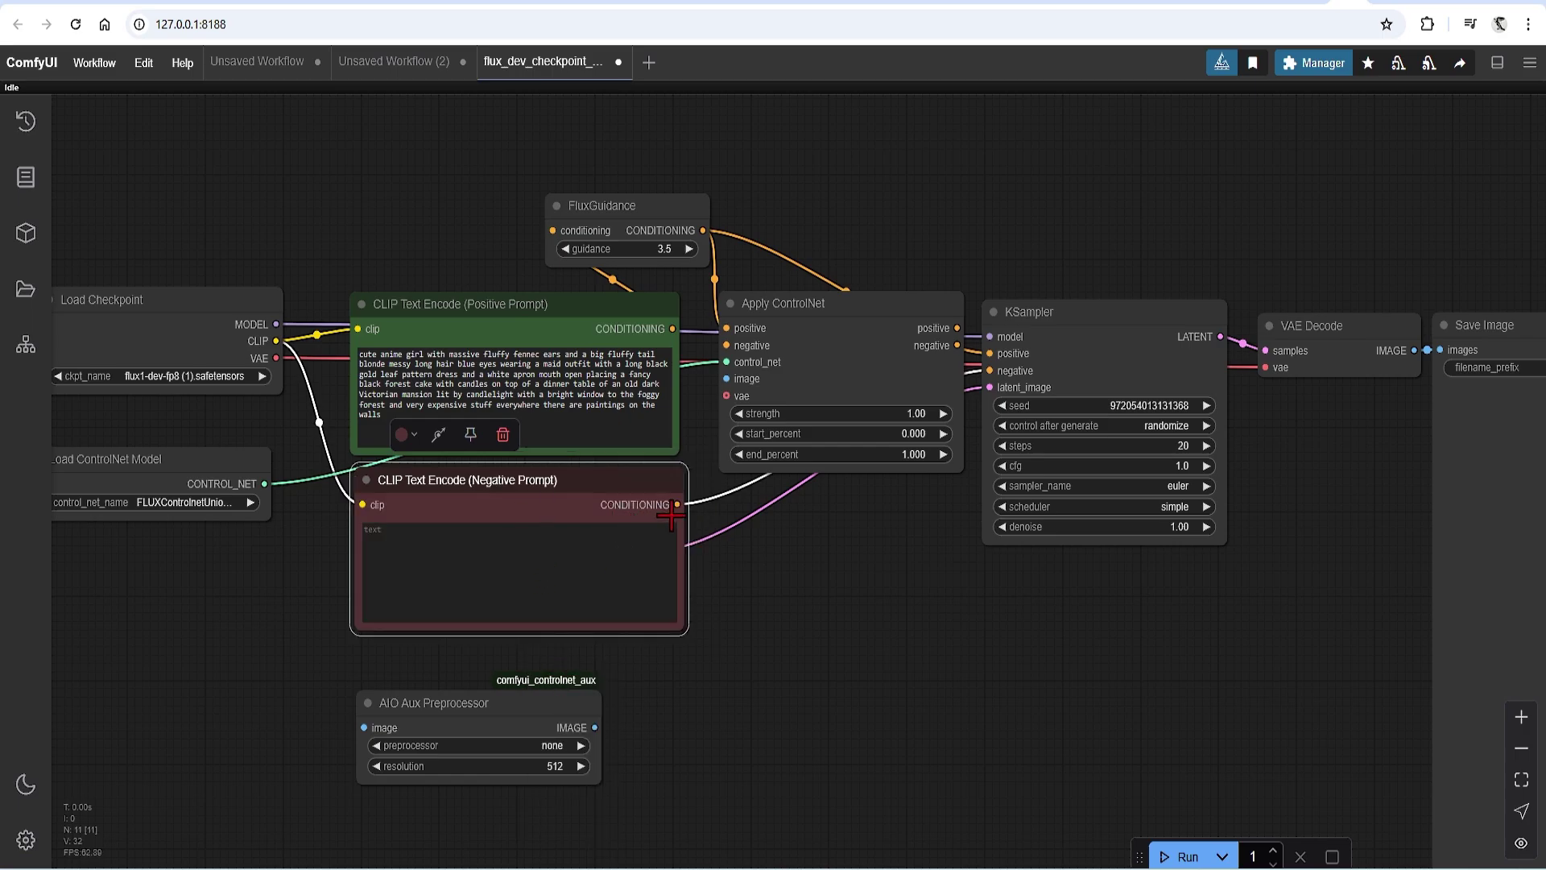
left_click_drag(677, 504, 726, 346)
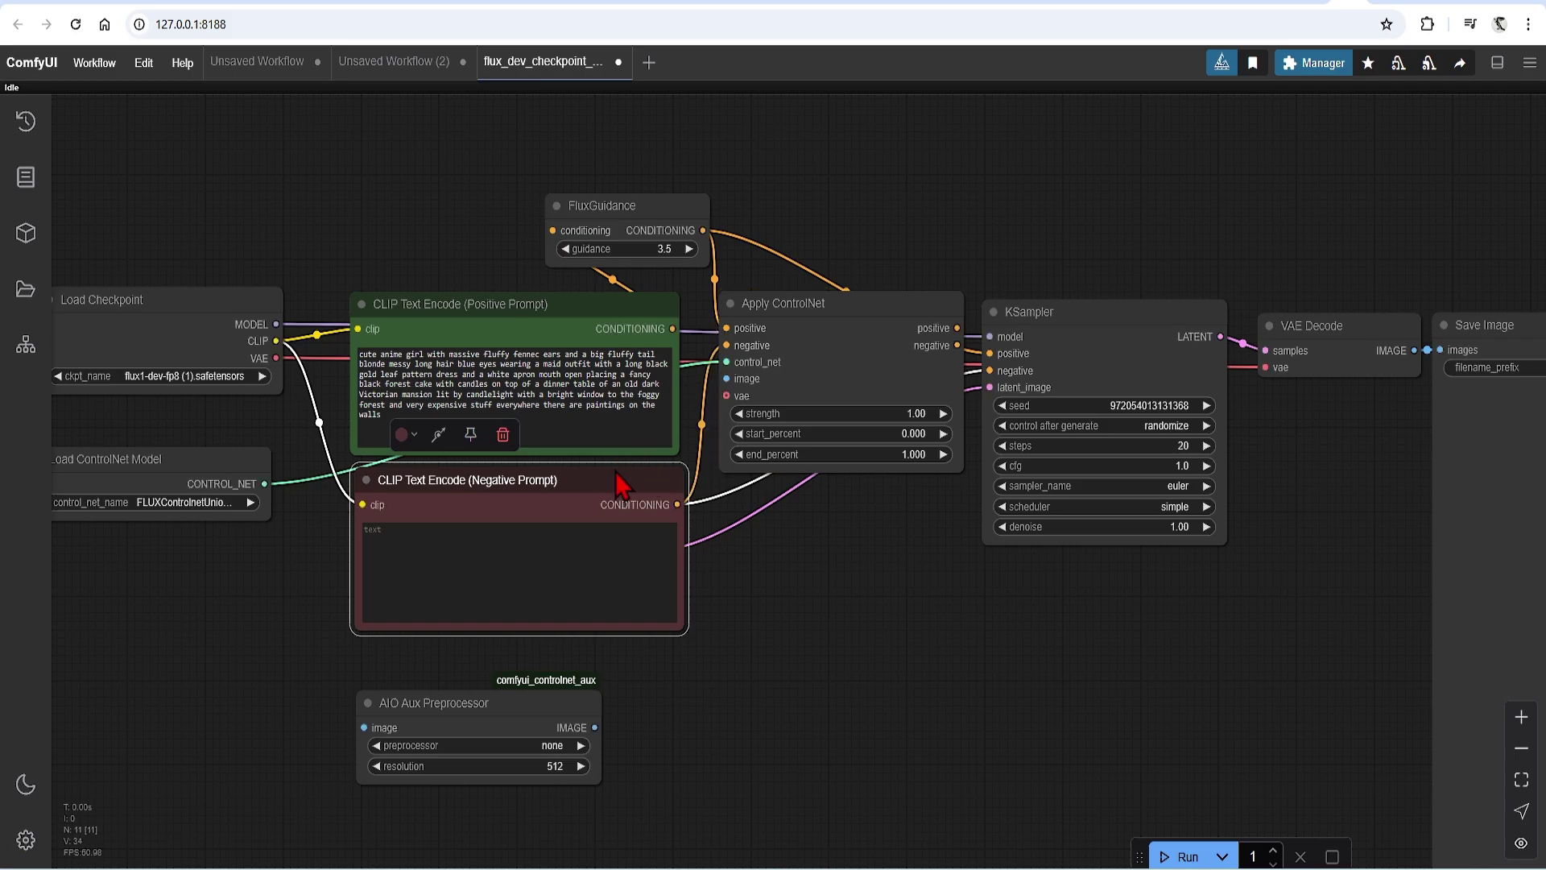
right_click(606, 480)
left_click(638, 682)
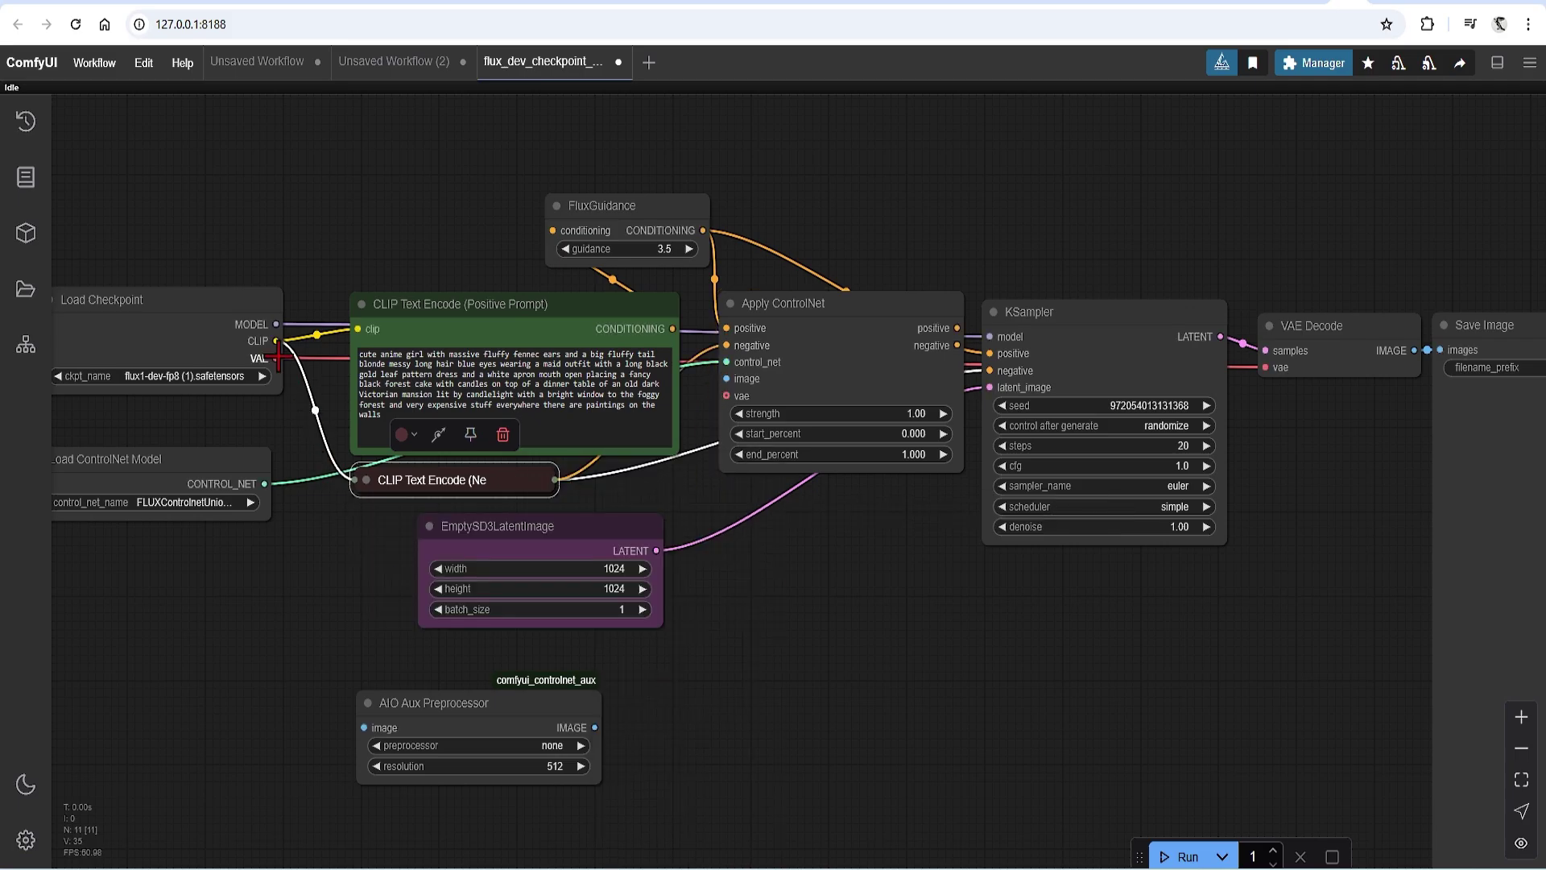
left_click_drag(277, 357, 725, 396)
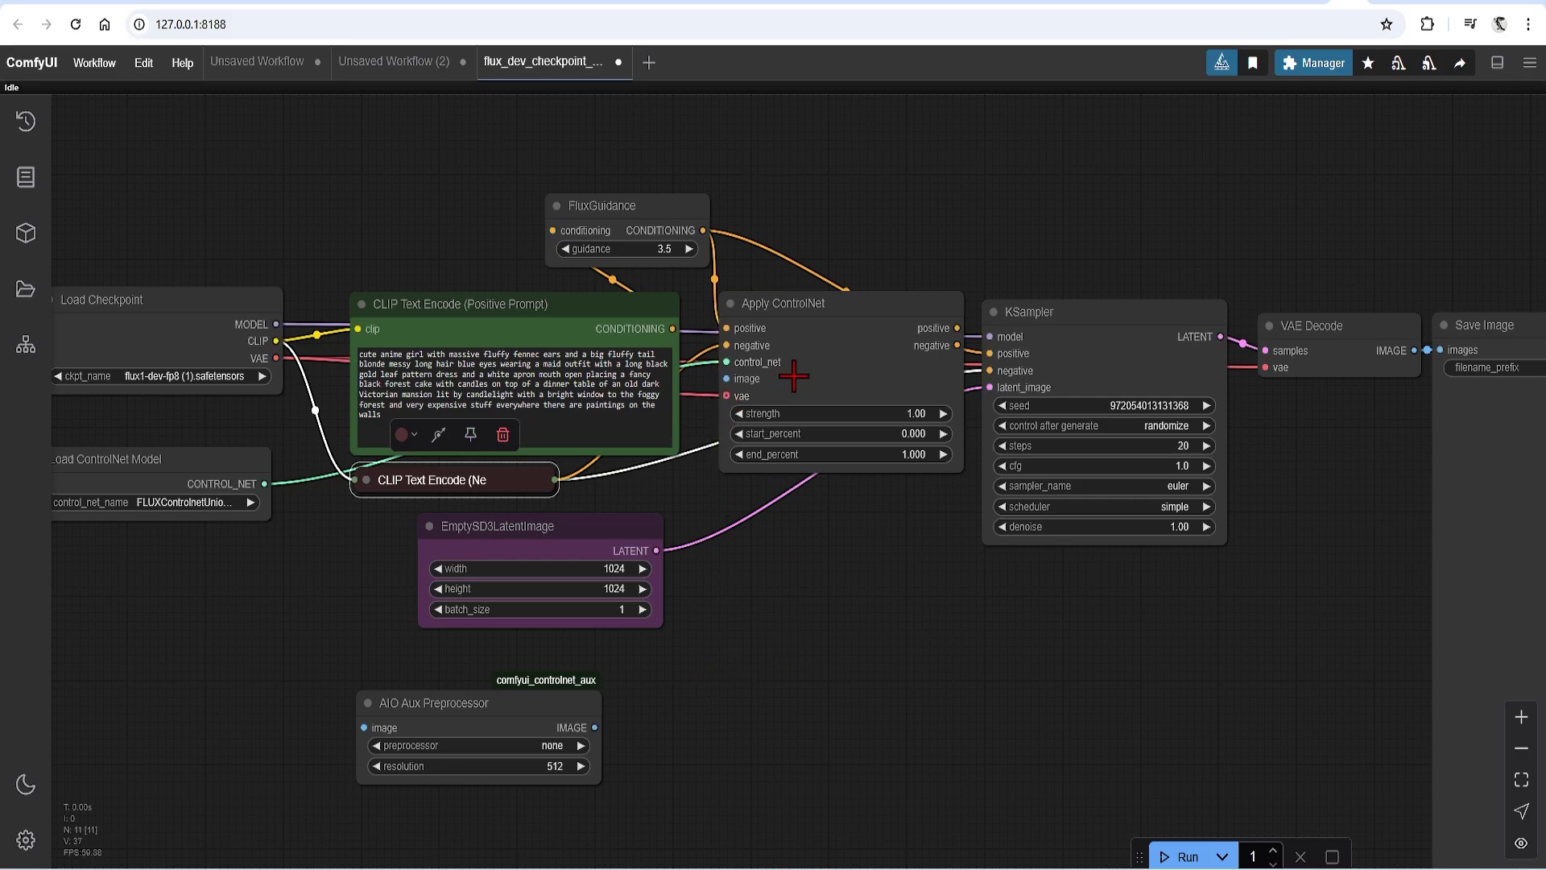
scroll(793, 380, "down", 2)
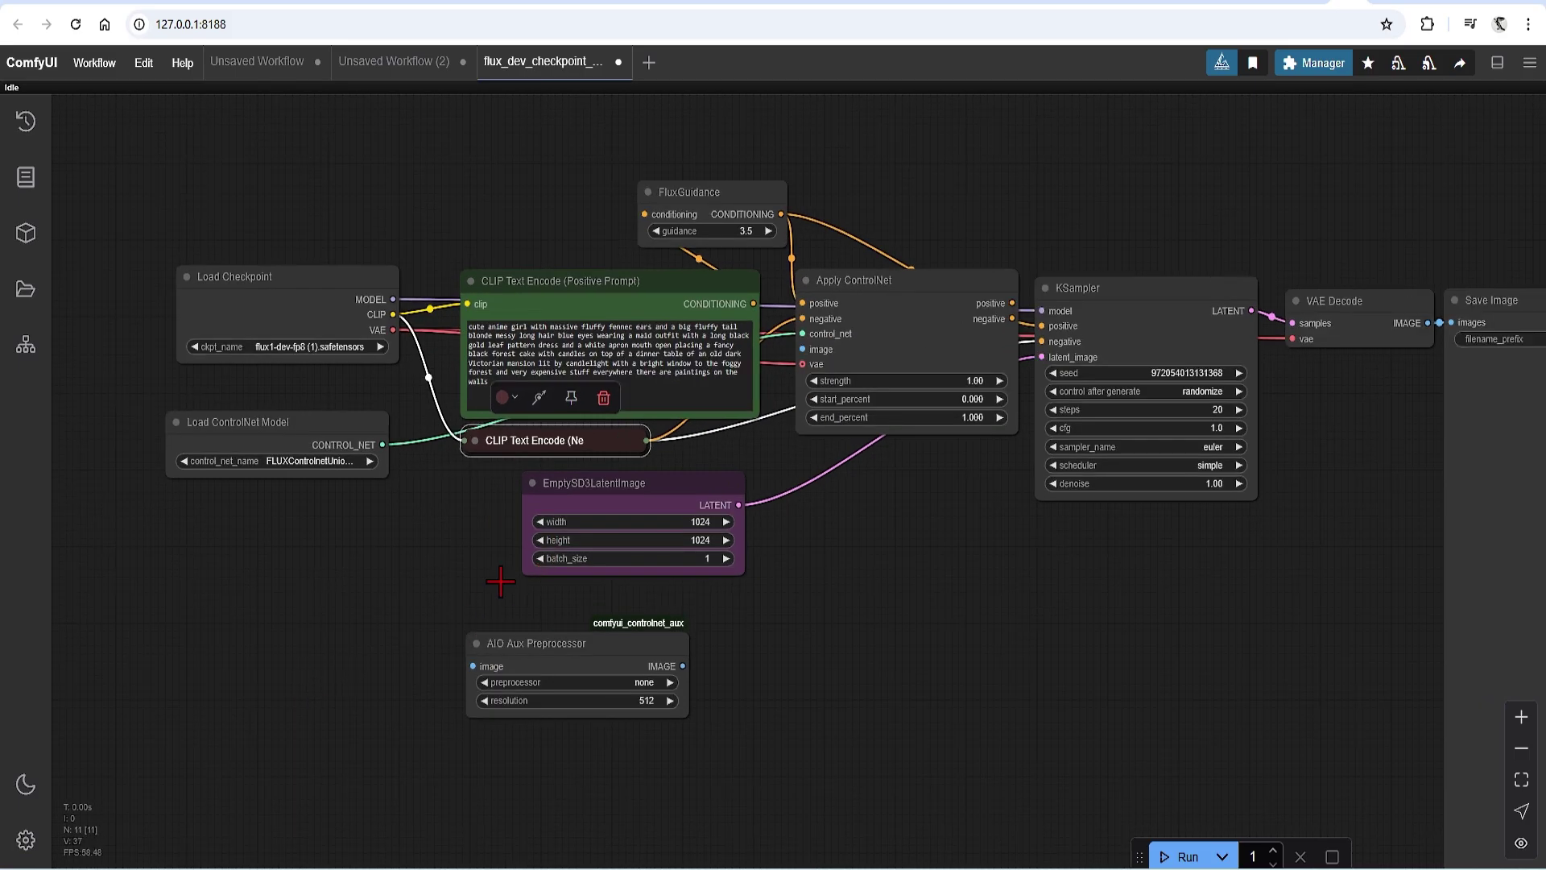
Add a Load Image node beside the AIO Aux Preprocessor.
left_click_drag(571, 644, 588, 644)
double_click(307, 683)
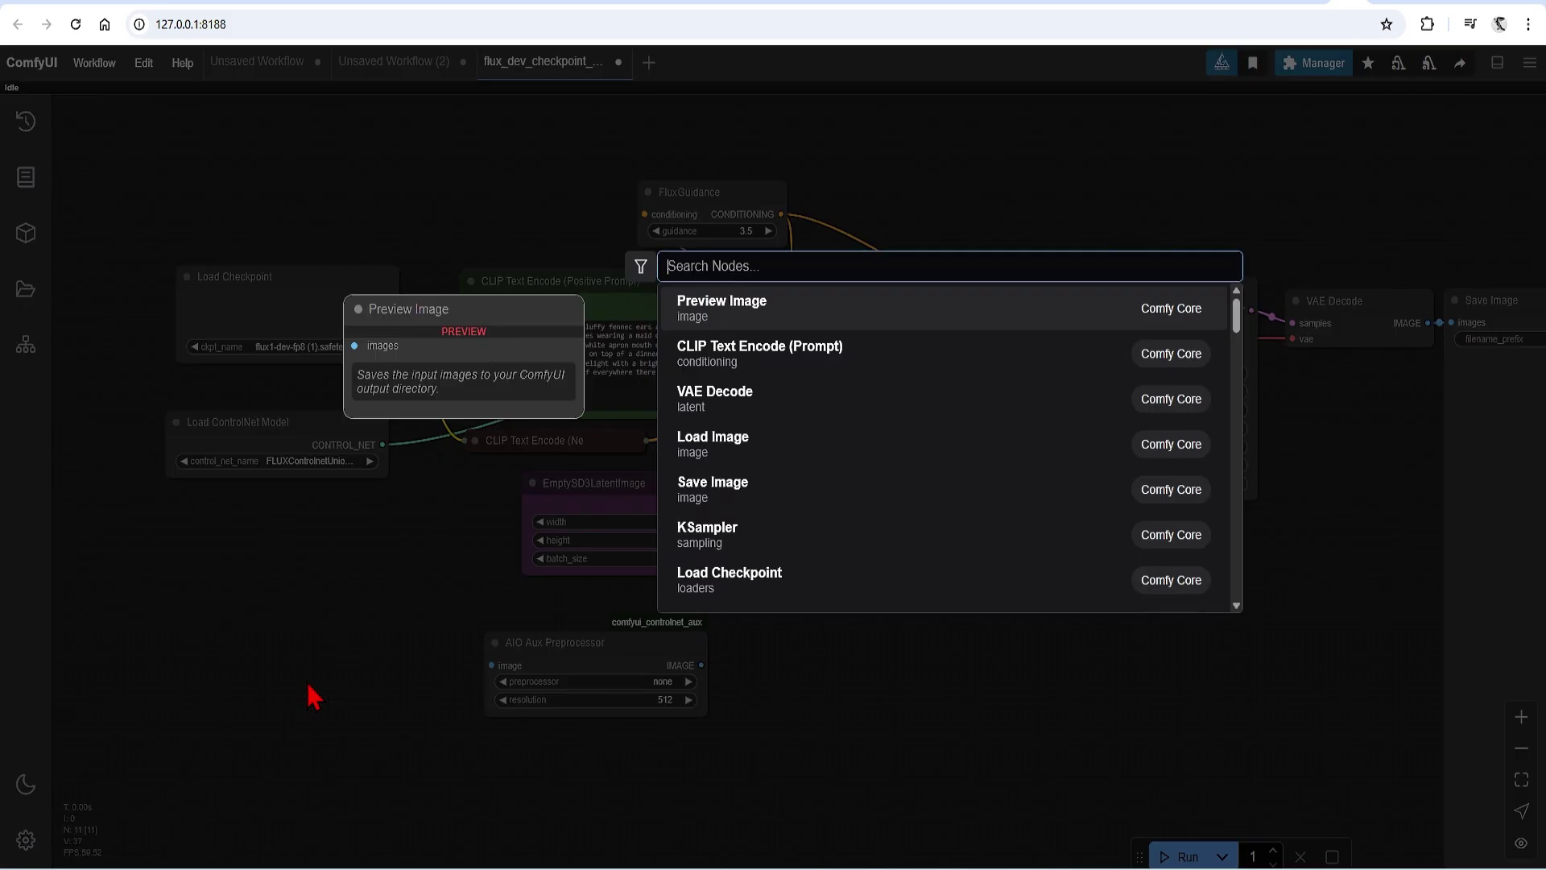
type("load")
left_click(779, 315)
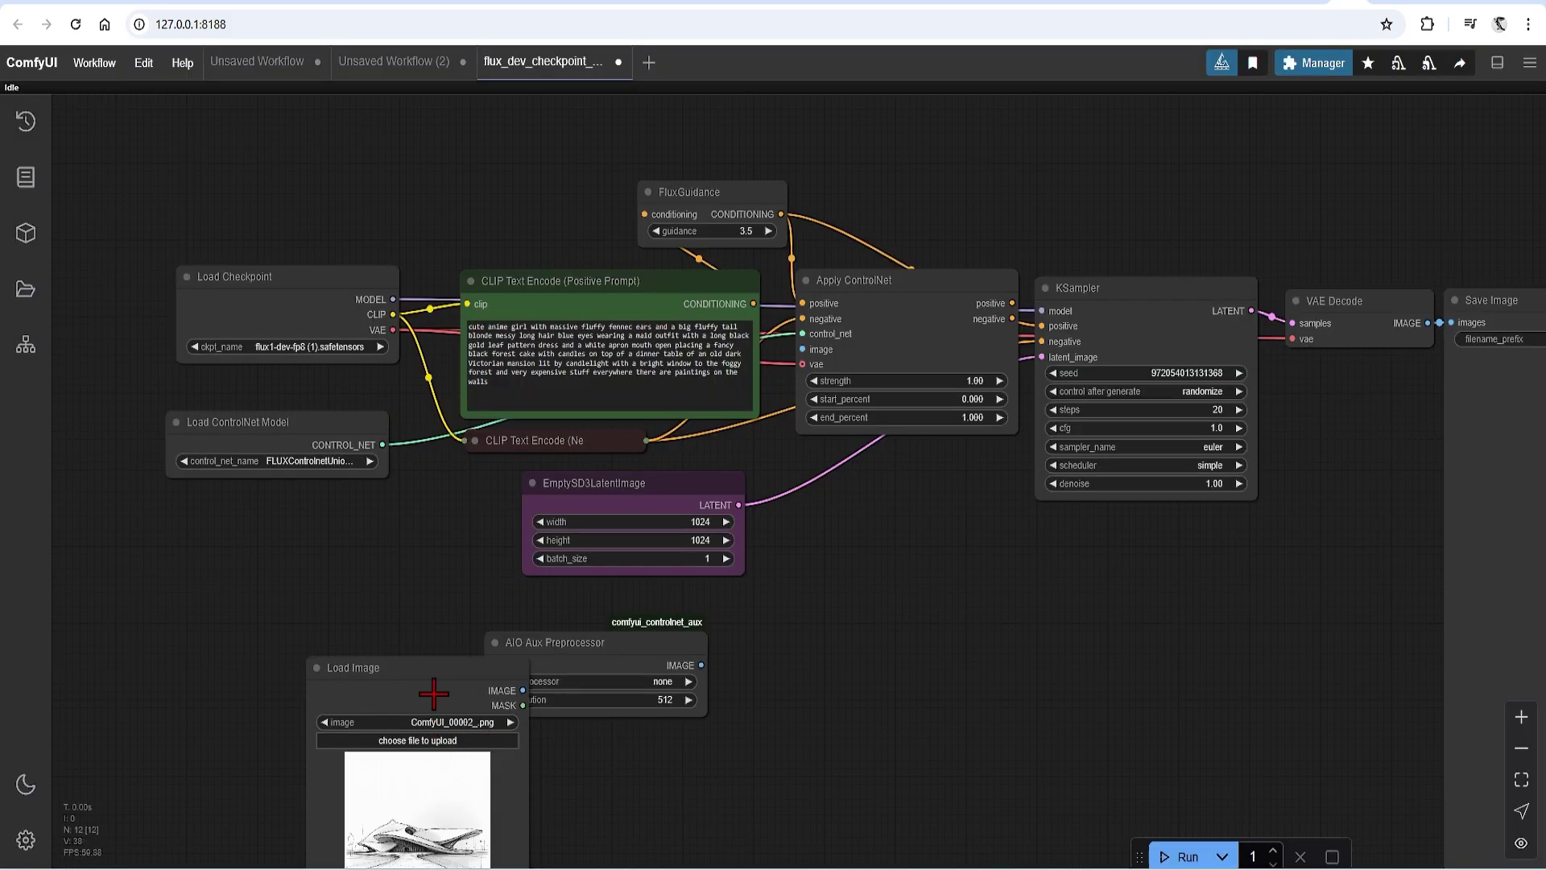
left_click_drag(434, 678, 499, 665)
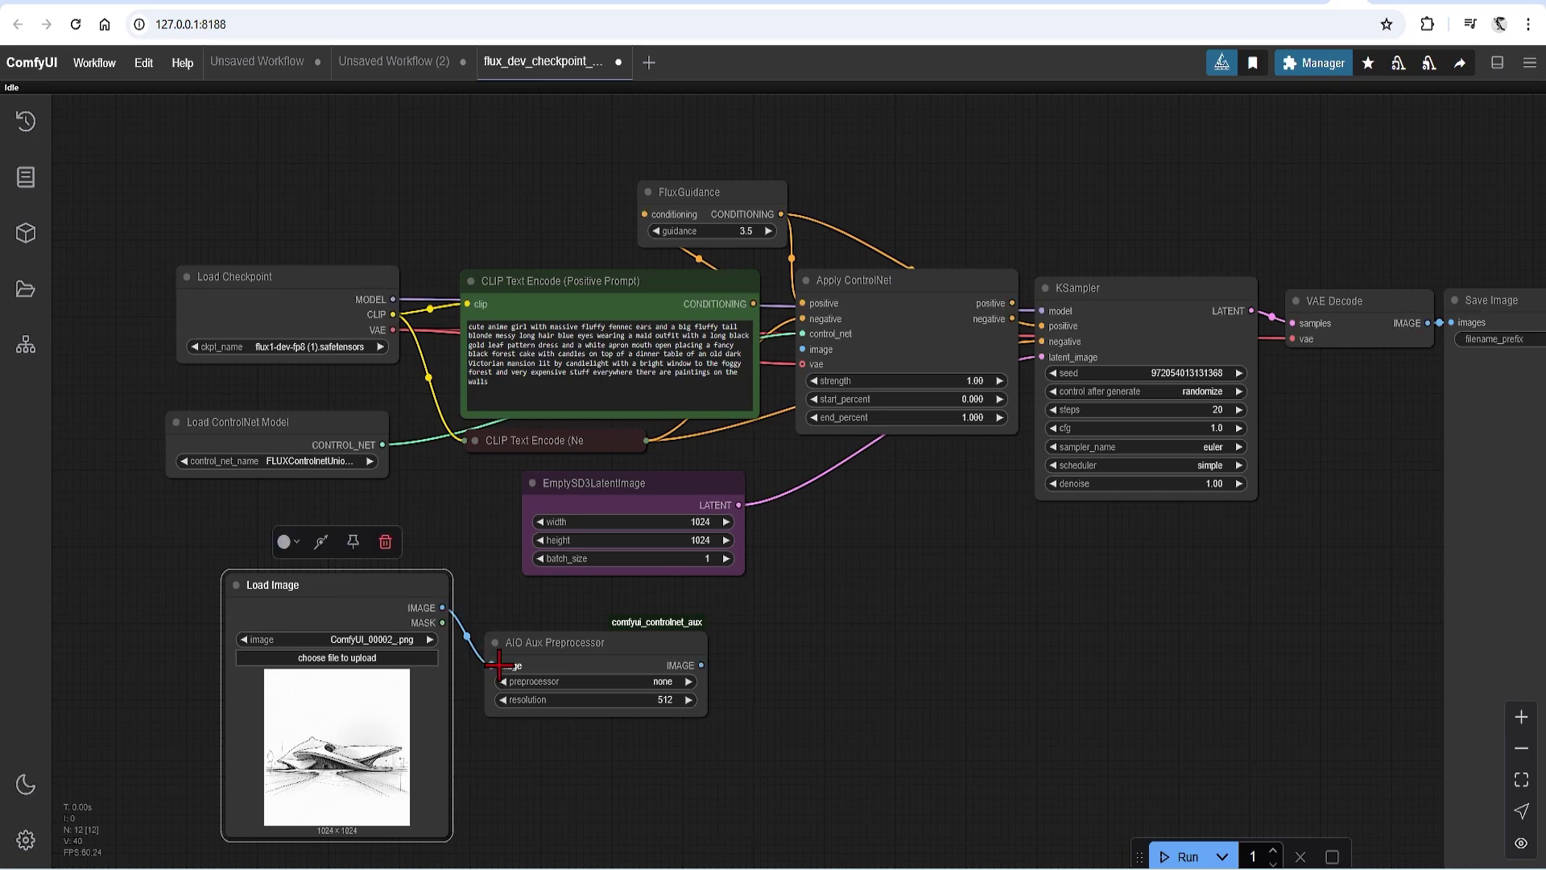
Set the AIO Aux Preprocessor to DepthAnythingPreprocessor.
left_click(573, 682)
type("depth")
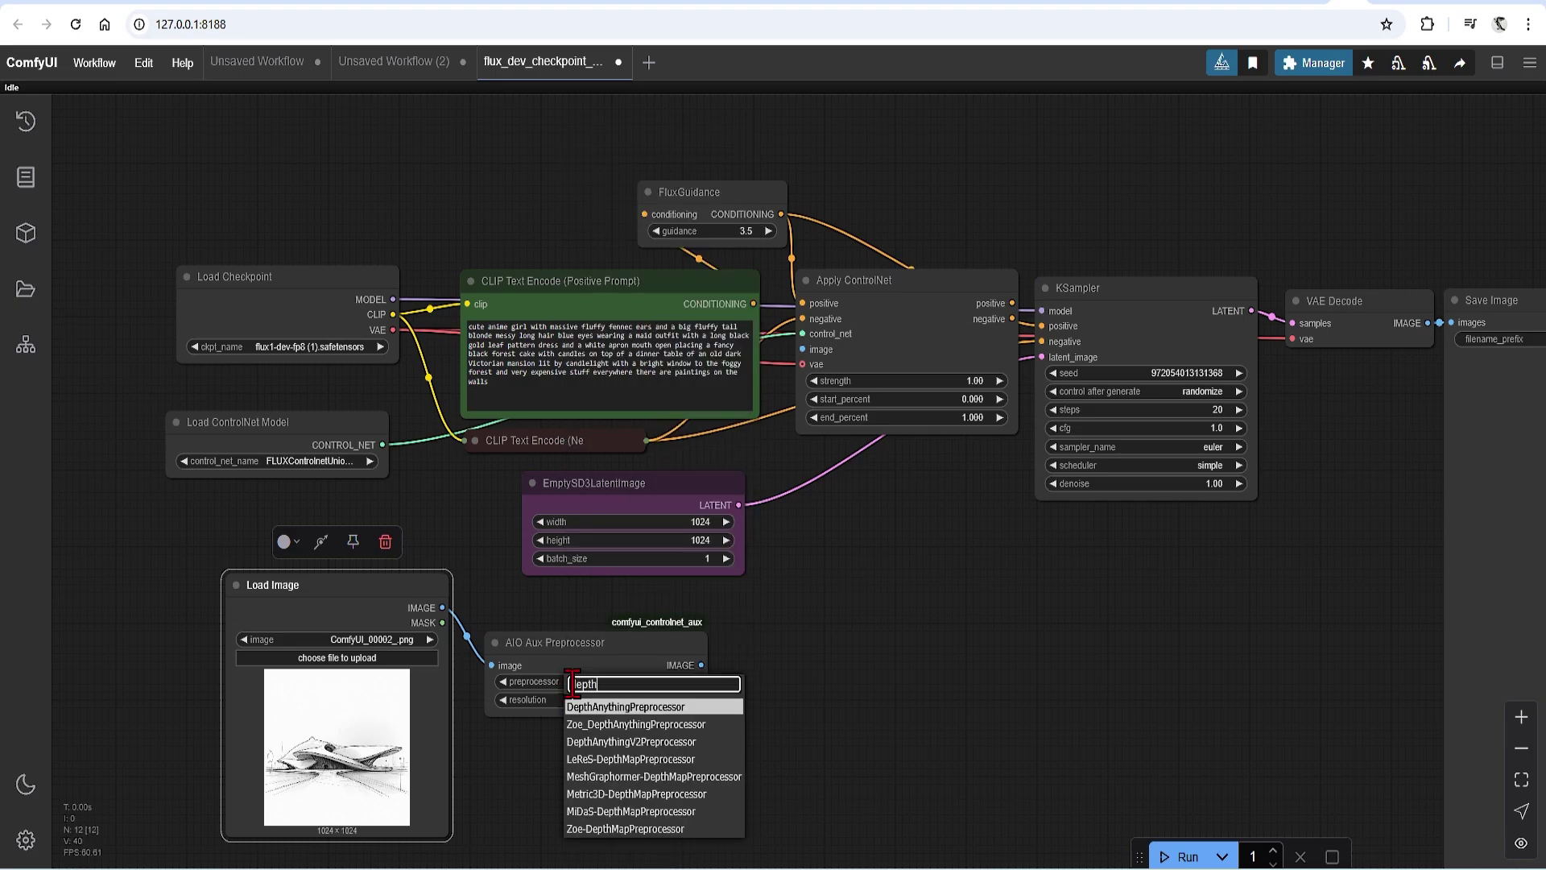
left_click(624, 706)
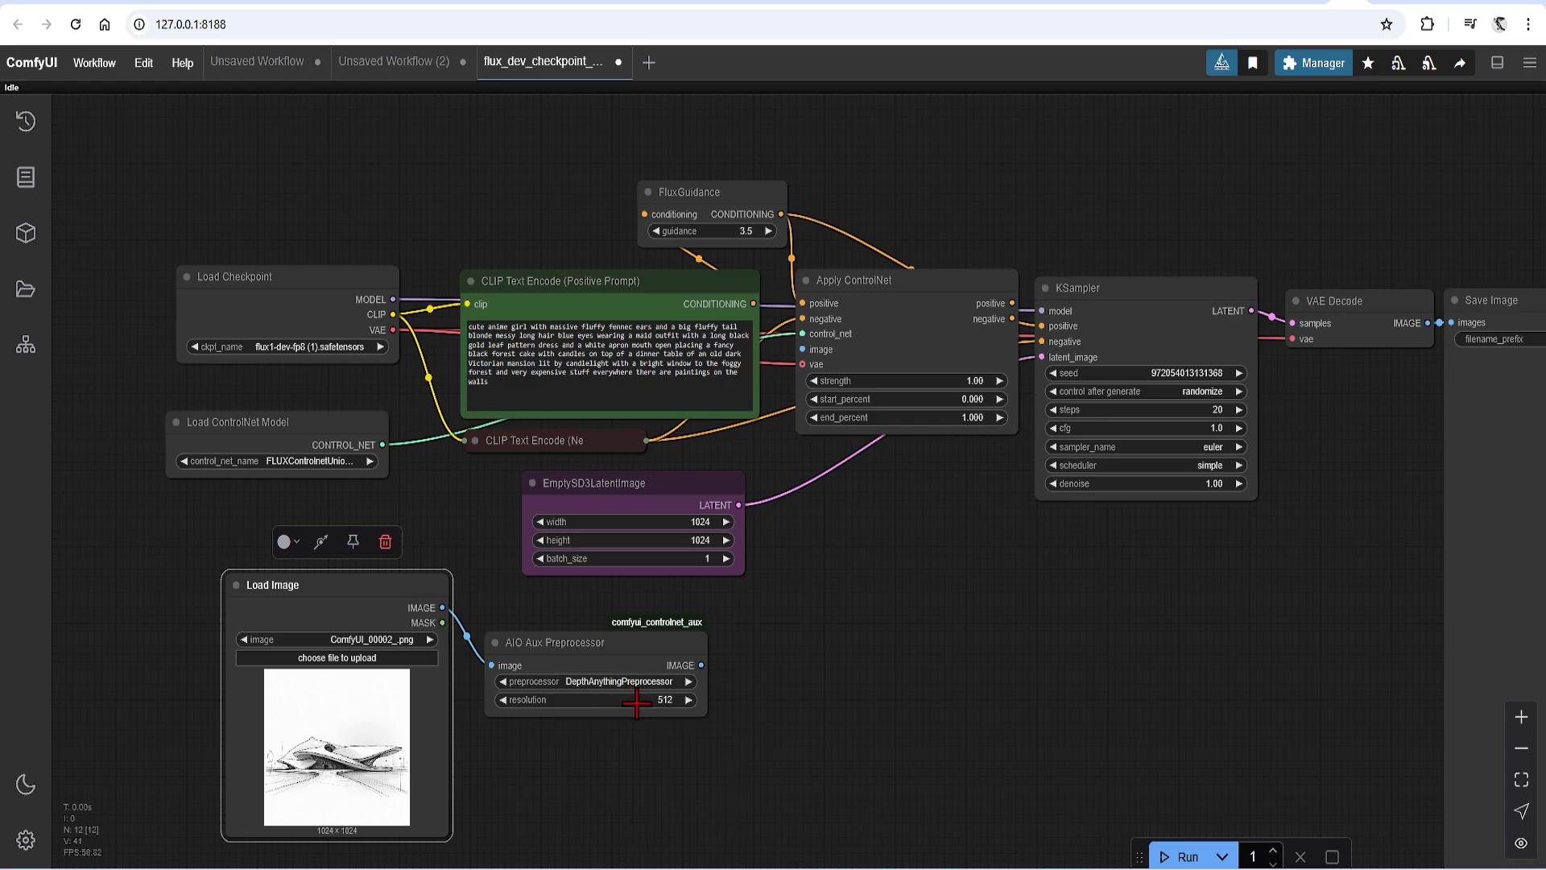
left_click(741, 679)
Add Preview Image, set resolution to 1024, and feed the depth map into Apply ControlNet's image.
double_click(741, 679)
type("pre")
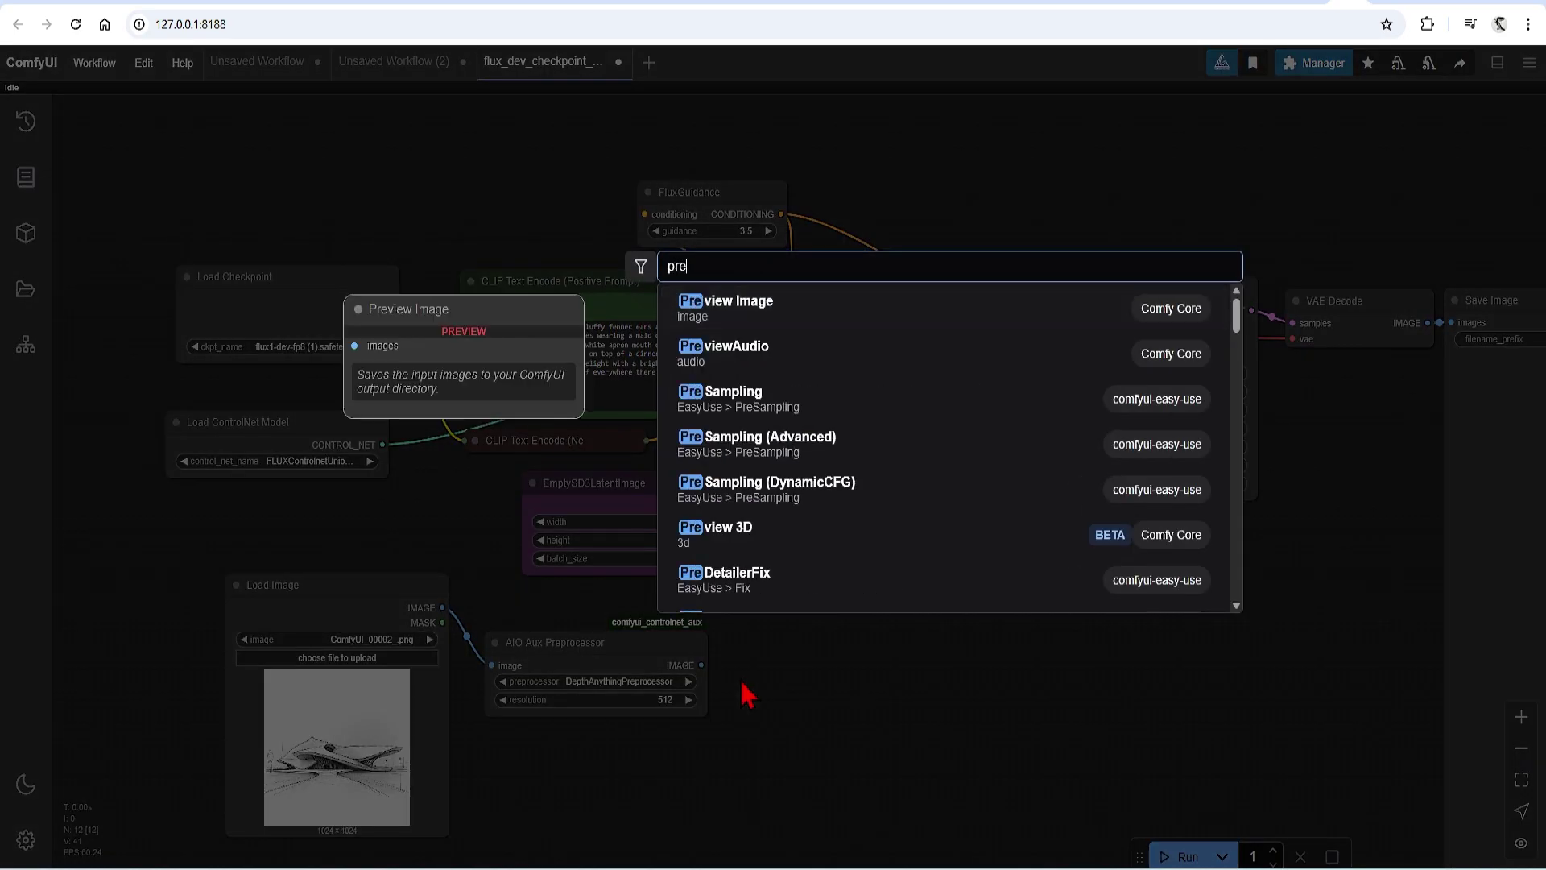
type("v")
key("Return")
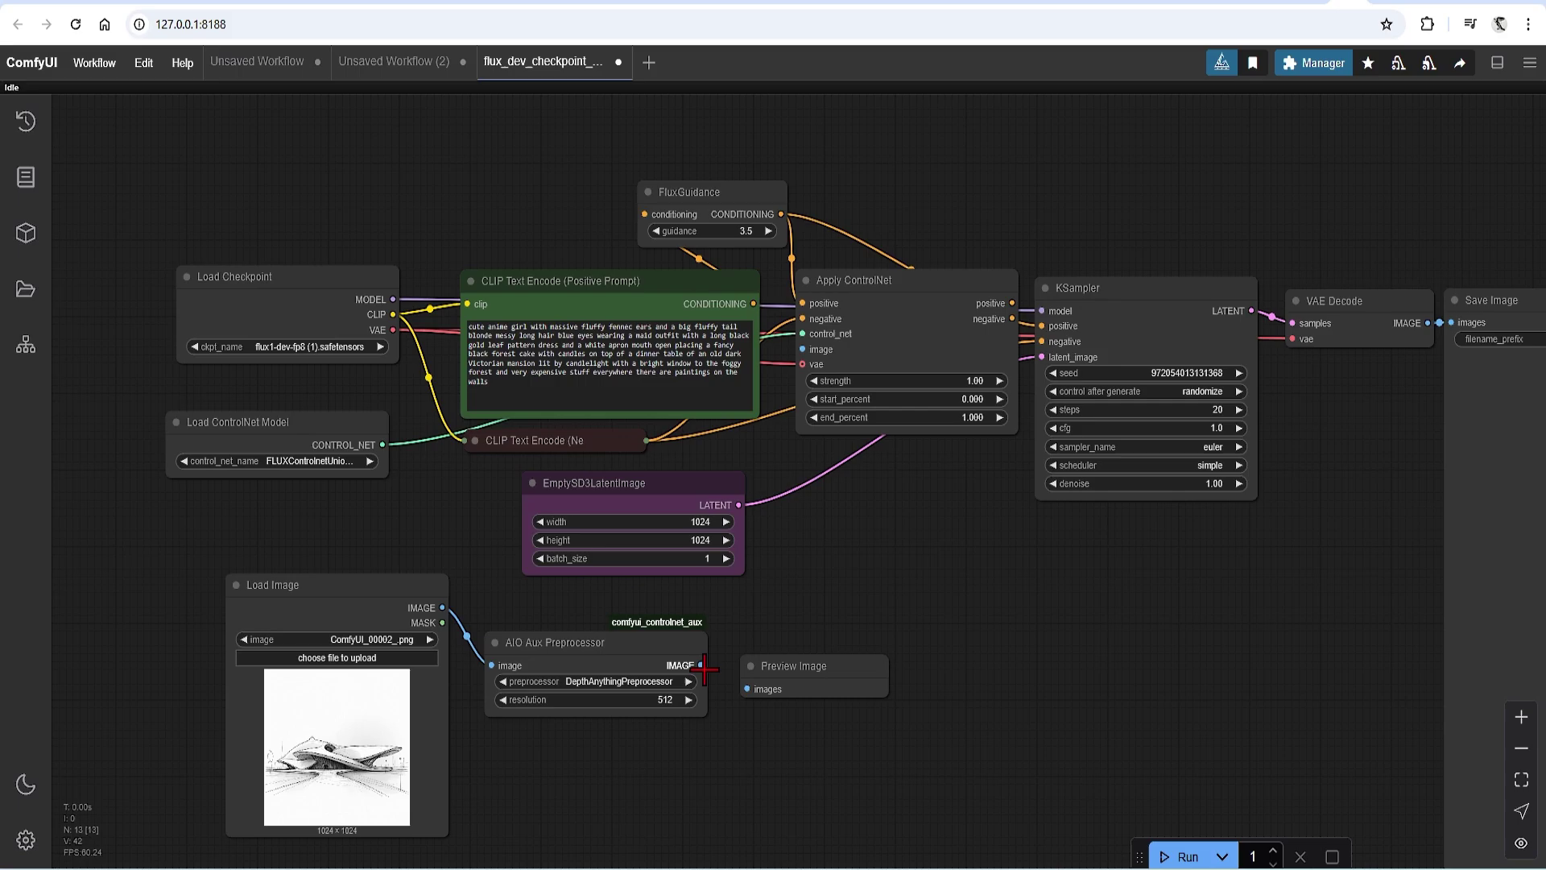
left_click_drag(702, 665, 749, 689)
left_click(663, 698)
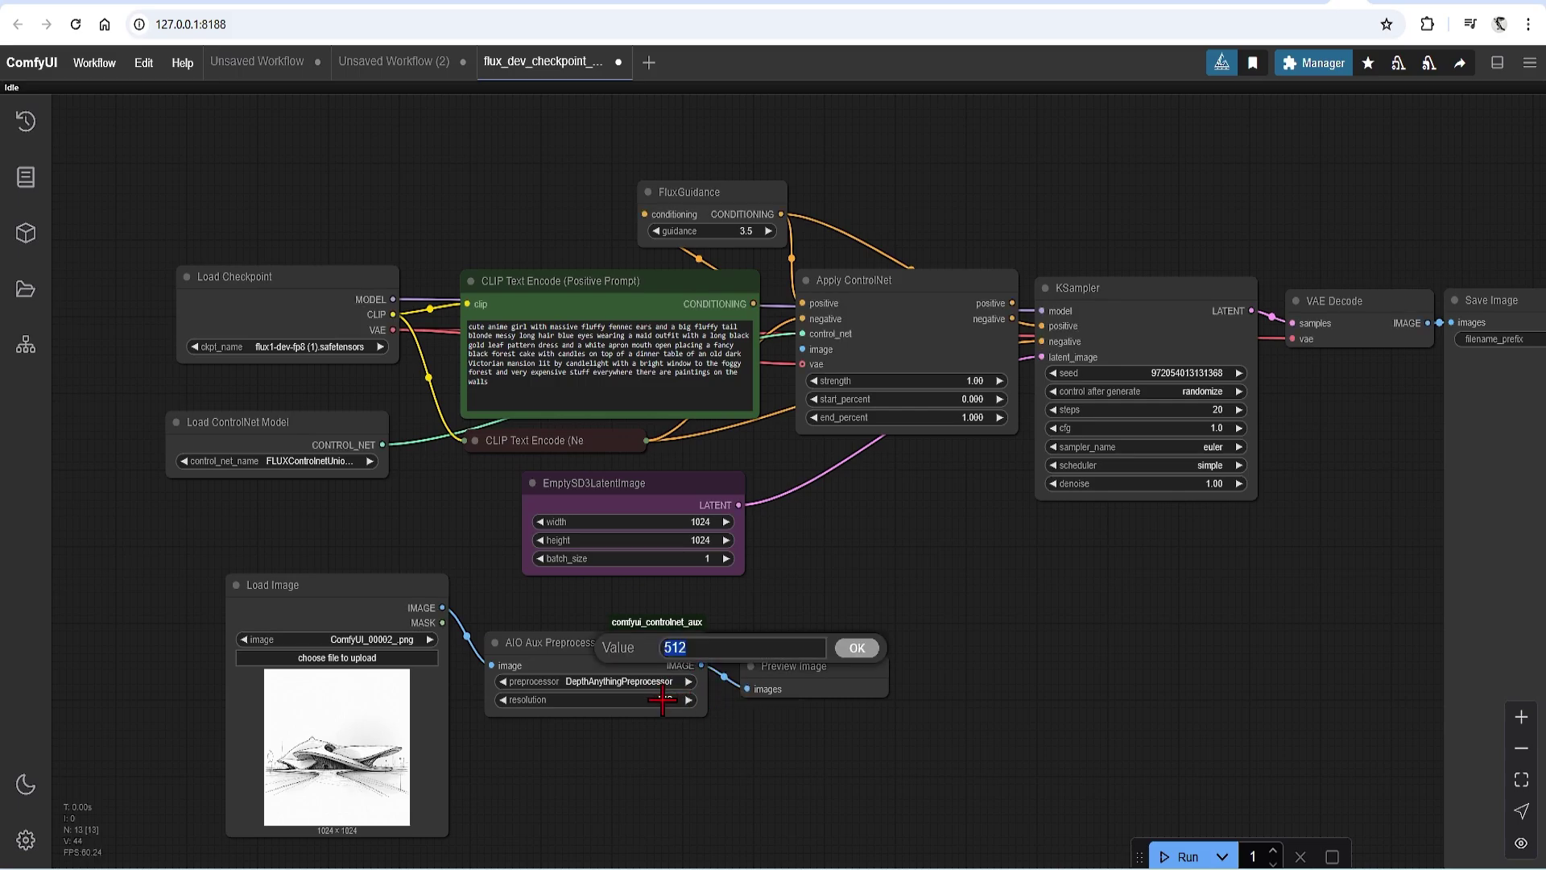
type("1024")
left_click(860, 651)
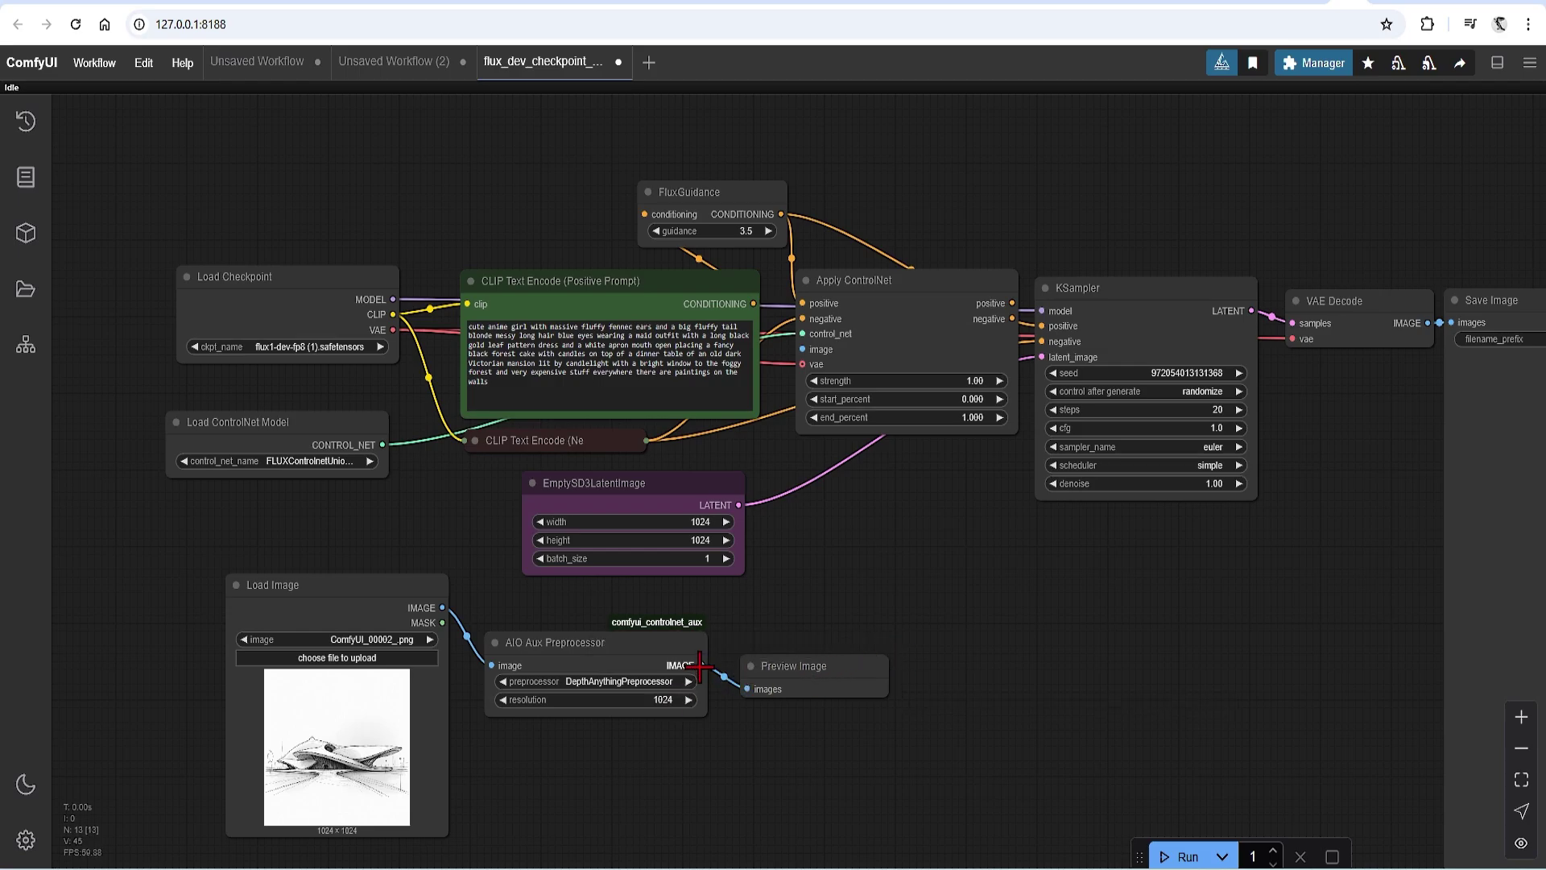
left_click_drag(698, 665, 802, 350)
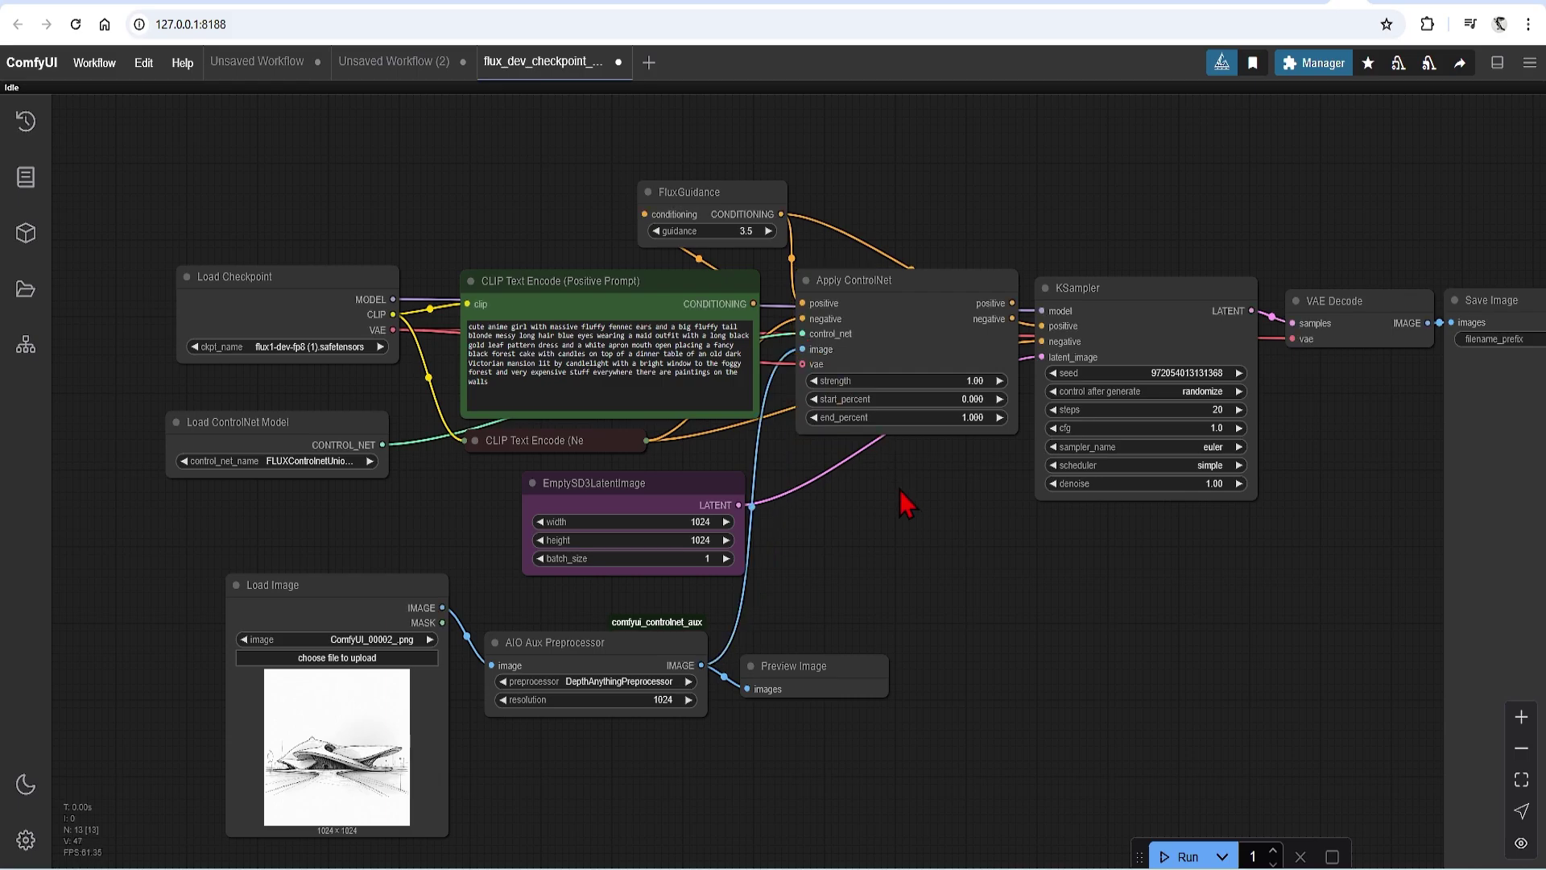
Rearrange the graph: Apply ControlNet, FluxGuidance and positive prompt to the top, Load Image lower.
left_click_drag(1113, 318, 1076, 332)
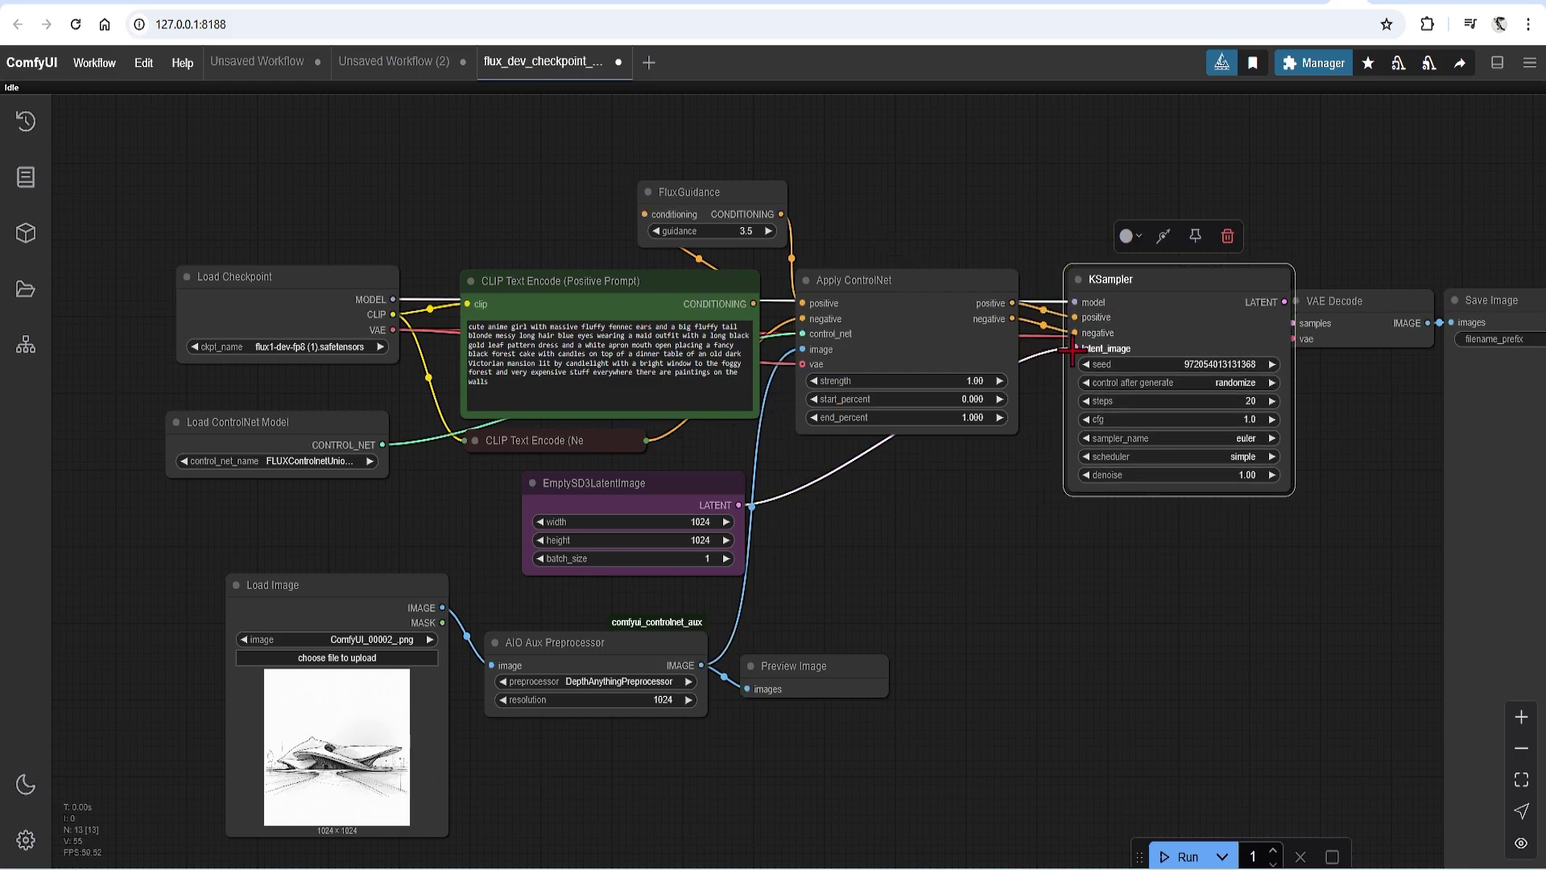
left_click_drag(897, 346, 943, 192)
left_click_drag(688, 230, 708, 145)
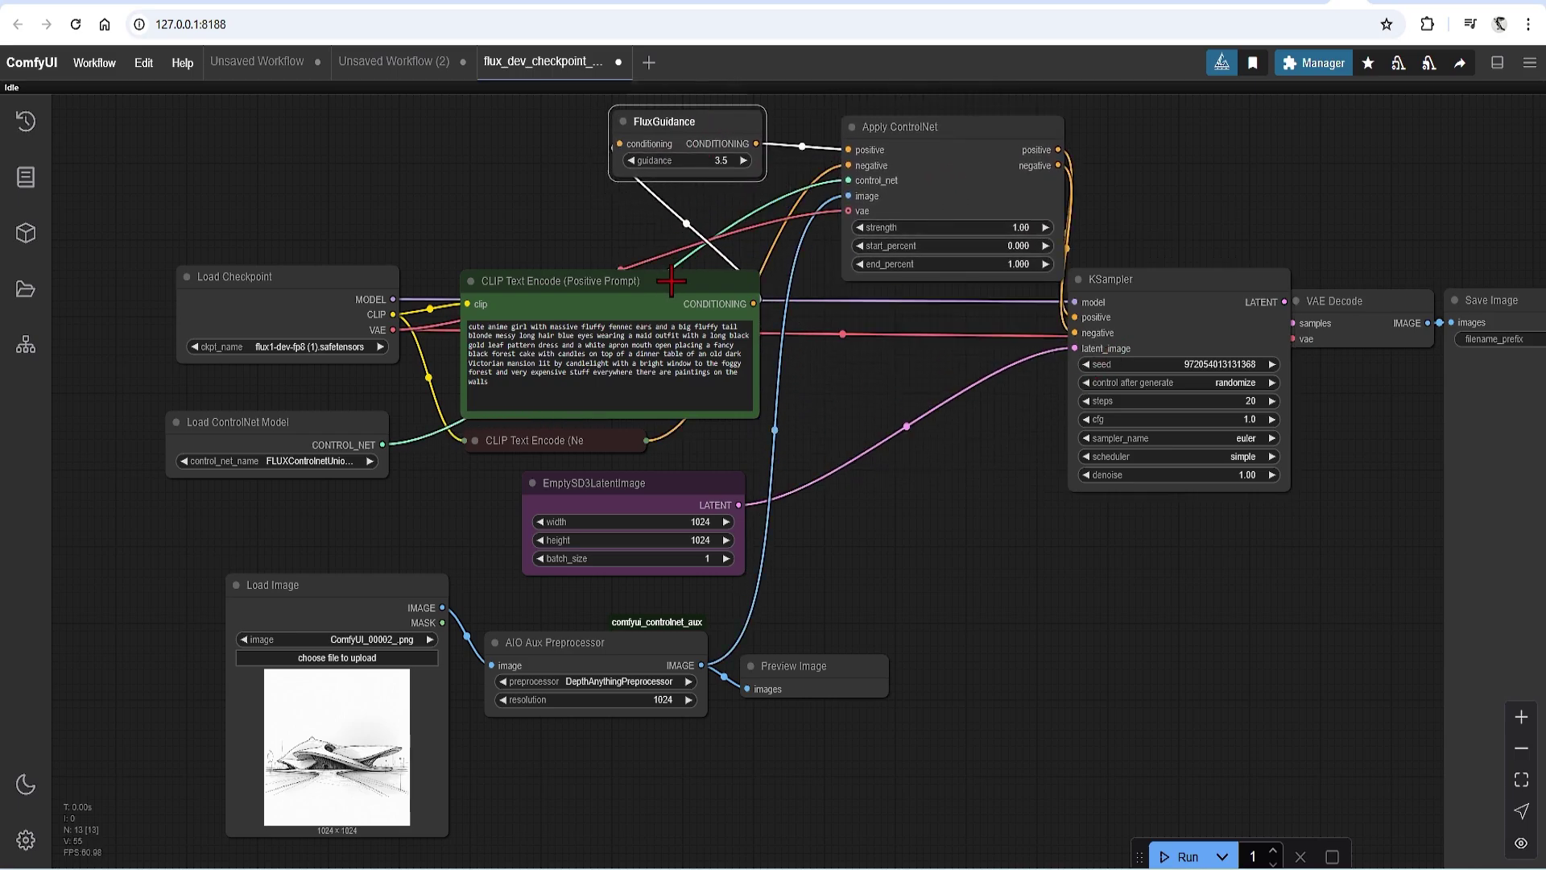
left_click_drag(670, 281, 485, 104)
left_click_drag(345, 276, 252, 271)
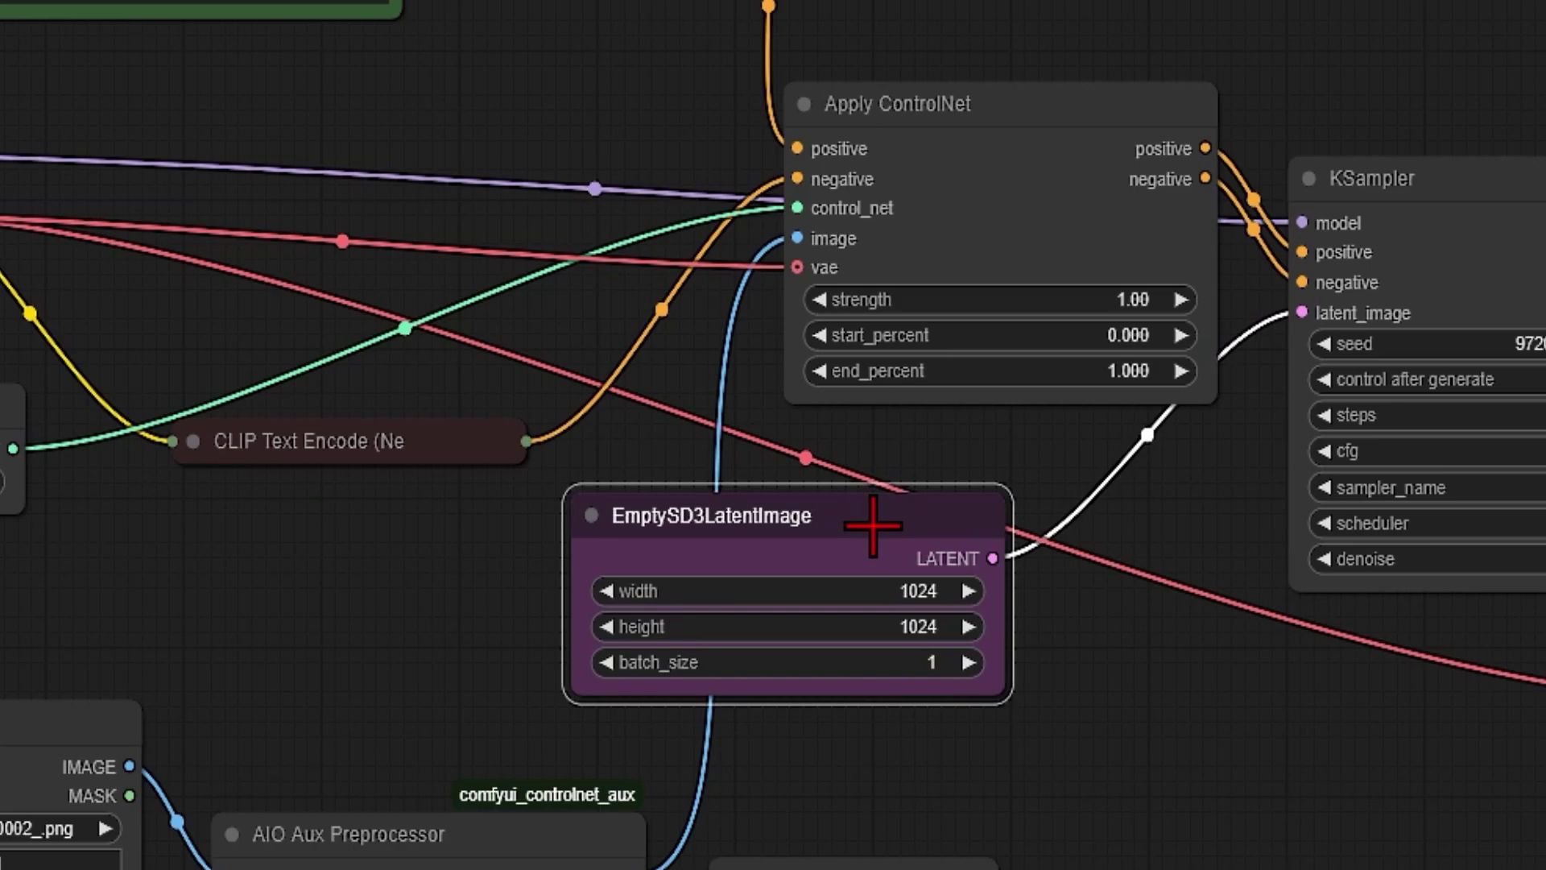
scroll(865, 592, "down", 2)
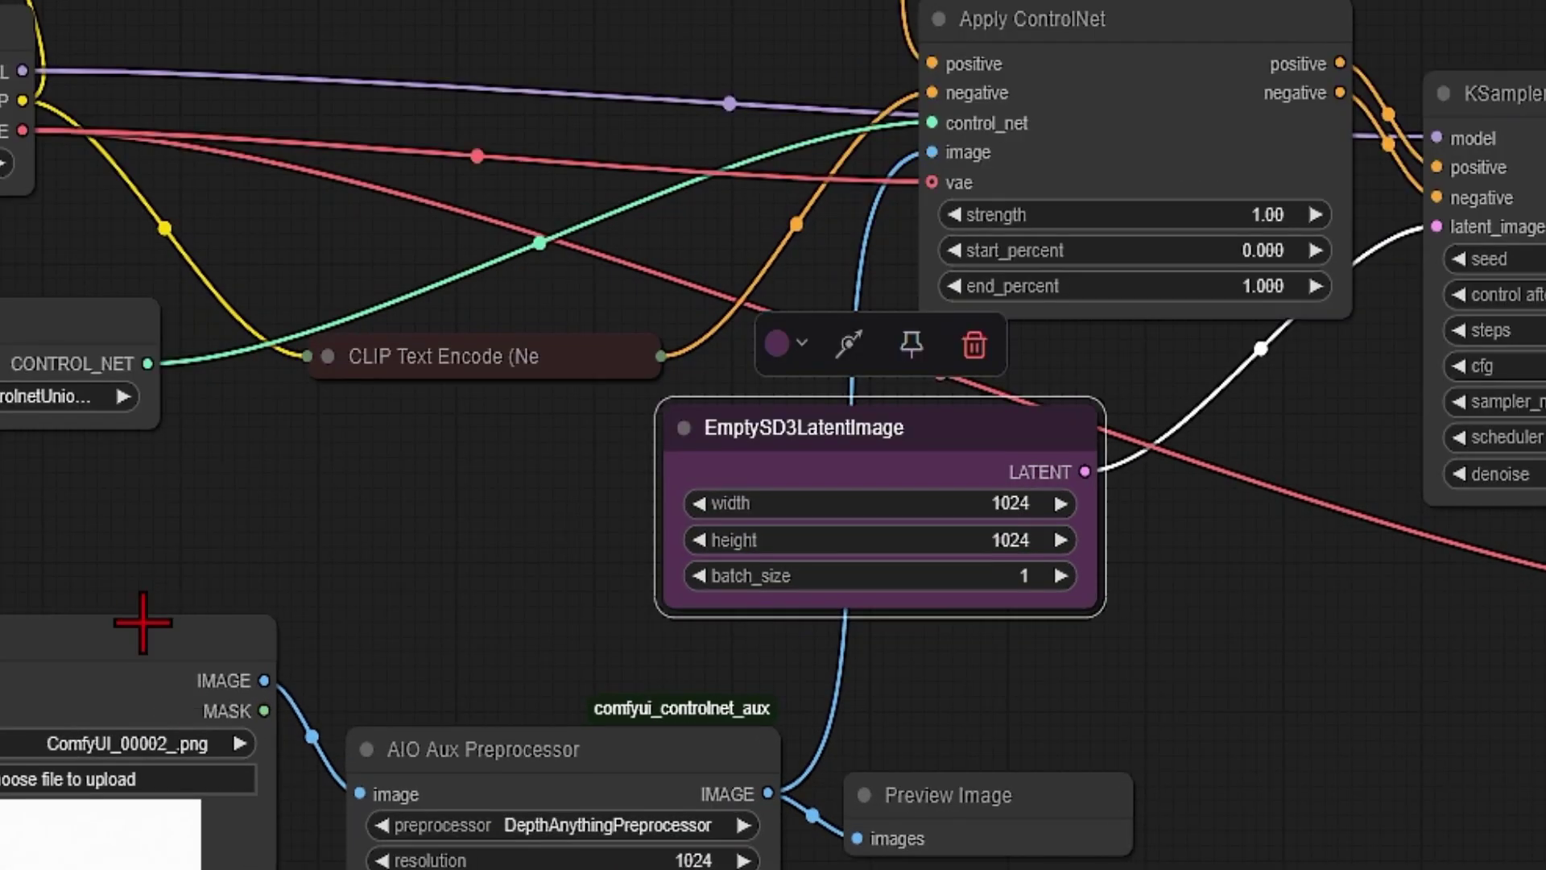
left_click_drag(169, 675, 96, 865)
left_click_drag(524, 749, 506, 866)
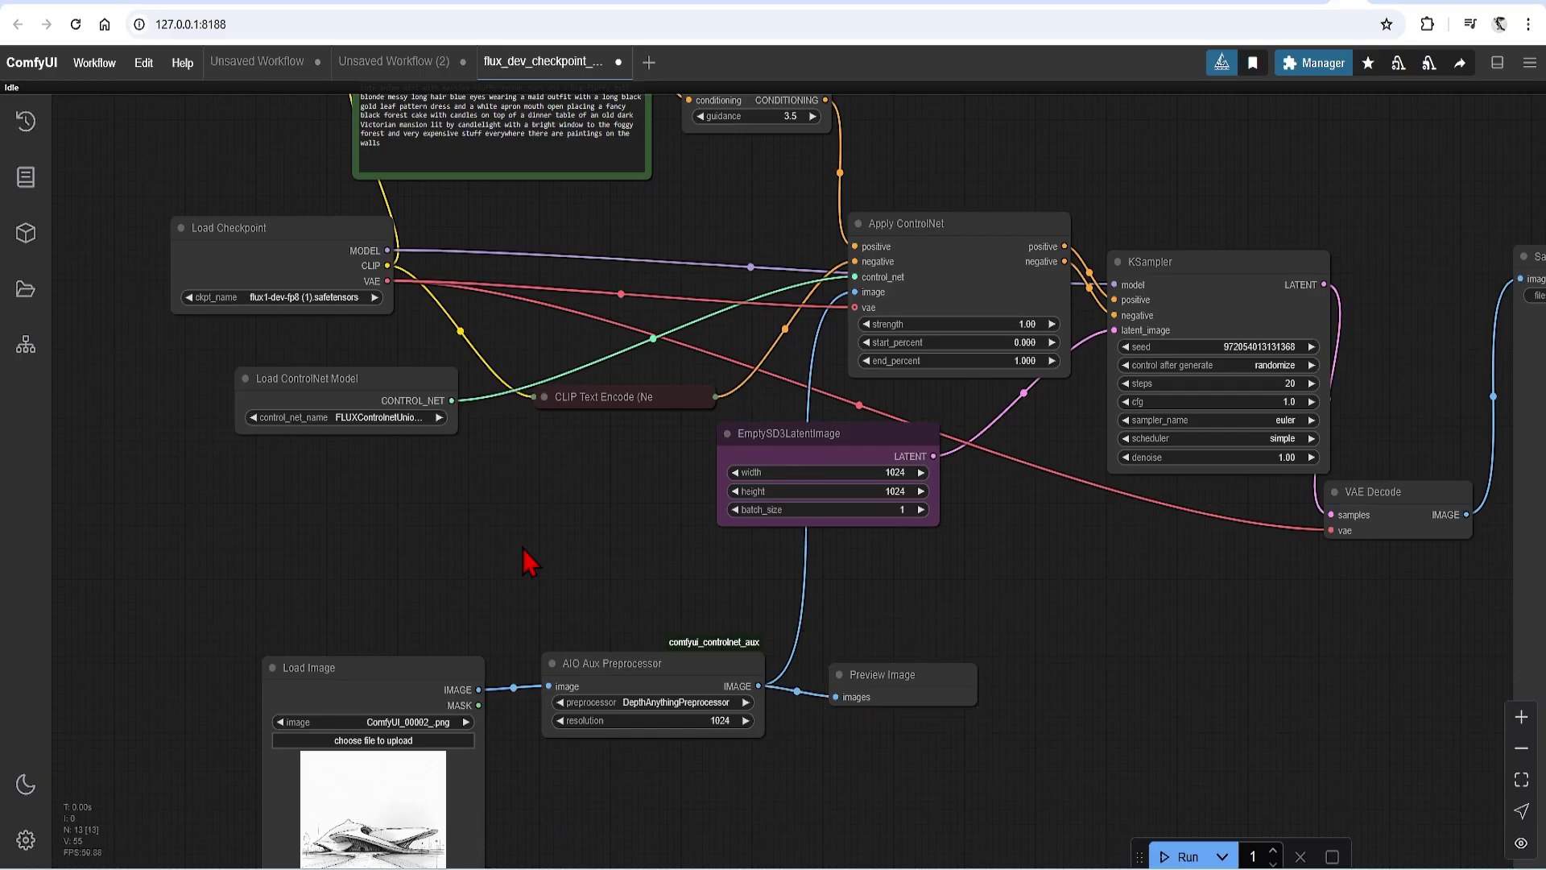
Add a Flux Resolution Calc at 4:3 (Classic Landscape) driving the latent width and height.
double_click(274, 620)
type("f")
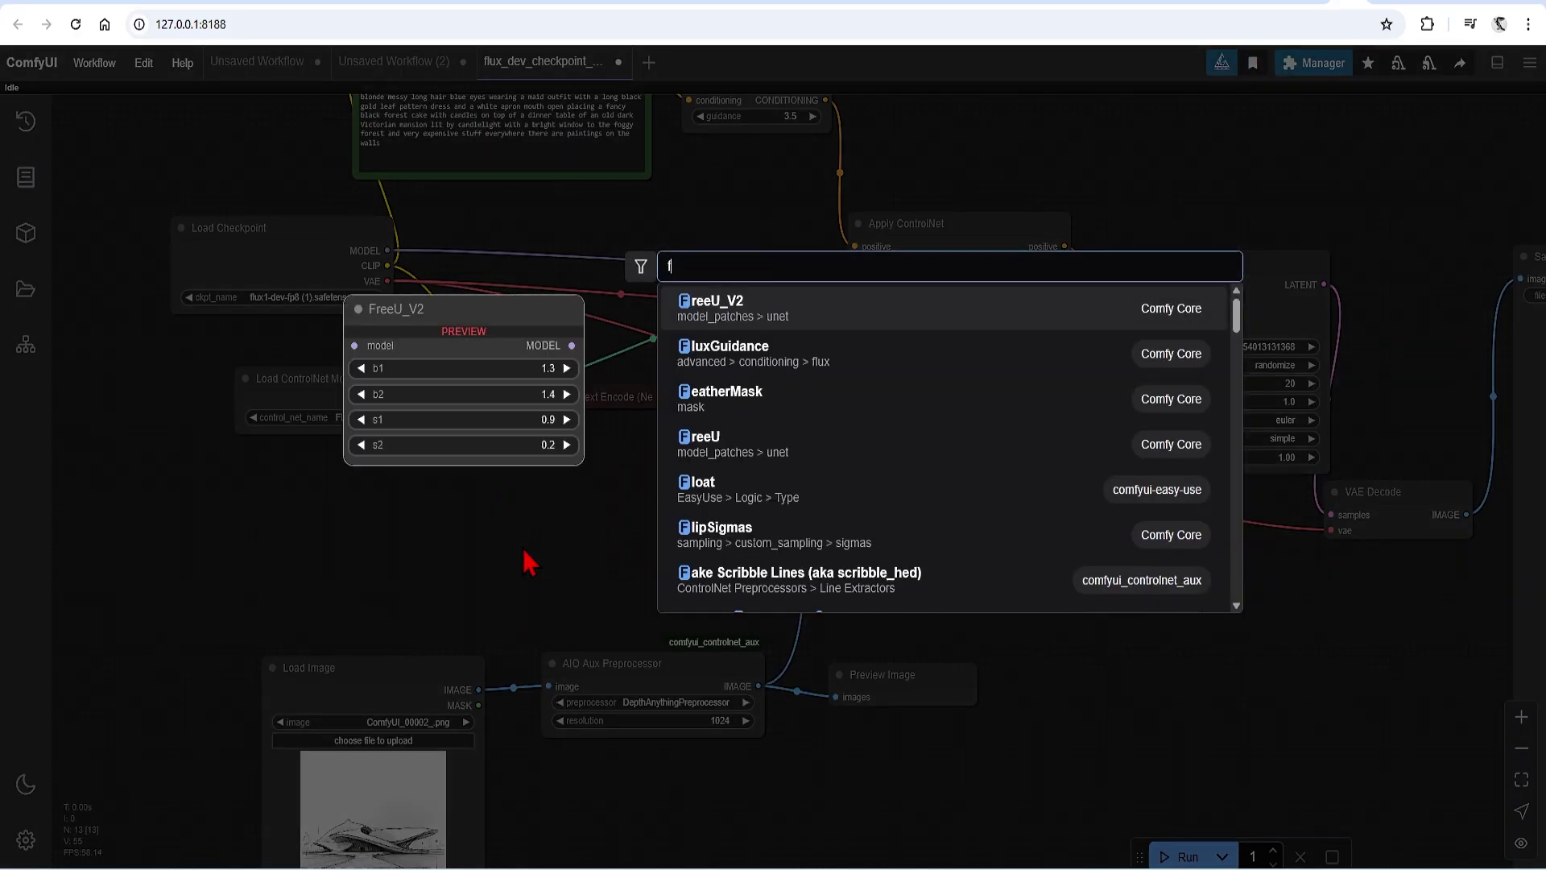
type("lux cal")
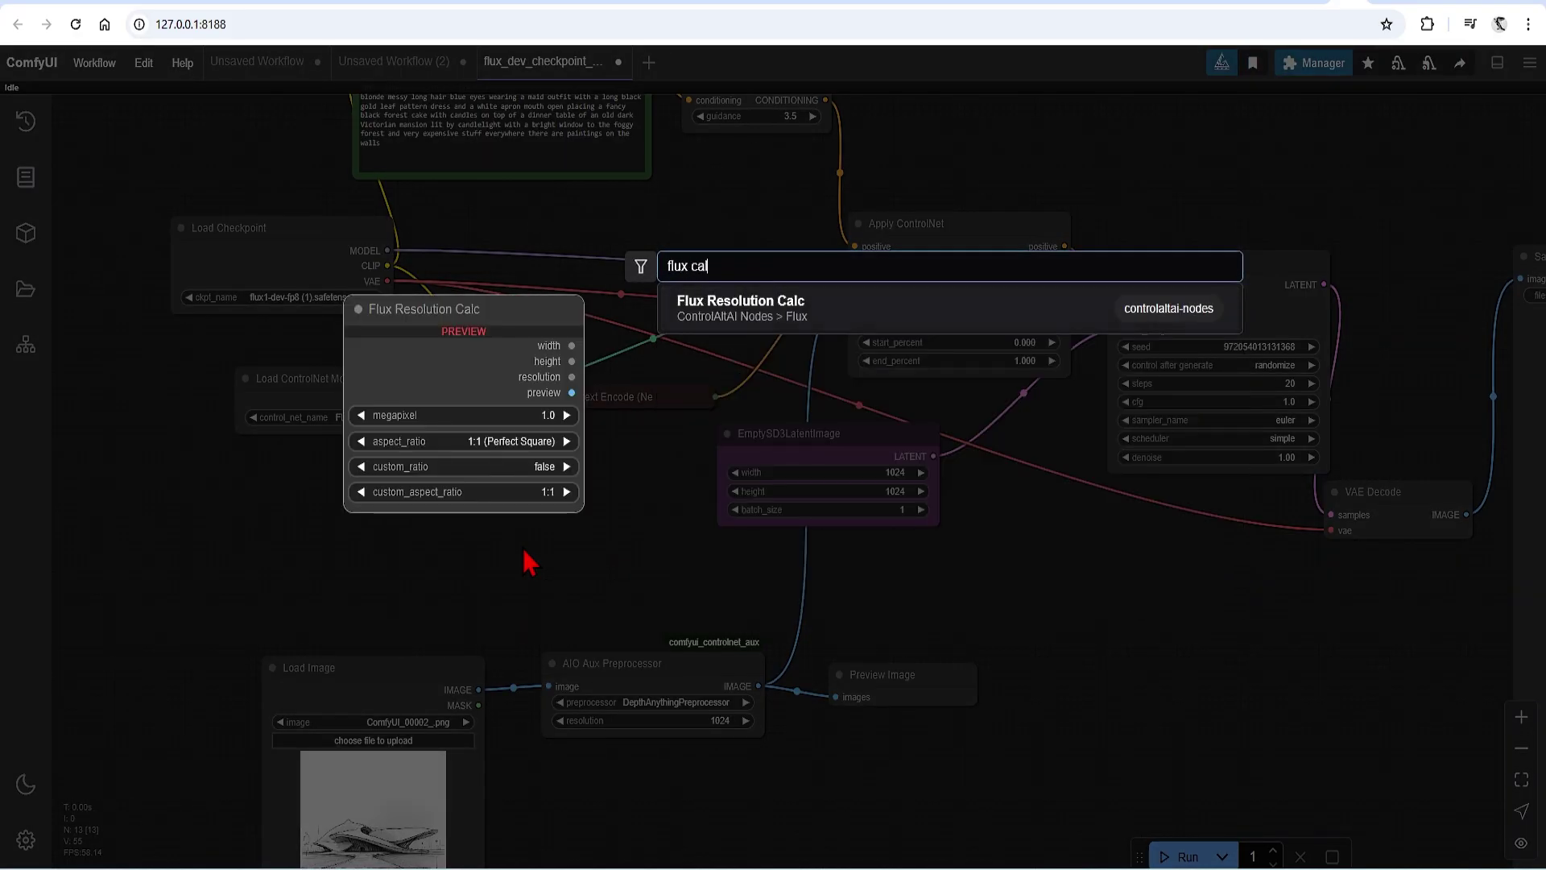
left_click(763, 316)
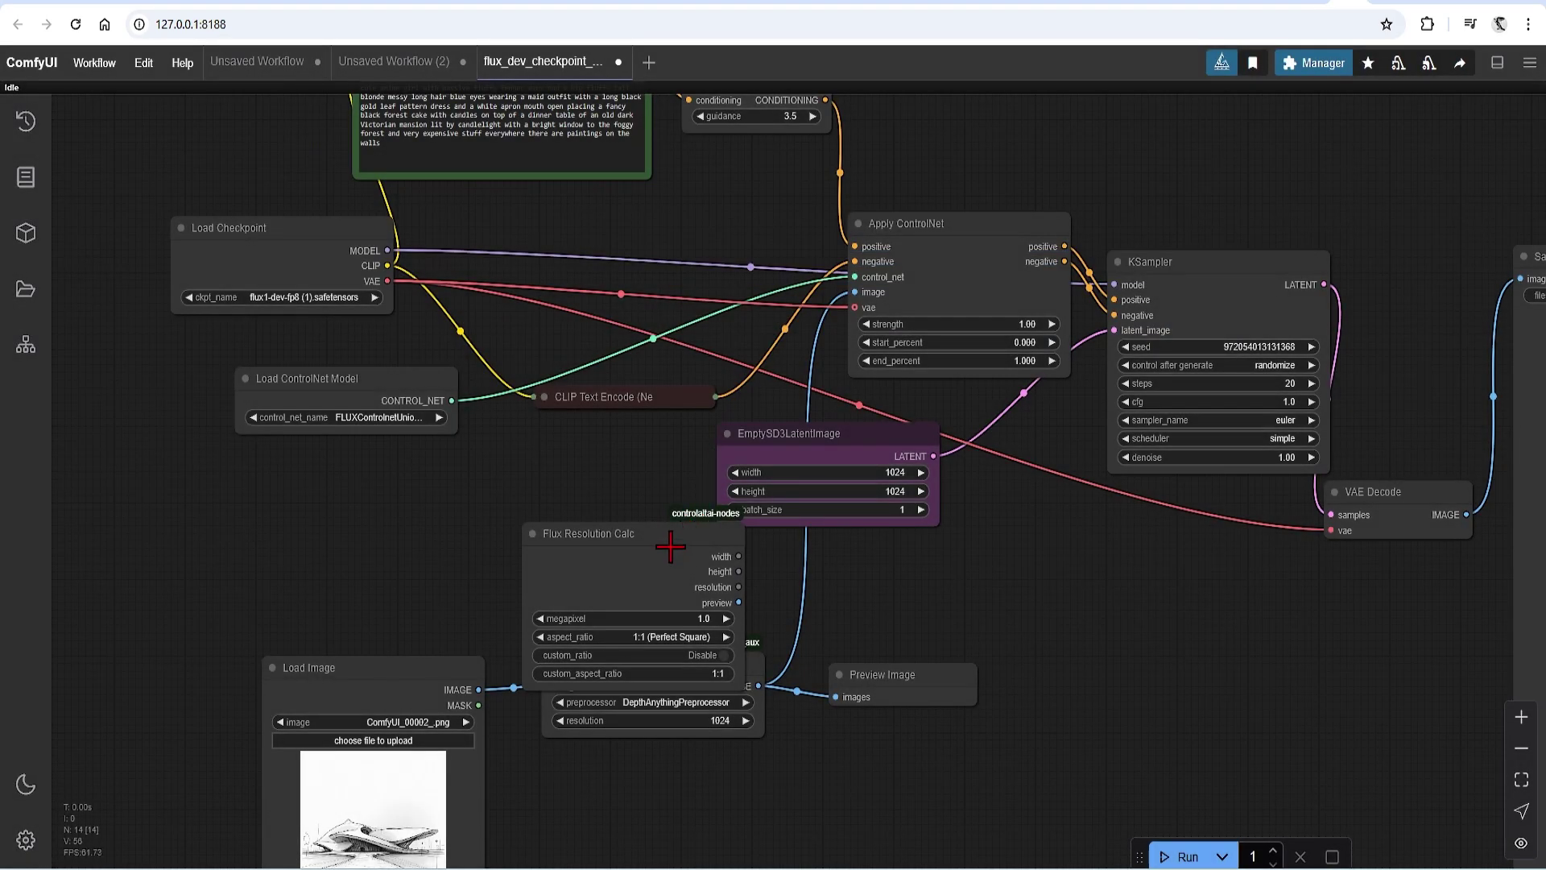
left_click_drag(670, 548, 480, 477)
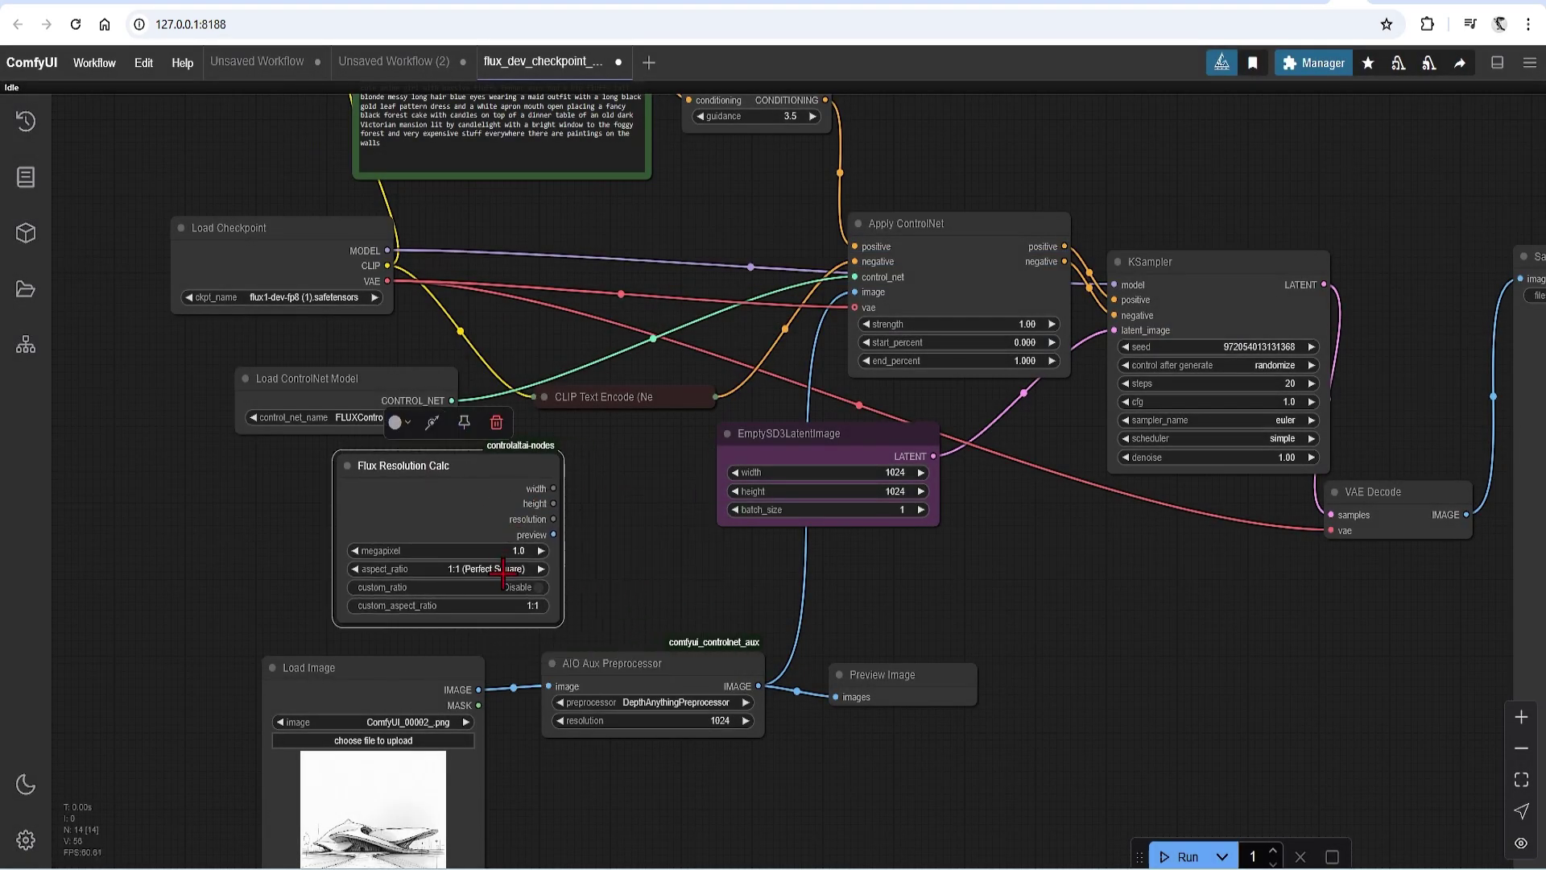
left_click(503, 572)
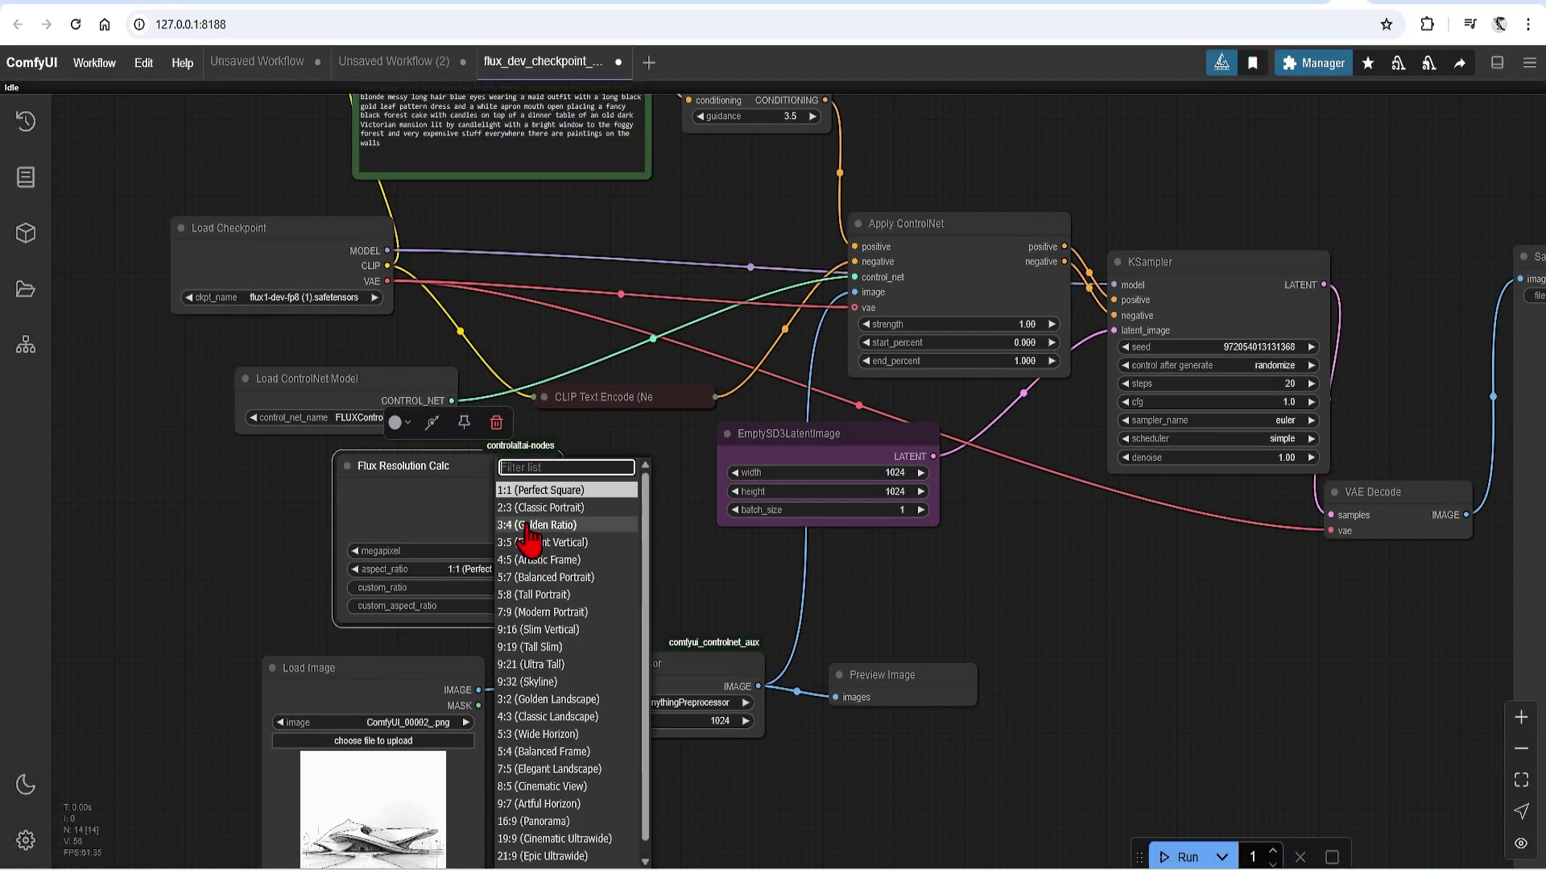
left_click(539, 716)
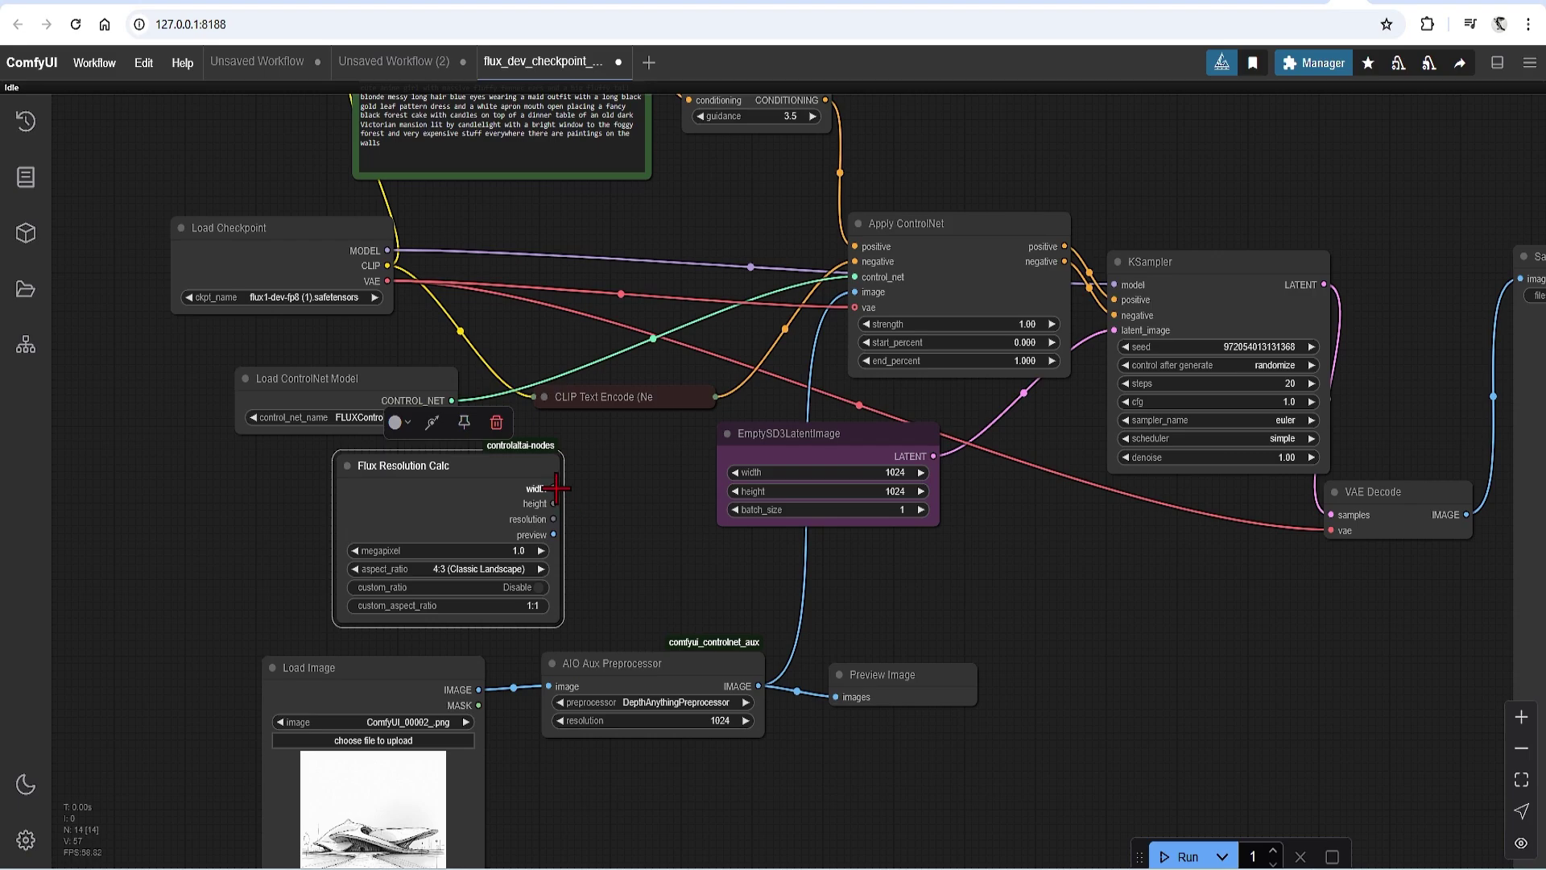
left_click_drag(553, 488, 730, 466)
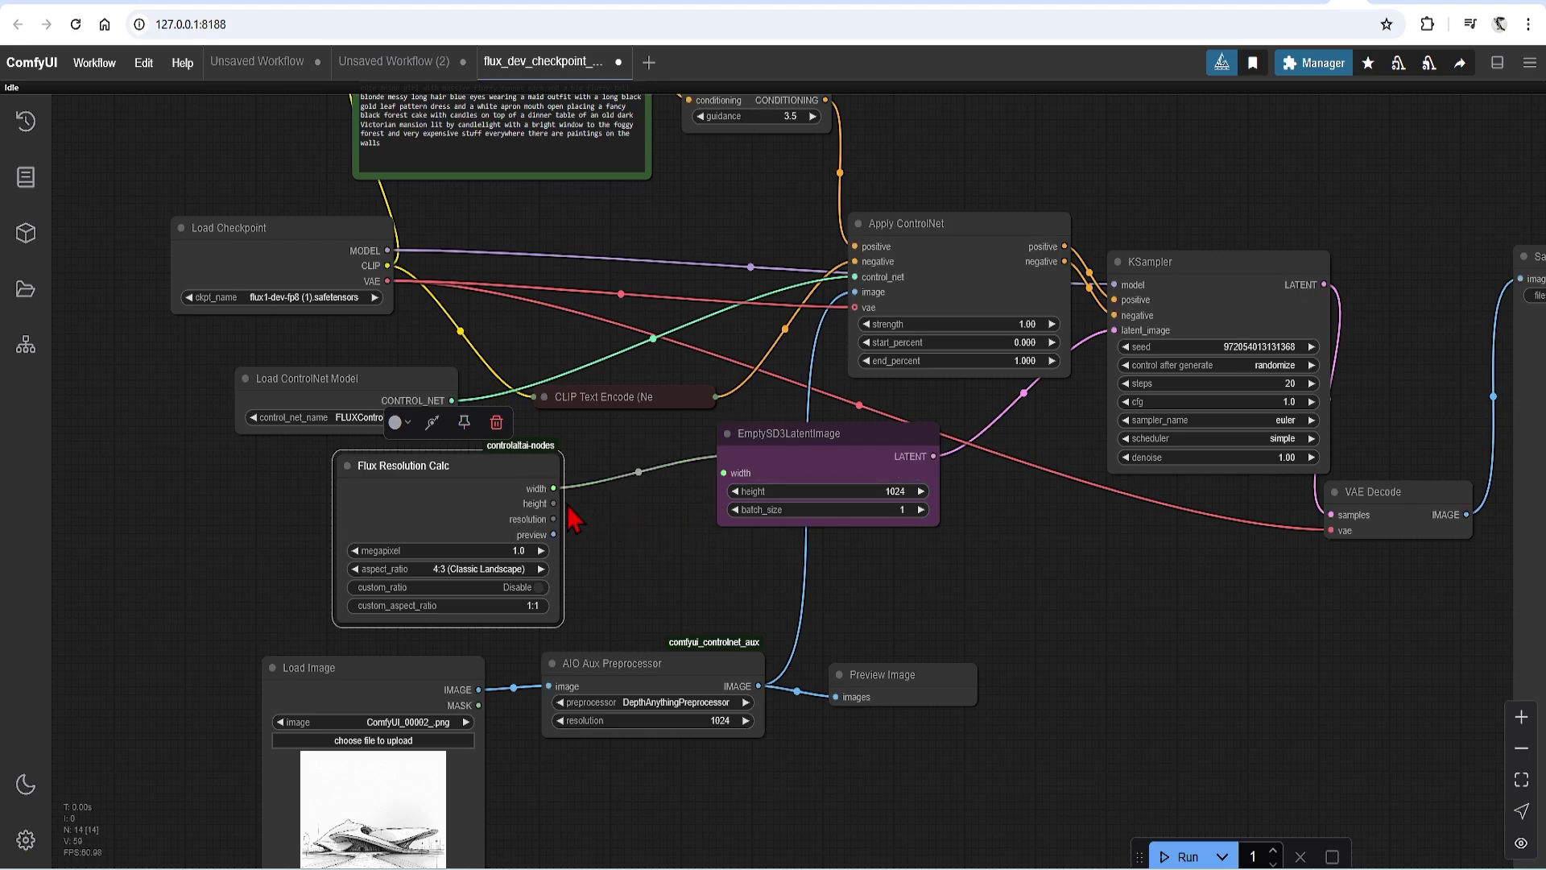
left_click_drag(553, 504, 730, 489)
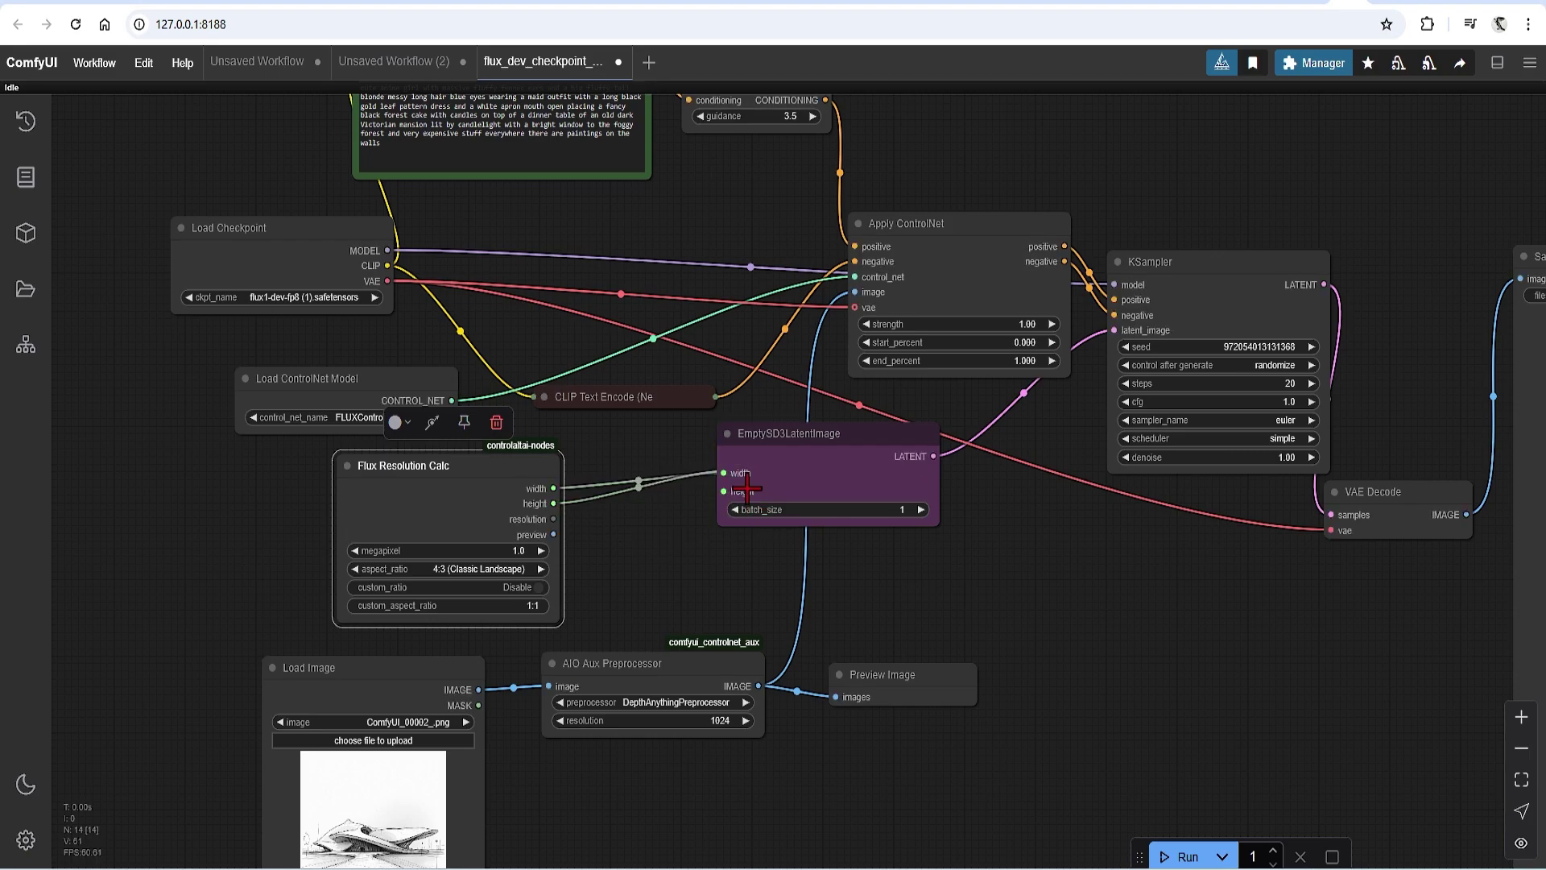
left_click(628, 534)
Display the calculated resolution in a new Show Any node.
double_click(628, 534)
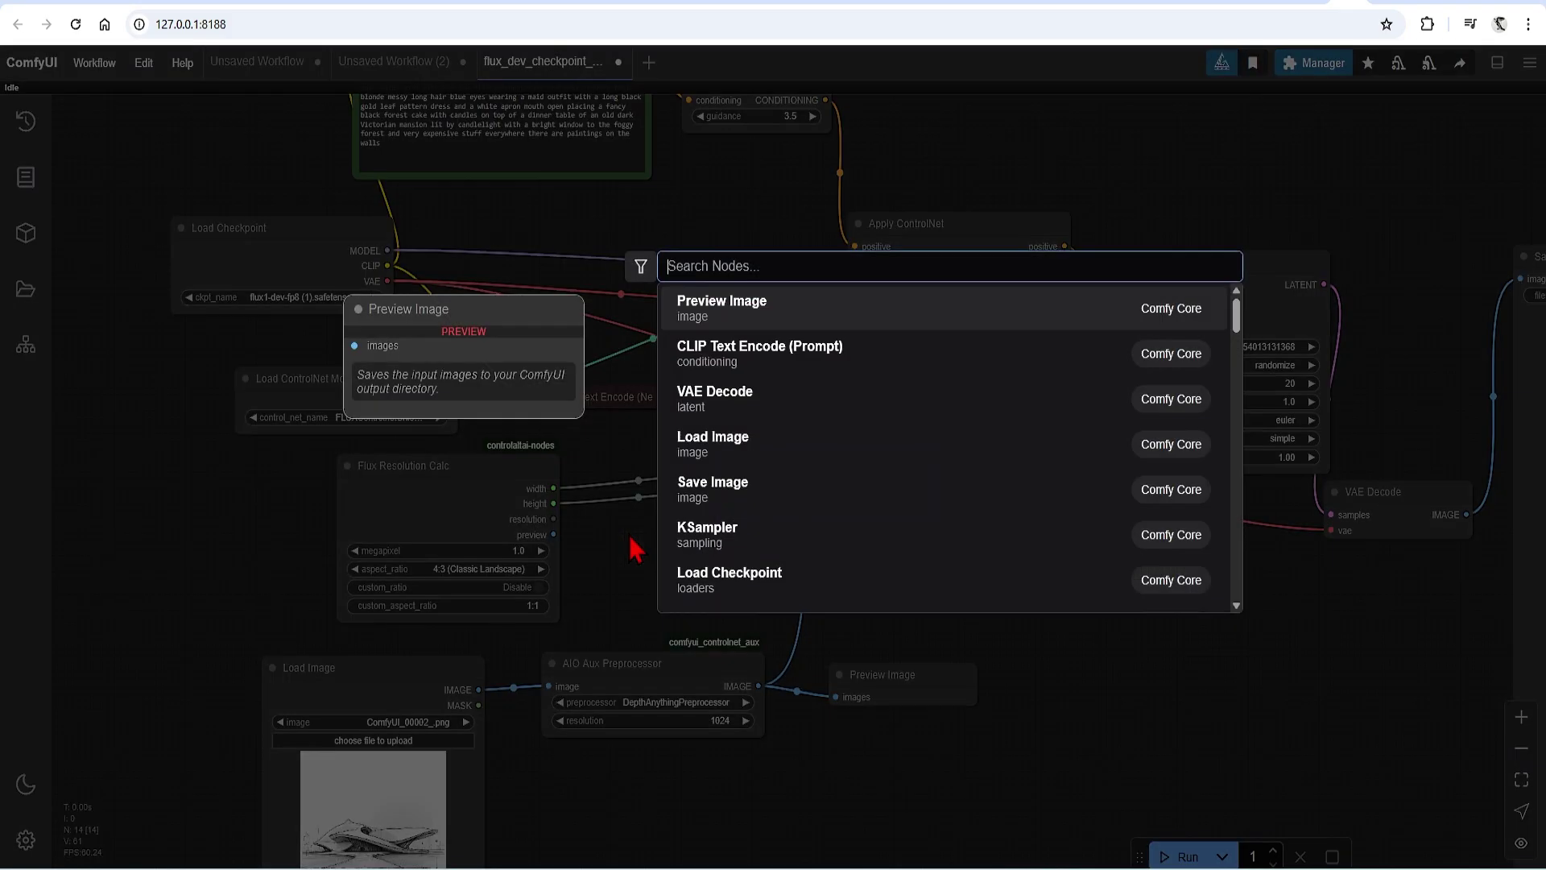
type("sho")
left_click(807, 312)
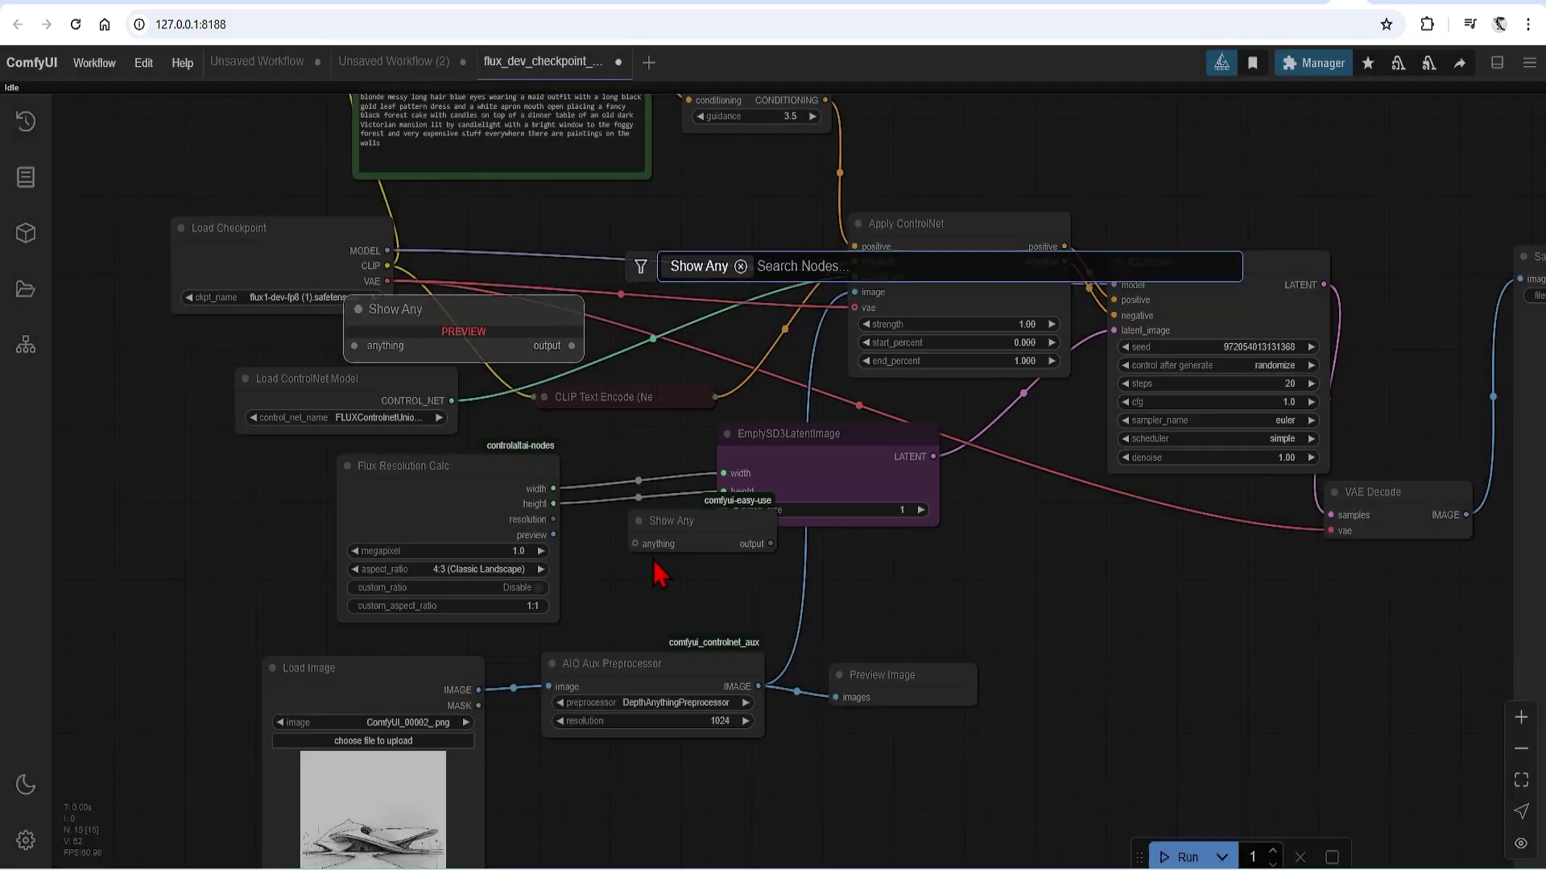
left_click_drag(553, 520, 622, 542)
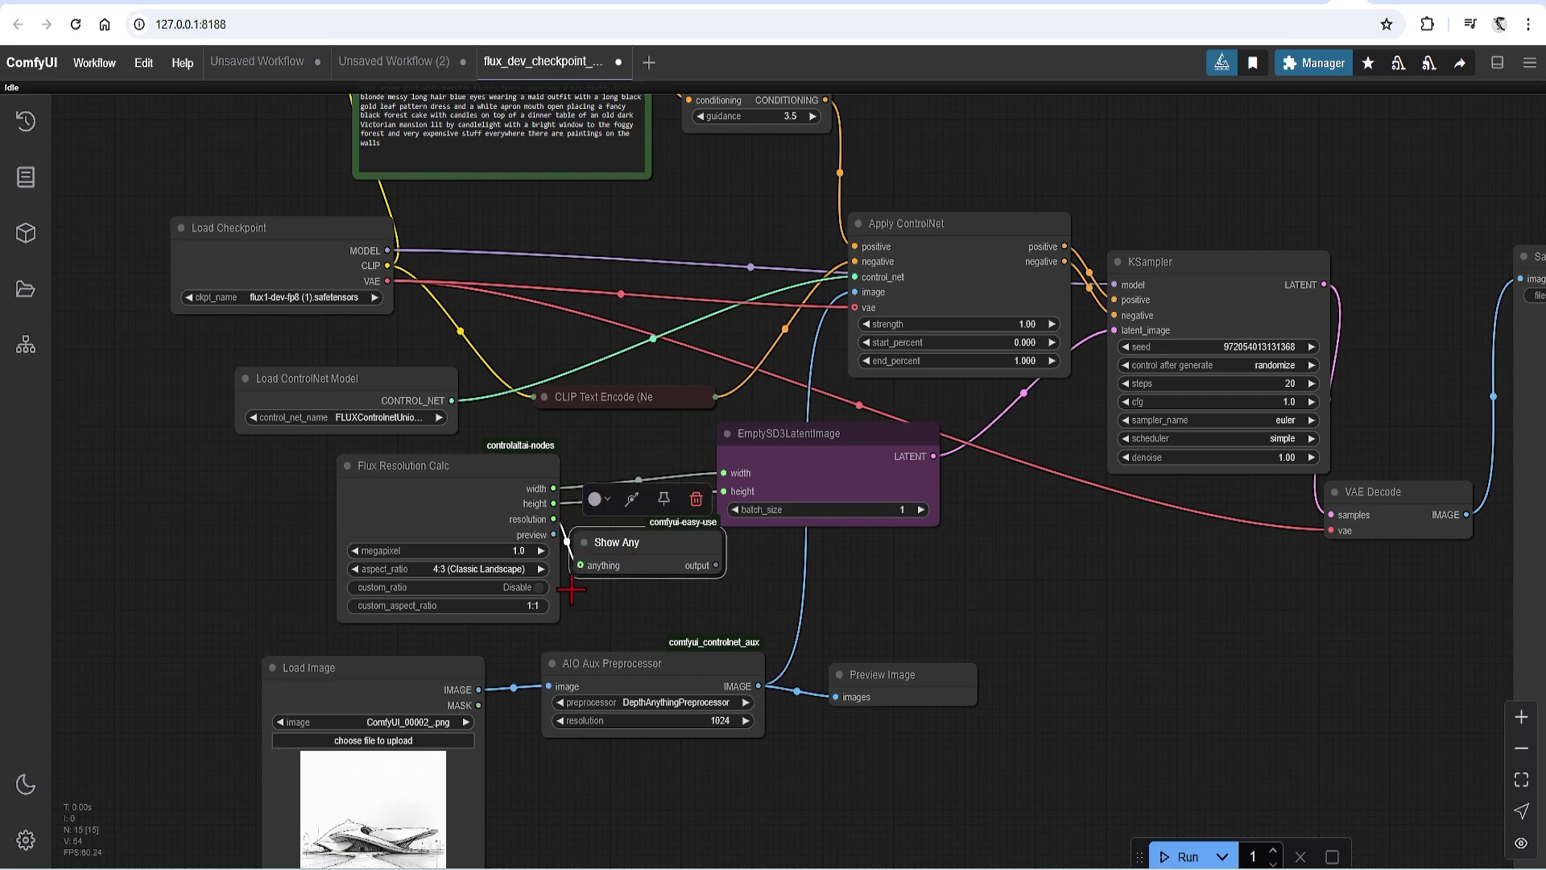
left_click(981, 566)
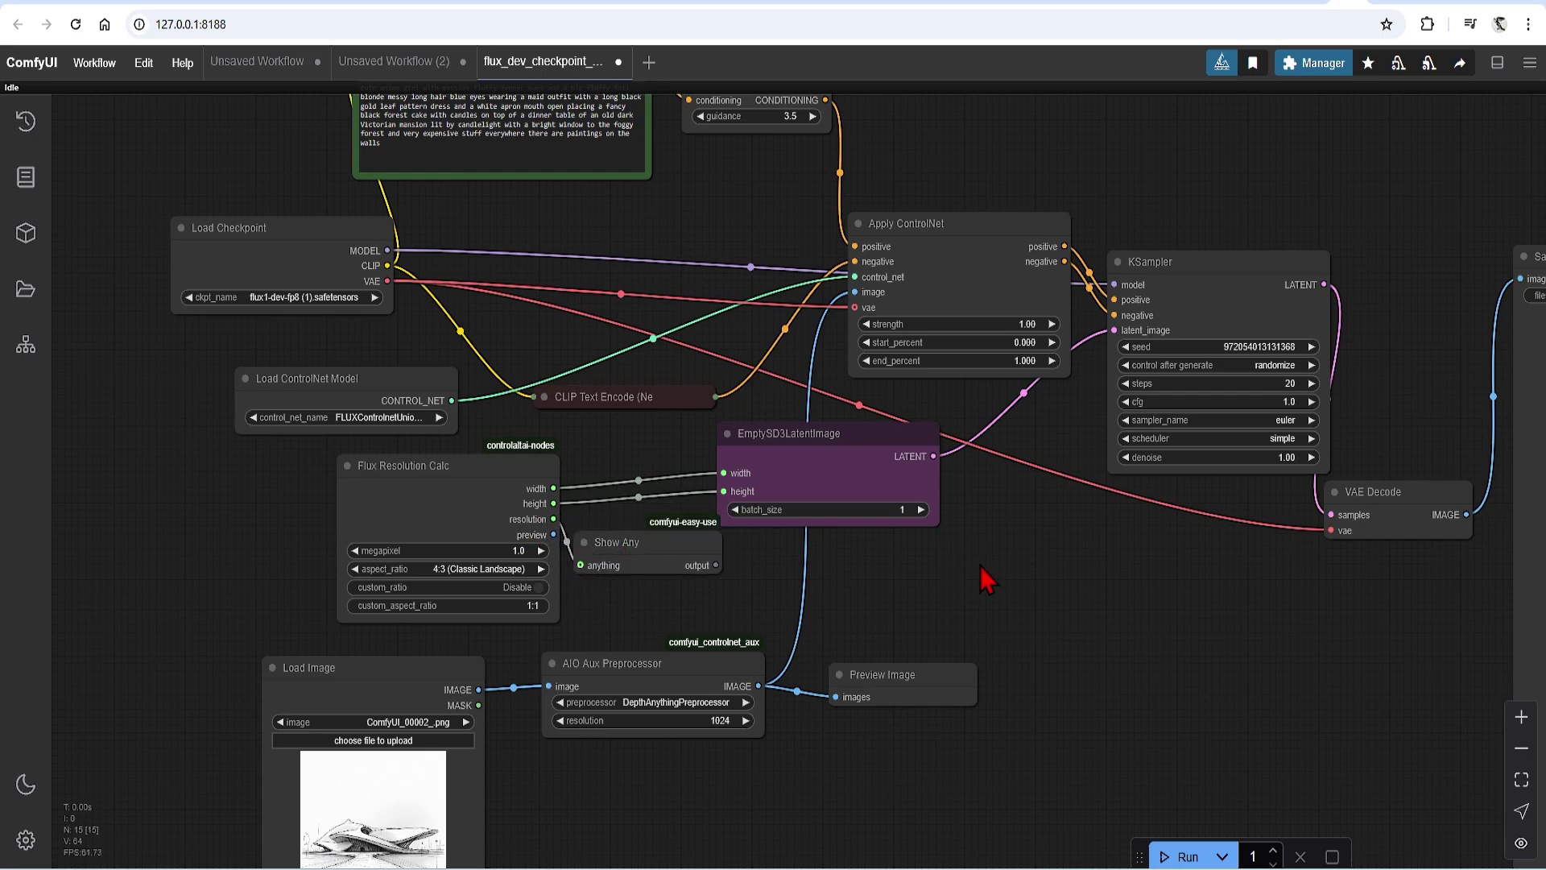
scroll(636, 446, "down", 5)
scroll(1200, 394, "up", 2)
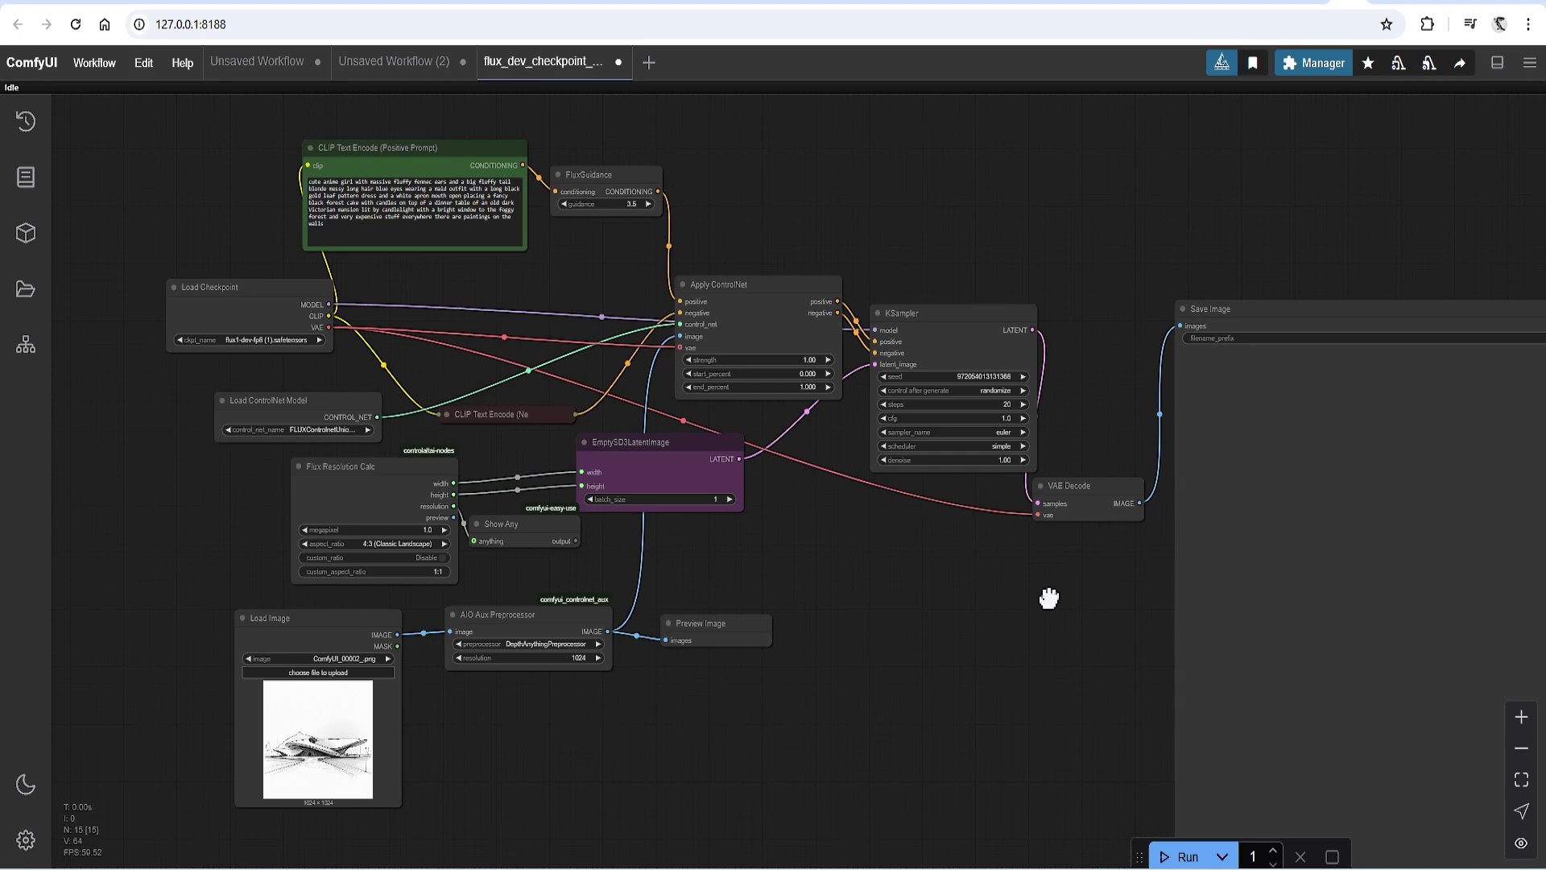
Add an enlarged Image Comparer (rgthree) with the depth image as image_a and VAE Decode output as image_b.
double_click(1048, 597)
type("compare")
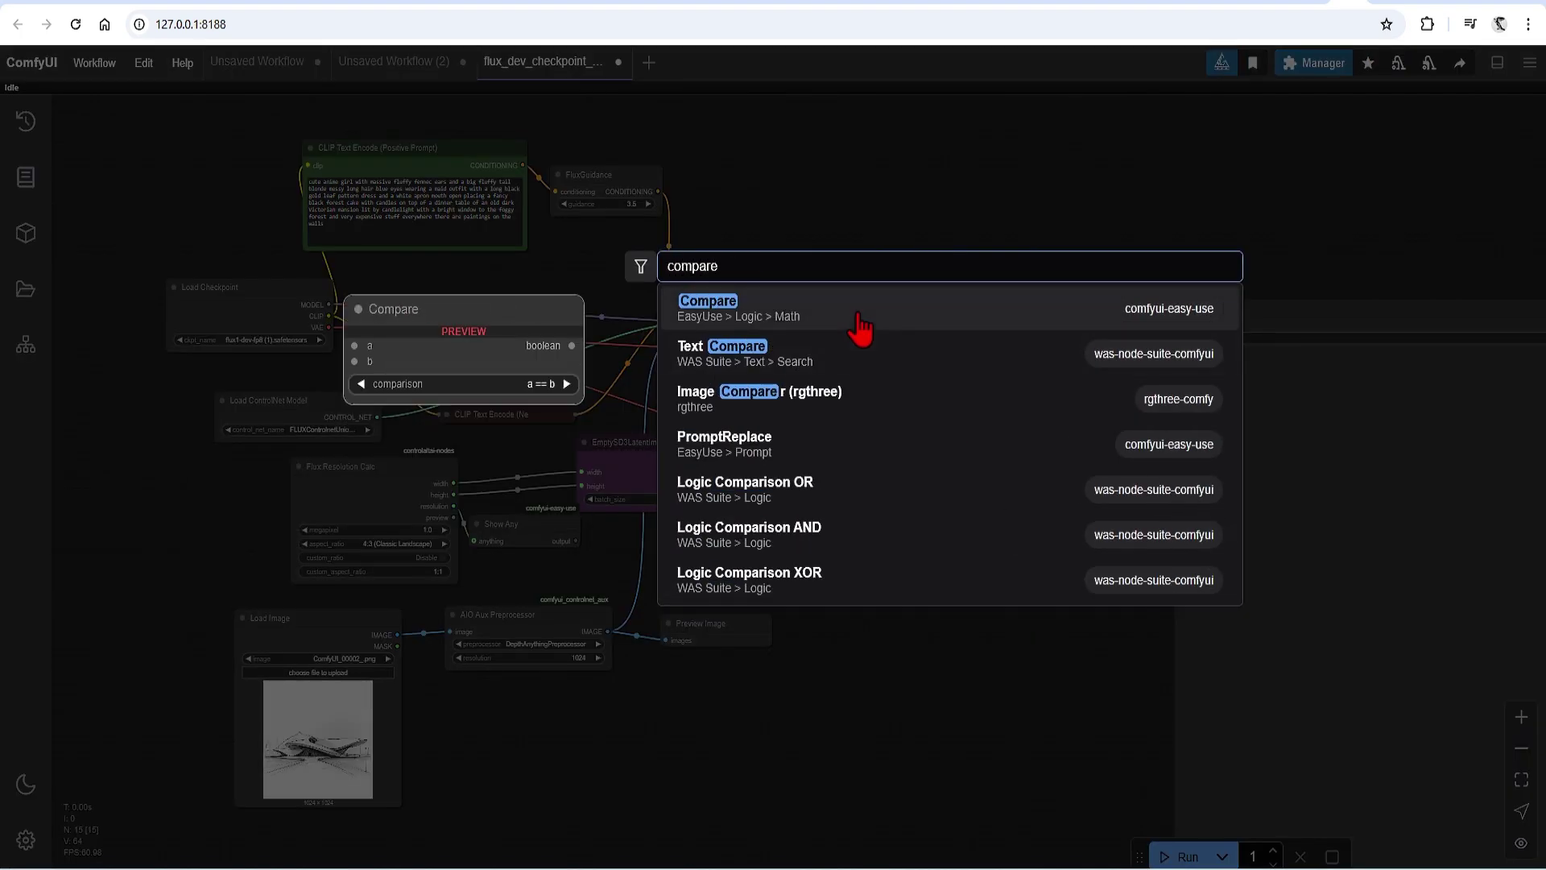
left_click(854, 398)
scroll(1067, 594, "up", 2)
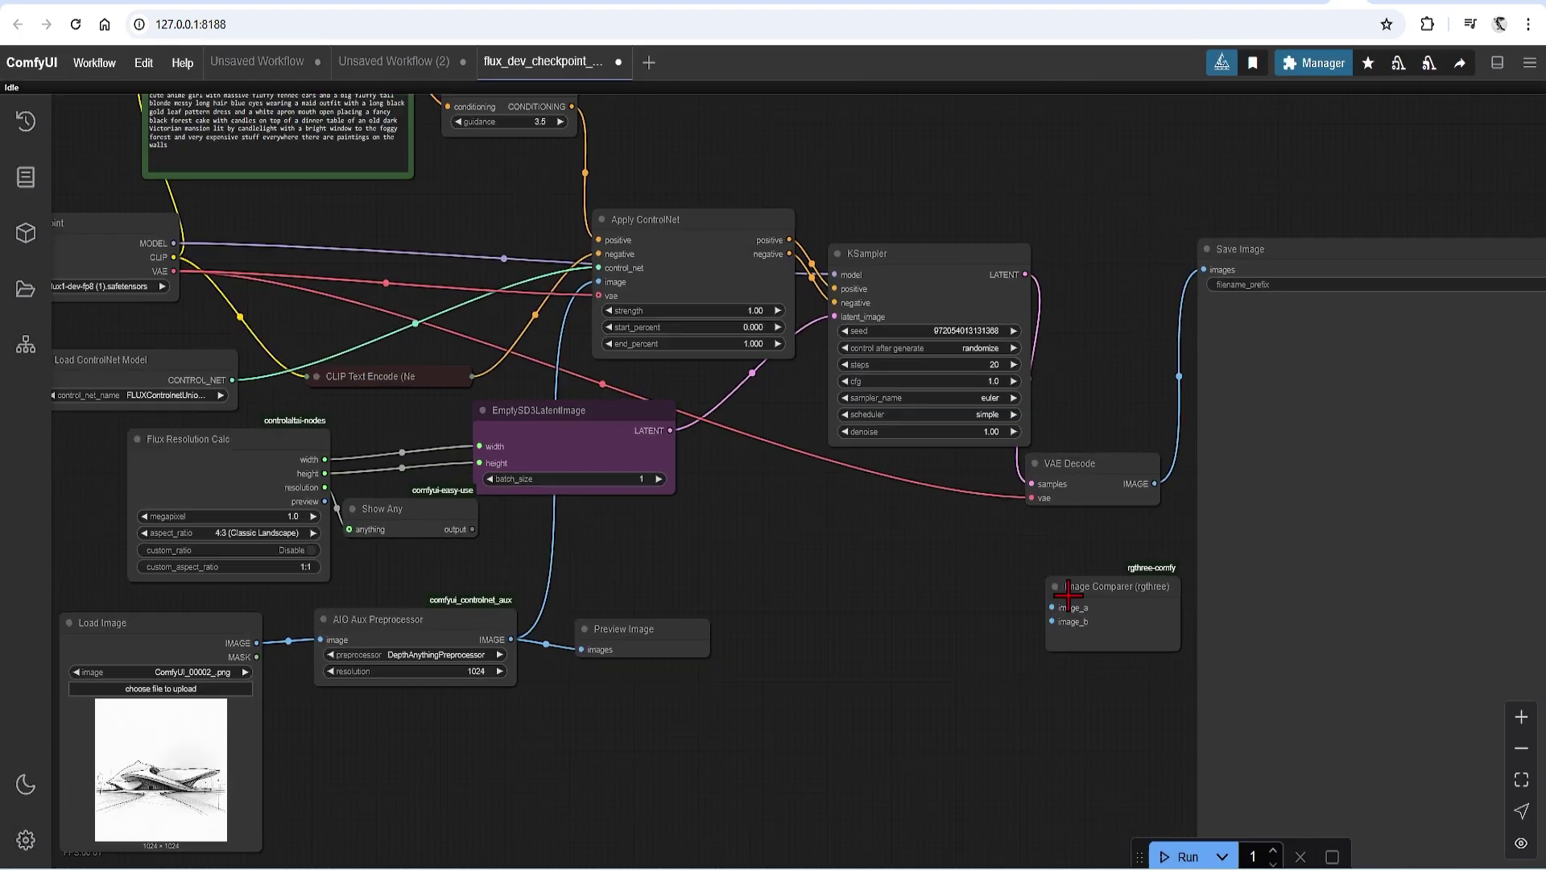
left_click_drag(511, 638, 1052, 608)
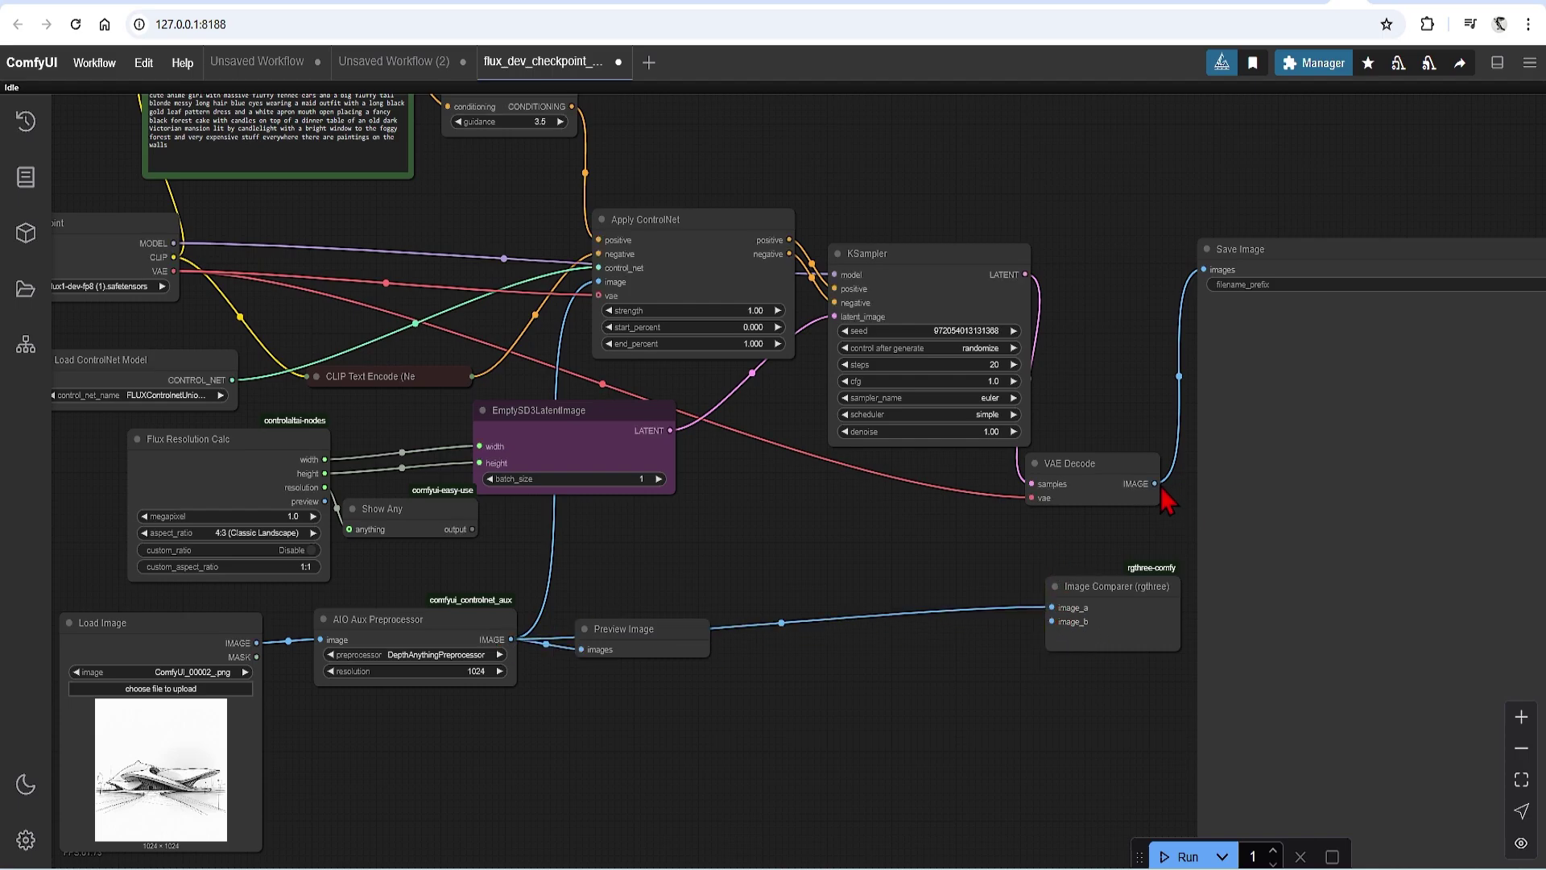
left_click_drag(1154, 483, 954, 615)
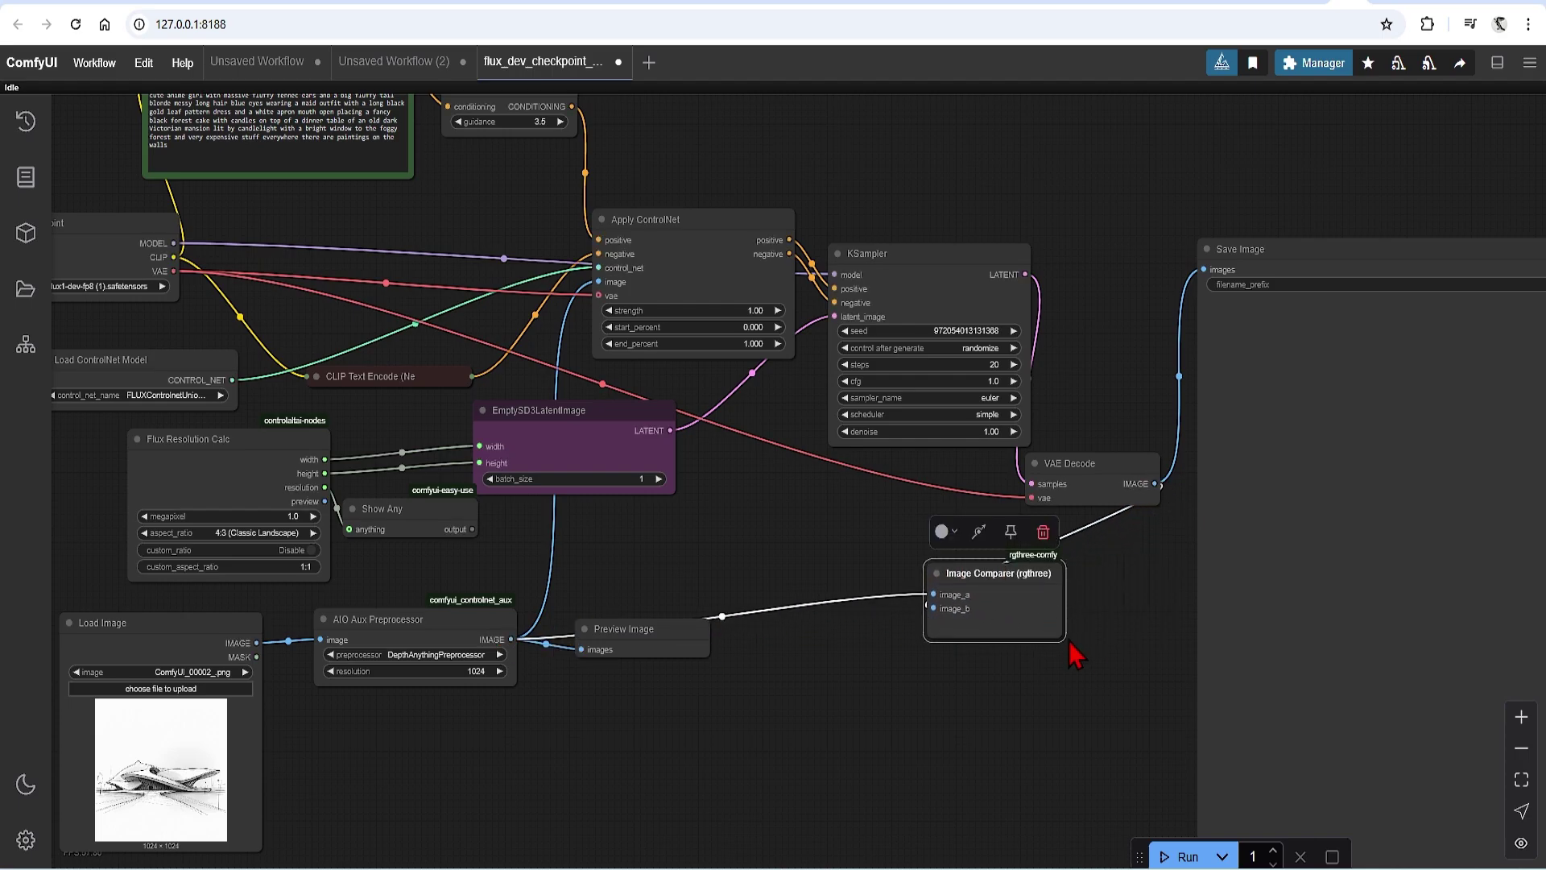
left_click_drag(1070, 643, 1173, 809)
Replace the positive prompt with the pasted photoreal organic museum in a summer forest prompt.
triple_click(424, 425)
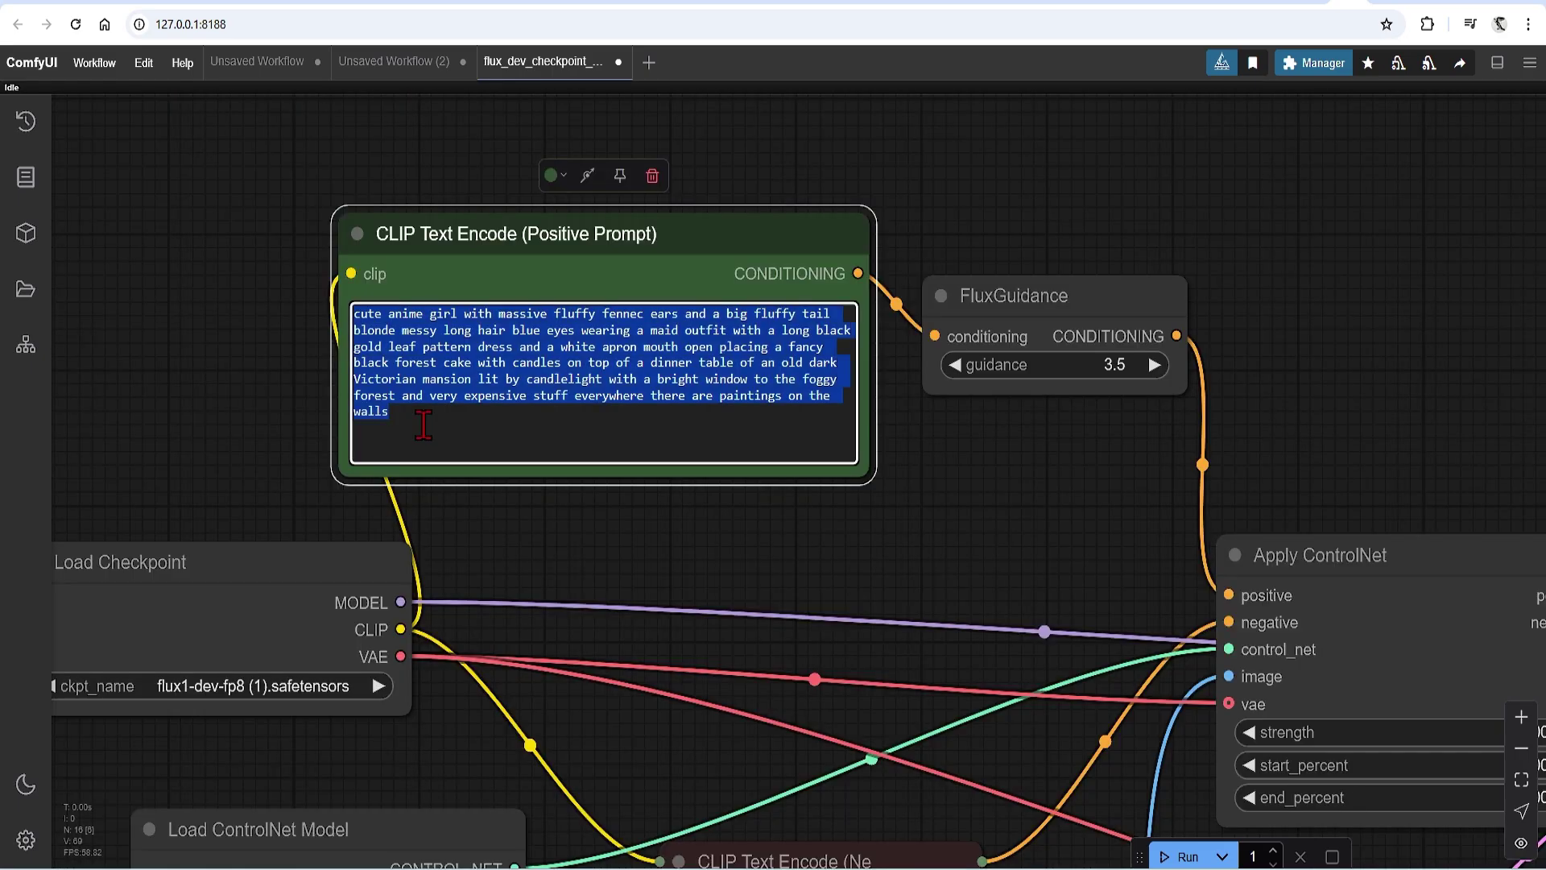
type("A realistic photograph of modern organic form museum, style of contemporary architecture in summer with forest in background")
left_click(1013, 490)
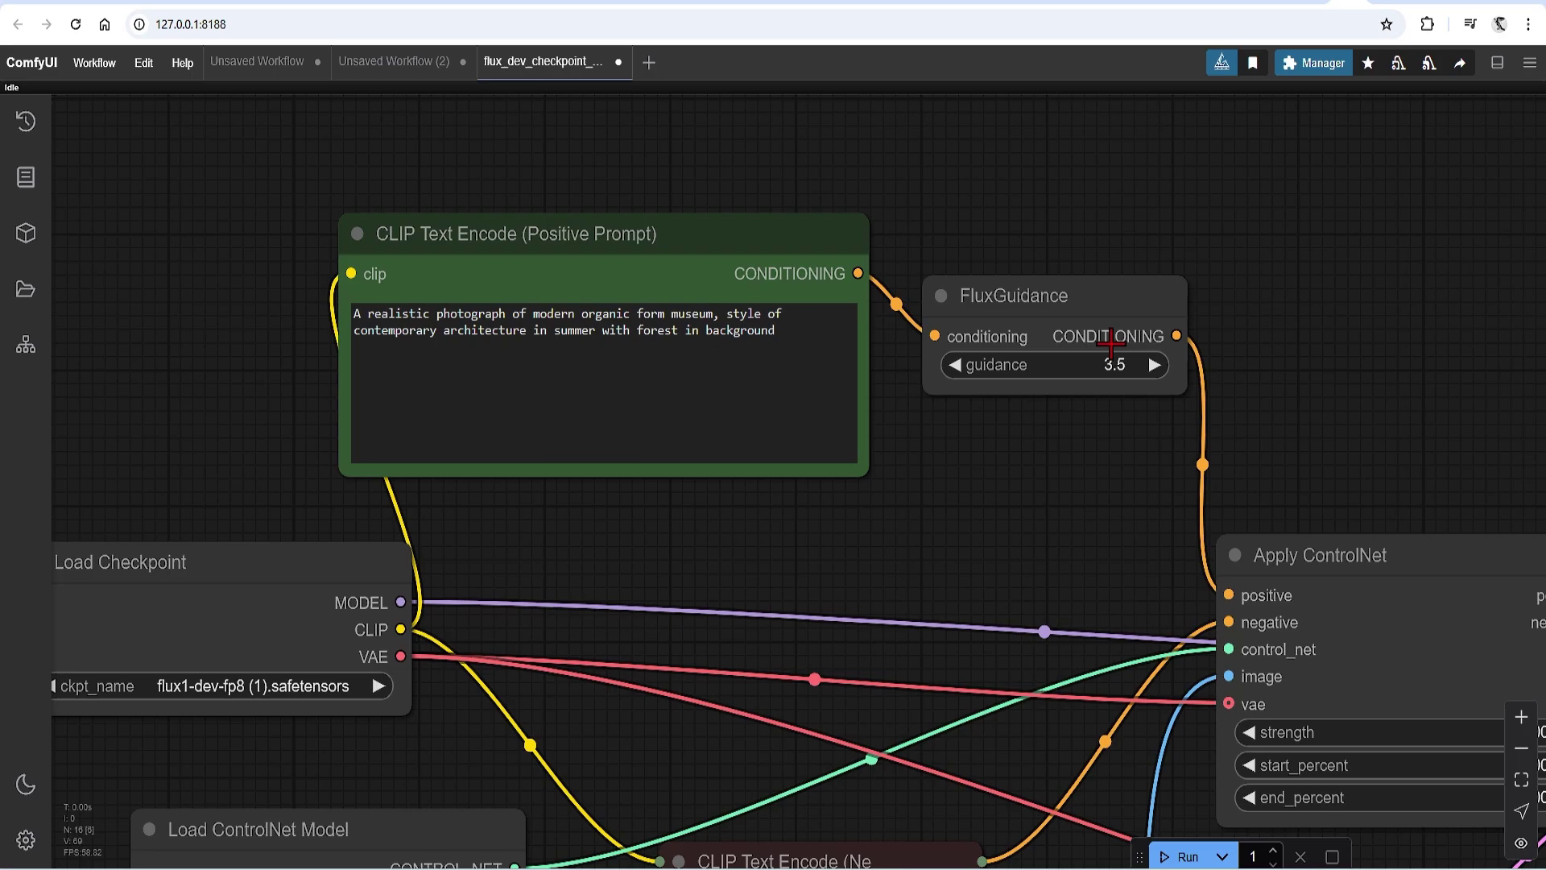
left_click_drag(1471, 496, 858, 280)
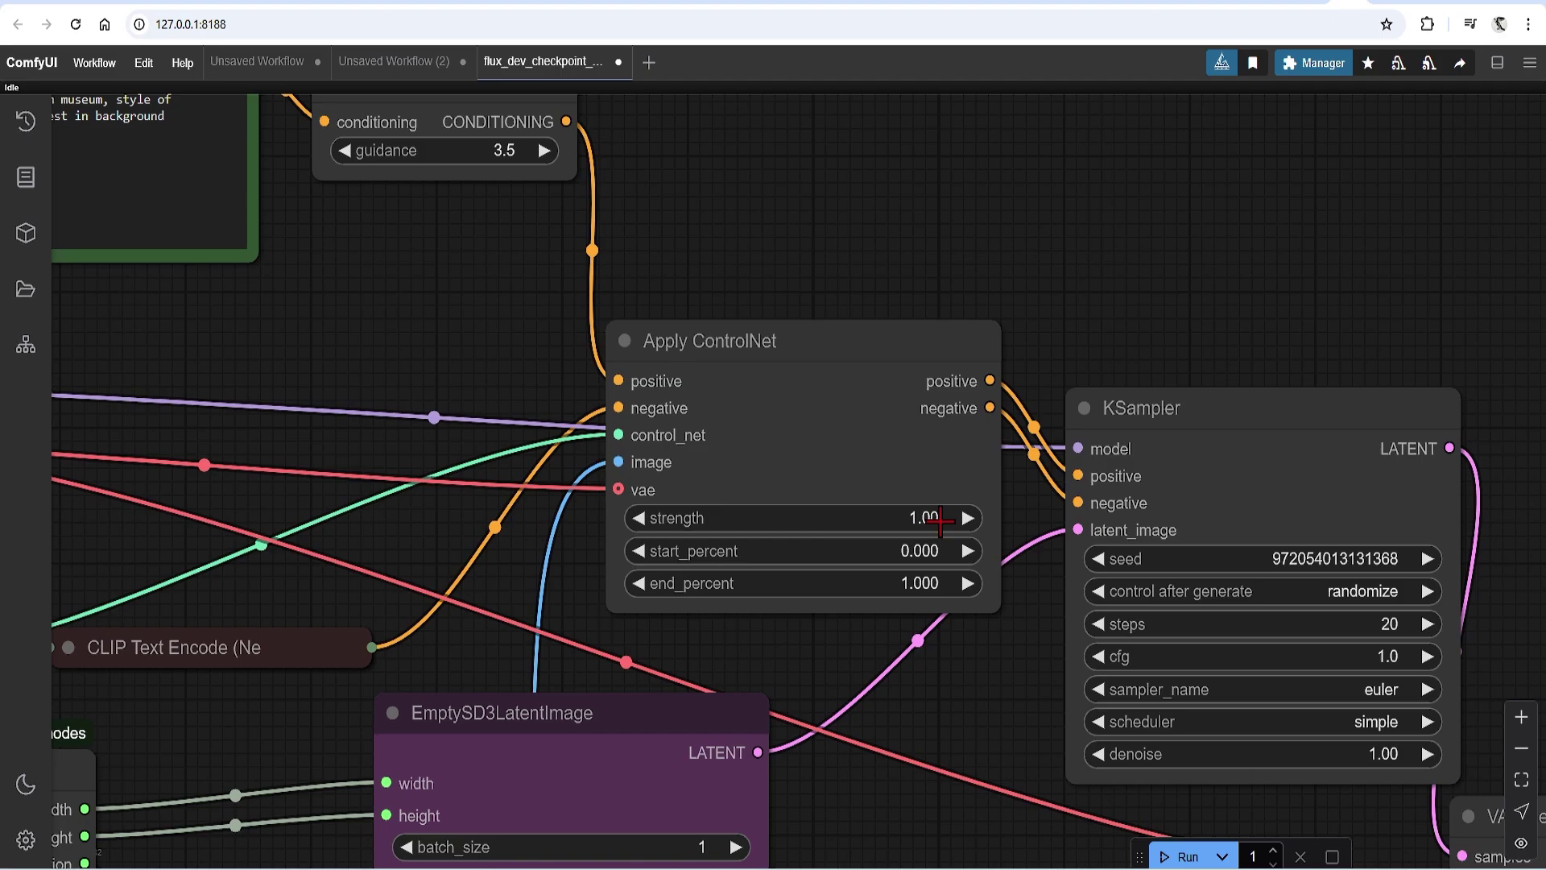
Set Apply ControlNet strength and end_percent both to 0.7.
left_click(939, 520)
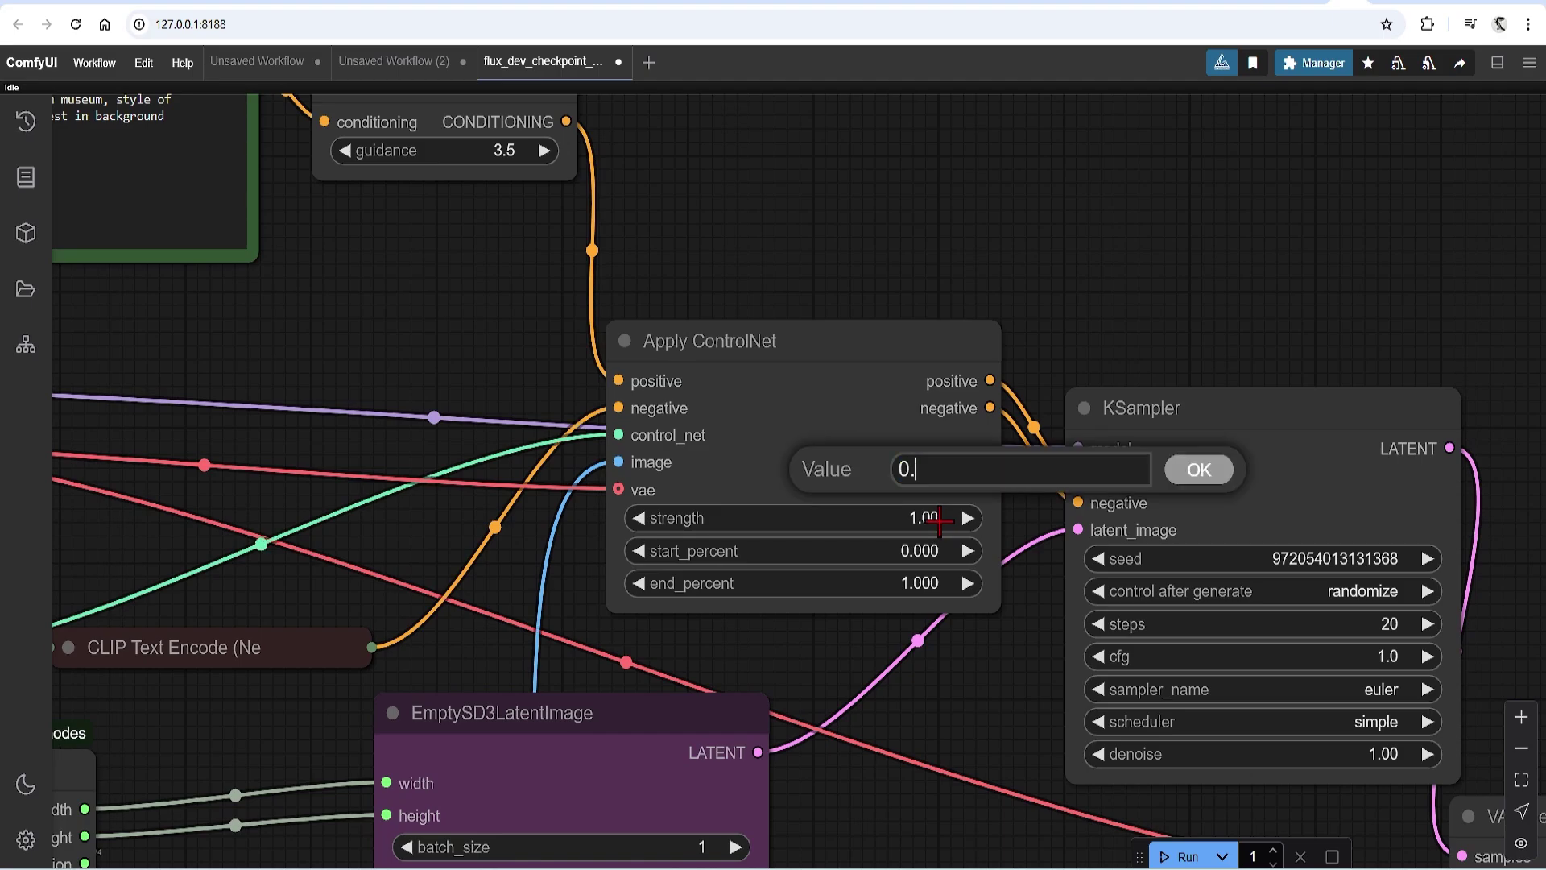
type("0.7")
left_click(1194, 475)
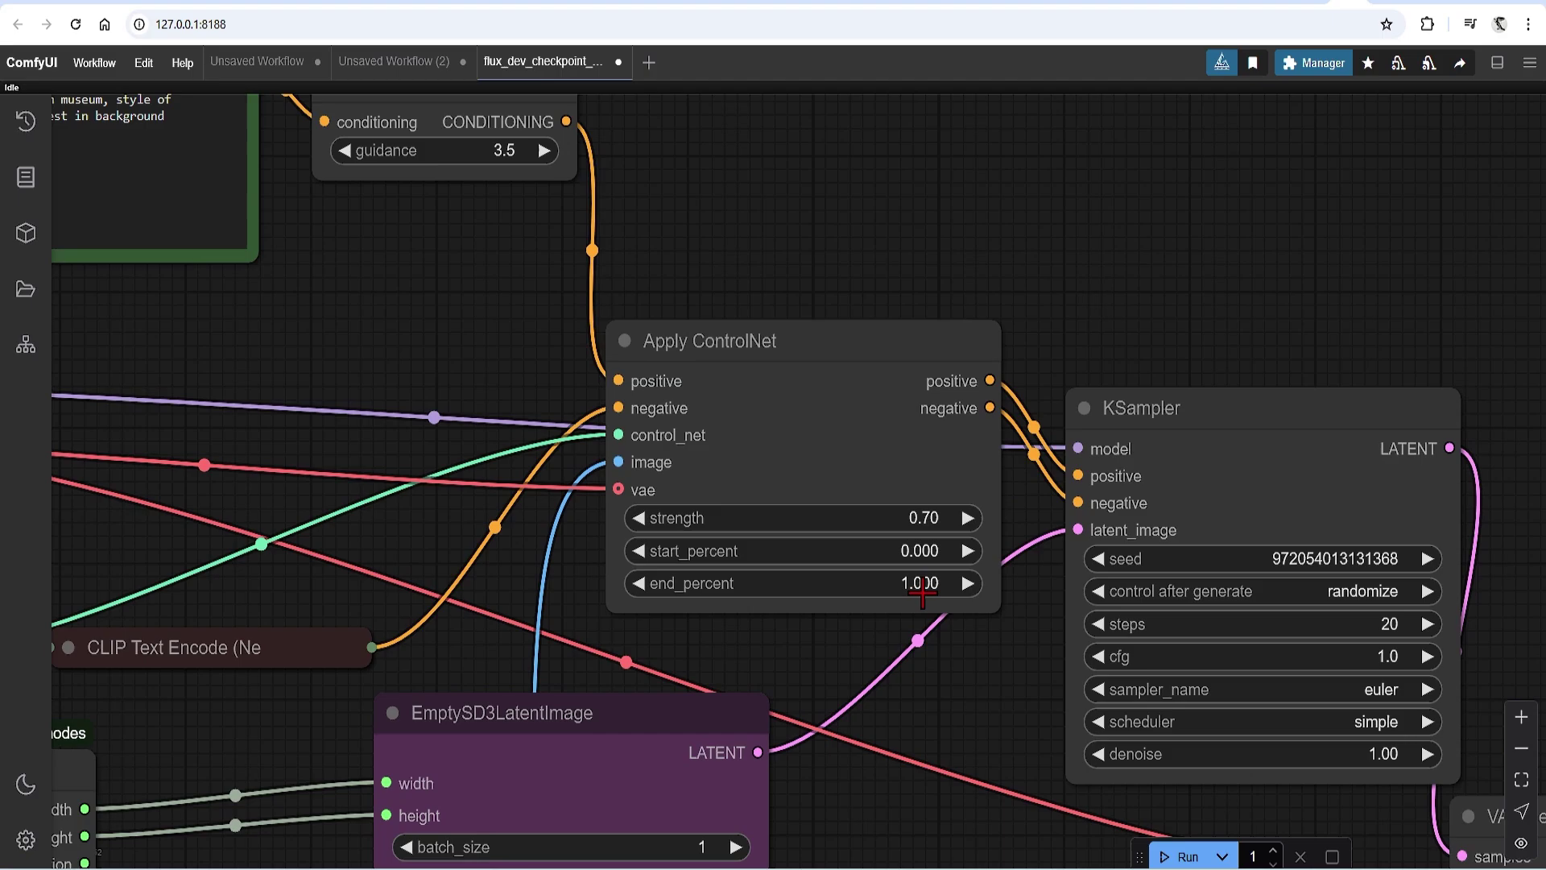
left_click(928, 580)
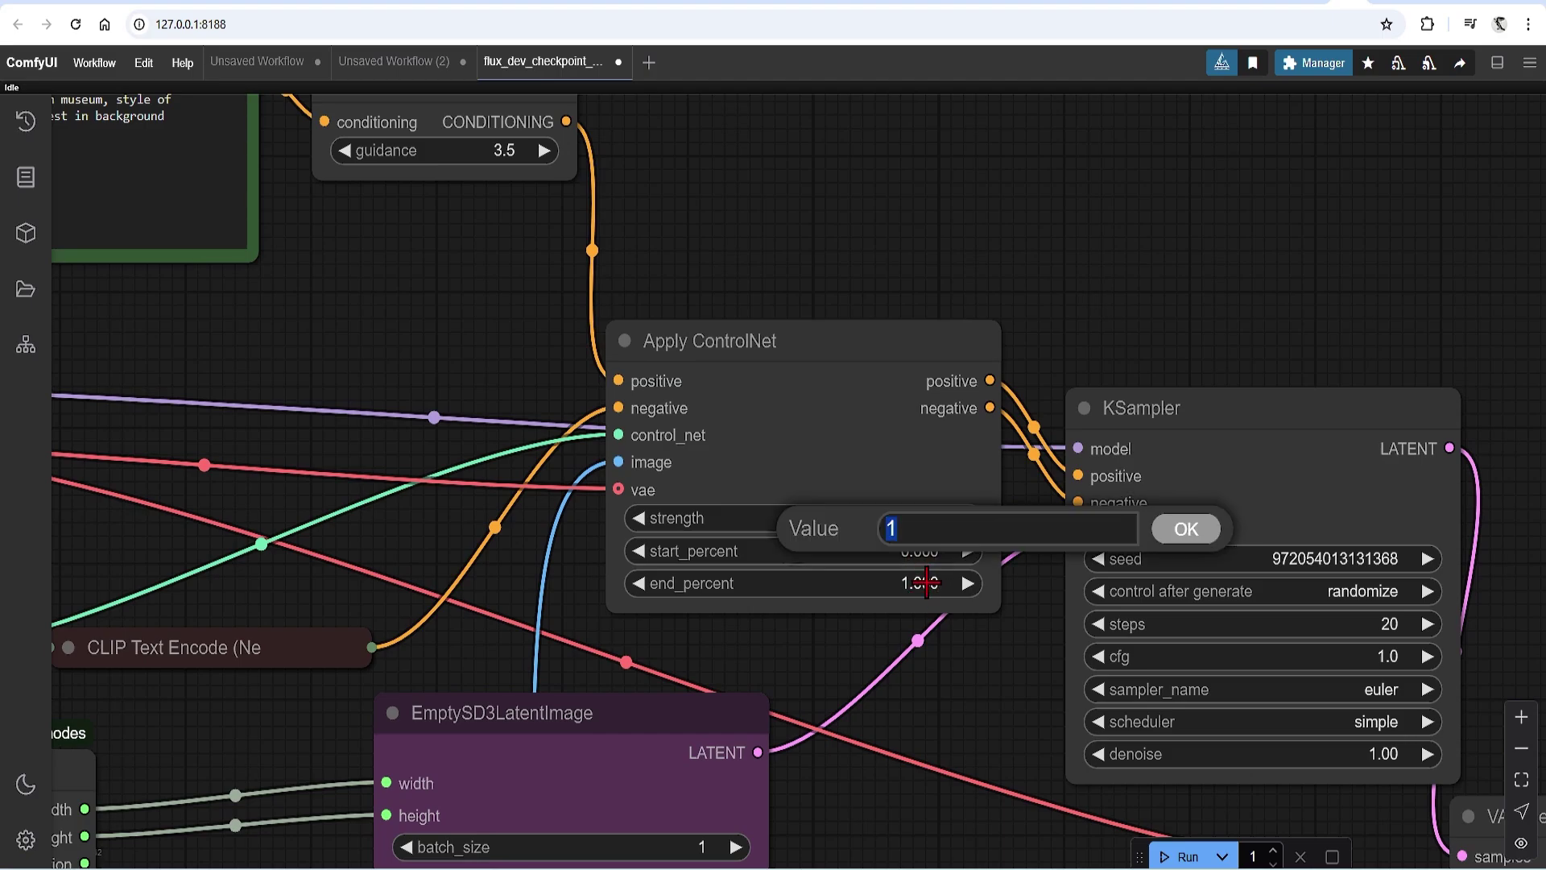
type("0.7")
left_click(1181, 533)
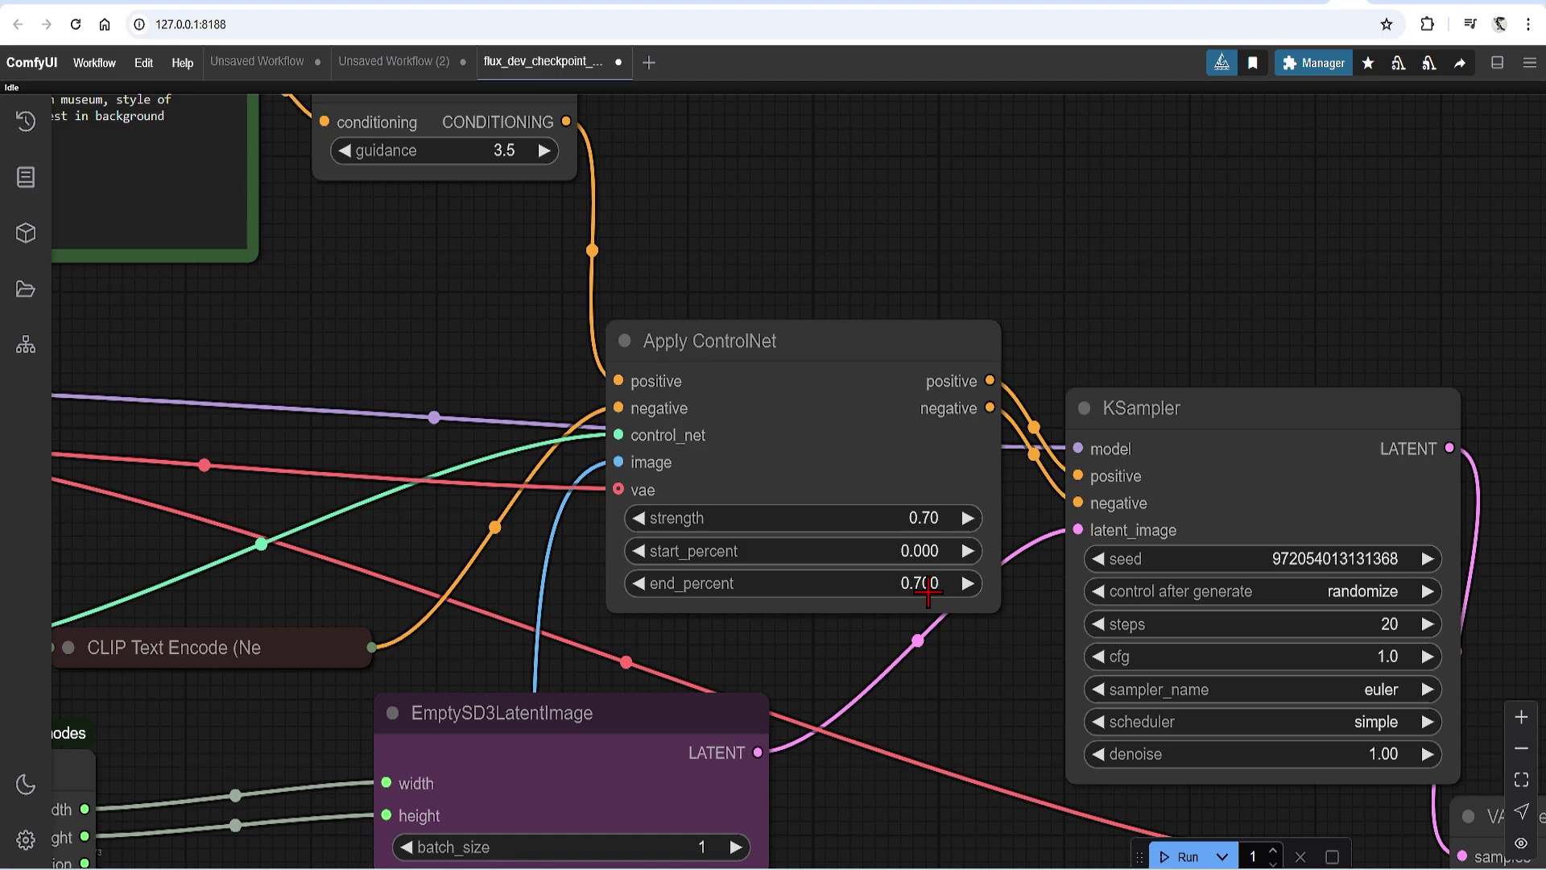
Set the KSampler to 25 steps with the beta scheduler.
left_click_drag(1485, 651, 1329, 591)
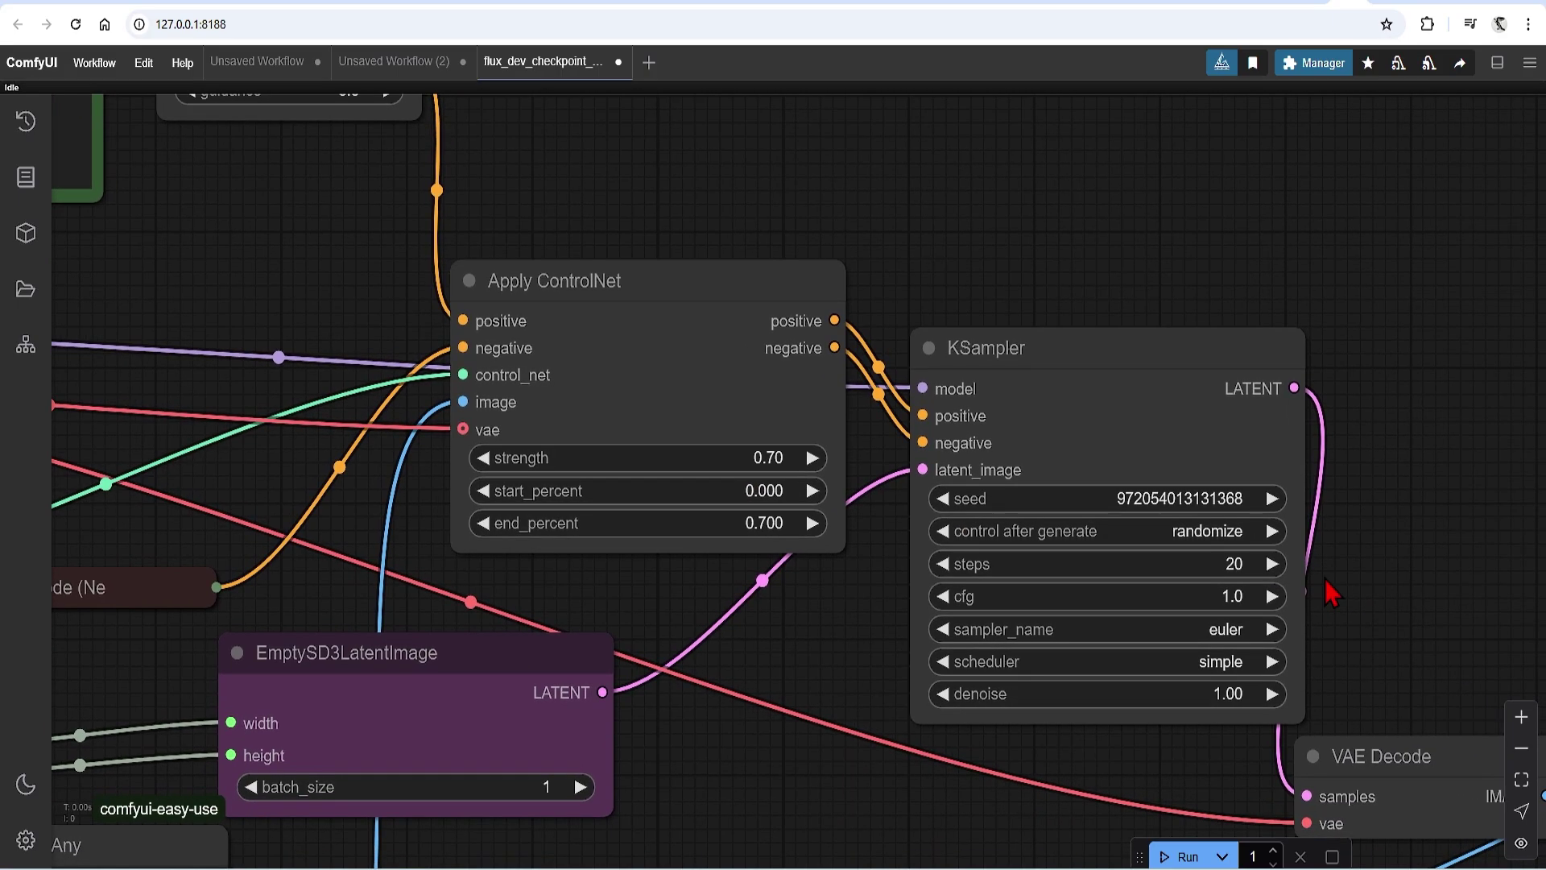
left_click(1244, 564)
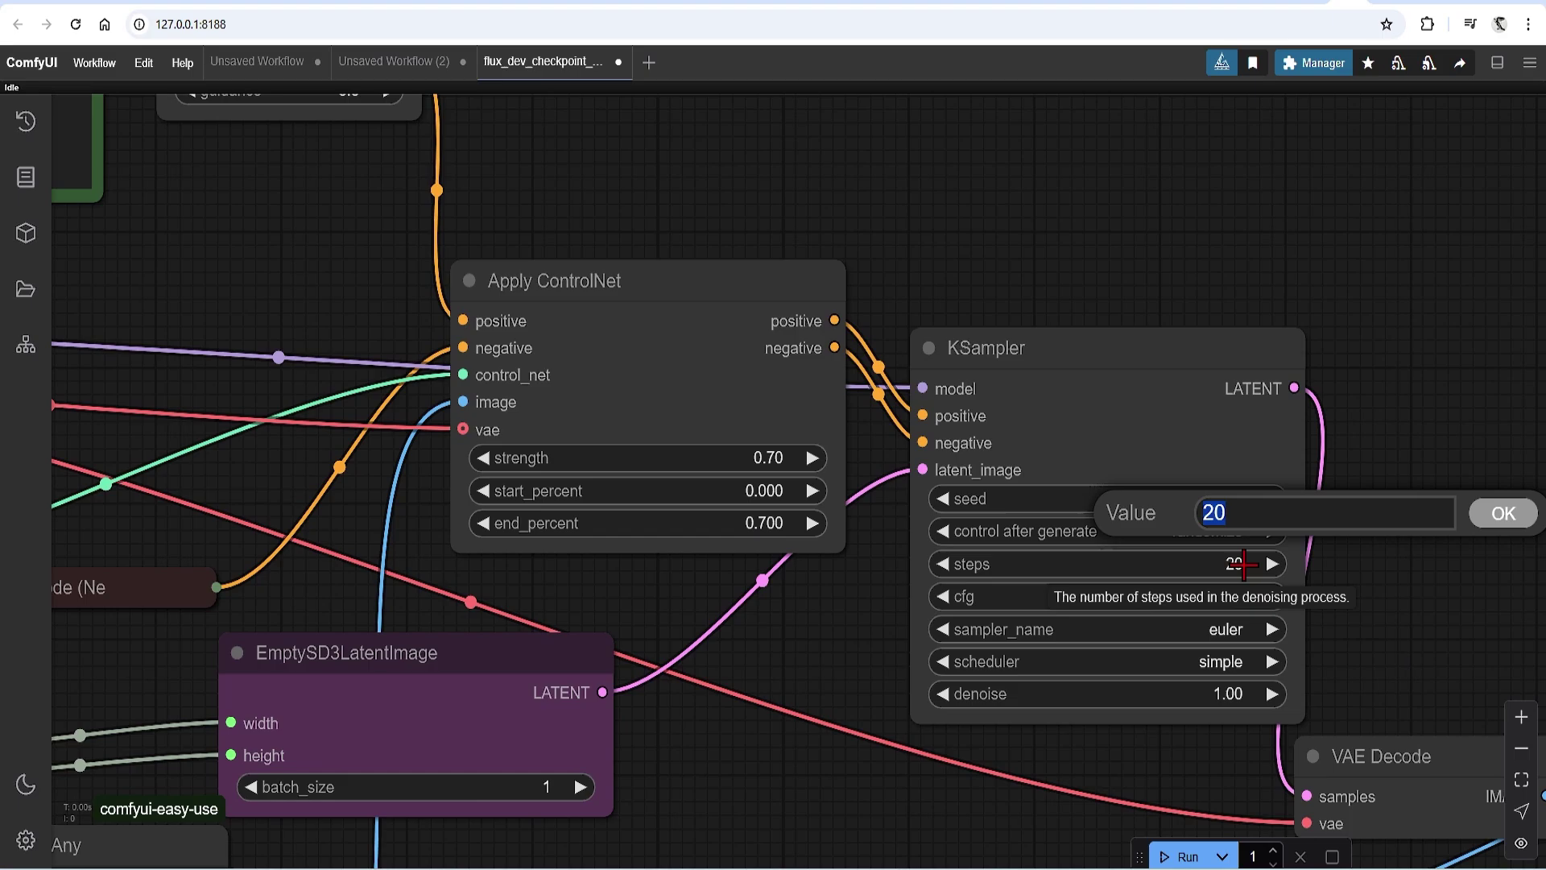
type("25")
left_click(1502, 513)
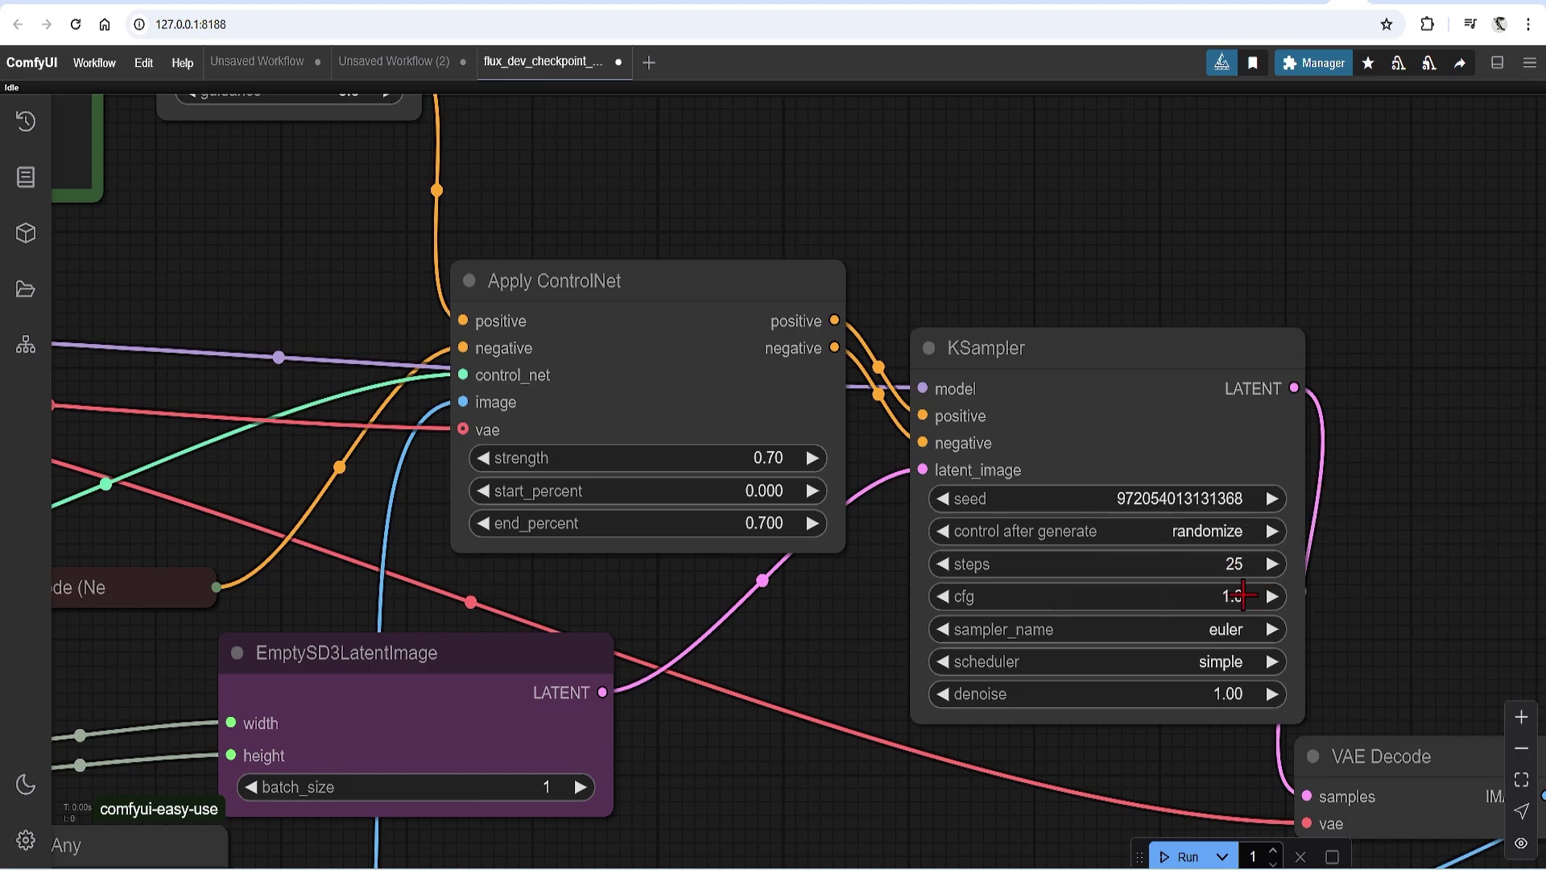
left_click(1232, 662)
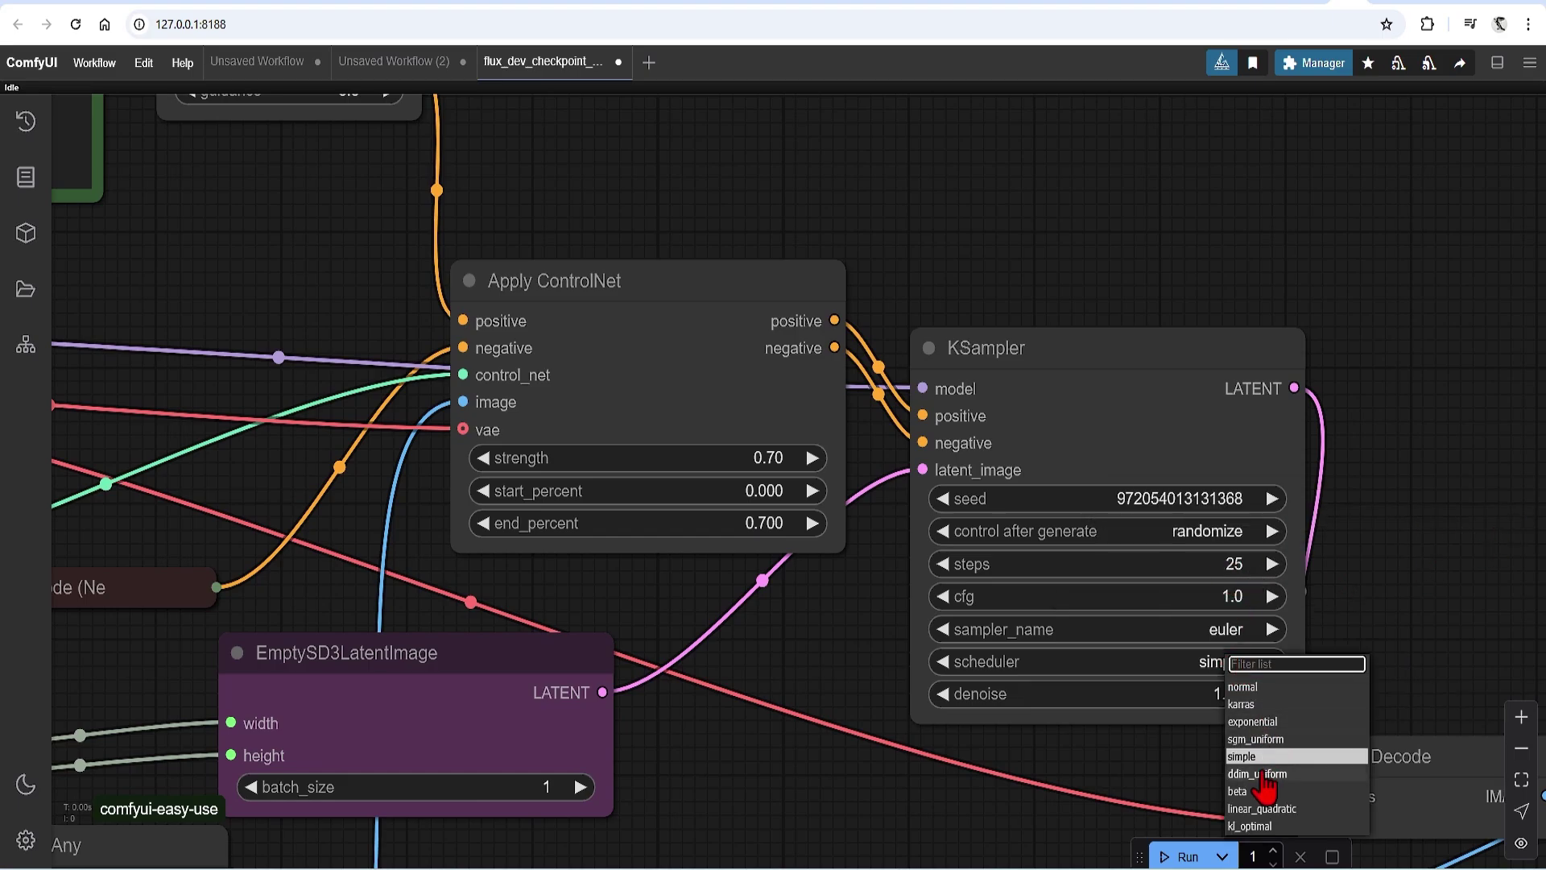
left_click(1256, 796)
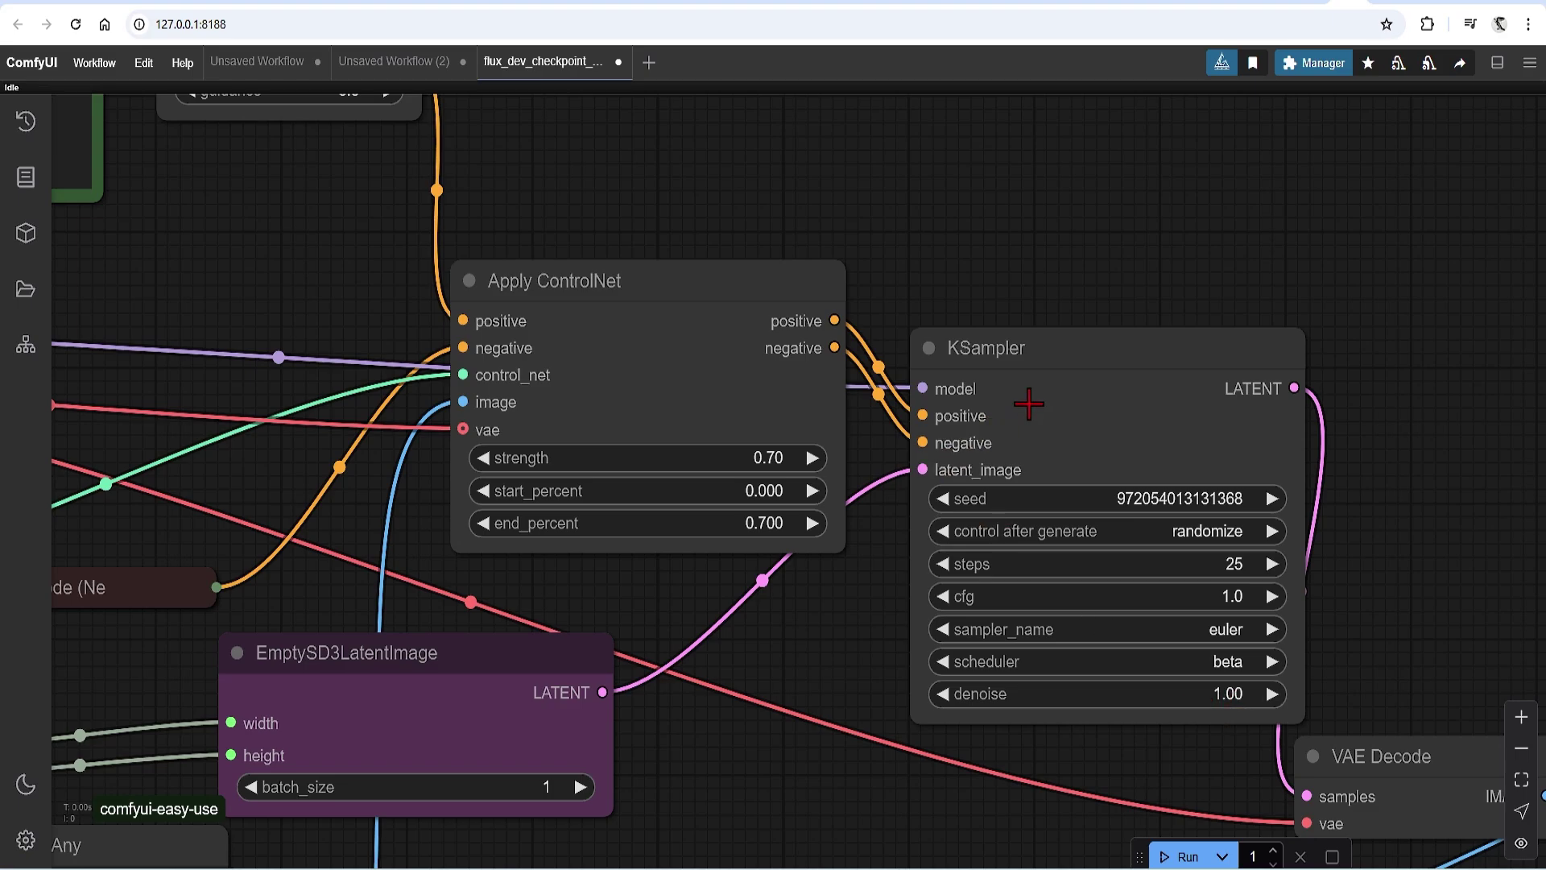
key(".")
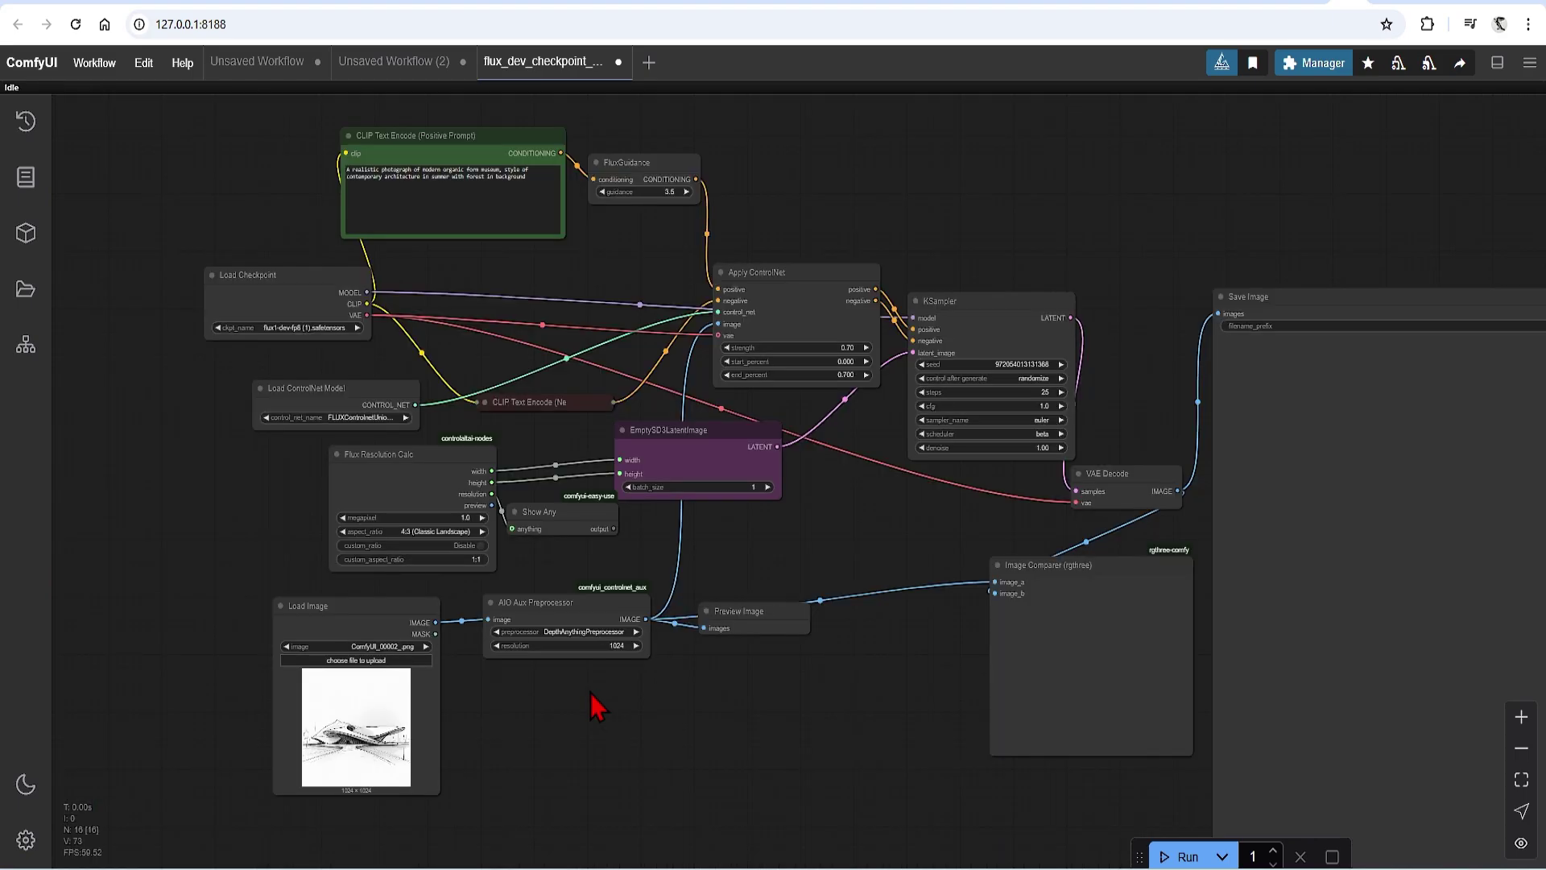
Run the workflow and zoom around the Image Comparer to compare the render with the depth map.
left_click(1177, 855)
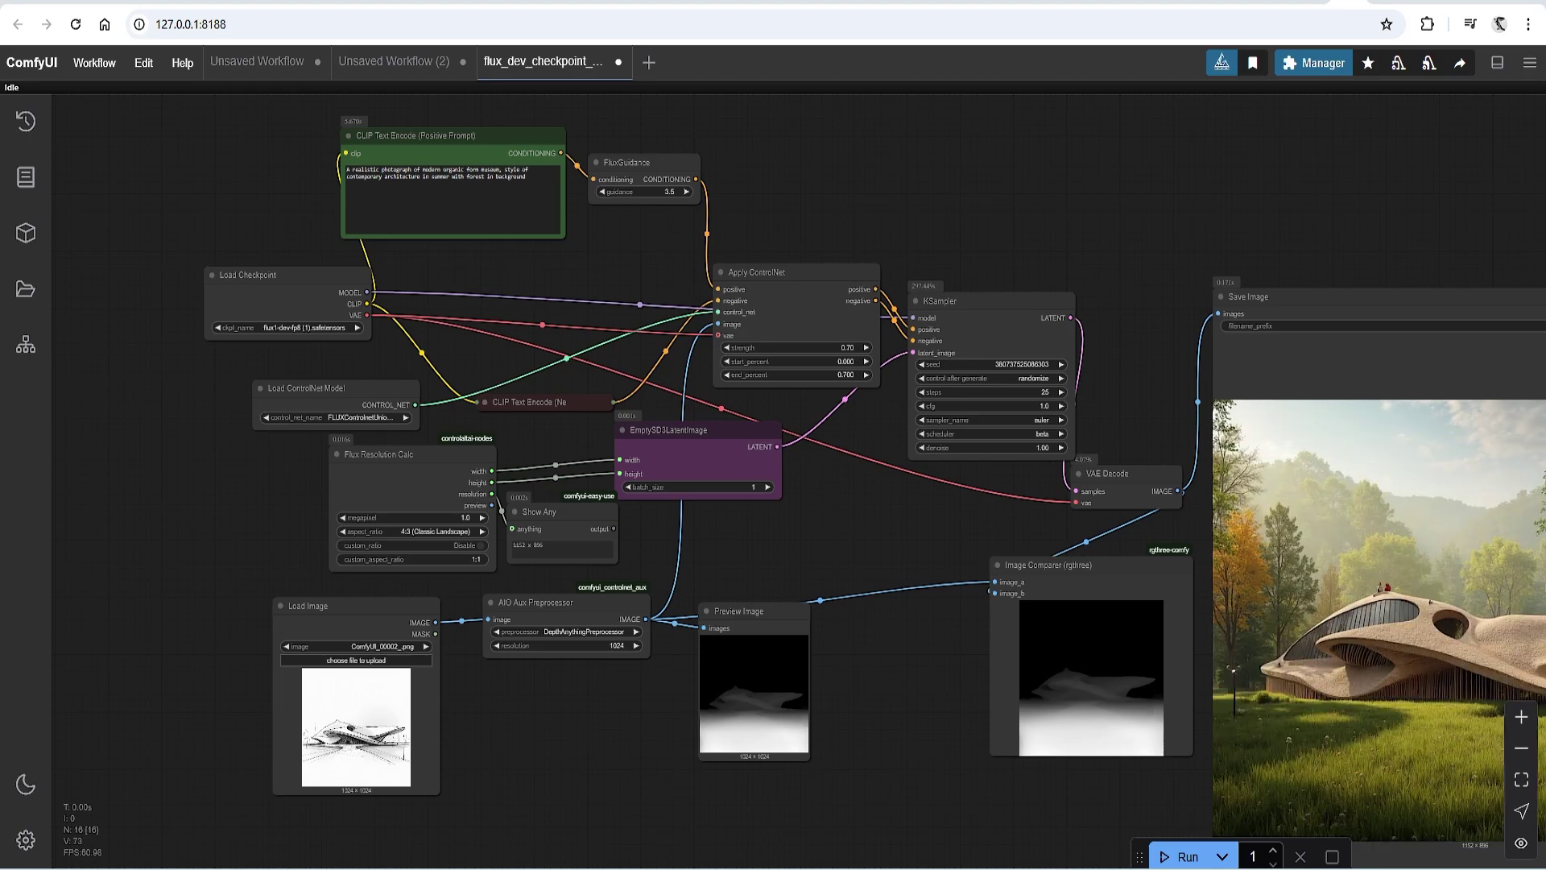
scroll(612, 403, "down", 2)
scroll(909, 642, "up", 7)
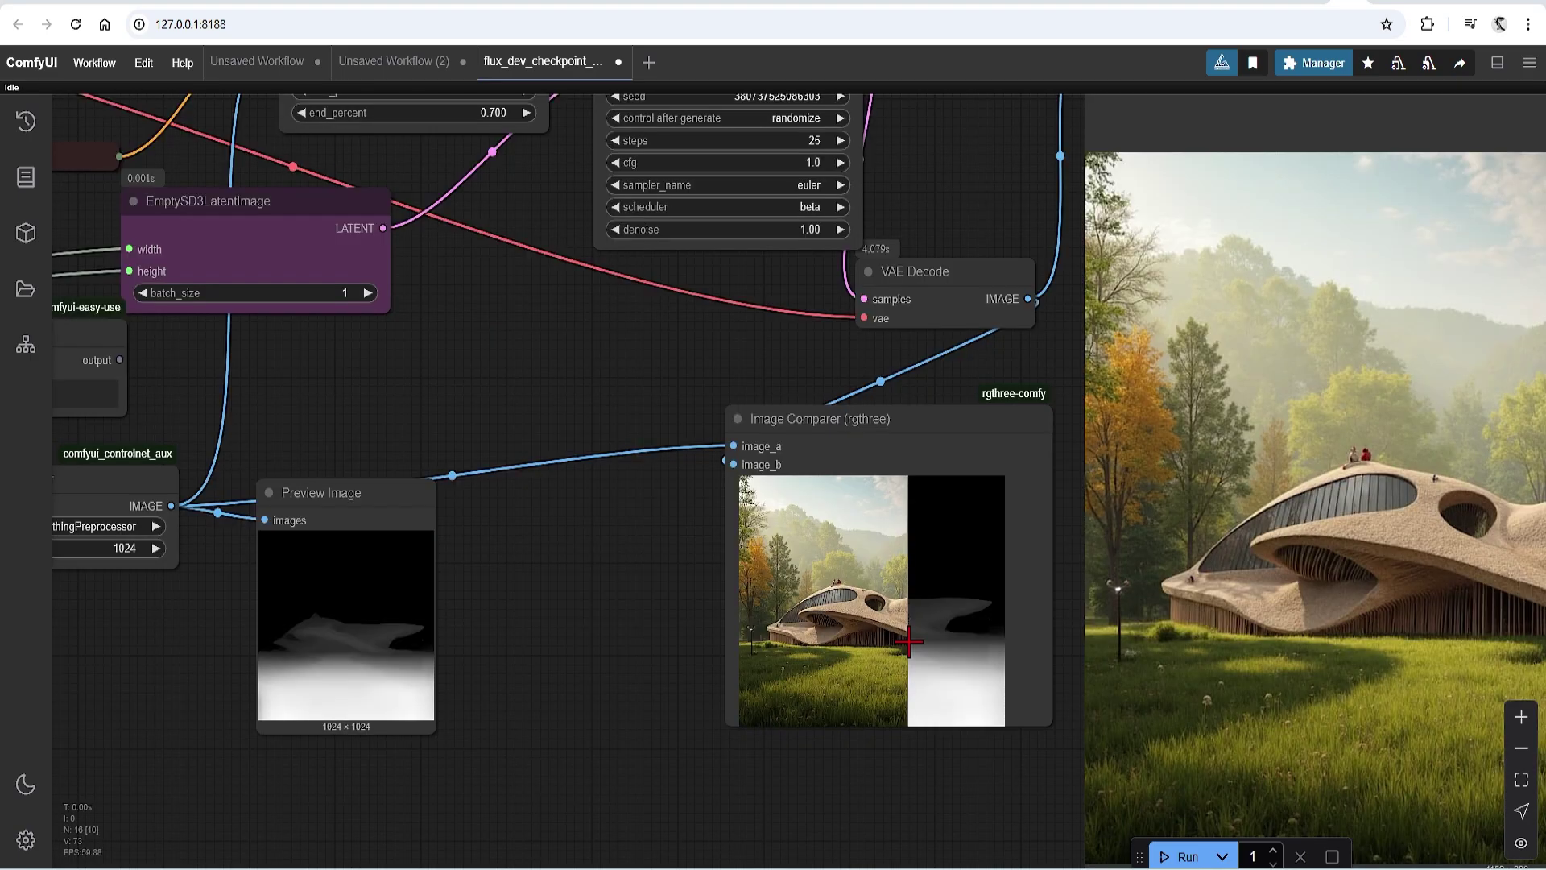
scroll(909, 644, "up", 7)
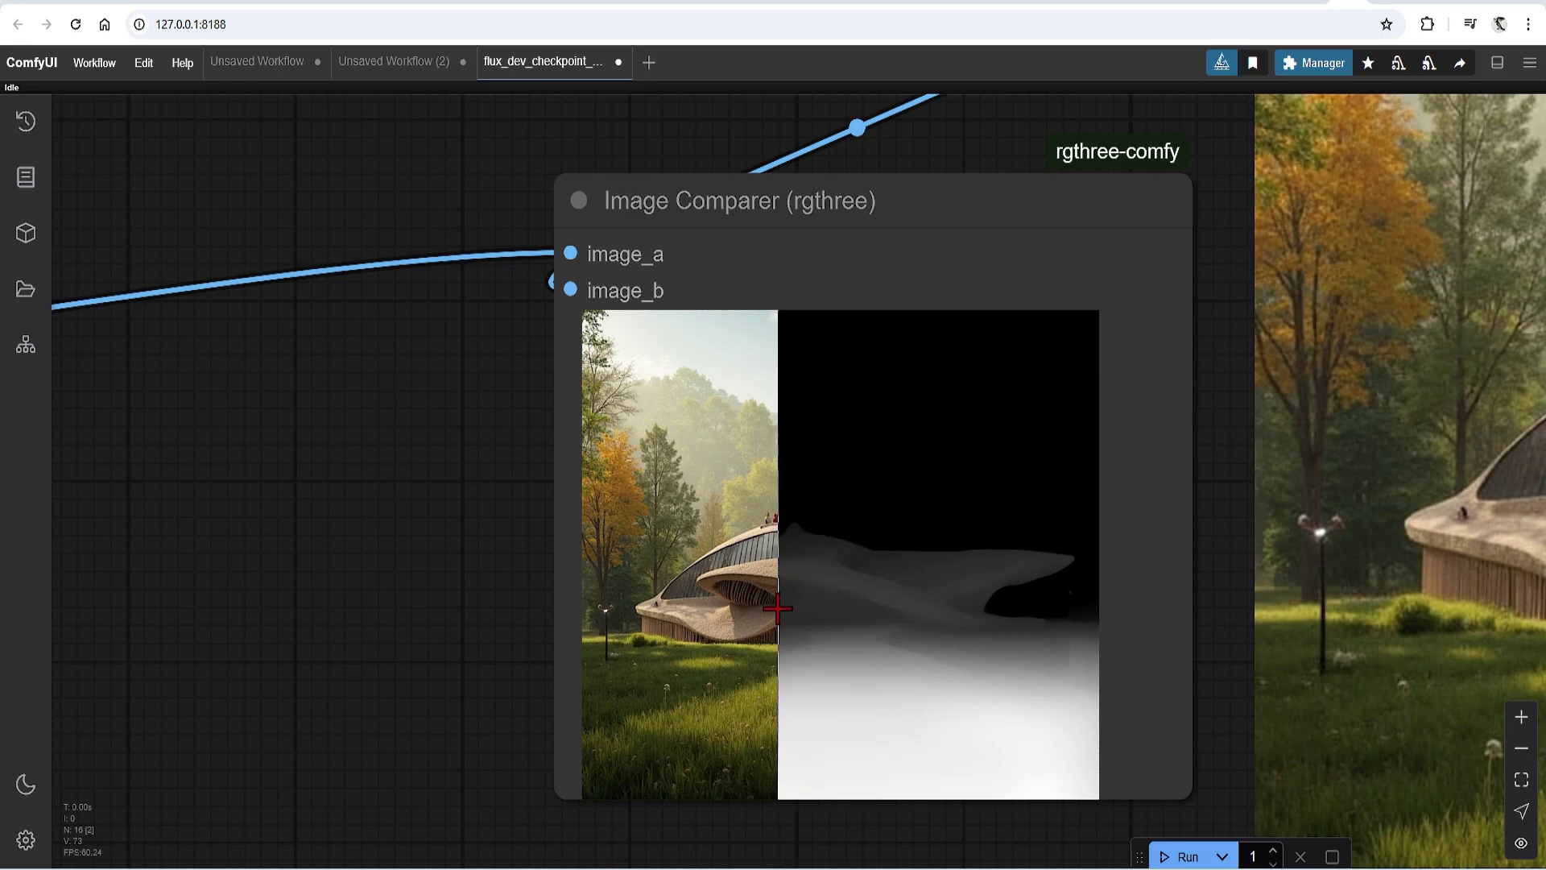
scroll(828, 604, "down", 6)
scroll(1001, 655, "down", 2)
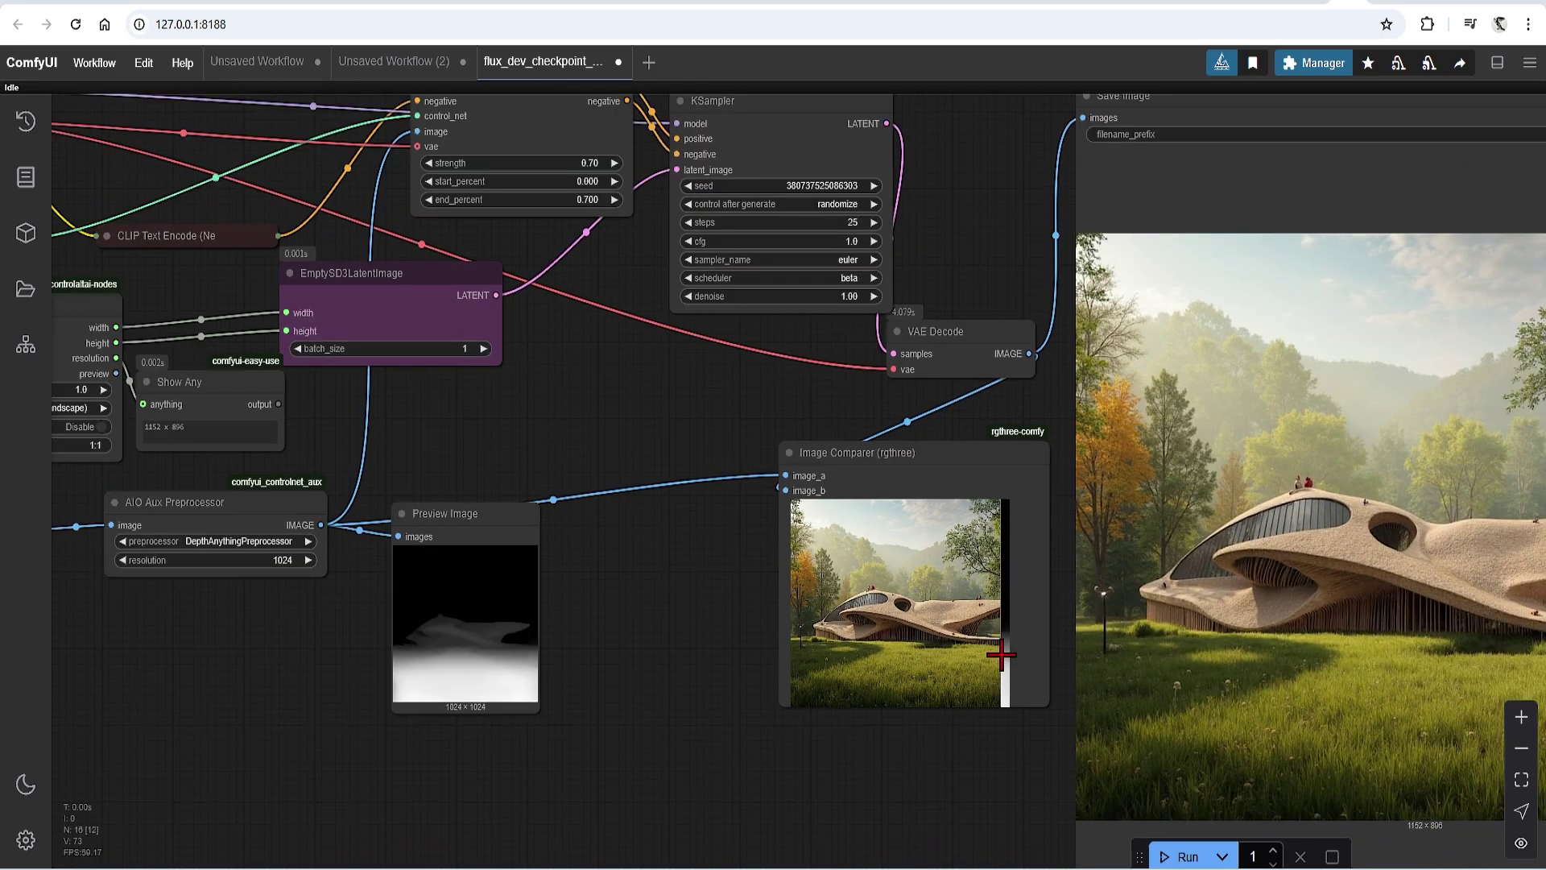
scroll(1001, 655, "down", 1)
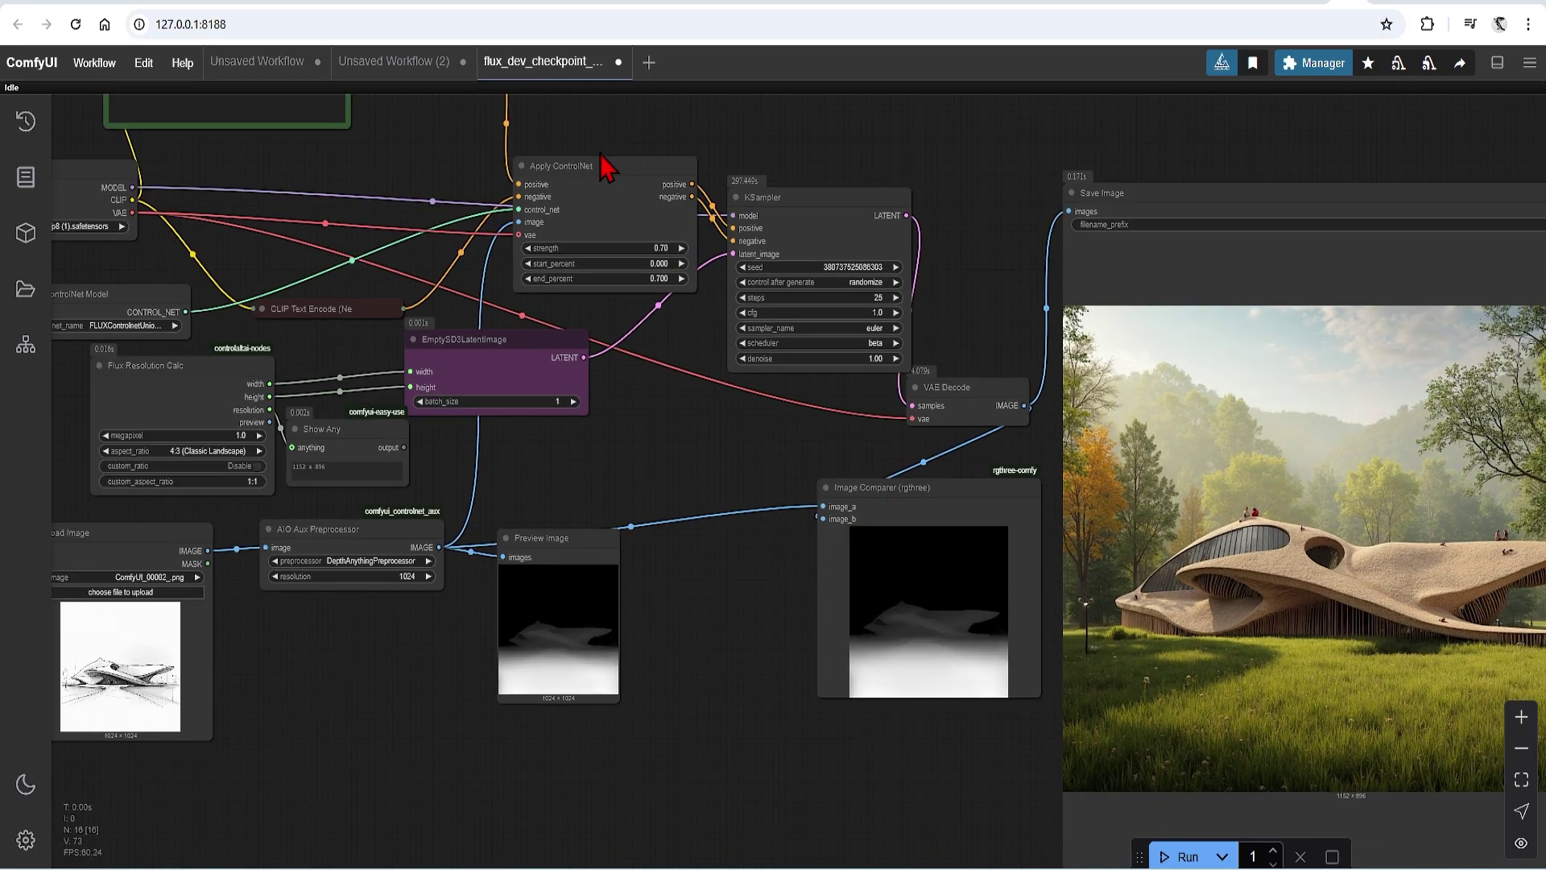
scroll(604, 161, "up", 6)
Set Apply ControlNet strength and end_percent both to 0.5.
type(".")
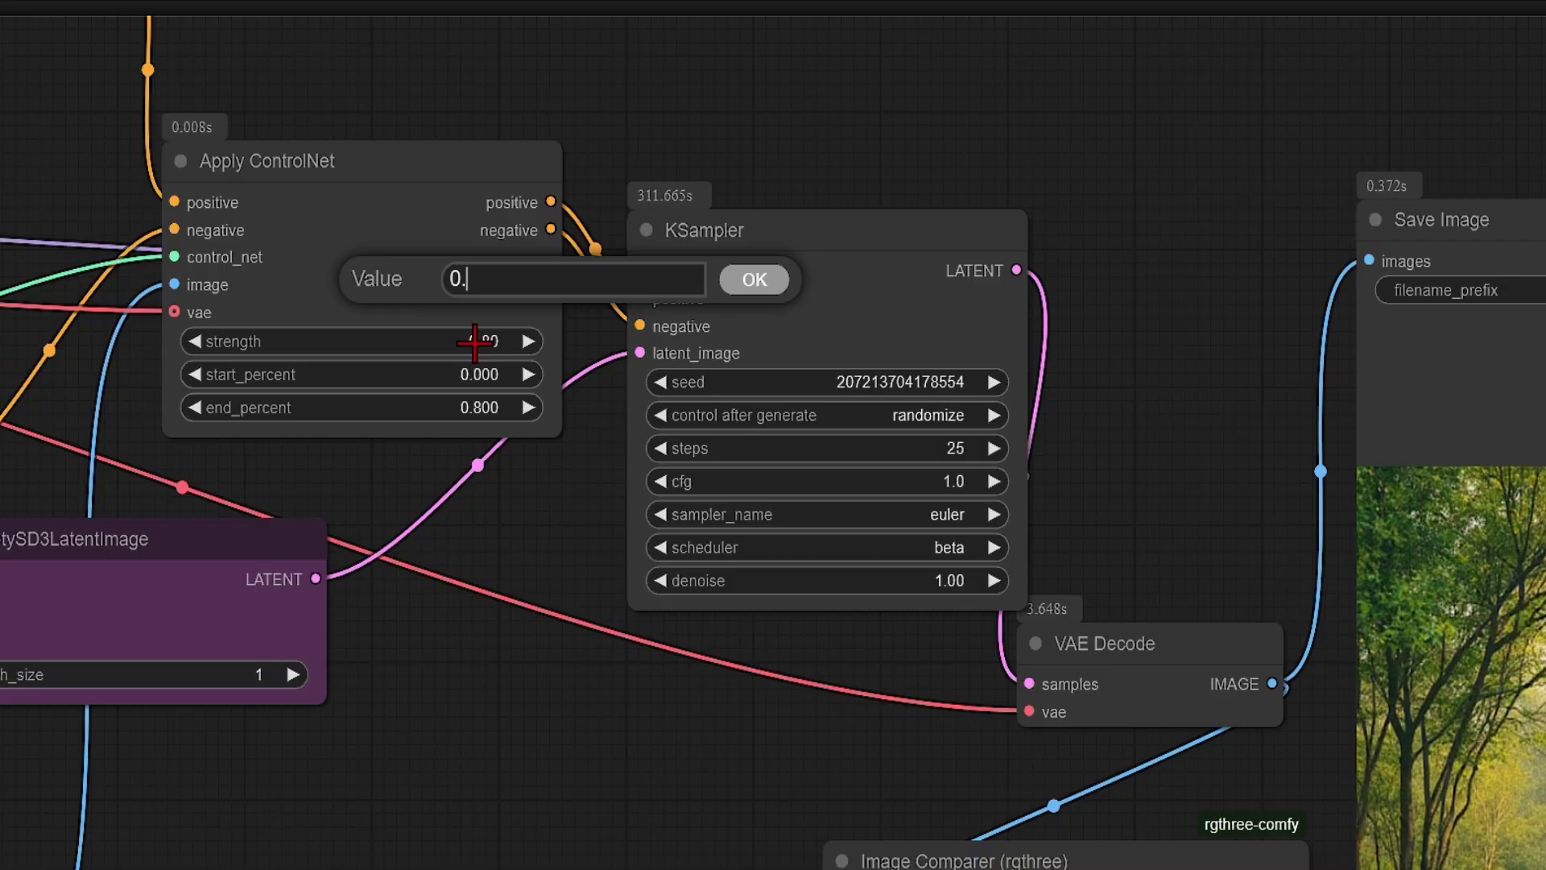
type("35")
left_click(747, 280)
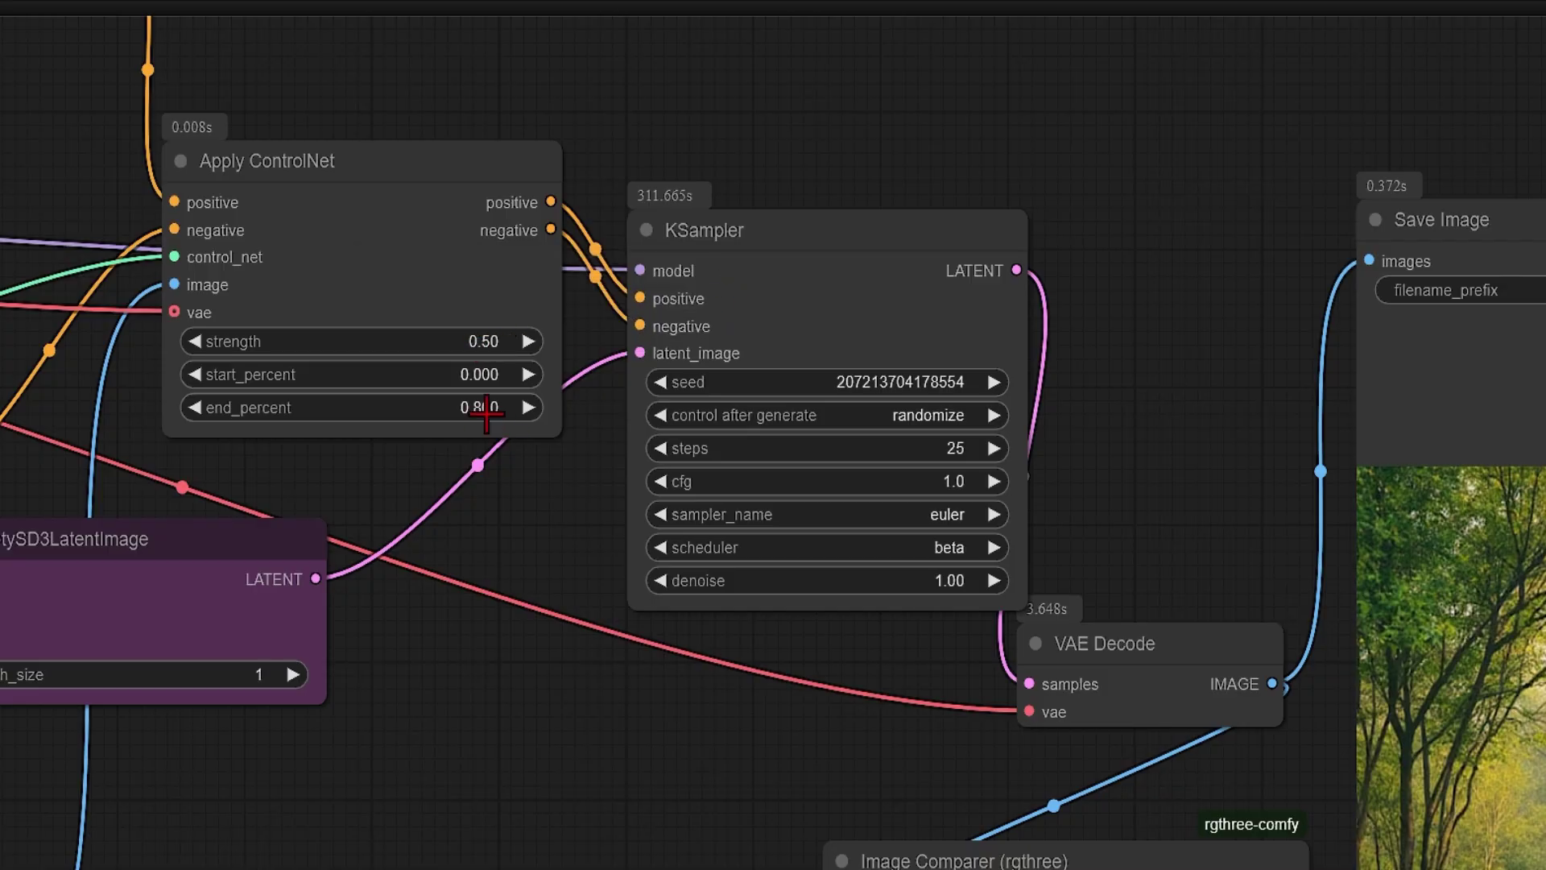
left_click(483, 407)
type("0.5")
left_click(765, 350)
Queue a new render with Ctrl+Enter and zoom in on the resulting museum image.
key("ctrl+Return")
scroll(761, 338, "down", 5)
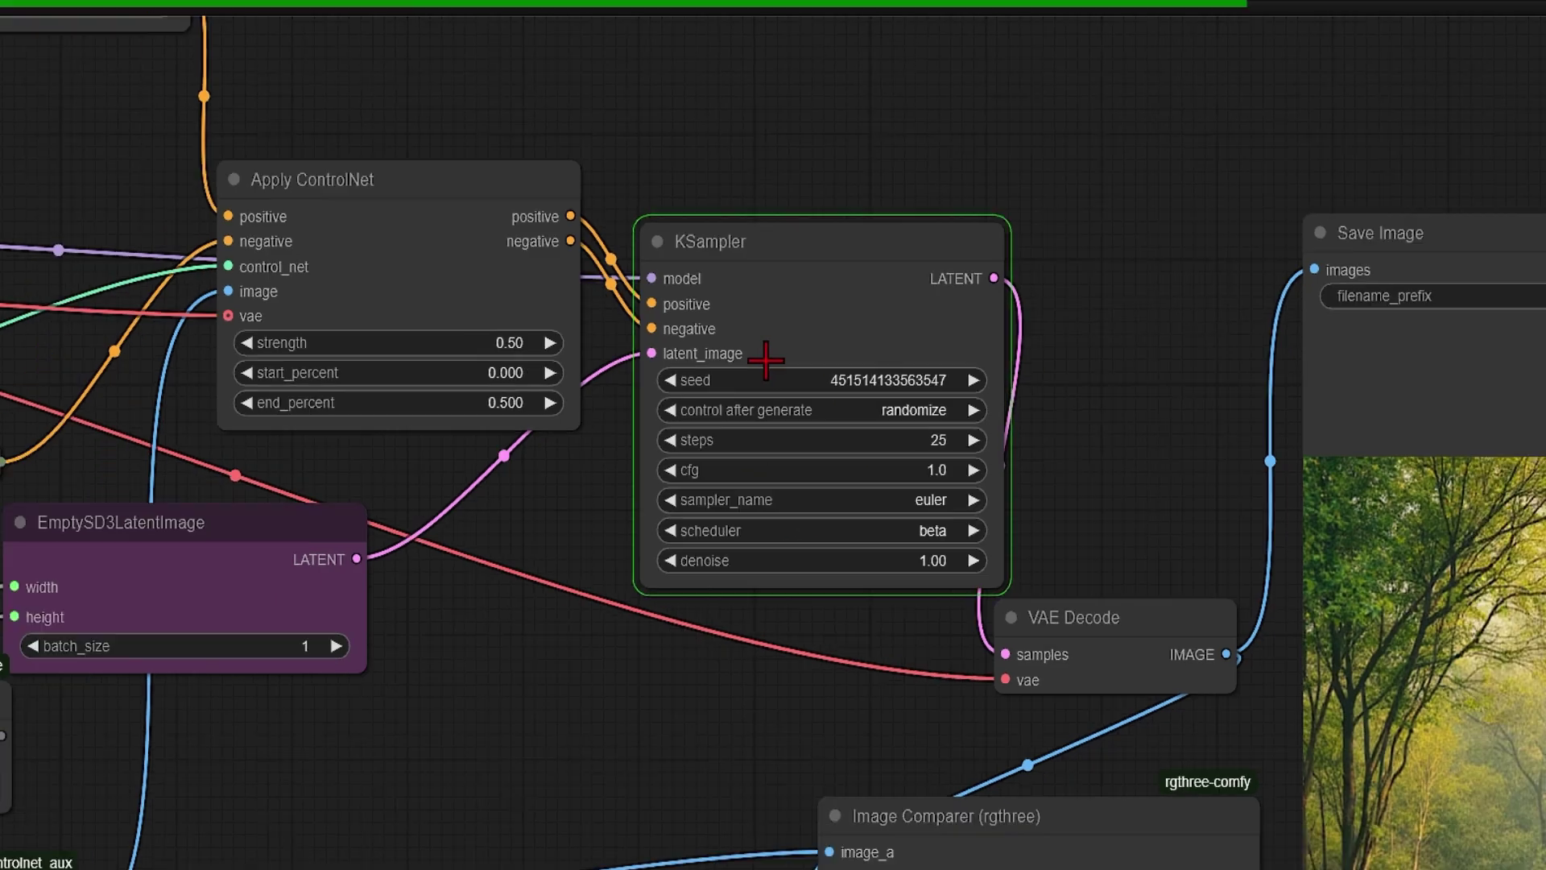
scroll(951, 532, "up", 3)
scroll(950, 531, "down", 3)
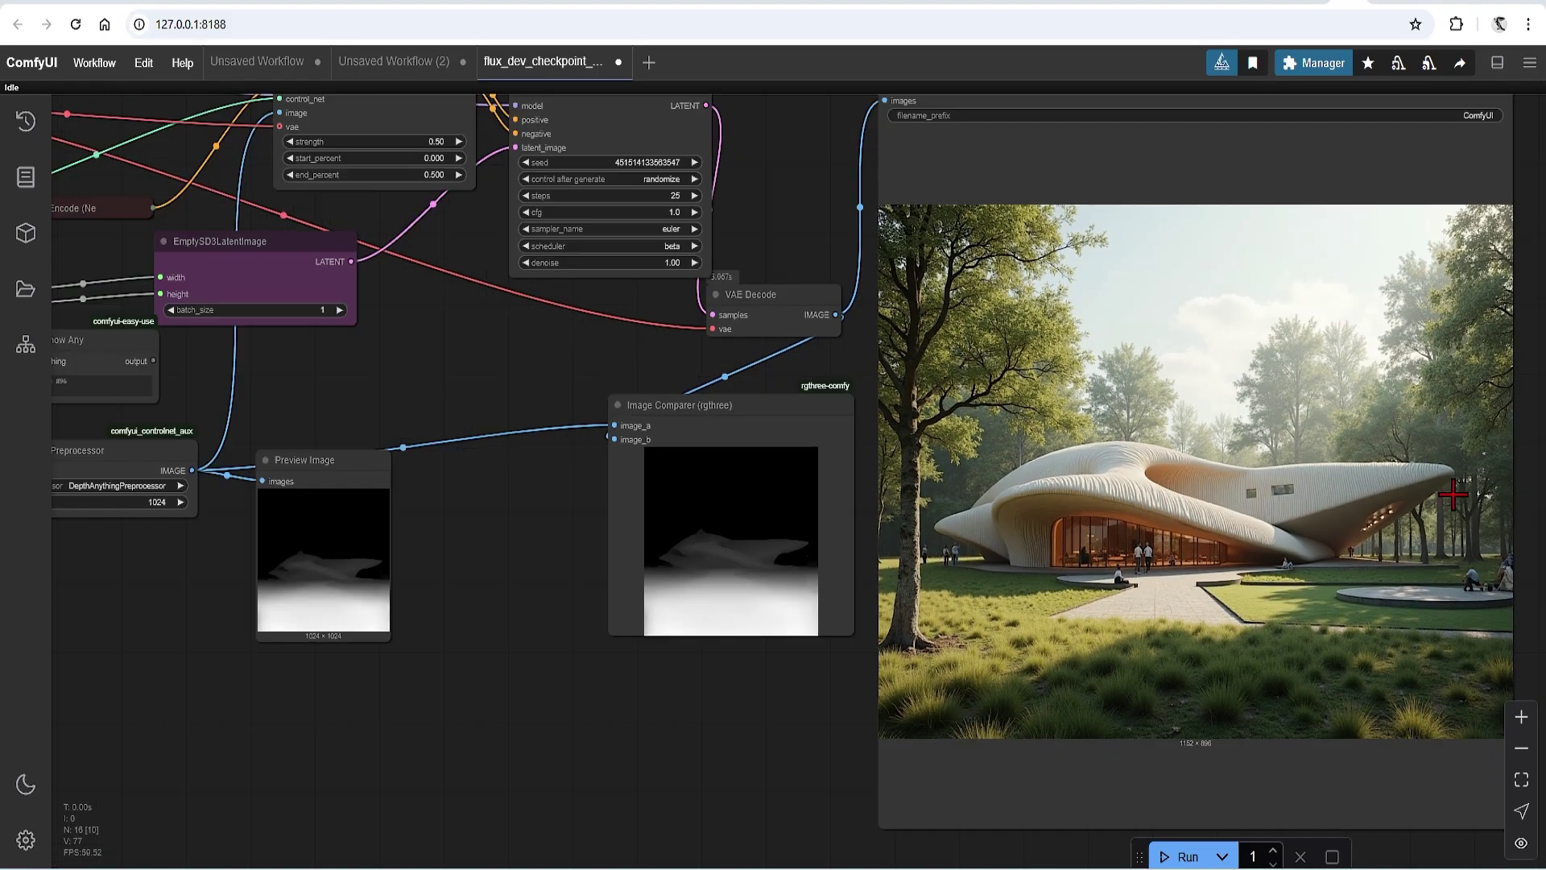
scroll(1006, 547, "up", 3)
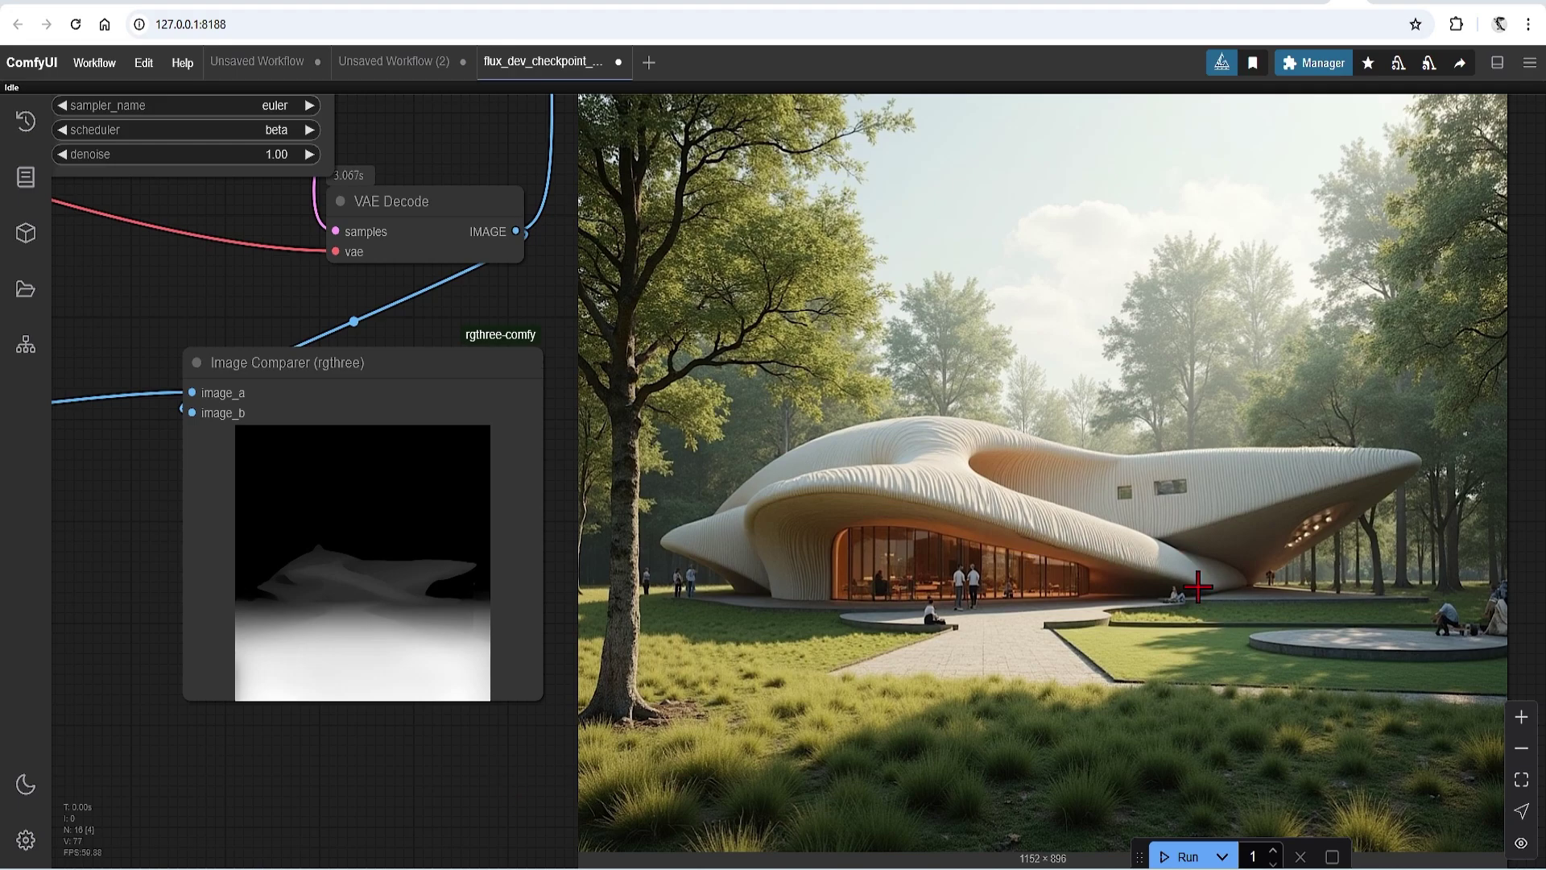
scroll(1259, 473, "down", 5)
Switch the AIO Aux Preprocessor to CannyEdgePreprocessor.
scroll(590, 535, "up", 4)
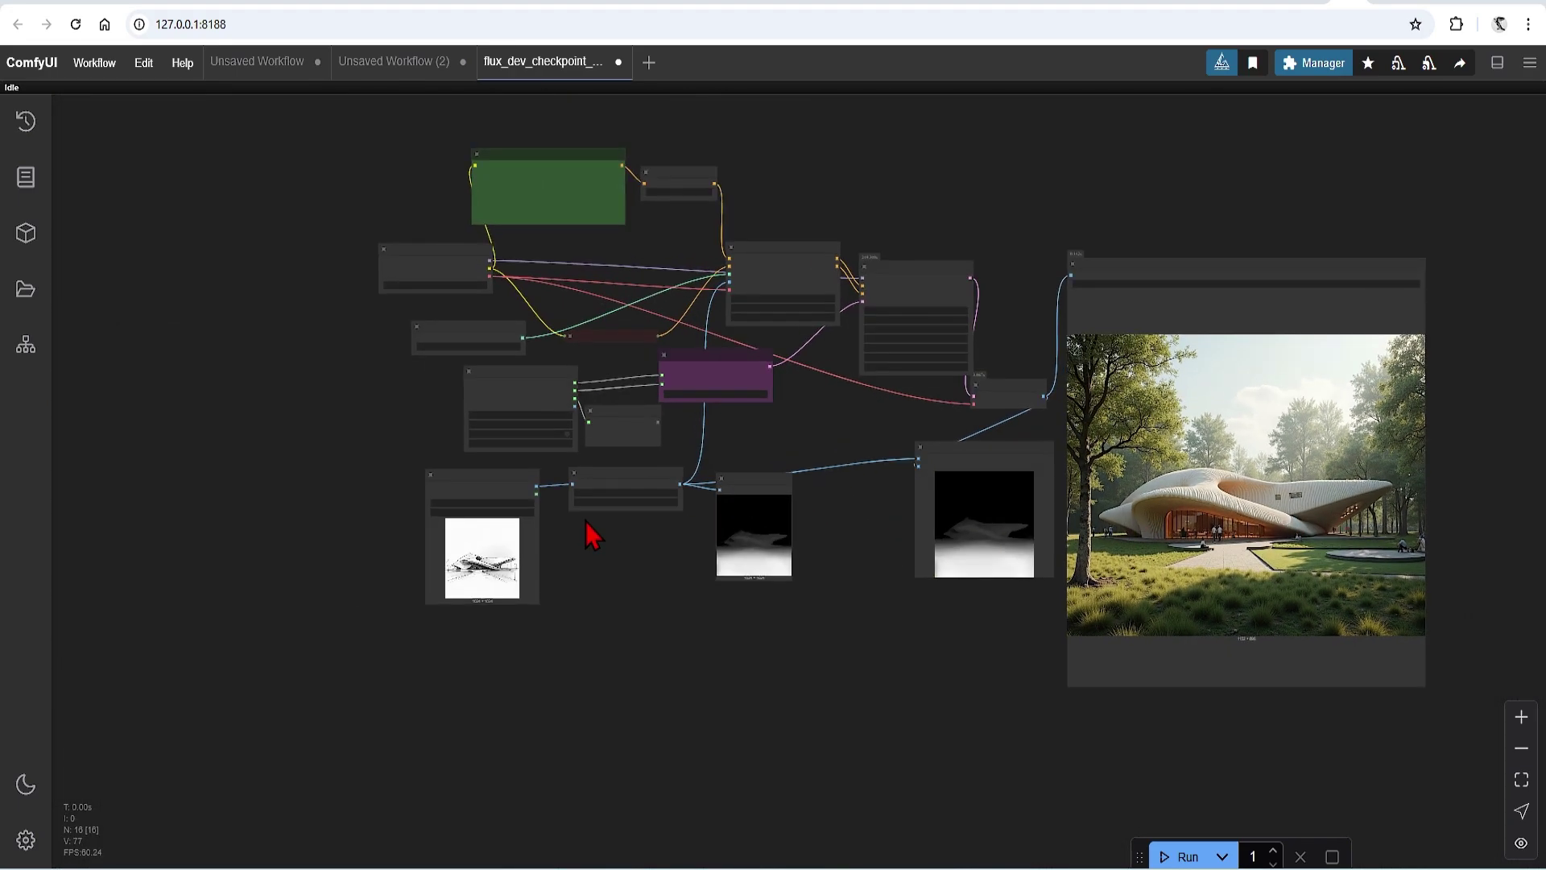
left_click(695, 448)
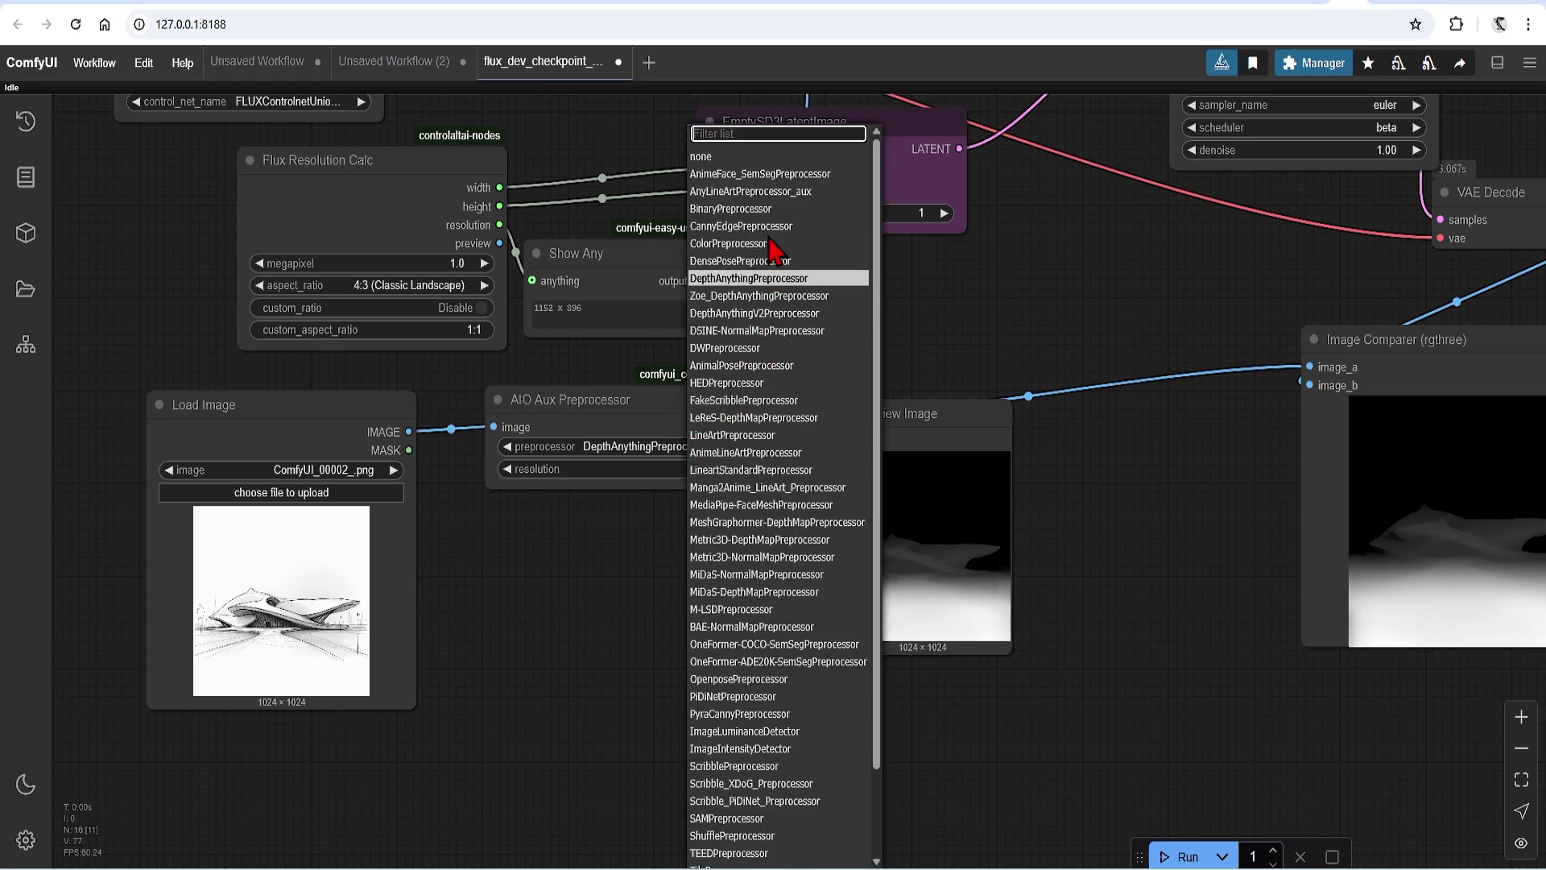
key("Escape")
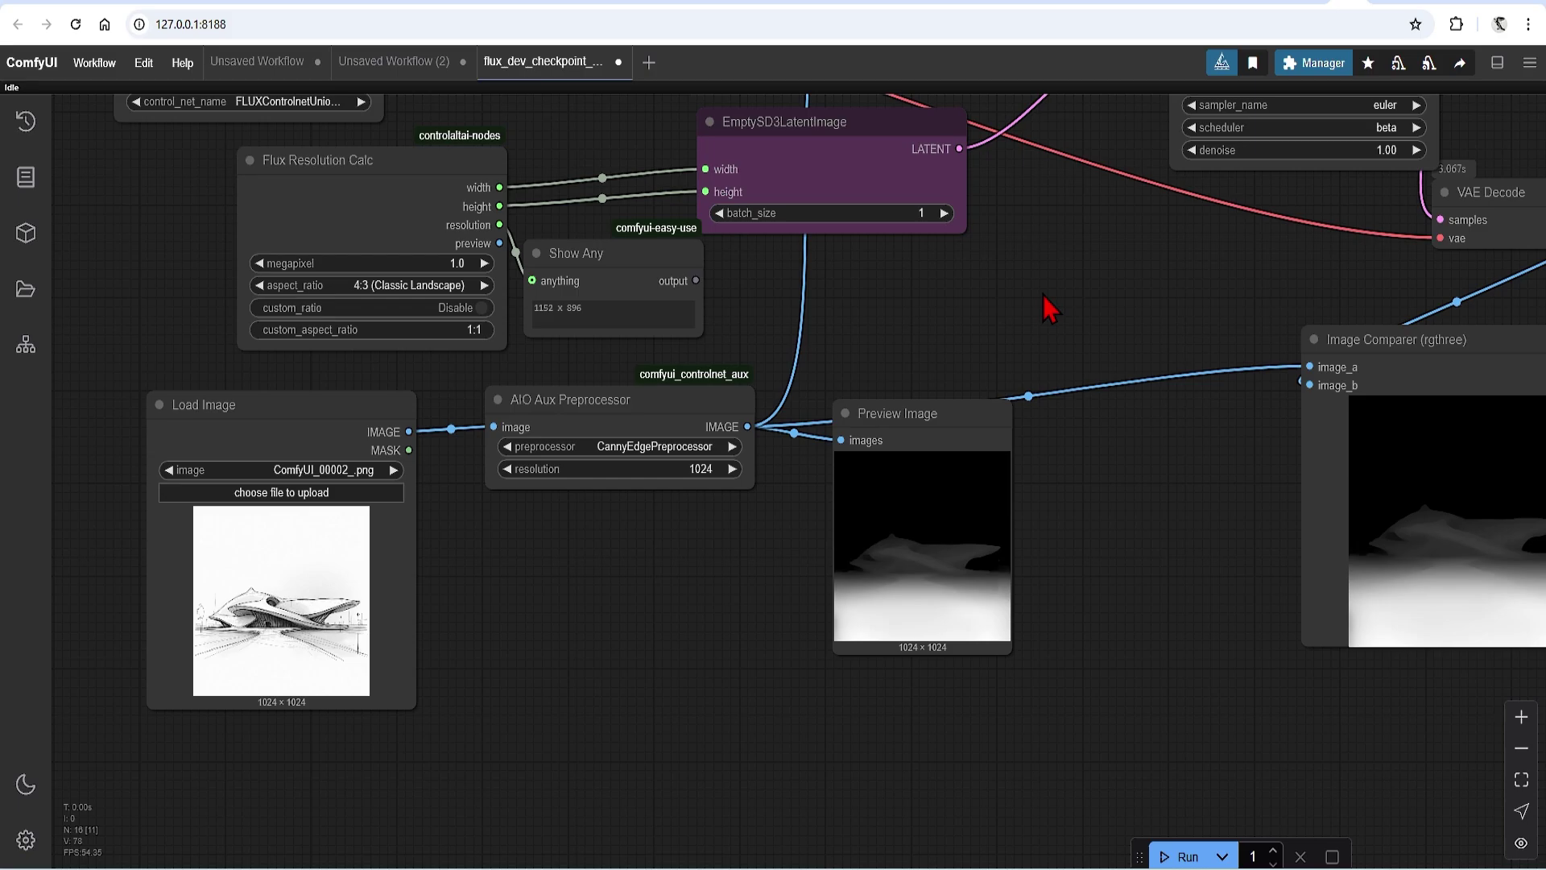
scroll(835, 718, "down", 3)
scroll(521, 190, "down", 1)
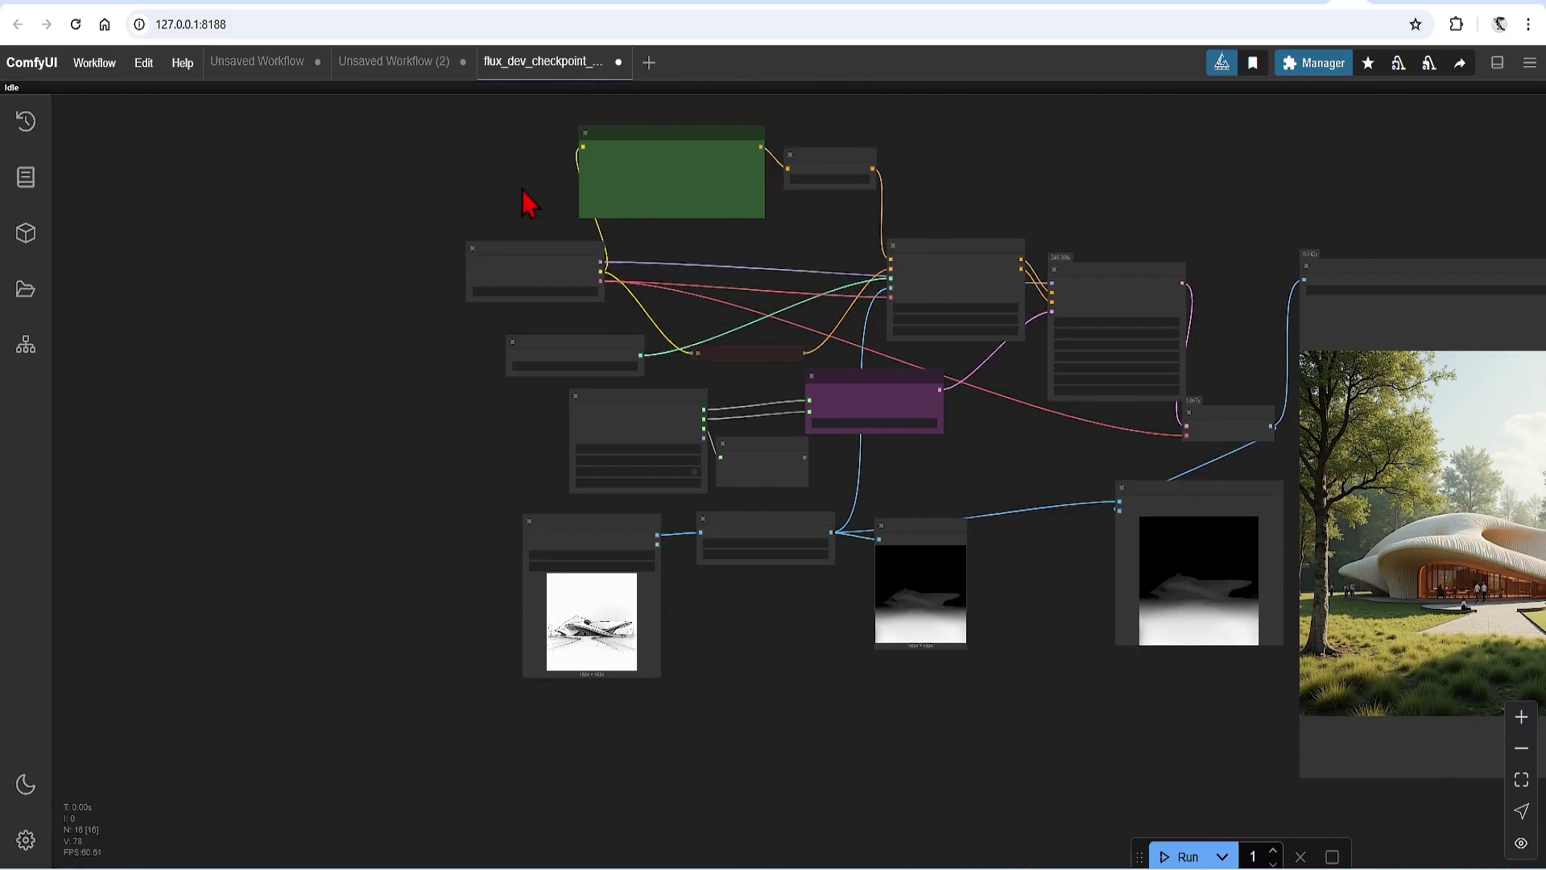
Box-select the generation nodes and bypass them.
left_click_drag(443, 120, 1294, 515)
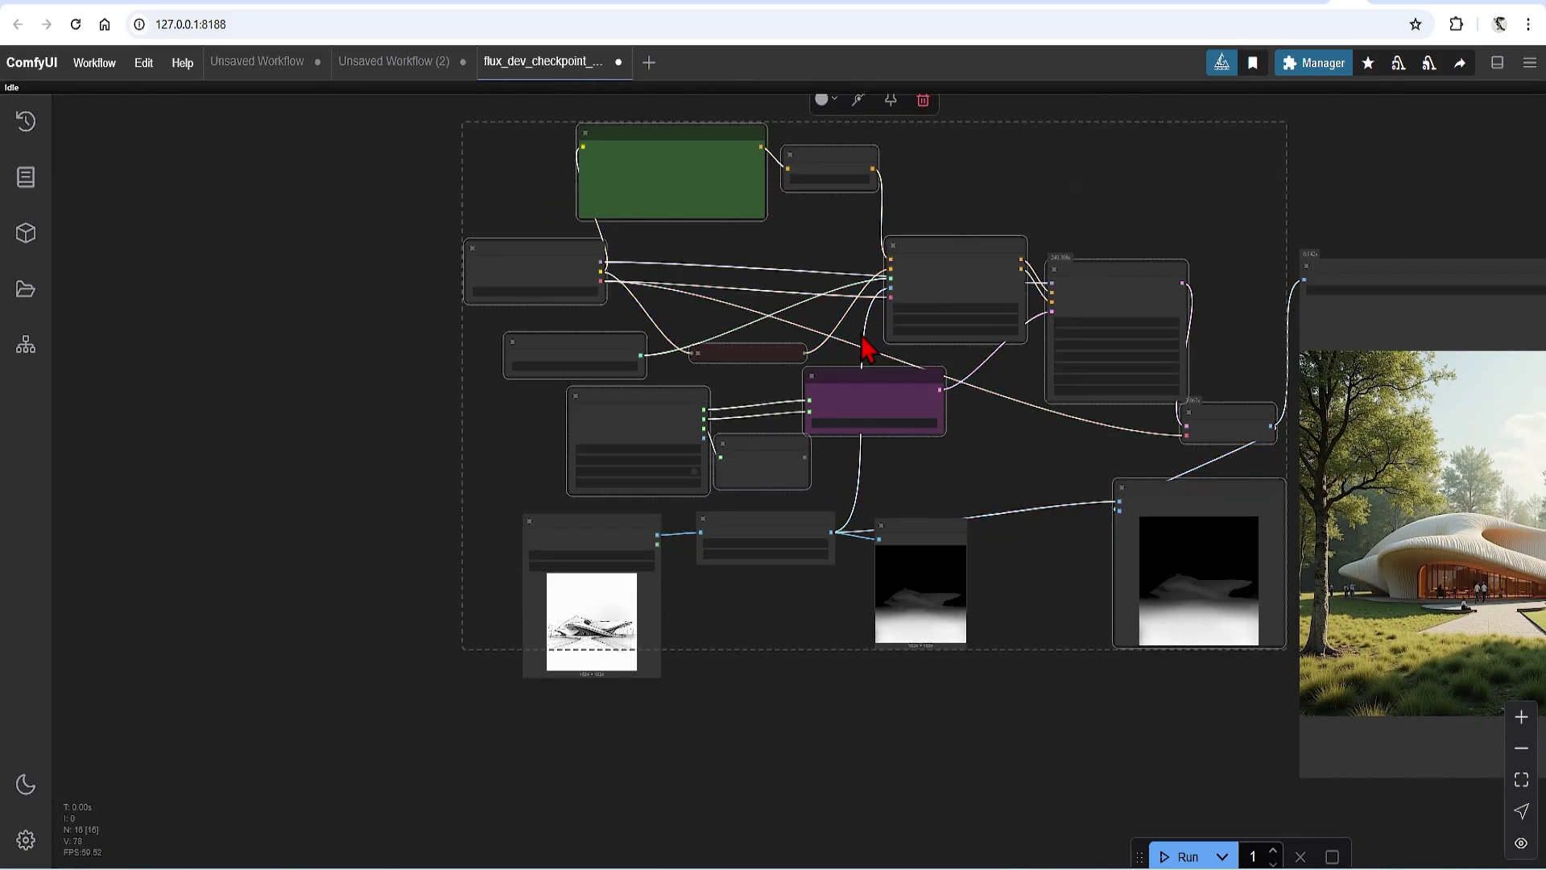
scroll(894, 377, "up", 2)
right_click(895, 372)
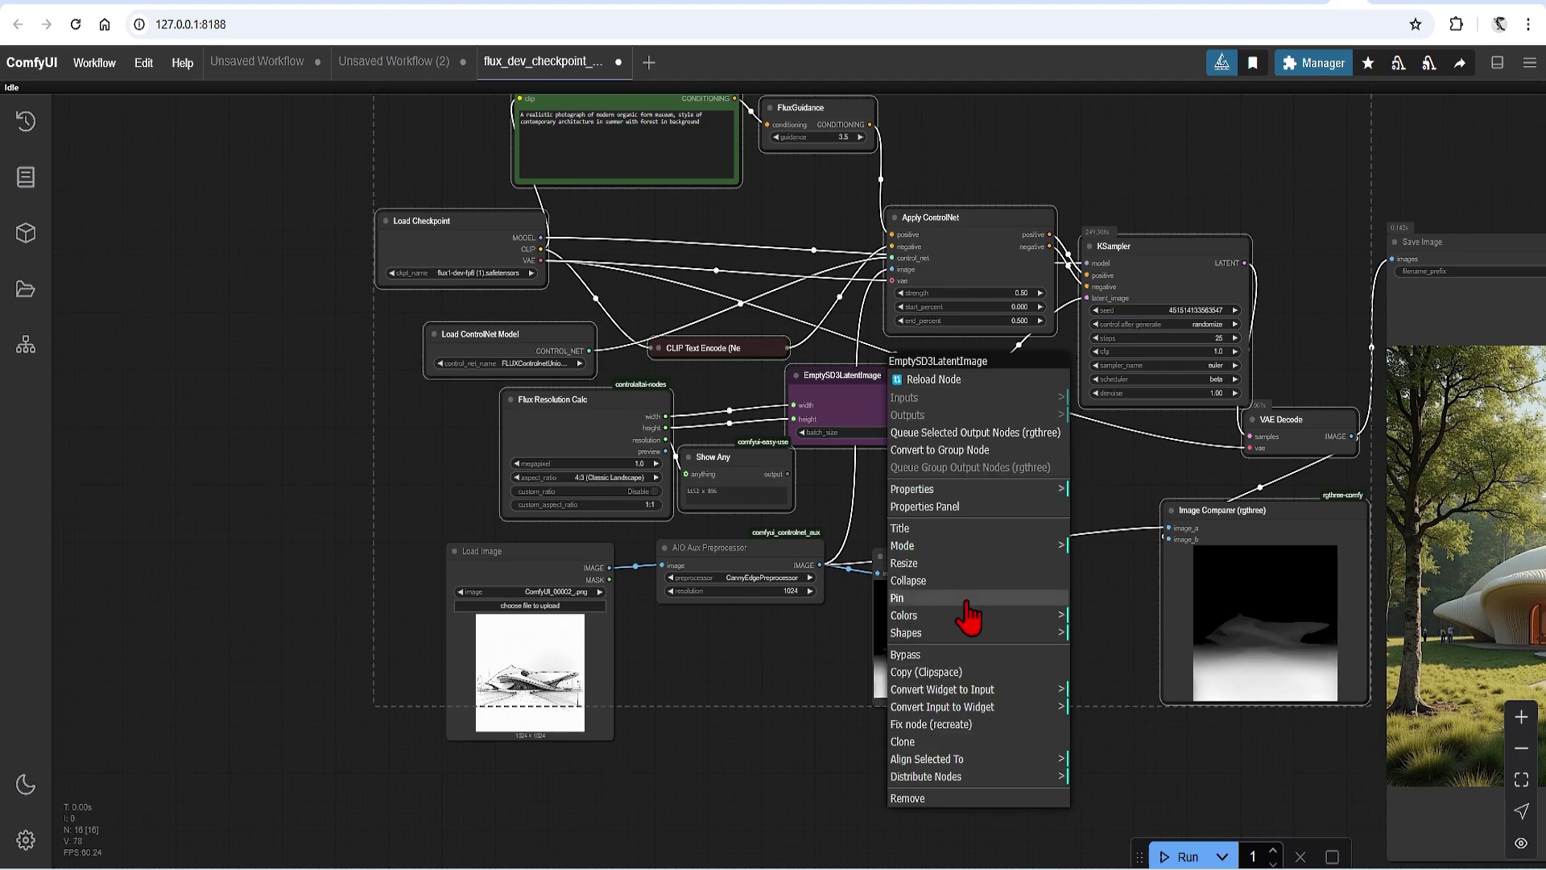
left_click(958, 655)
left_click(789, 745)
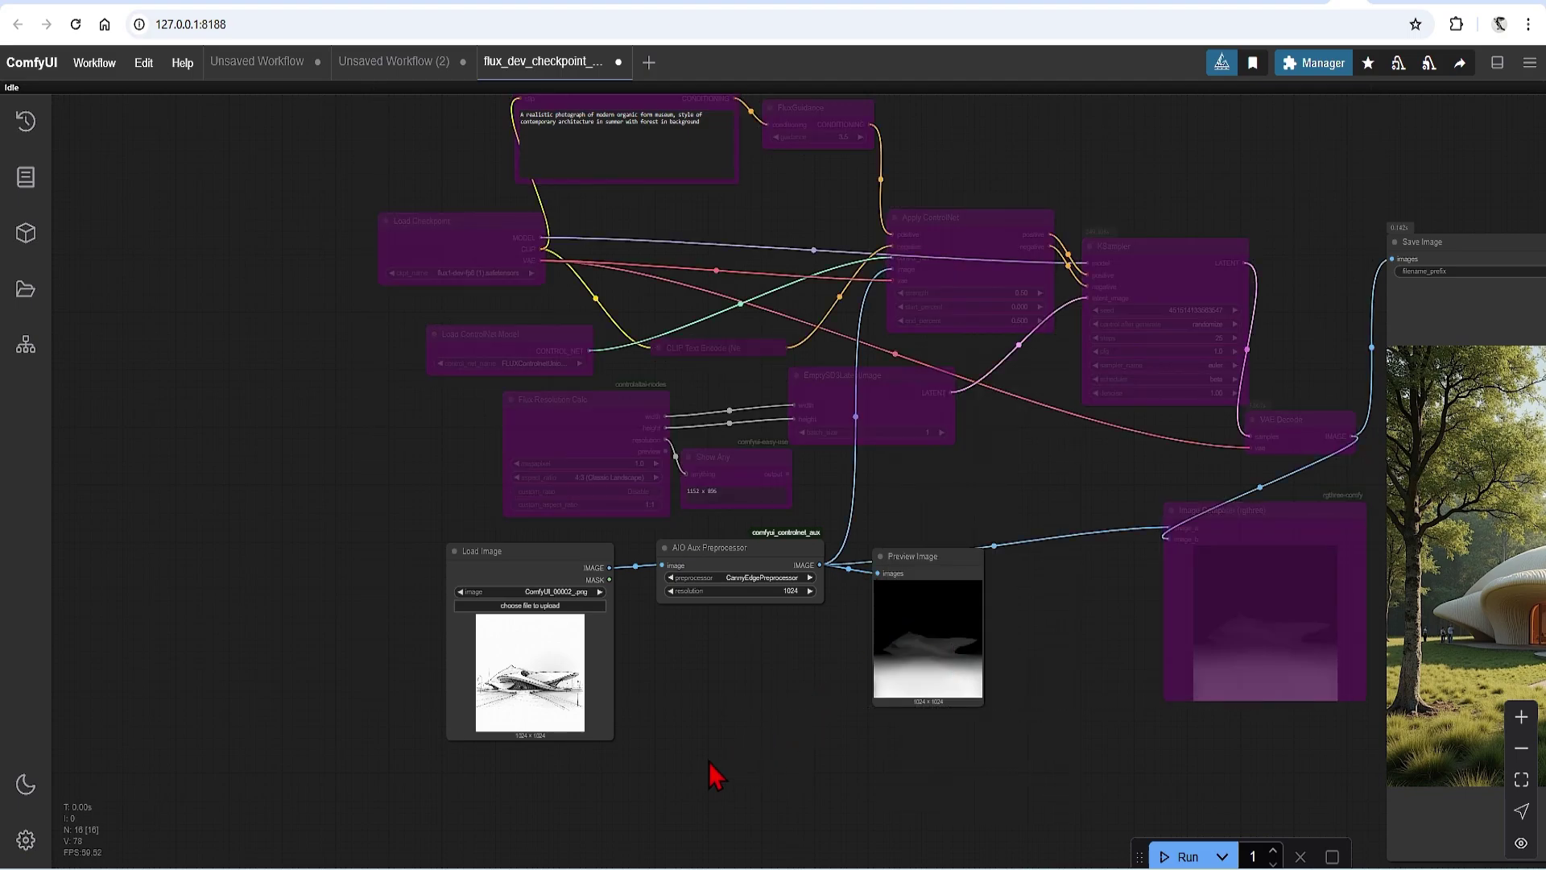
scroll(709, 762, "up", 5)
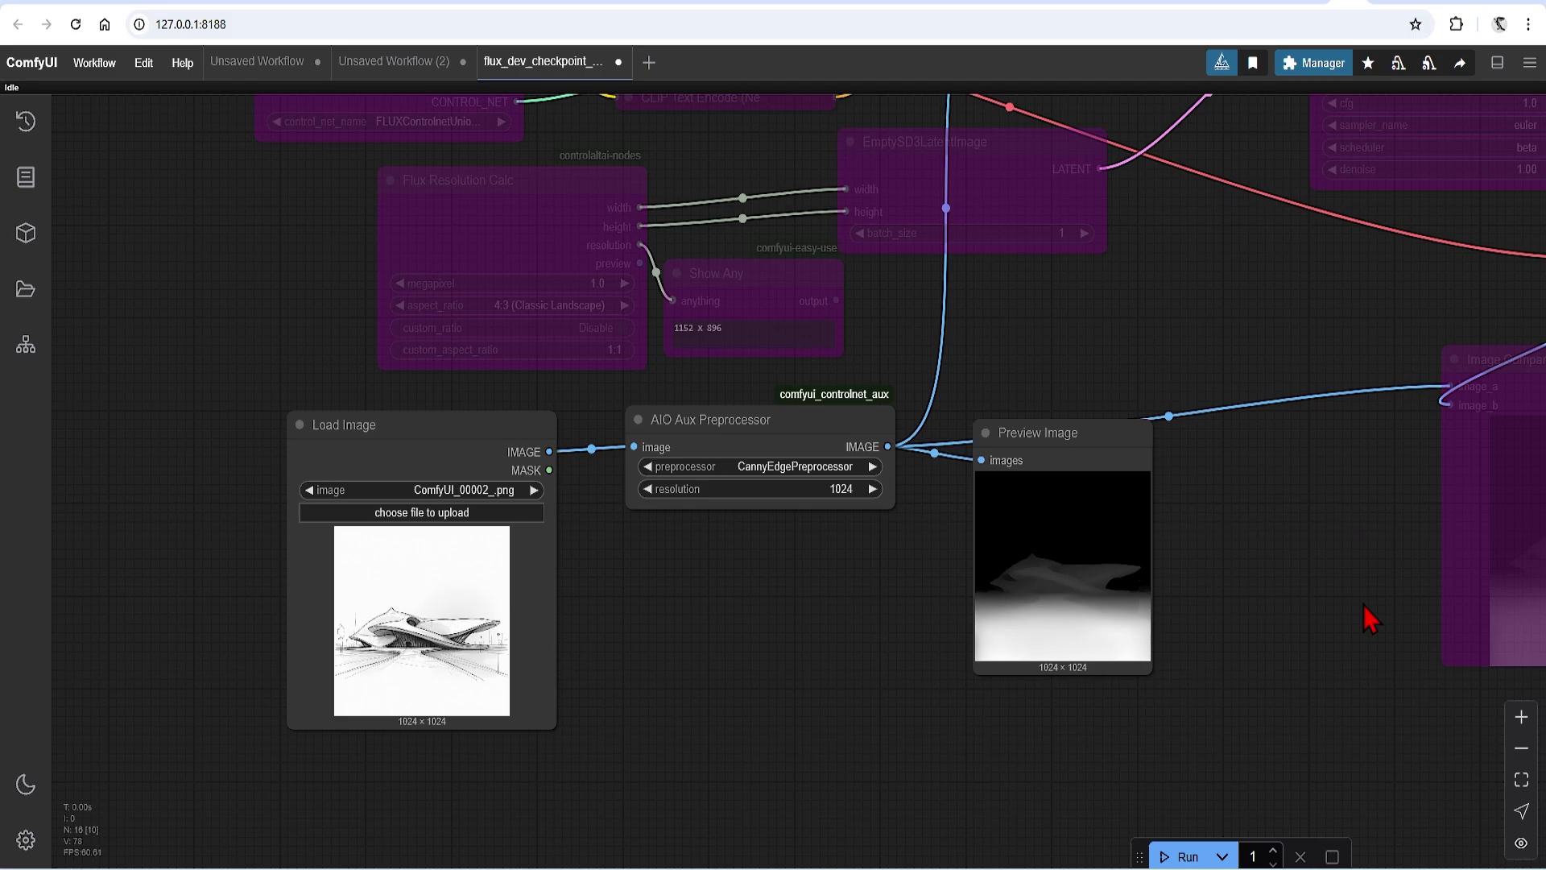
Run the workflow to preview the sketch's Canny edge map, then select all nodes.
left_click(1178, 856)
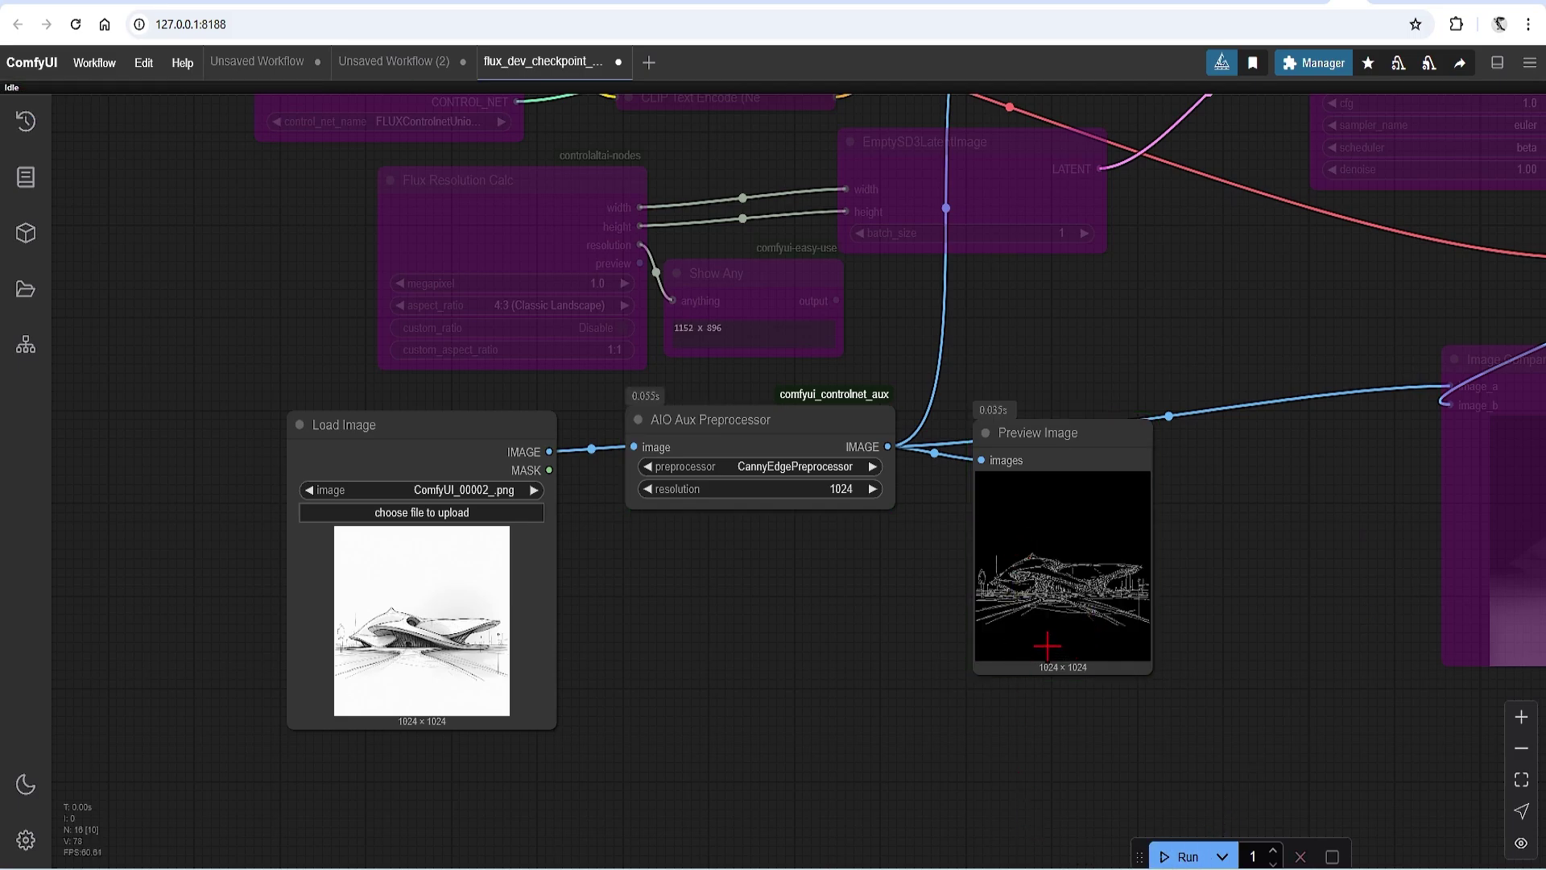
scroll(1111, 620, "up", 5)
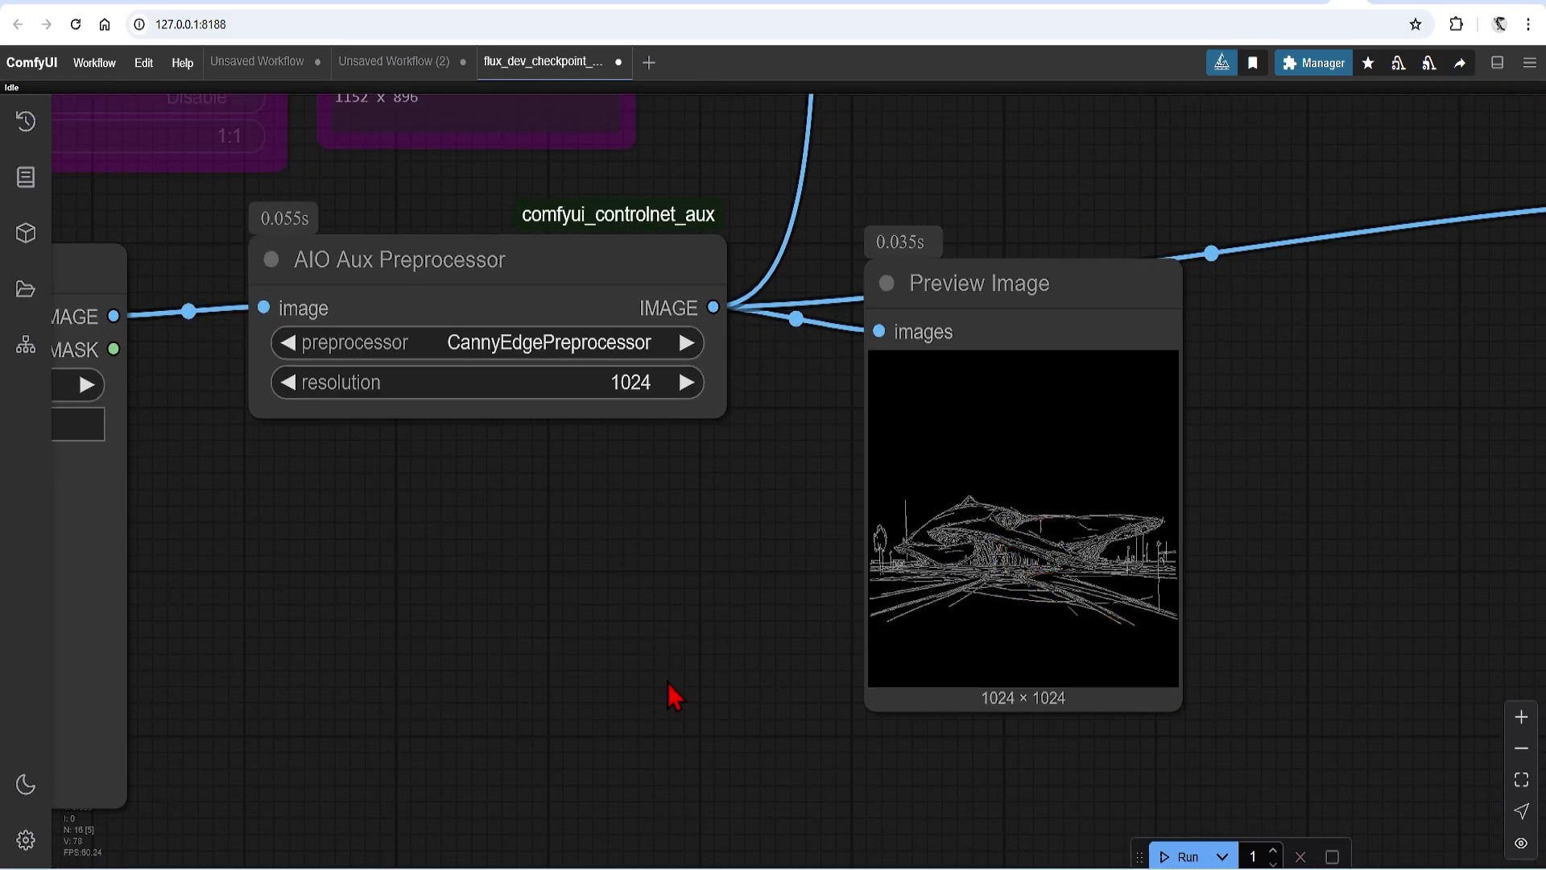
scroll(708, 669, "down", 10)
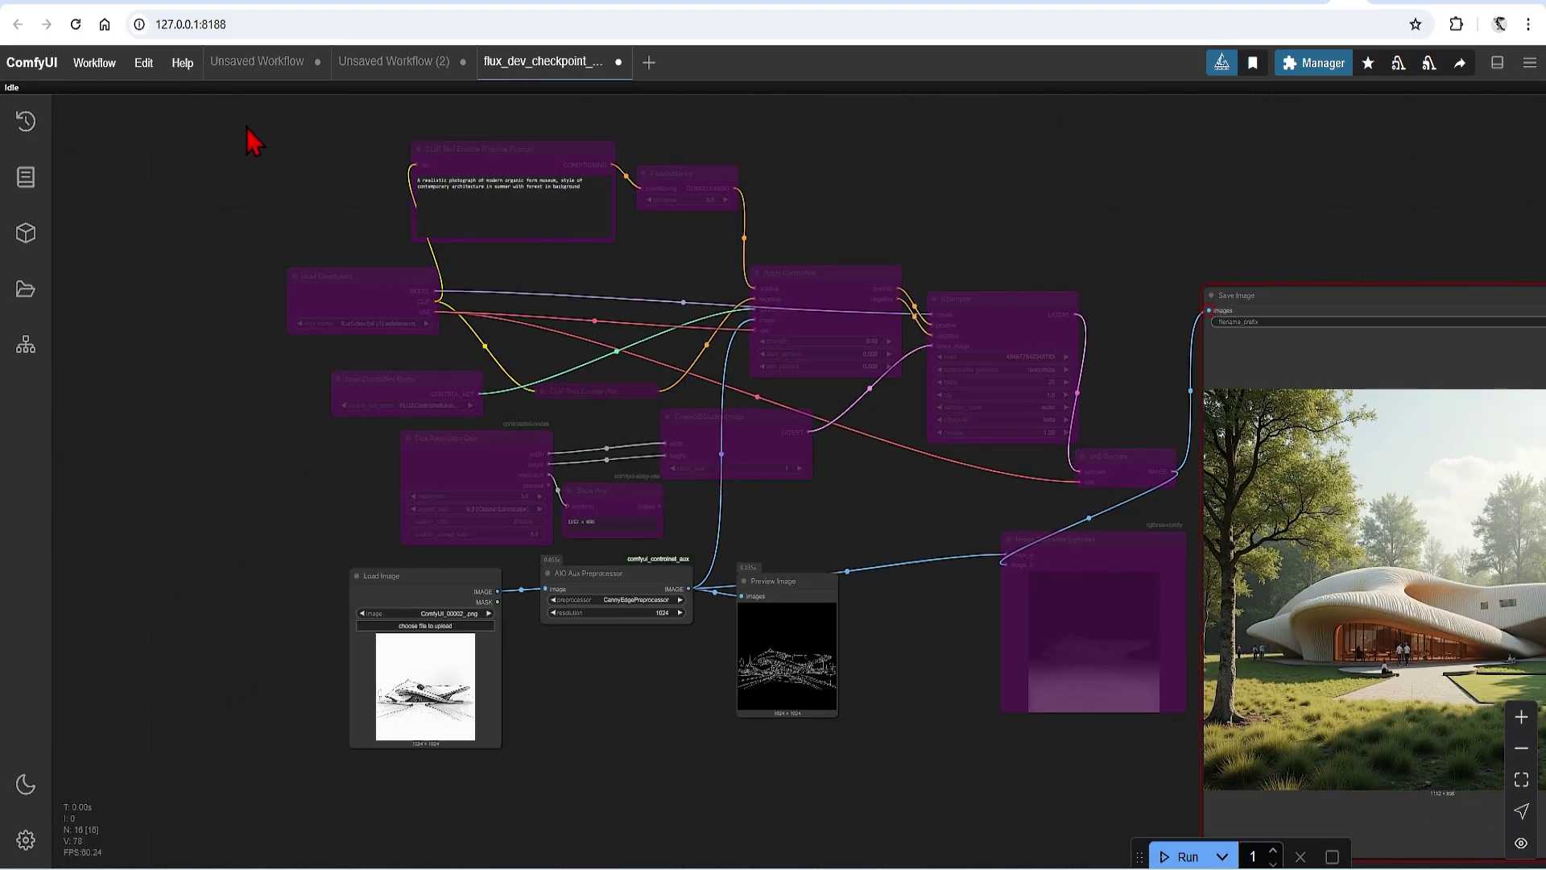
left_click_drag(247, 128, 1199, 772)
Un-bypass the selected nodes so the generation nodes are active again.
right_click(1022, 299)
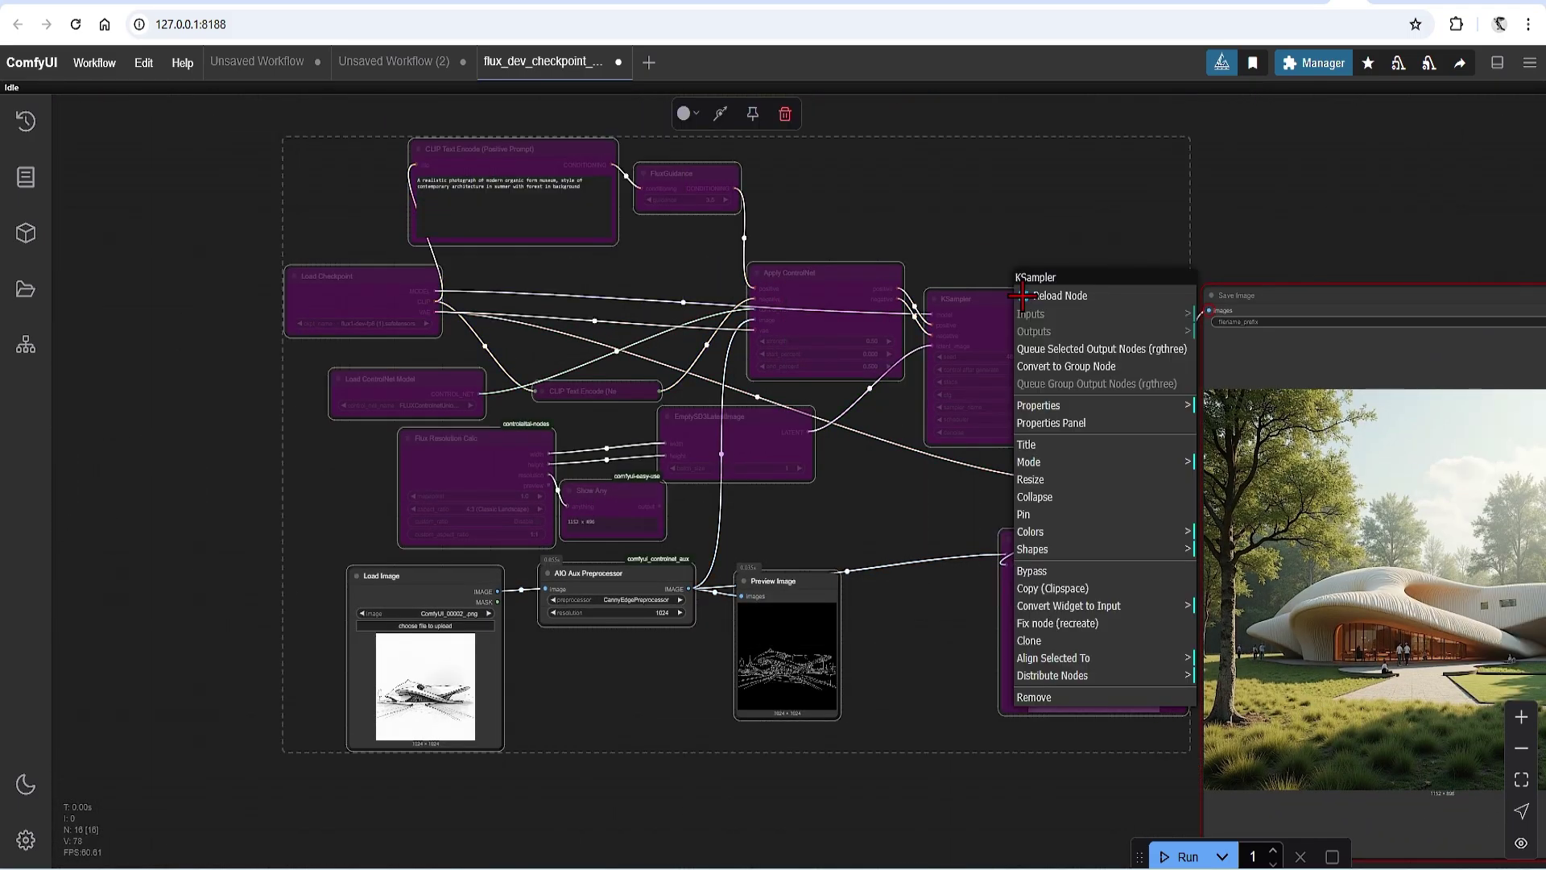
left_click(1074, 573)
left_click(931, 515)
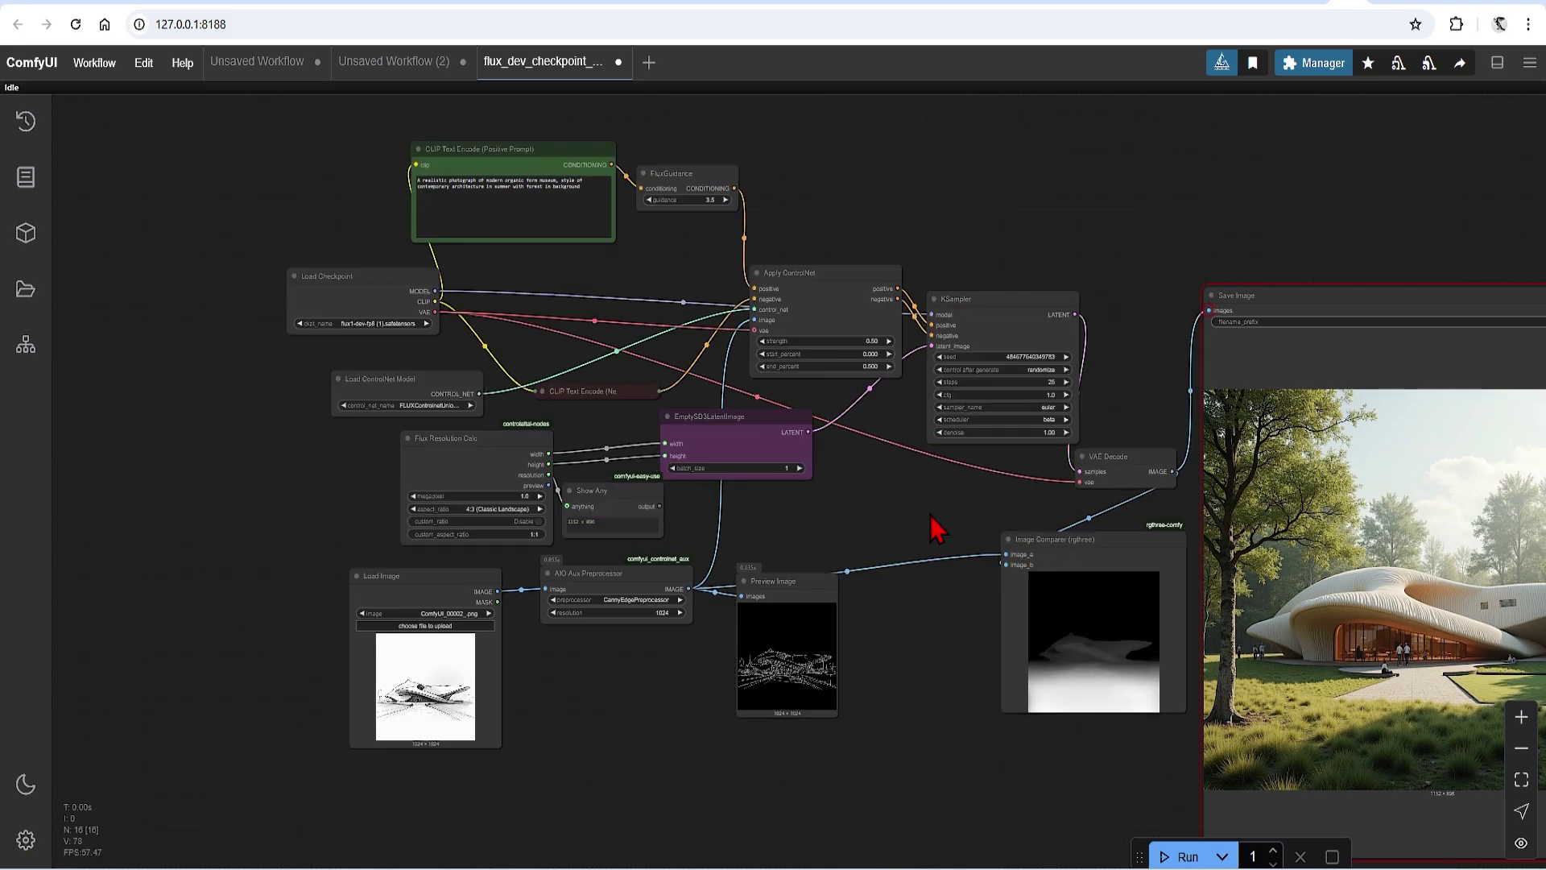
scroll(909, 392, "up", 6)
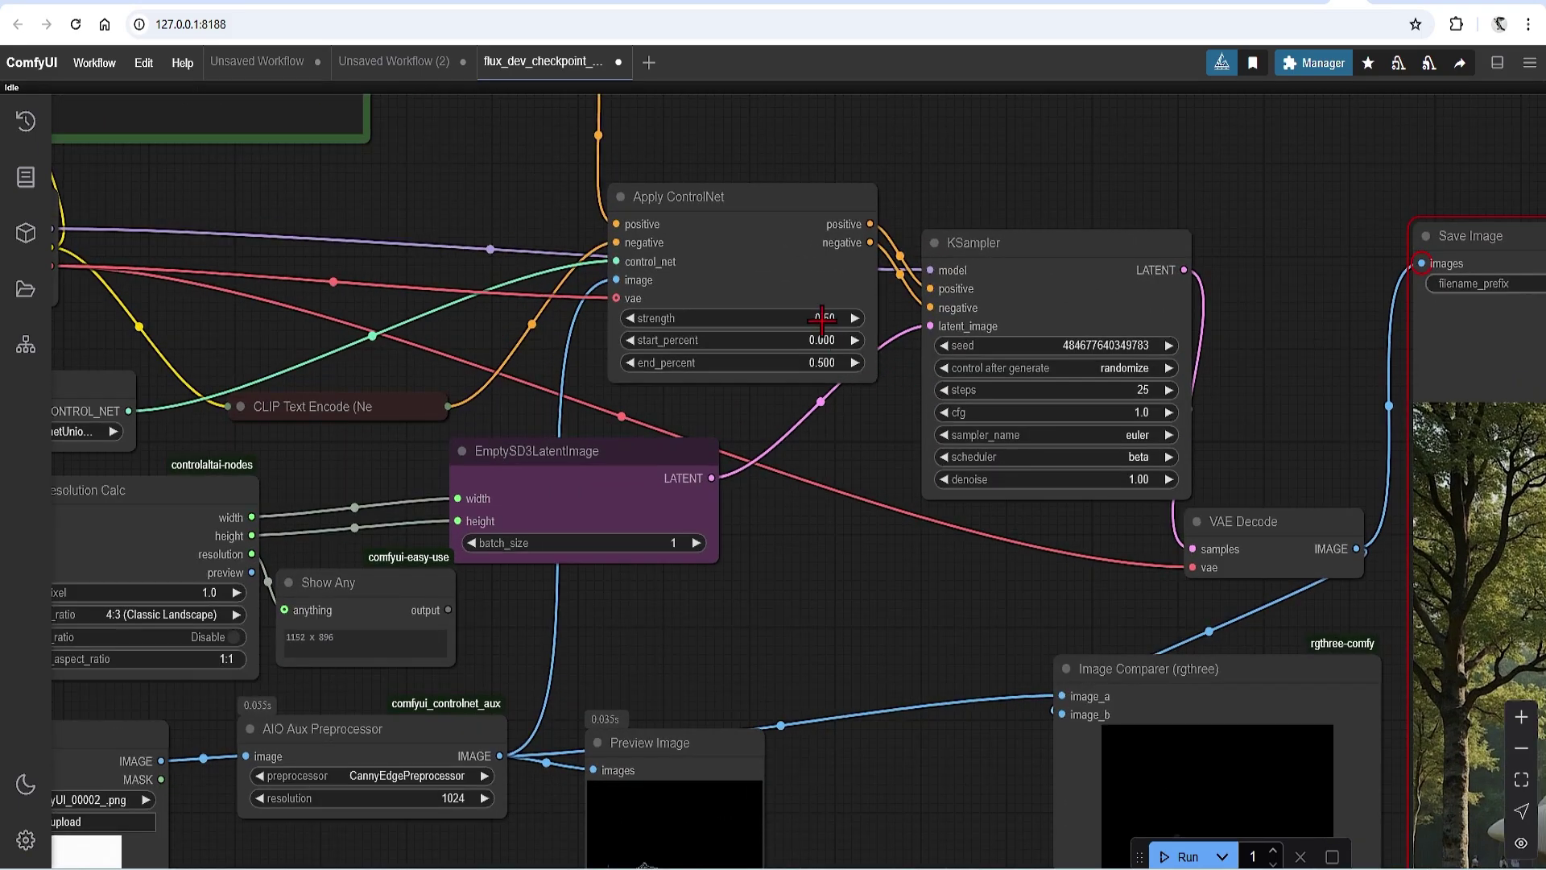
Set Apply ControlNet strength and end_percent both to 0.70.
left_click(822, 318)
type("0.7")
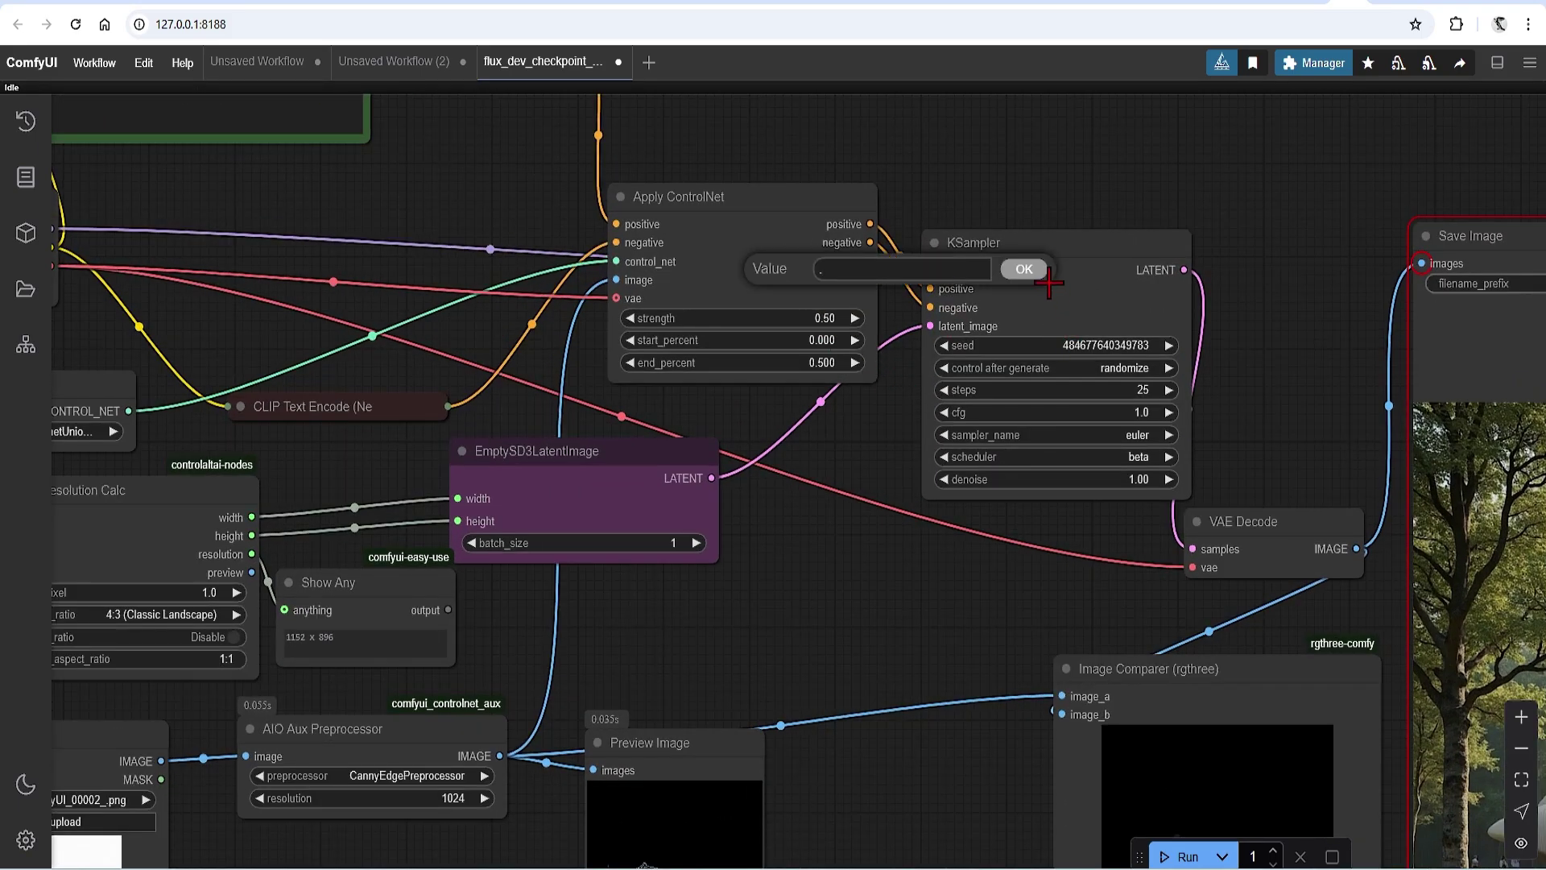
left_click(1024, 268)
left_click(828, 356)
type("0.7")
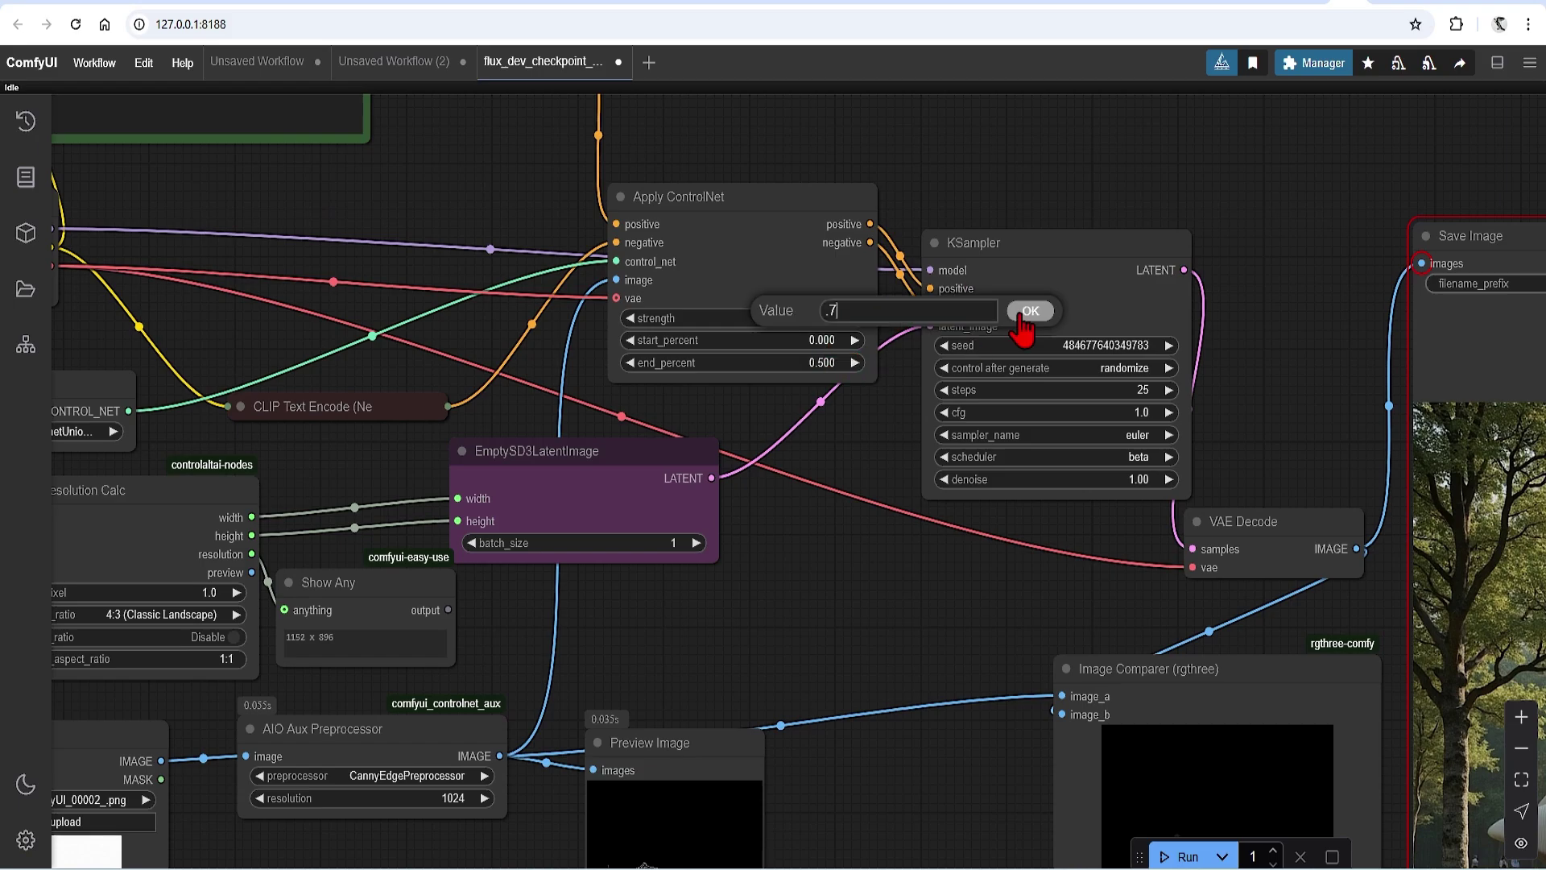
left_click(1024, 313)
key(".")
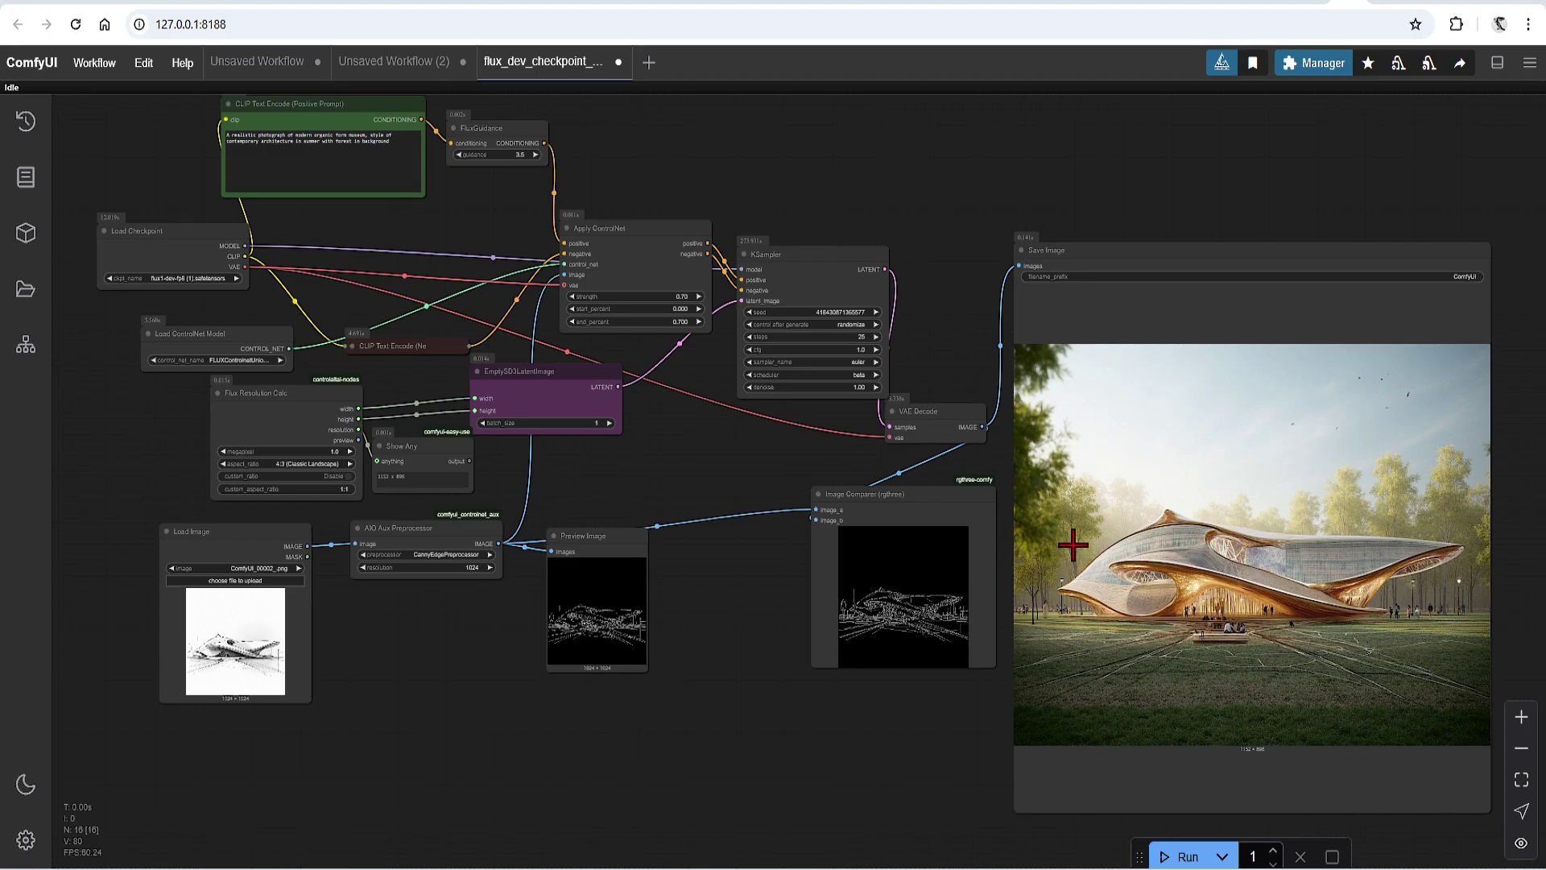
scroll(1265, 598, "up", 5)
scroll(789, 640, "up", 5)
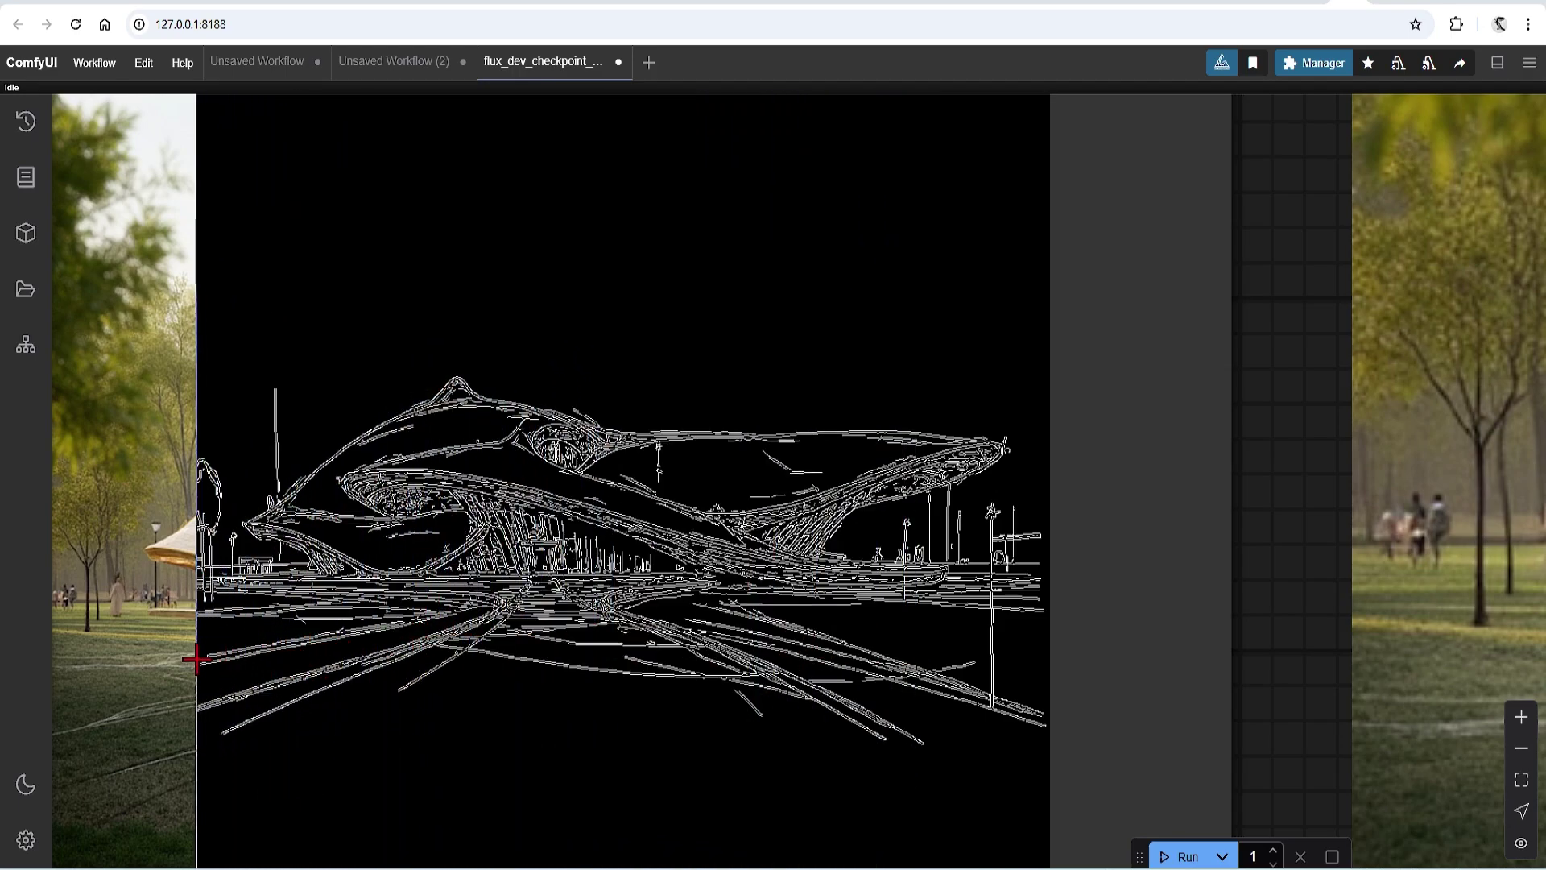
scroll(667, 628, "down", 5)
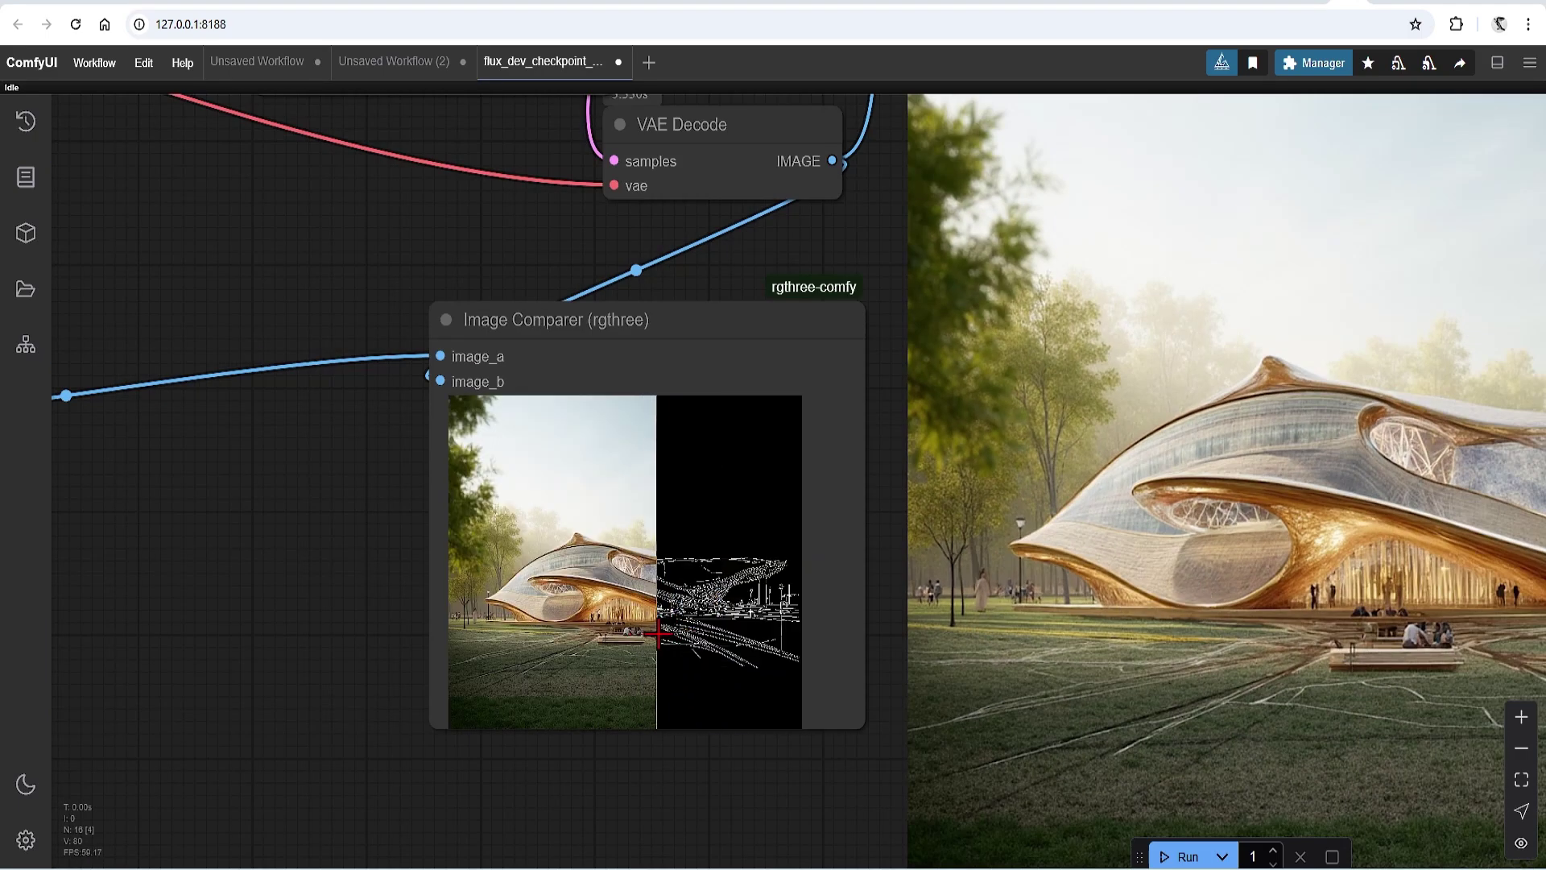
scroll(1215, 532, "down", 6)
Change Flux Resolution Calc's aspect ratio to 1:1 (Perfect Square), giving 1024 x 1024.
scroll(396, 467, "up", 3)
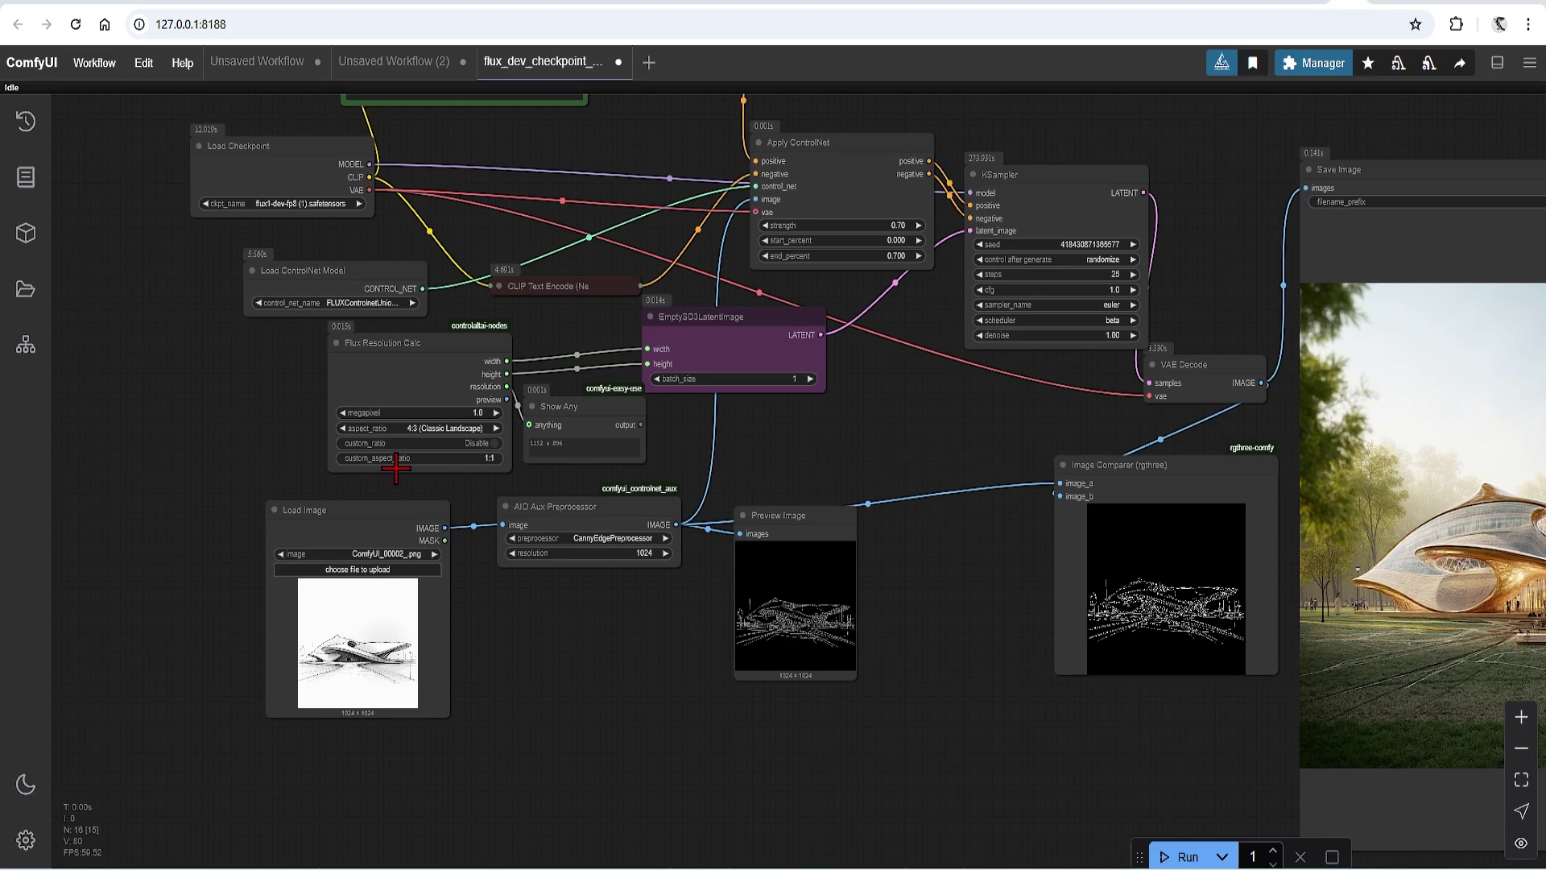
scroll(395, 469, "up", 2)
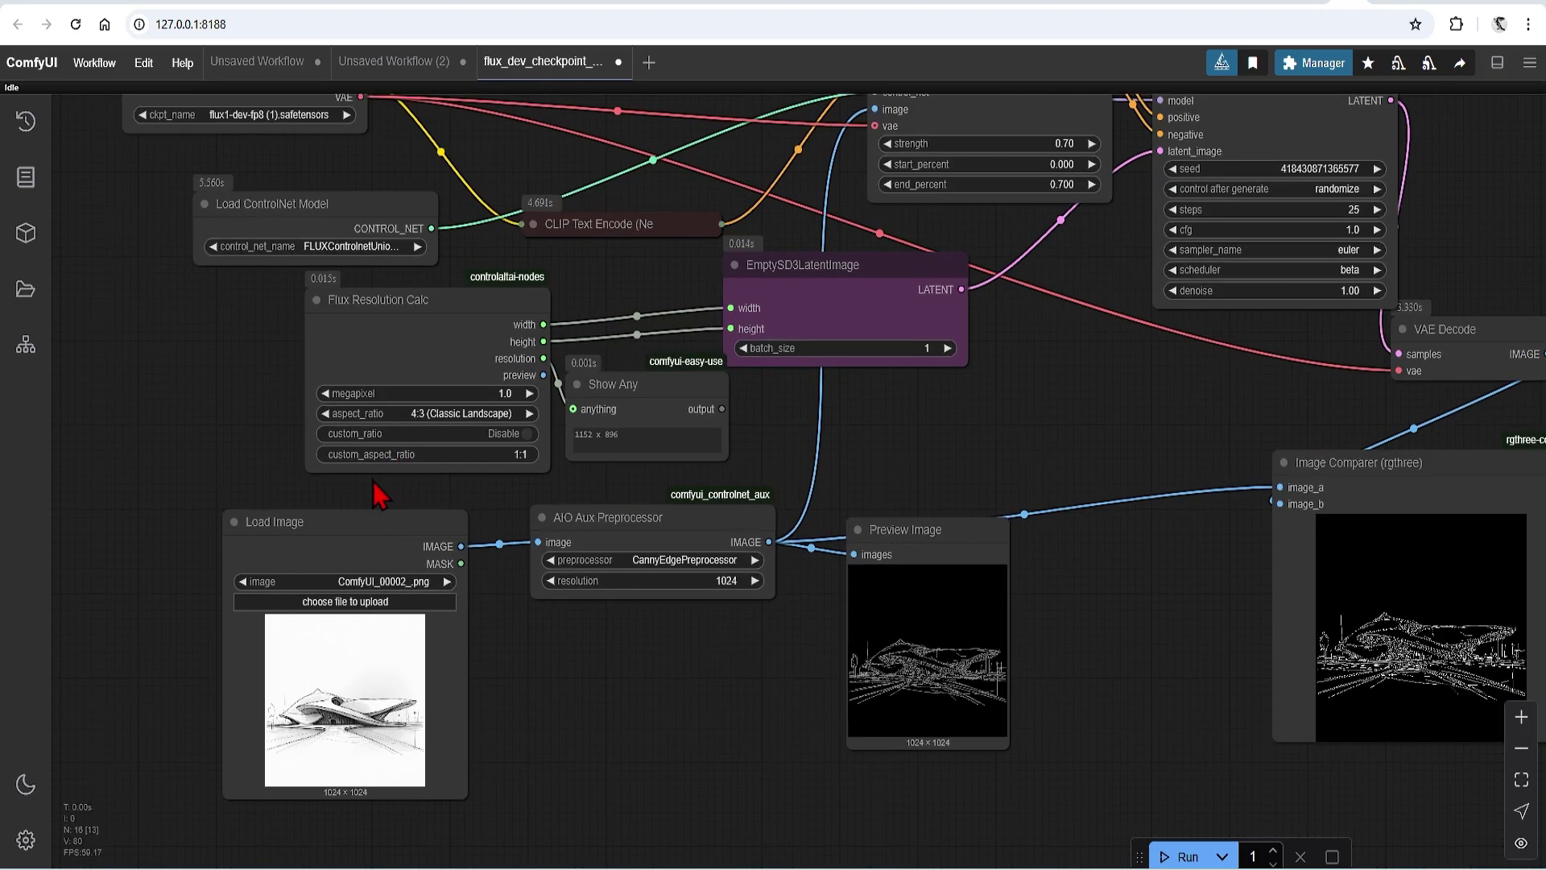
left_click(445, 413)
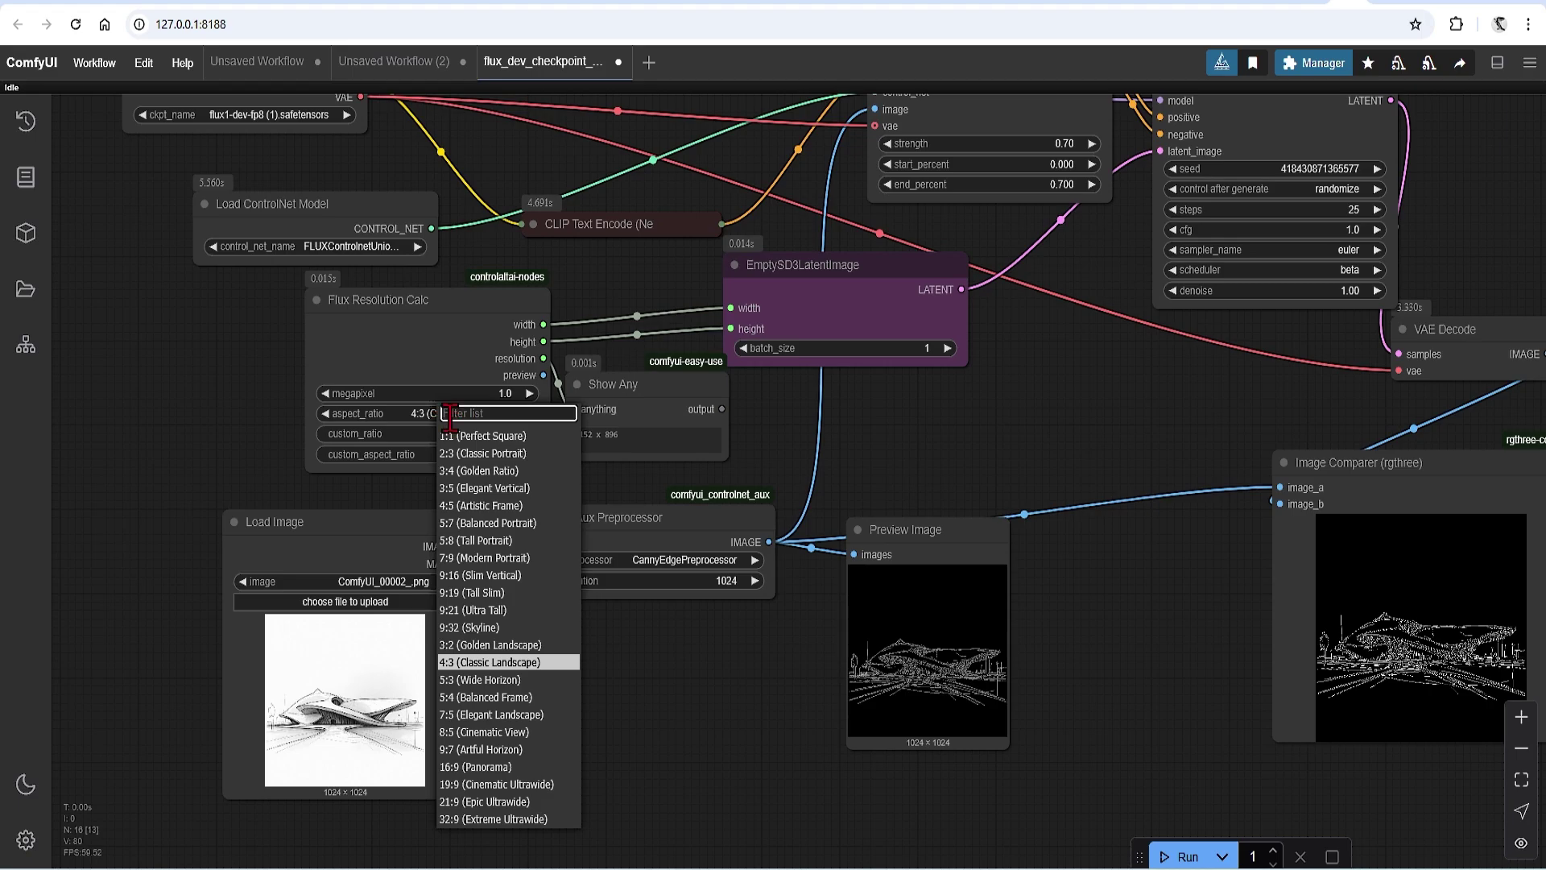
key("Escape")
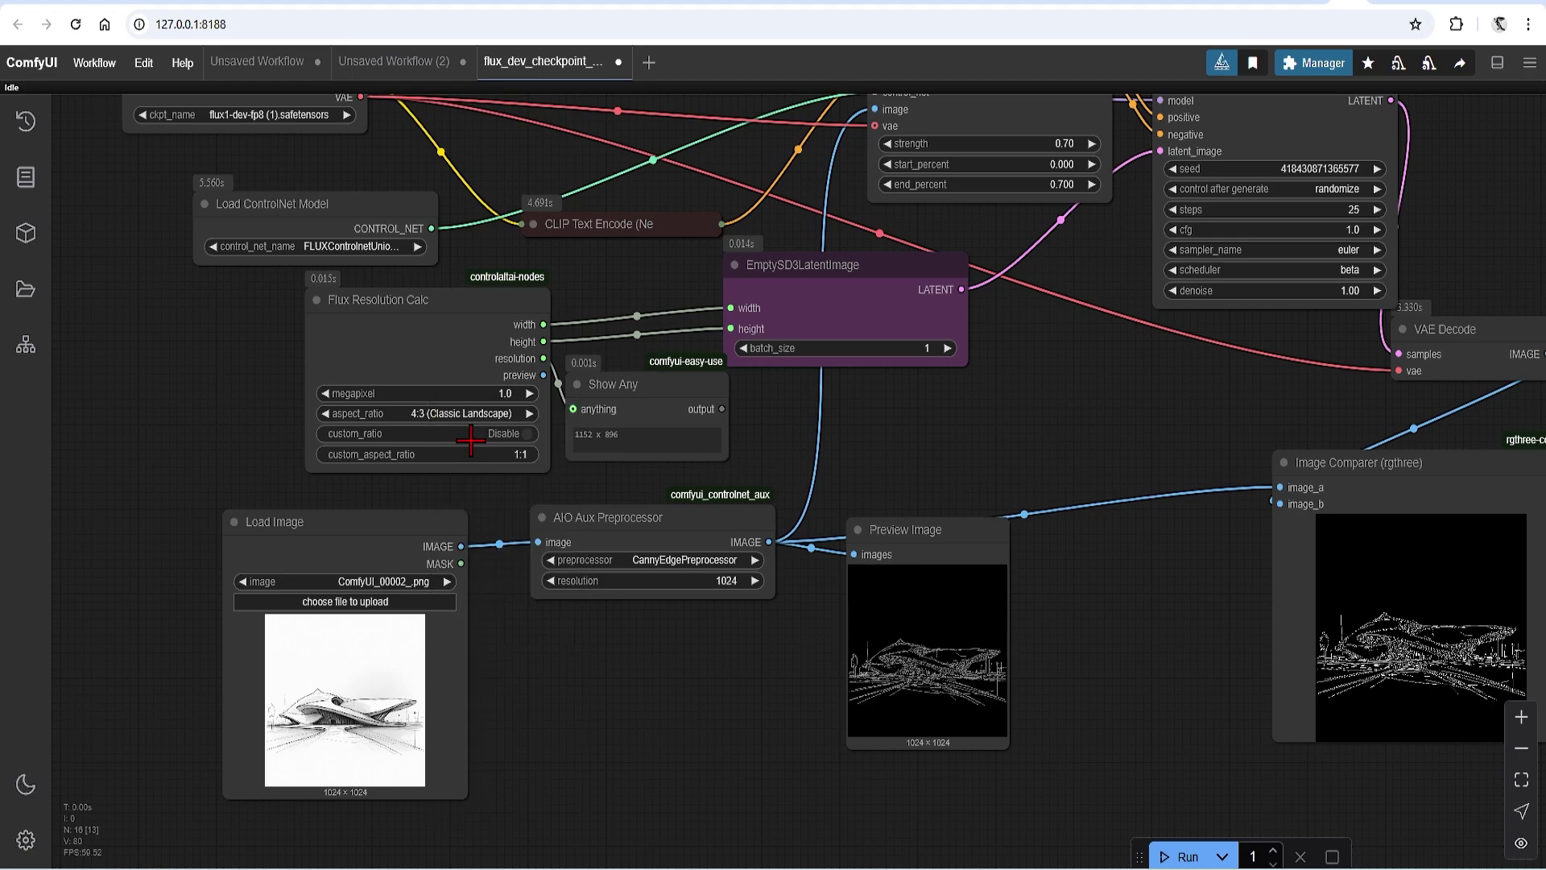
left_click(503, 415)
left_click(505, 425)
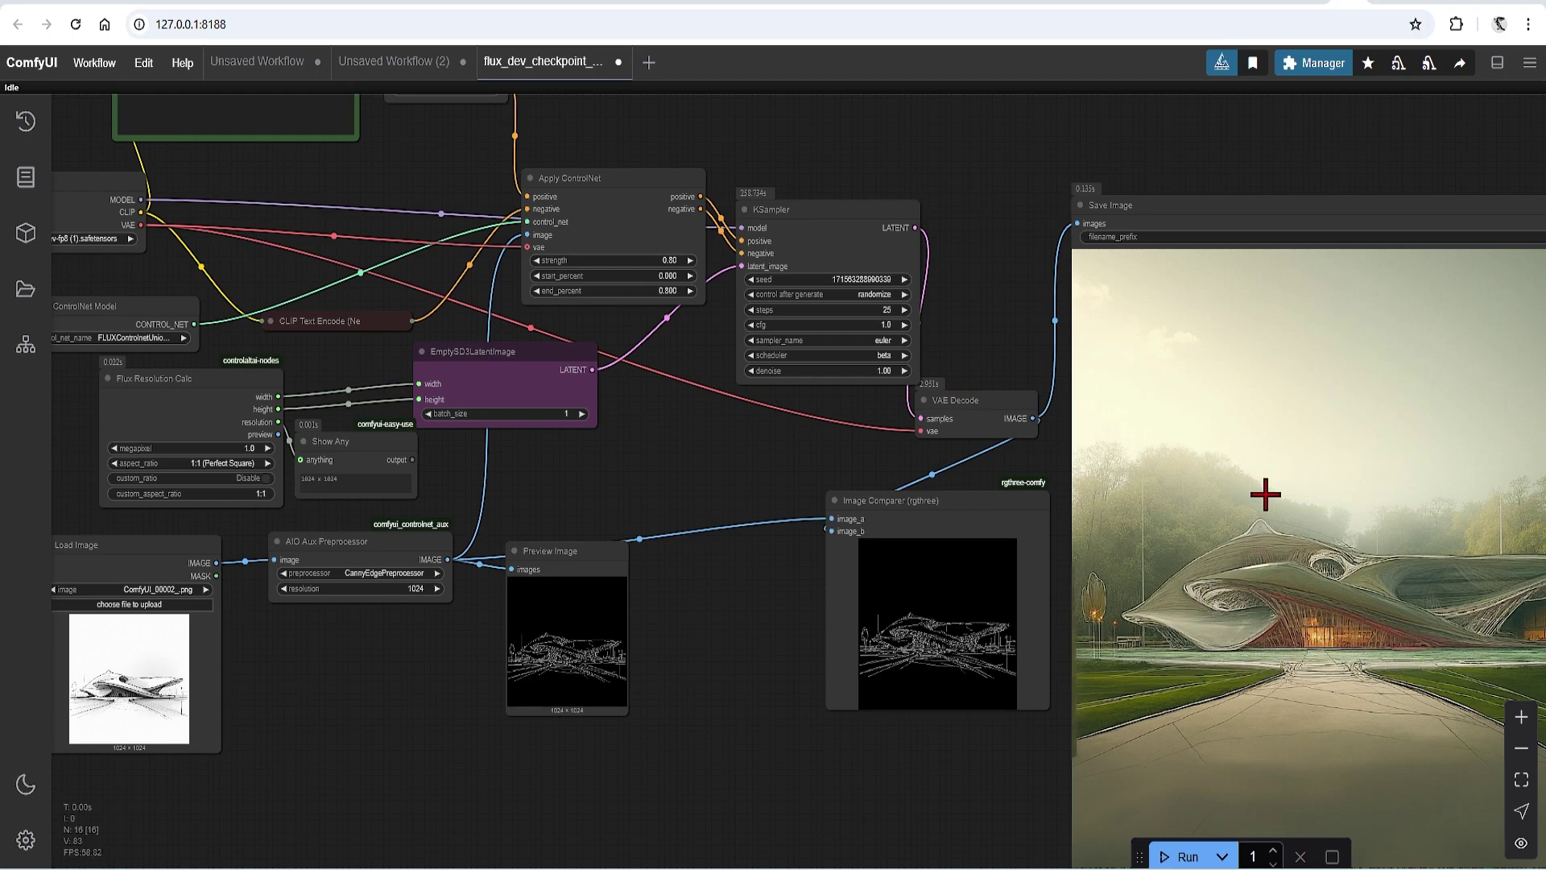
Zoom around the workflow to inspect the square museum render in the Image Comparer.
scroll(1304, 516, "down", 10)
scroll(1377, 521, "up", 9)
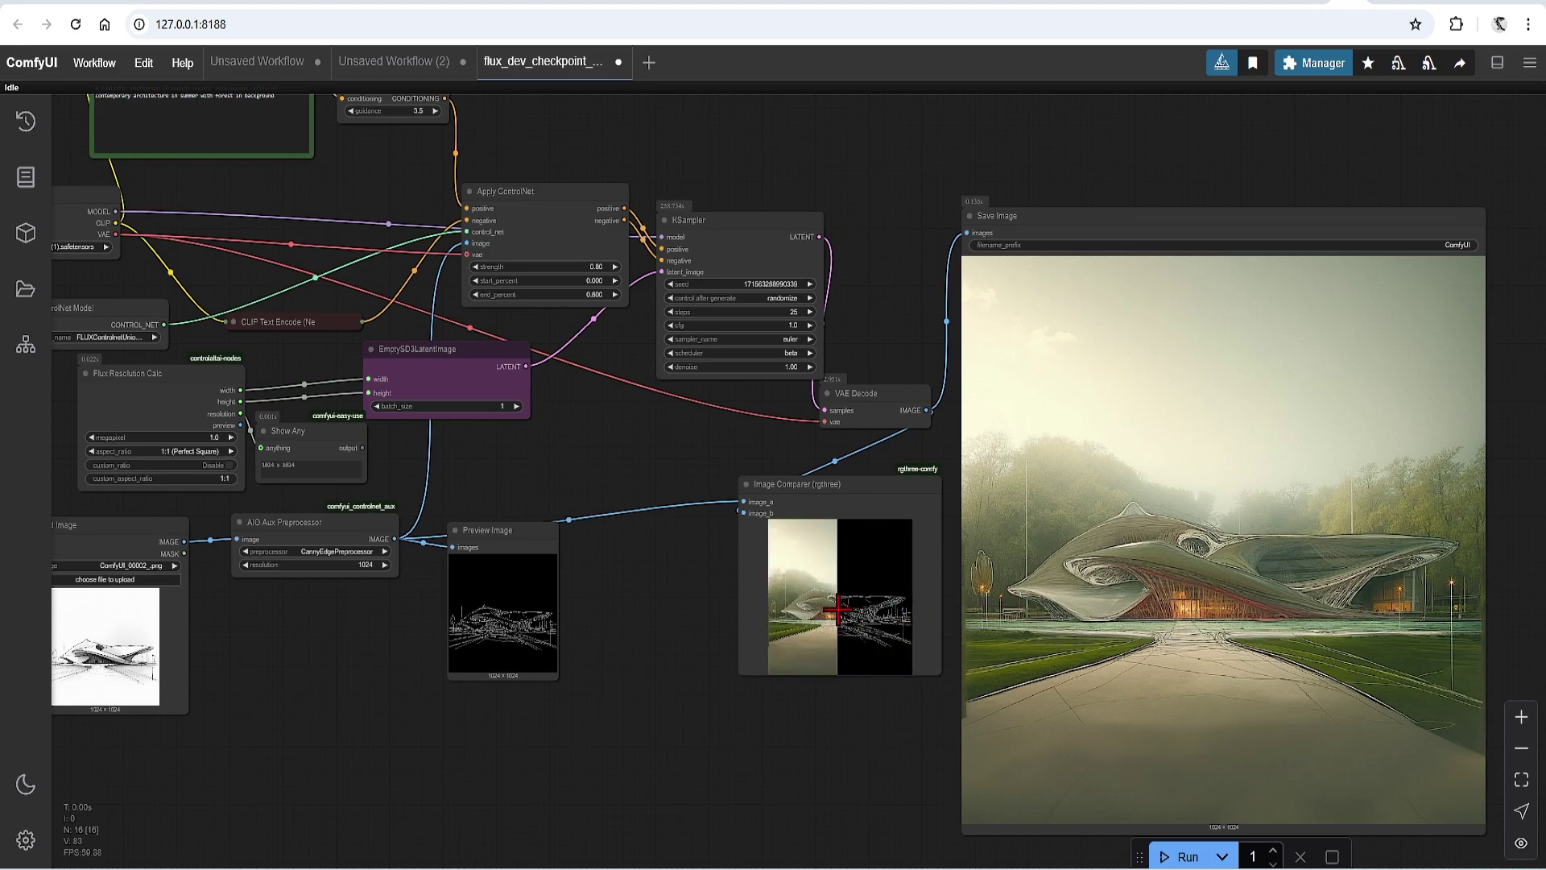
scroll(870, 628, "up", 6)
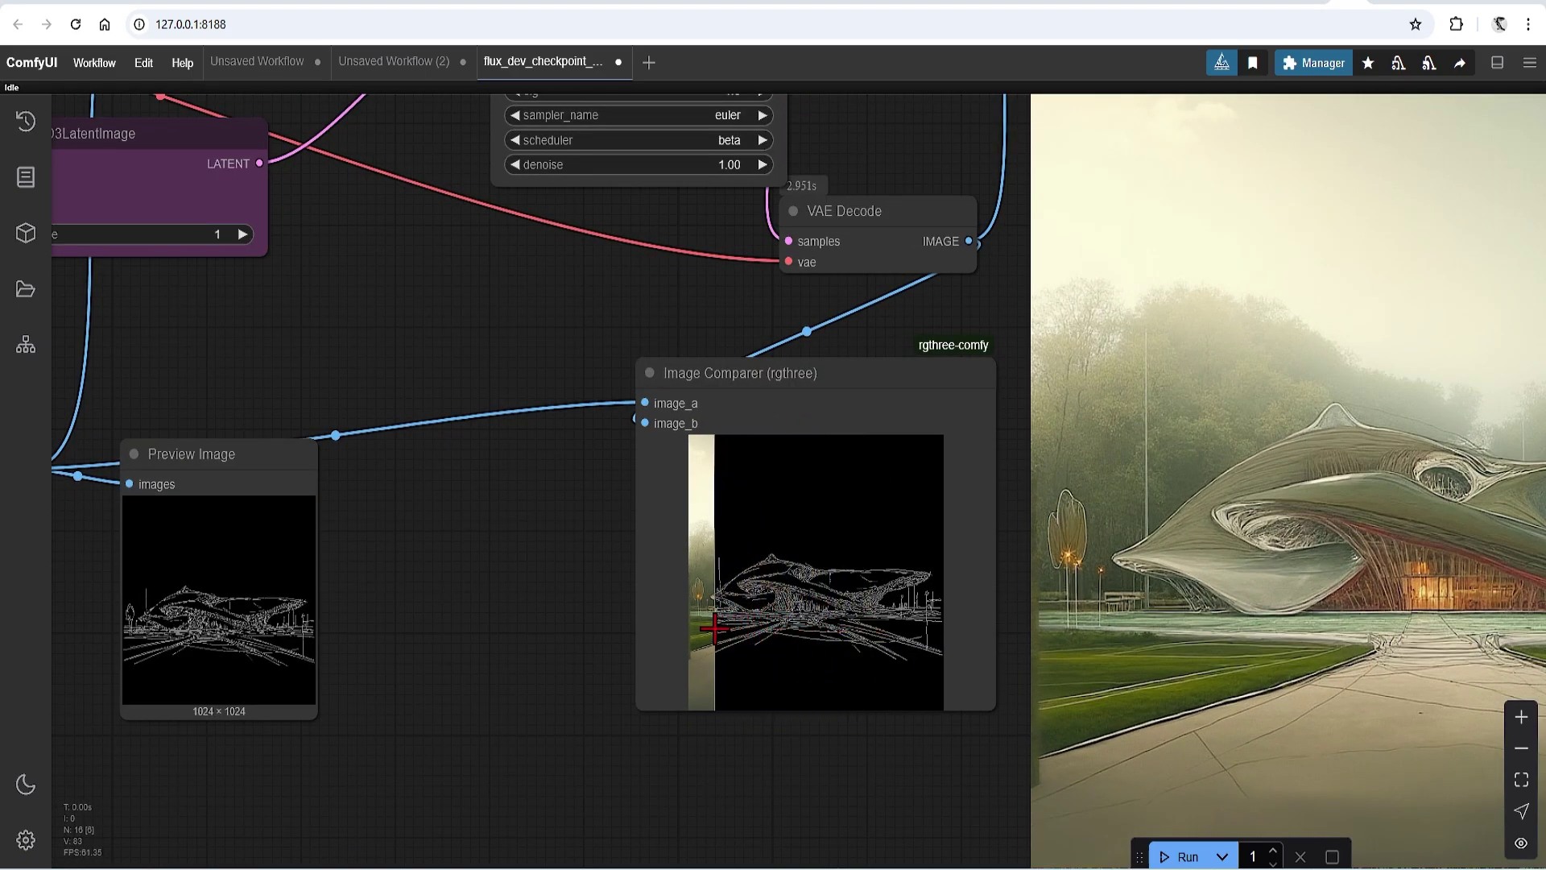
scroll(793, 634, "up", 5)
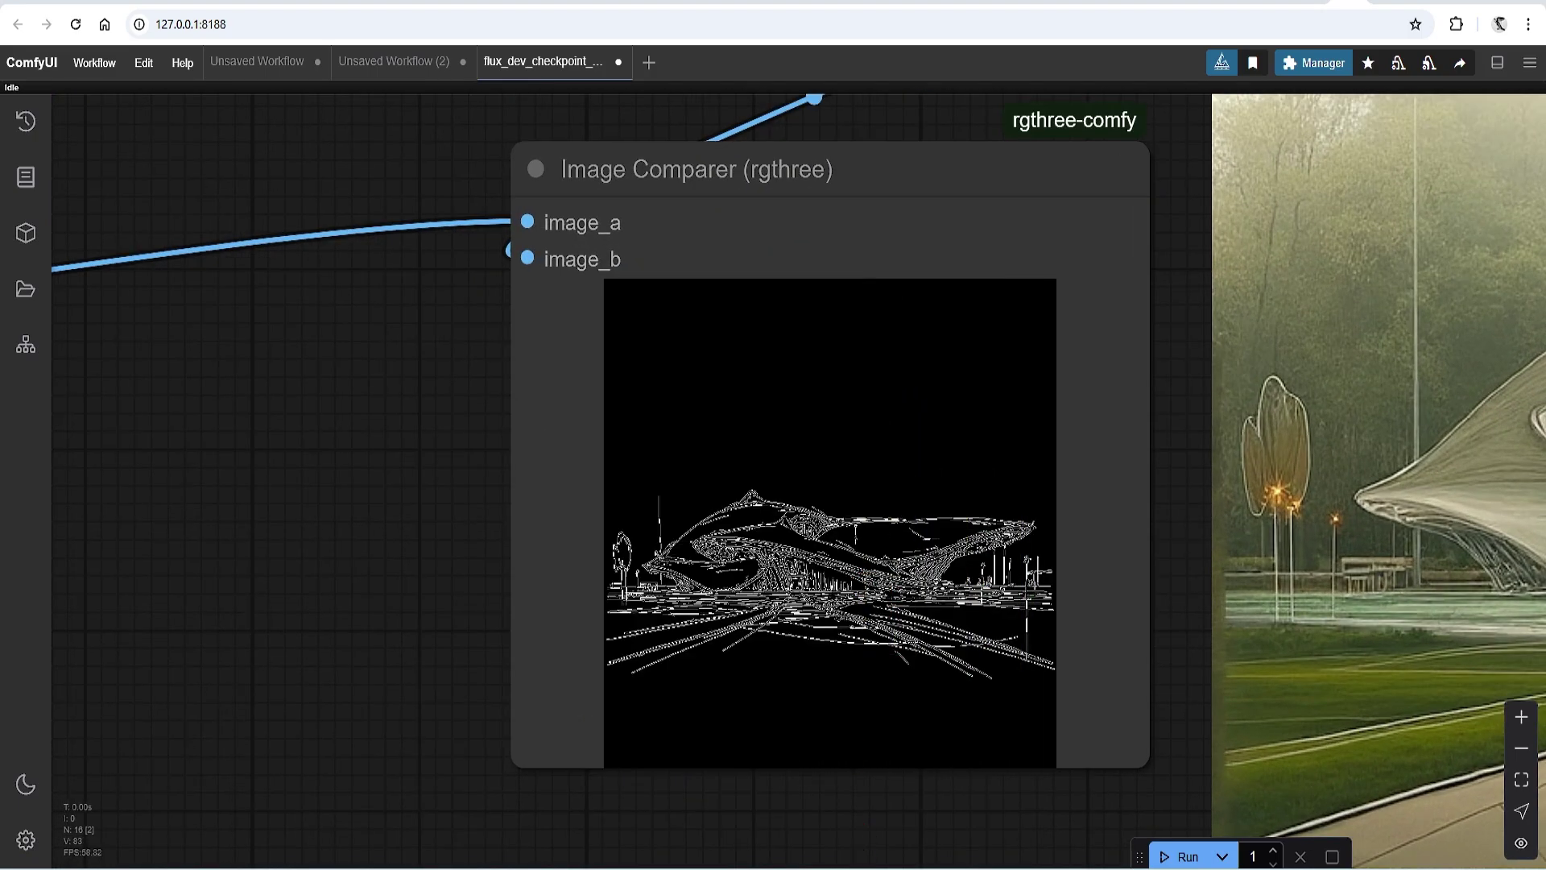
scroll(797, 483, "down", 6)
Set the copied AIO Aux Preprocessor to PyraCannyPreprocessor.
scroll(564, 483, "up", 6)
left_click(806, 575)
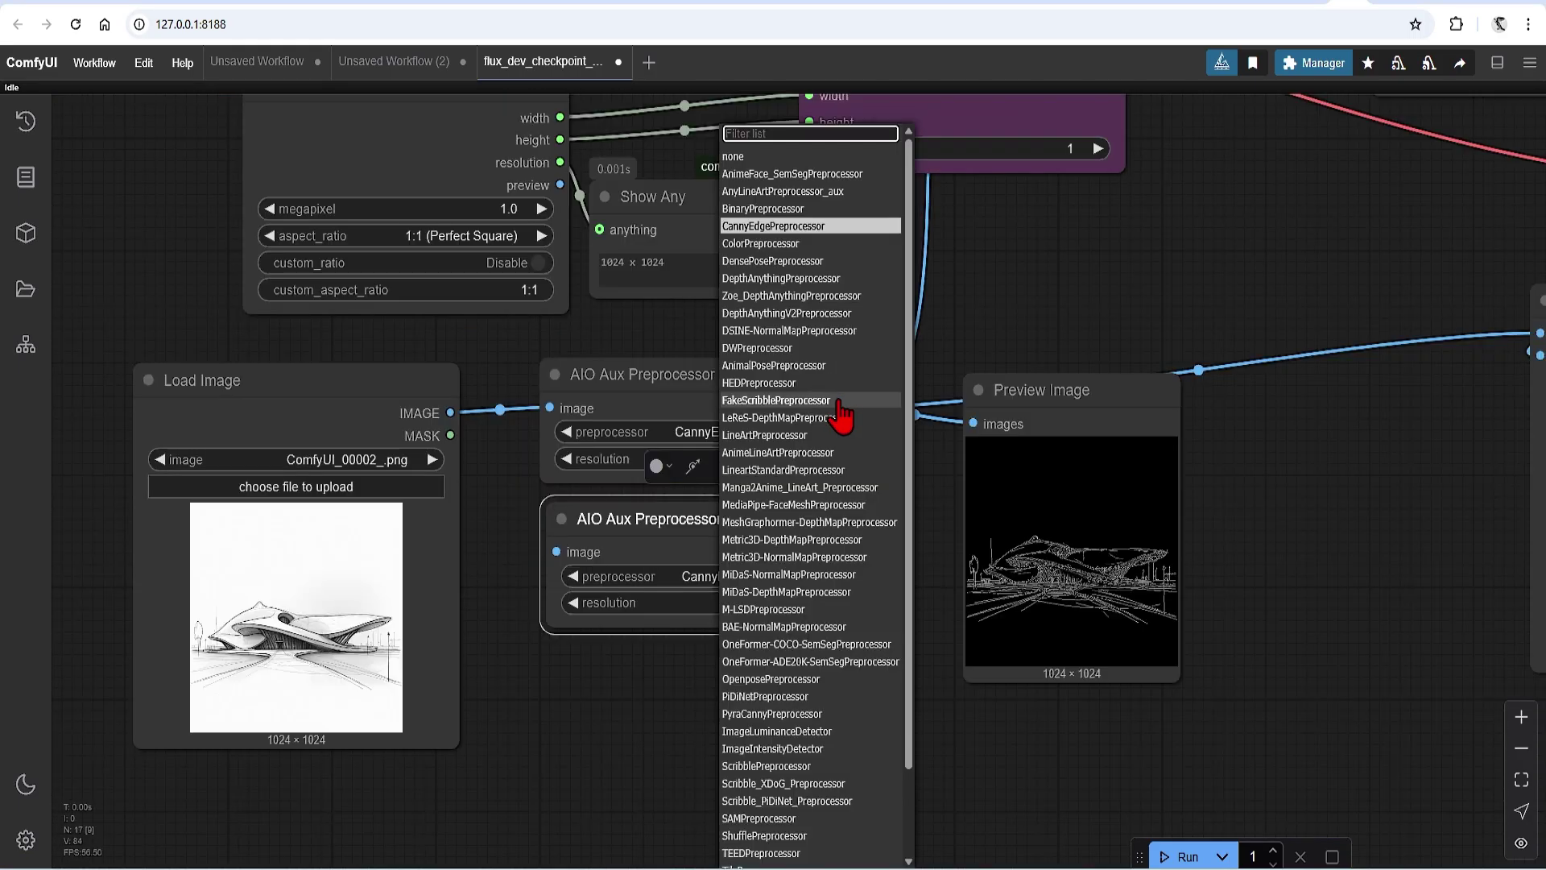
type("cann")
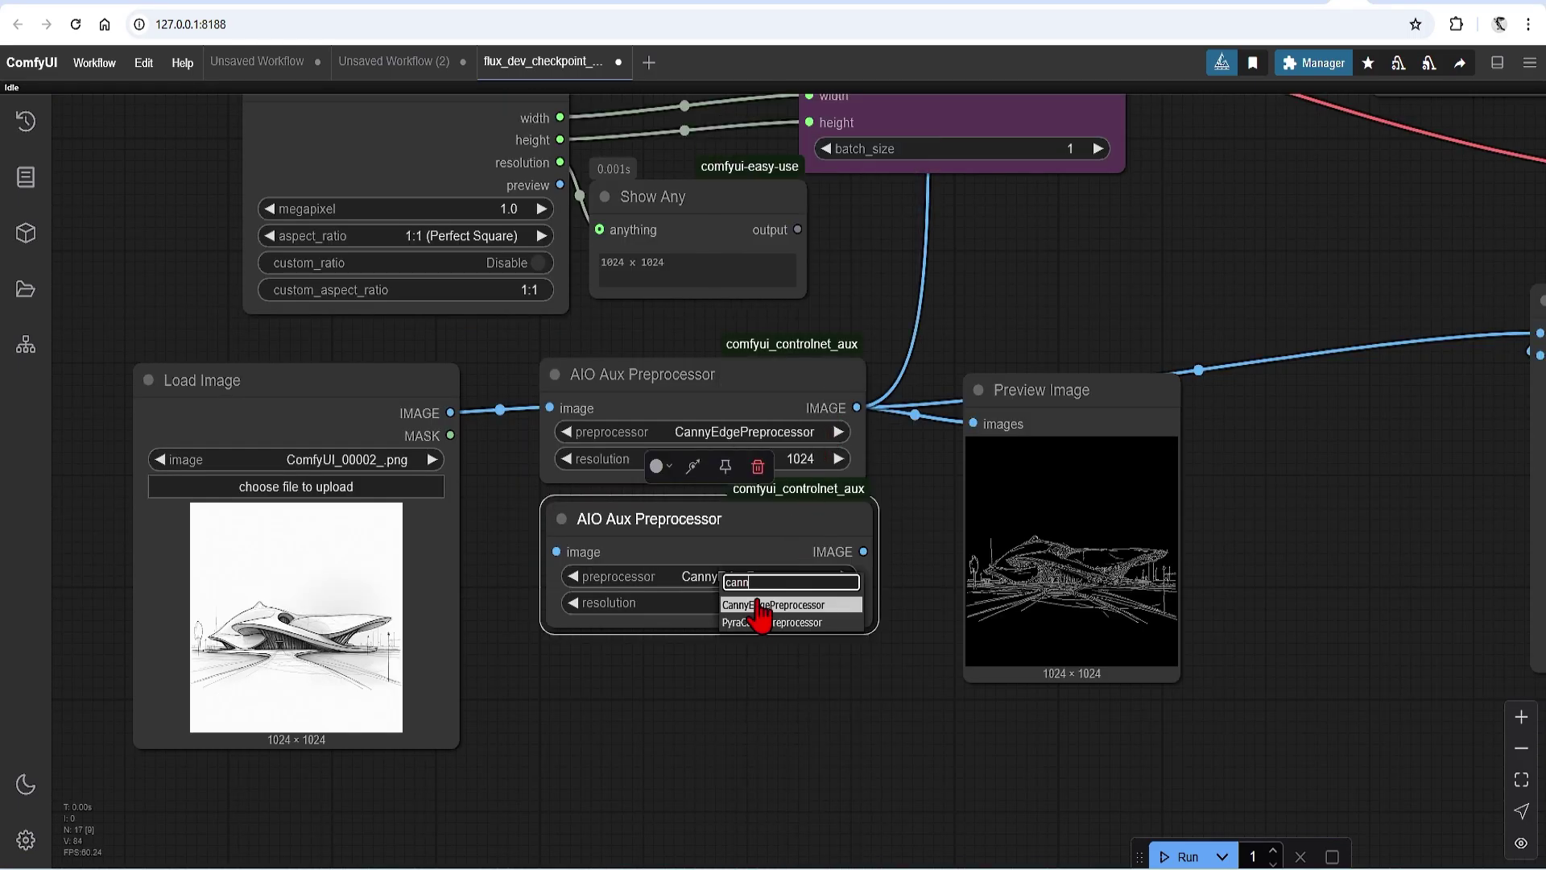
left_click(768, 622)
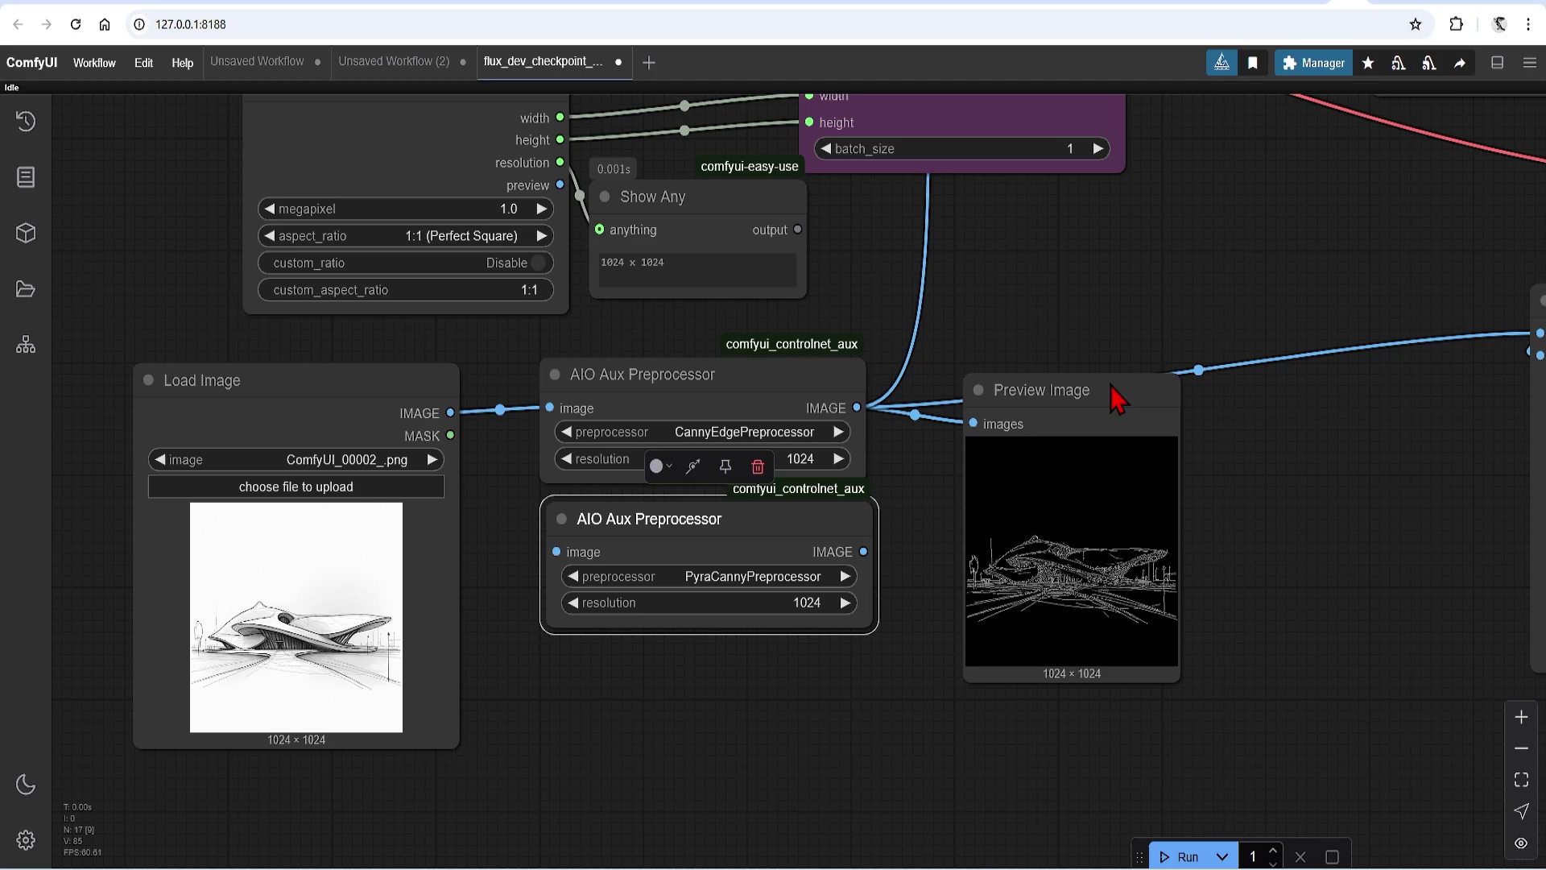
Duplicate the Preview Image, wire PyraCanny to it and the loaded sketch into PyraCanny, then search 'cann'.
left_click_drag(1117, 395, 1131, 576)
key("ctrl+c")
key("ctrl+v")
scroll(1012, 348, "down", 2)
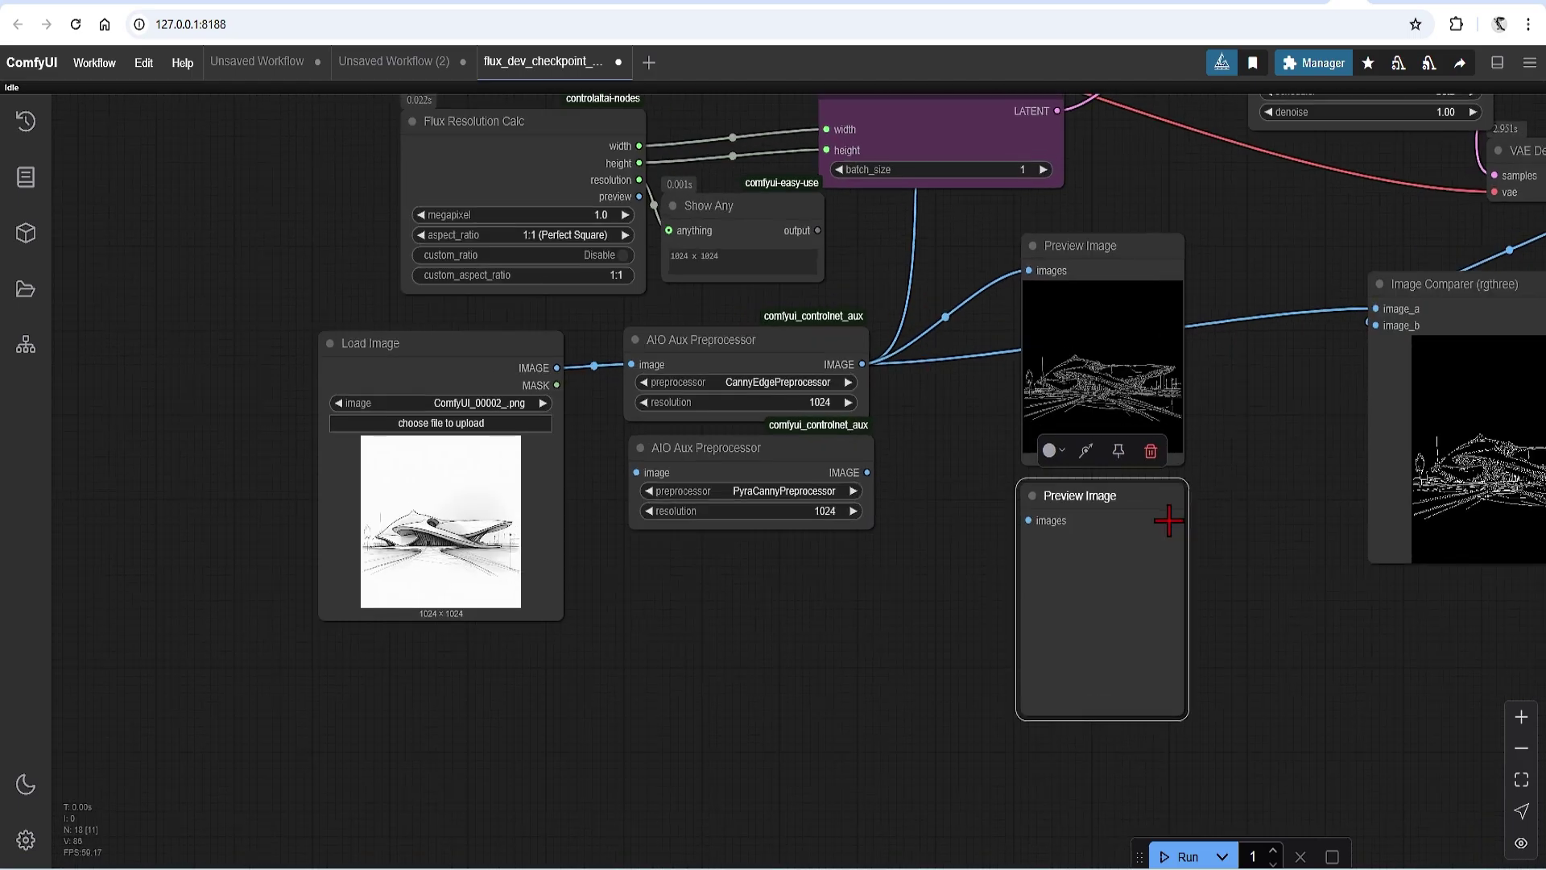
left_click_drag(867, 473, 1029, 521)
left_click_drag(558, 368, 636, 473)
double_click(684, 652)
type("cann")
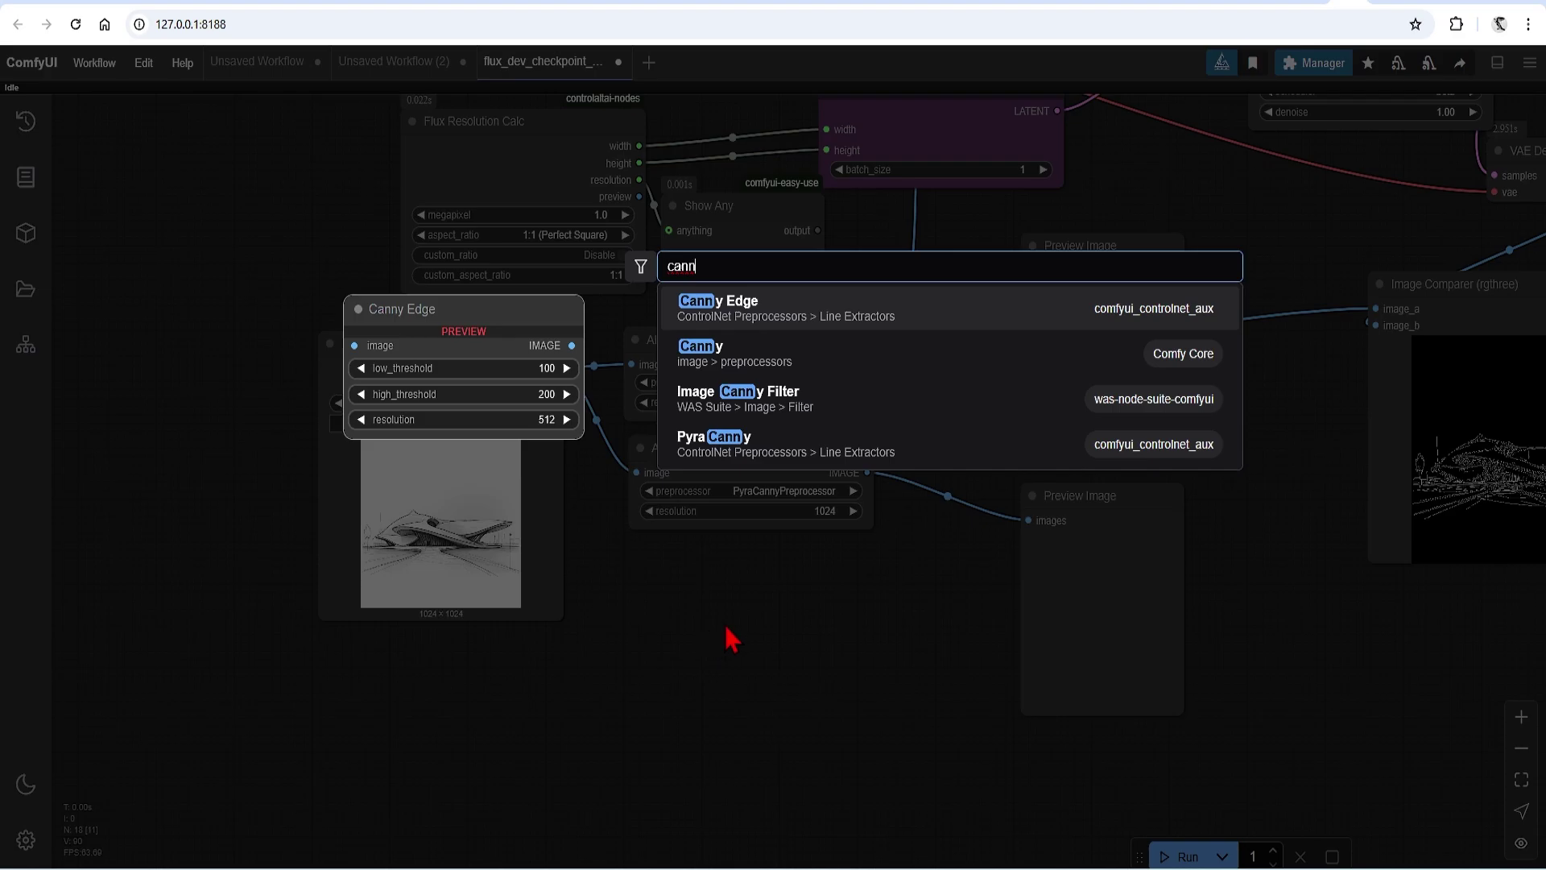
Add a Canny node below the preprocessors and feed it the loaded sketch image.
left_click(777, 362)
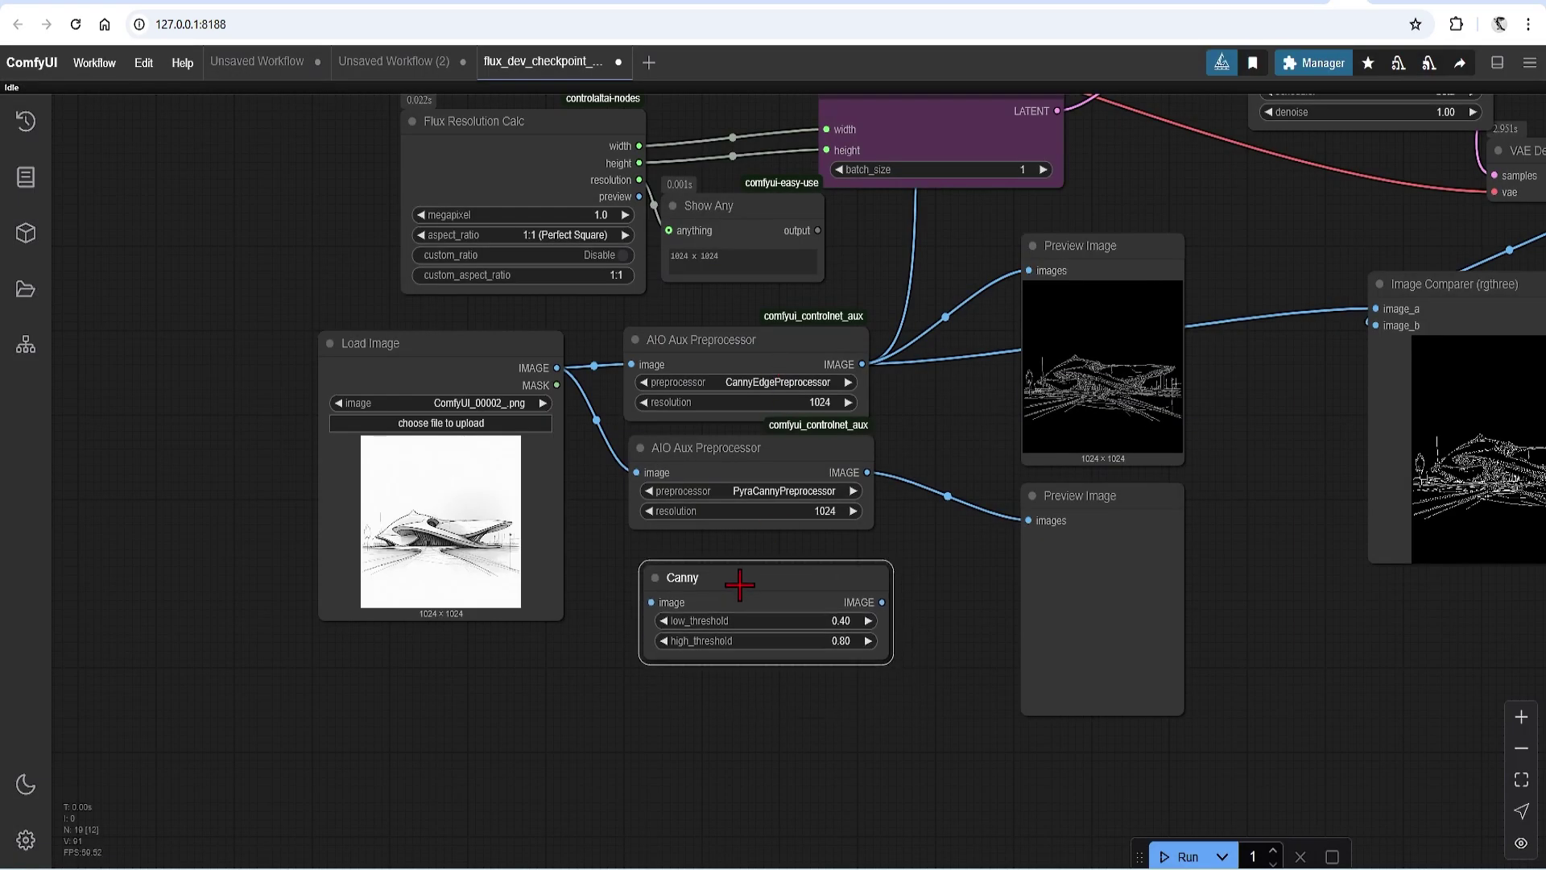
left_click_drag(739, 585, 740, 580)
scroll(762, 624, "up", 1)
left_click_drag(556, 367, 638, 593)
scroll(849, 616, "up", 2)
scroll(868, 644, "down", 3)
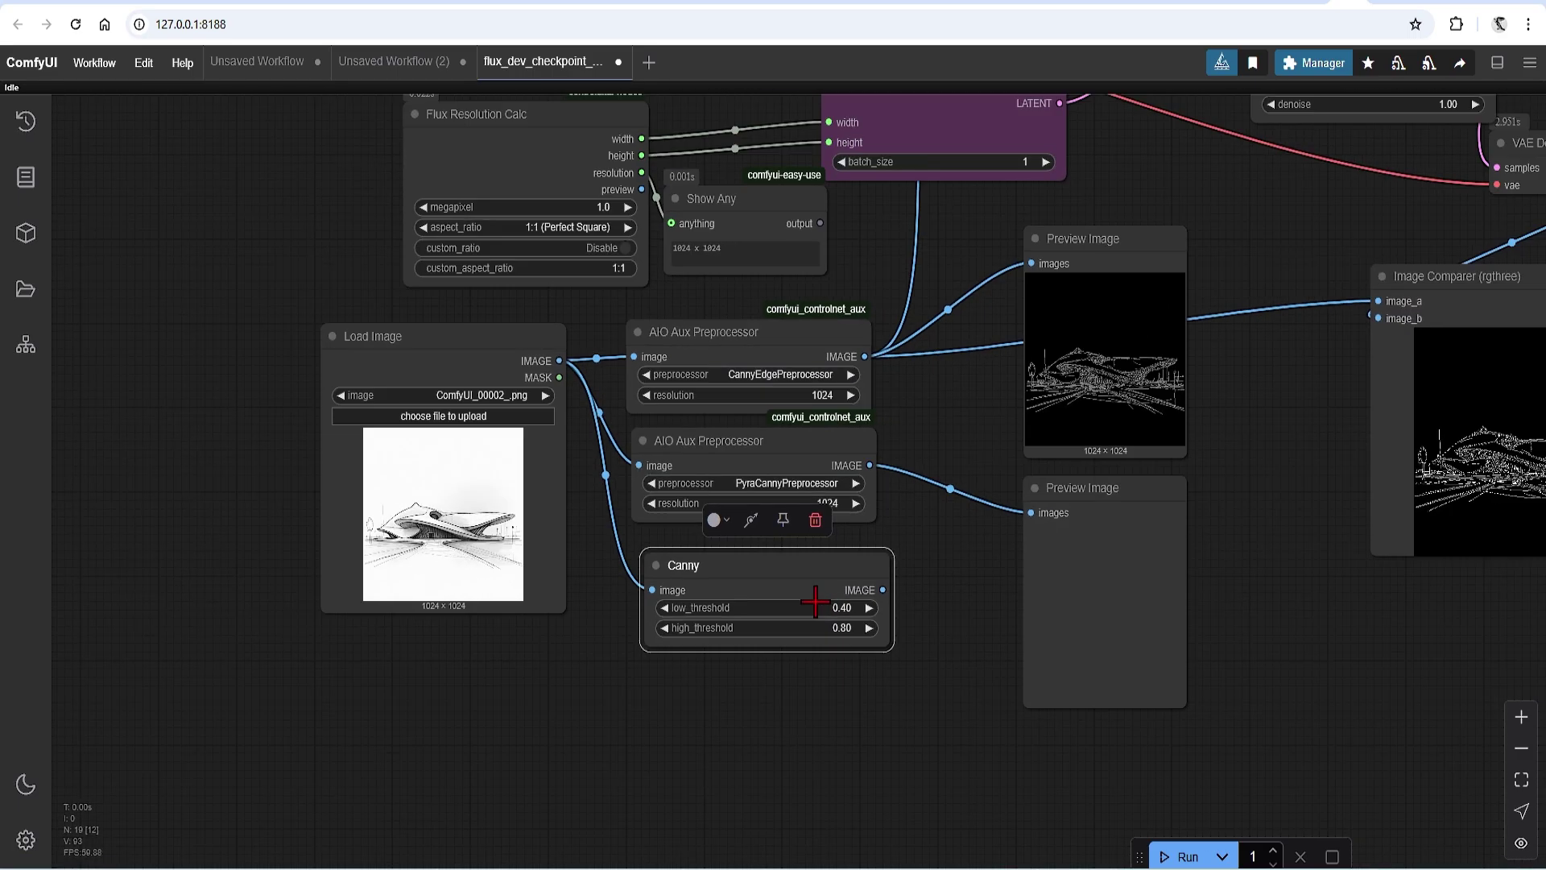
Duplicate the lower Preview Image and connect Canny's output to the new copy.
left_click(1097, 559)
scroll(1126, 545, "down", 3)
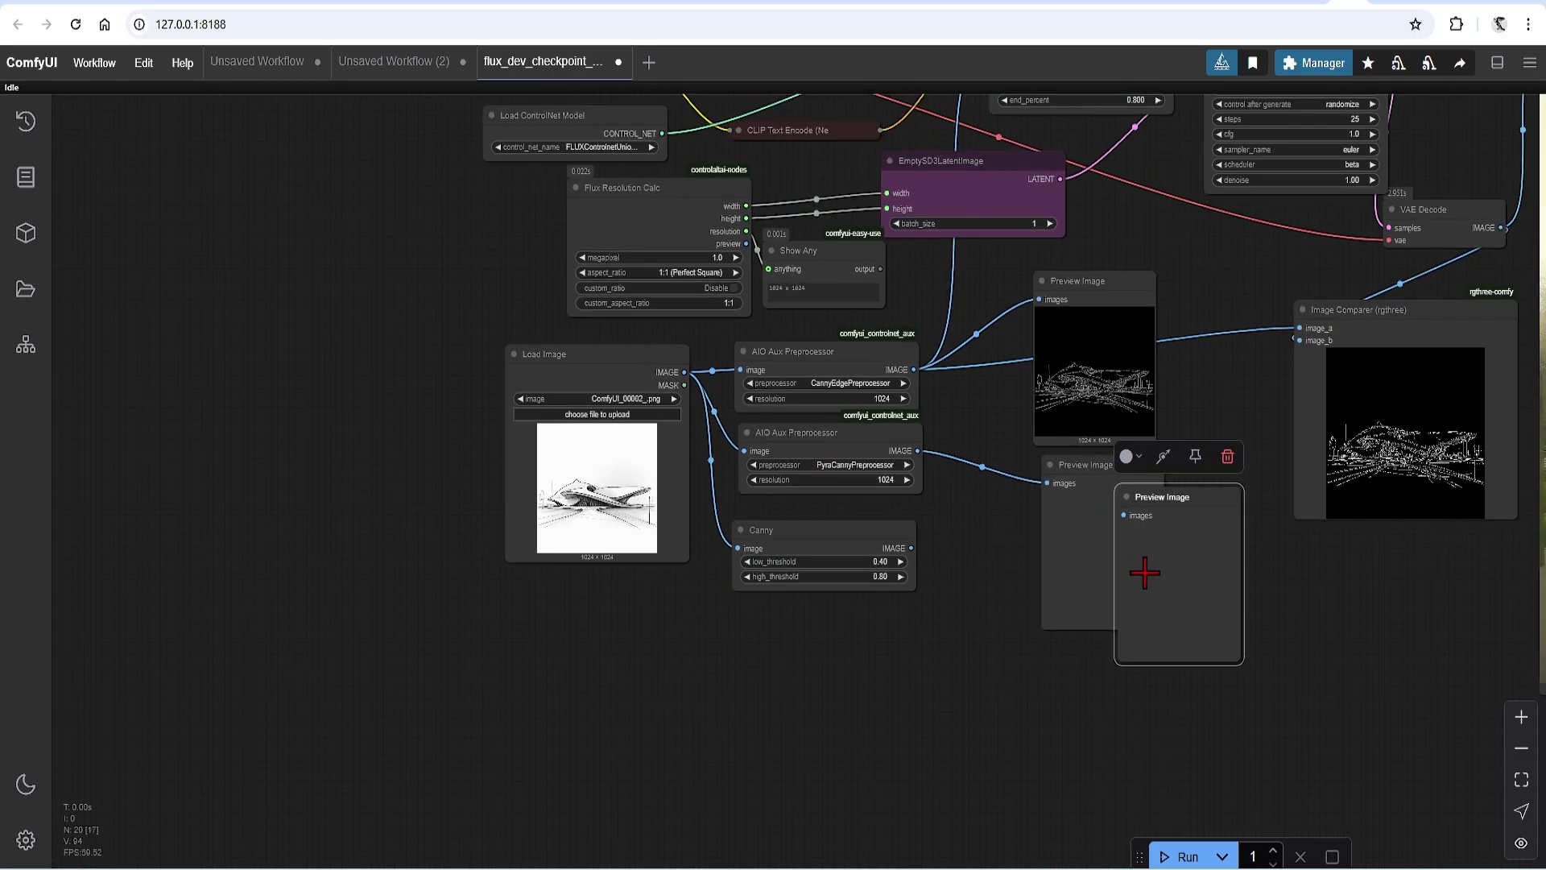
mouse_move(1142, 572)
left_mouse_down()
mouse_move(1112, 677)
mouse_move(1087, 693)
left_mouse_up()
scroll(1087, 693, "up", 2)
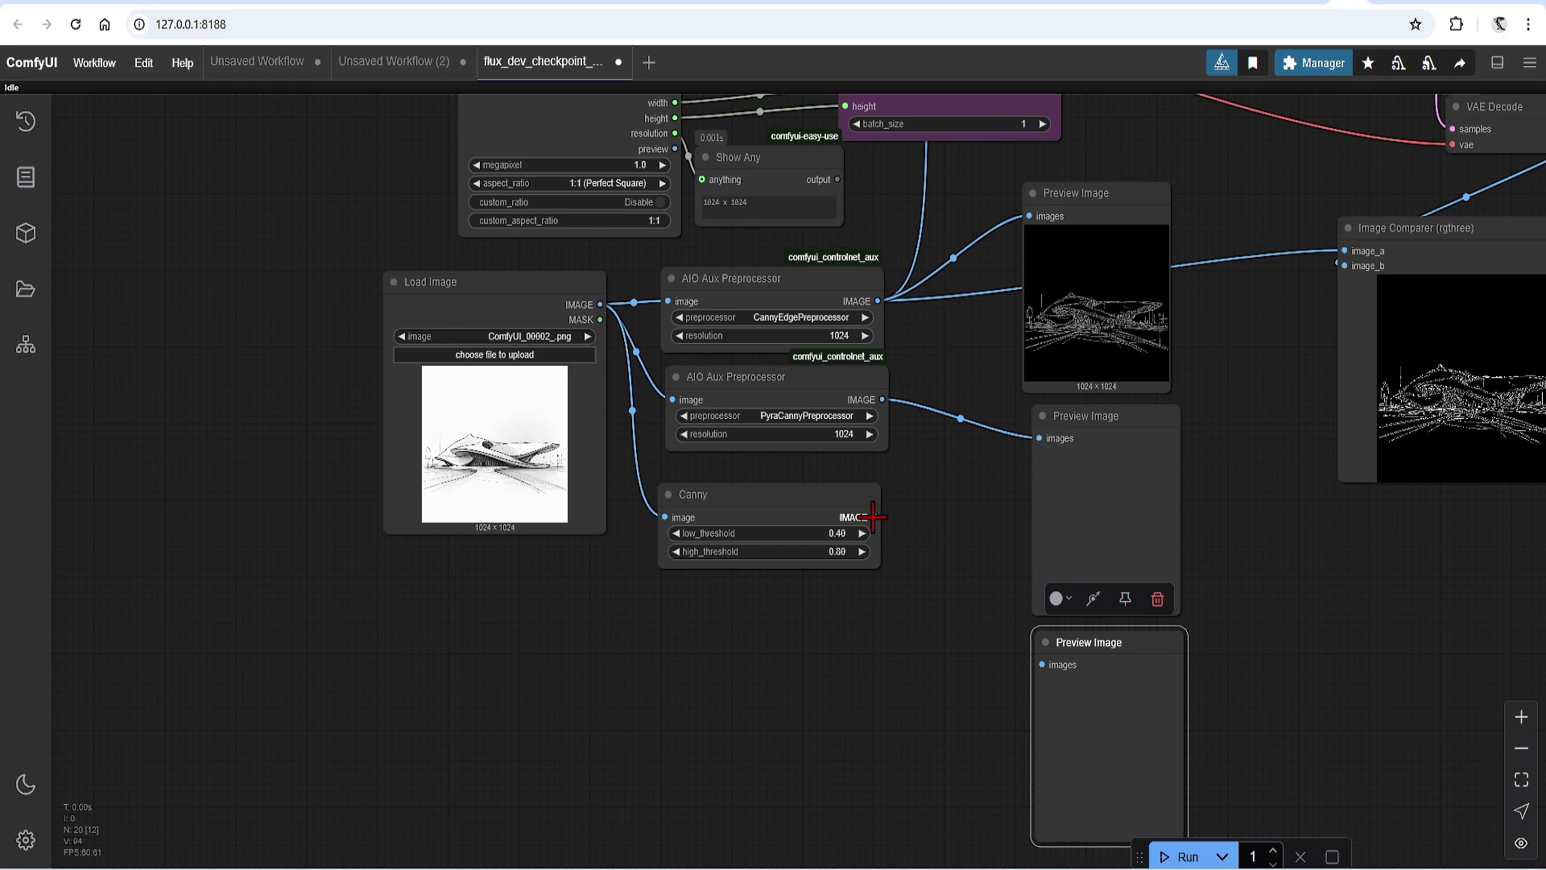
left_click_drag(874, 517, 1042, 664)
Set Canny's low_threshold to 0.3.
left_click(843, 532)
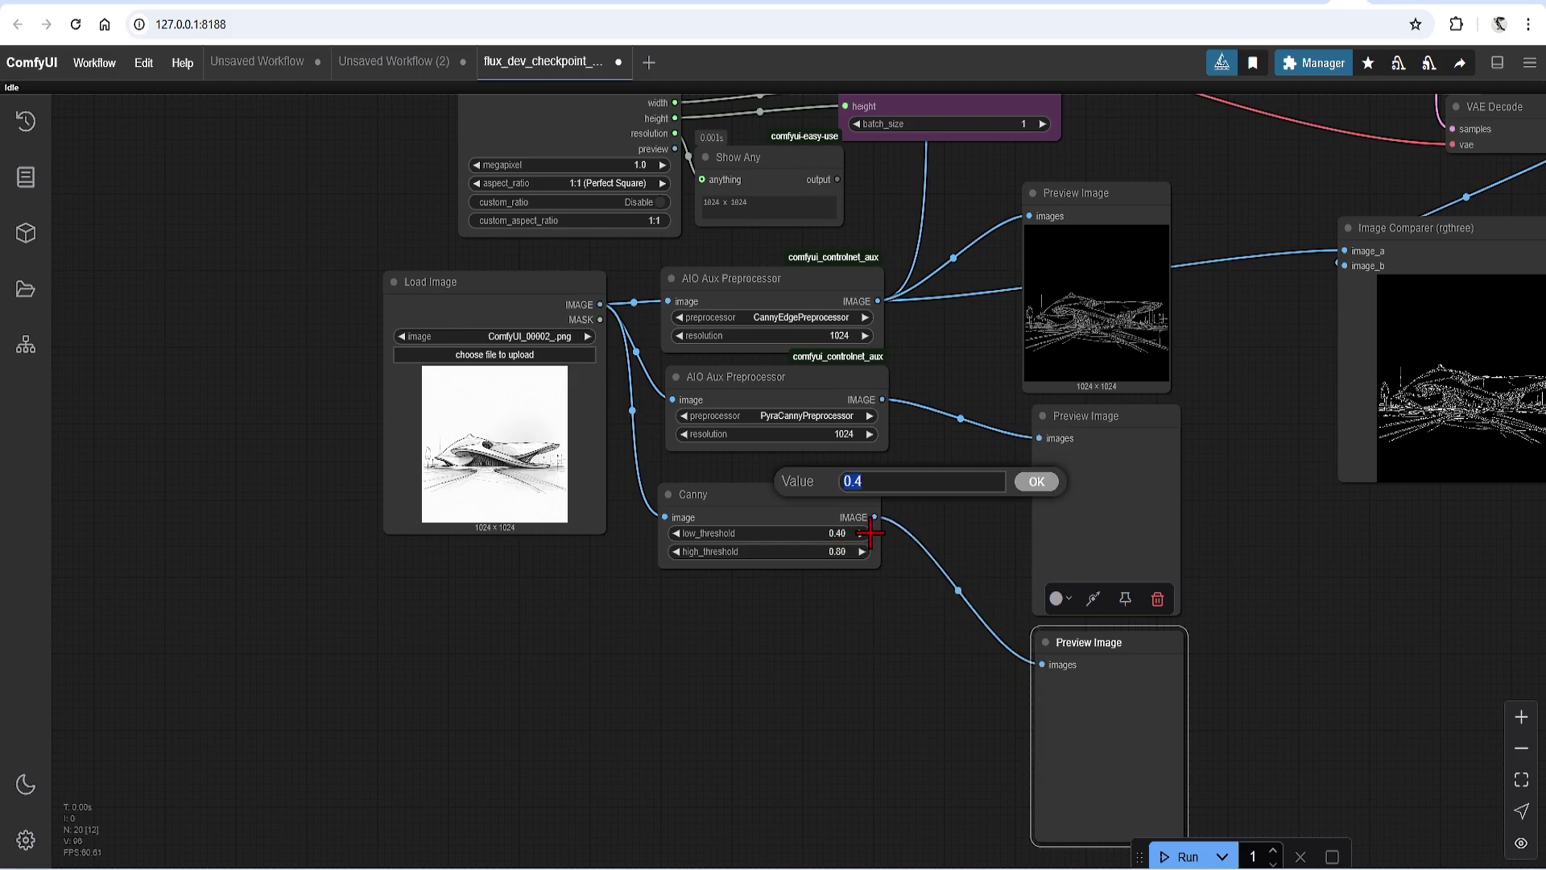
type("0.3")
left_click(1034, 483)
scroll(777, 670, "down", 5)
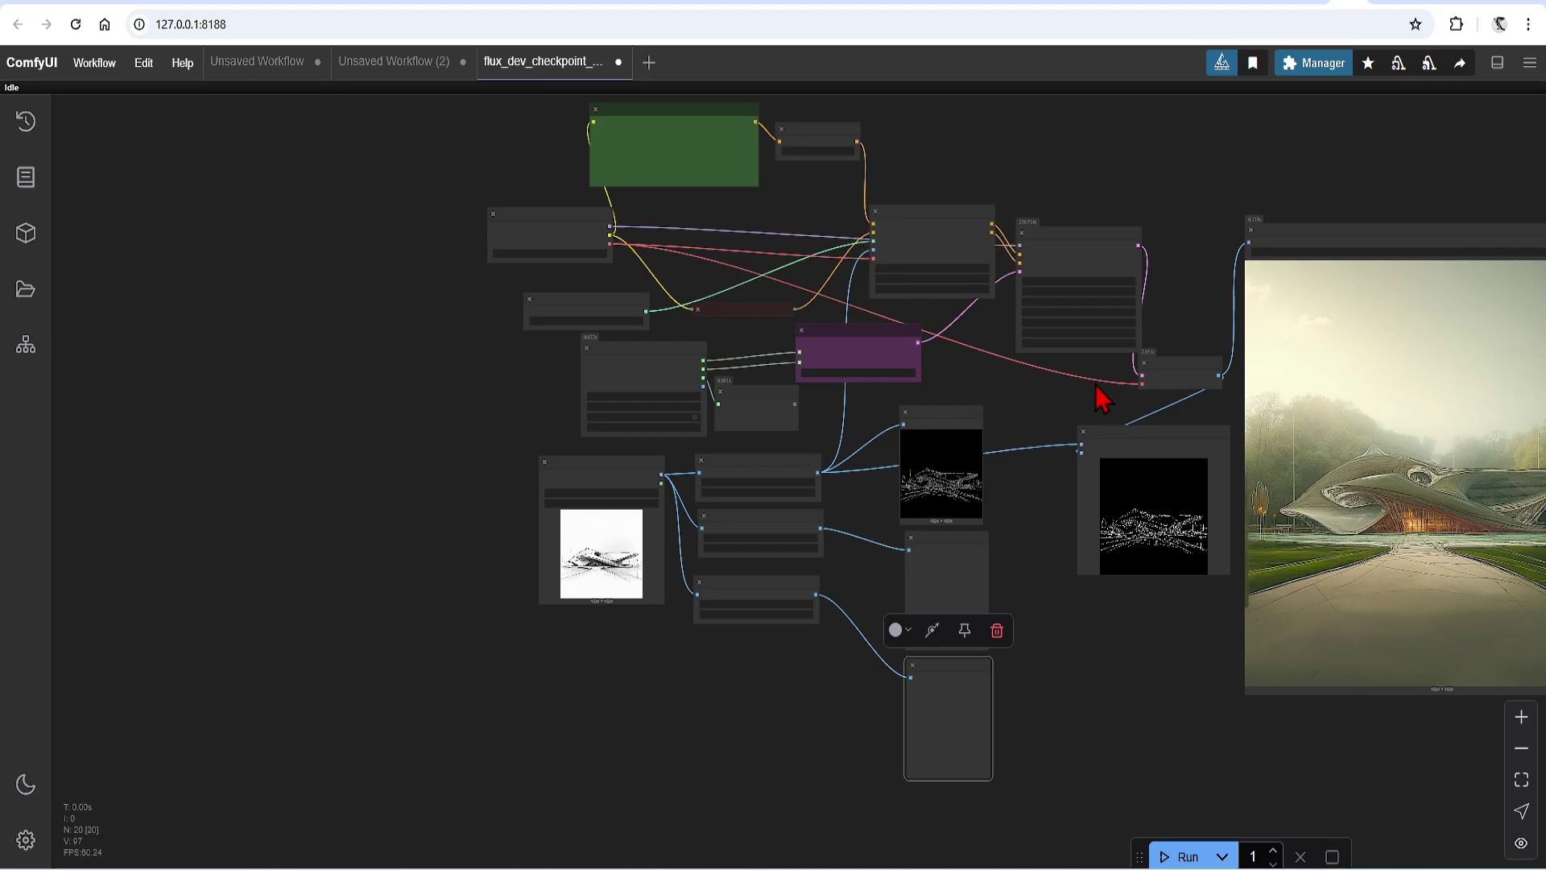
Bypass the generation nodes in the upper part of the graph.
left_click_drag(1209, 409, 424, 109)
right_click(719, 97)
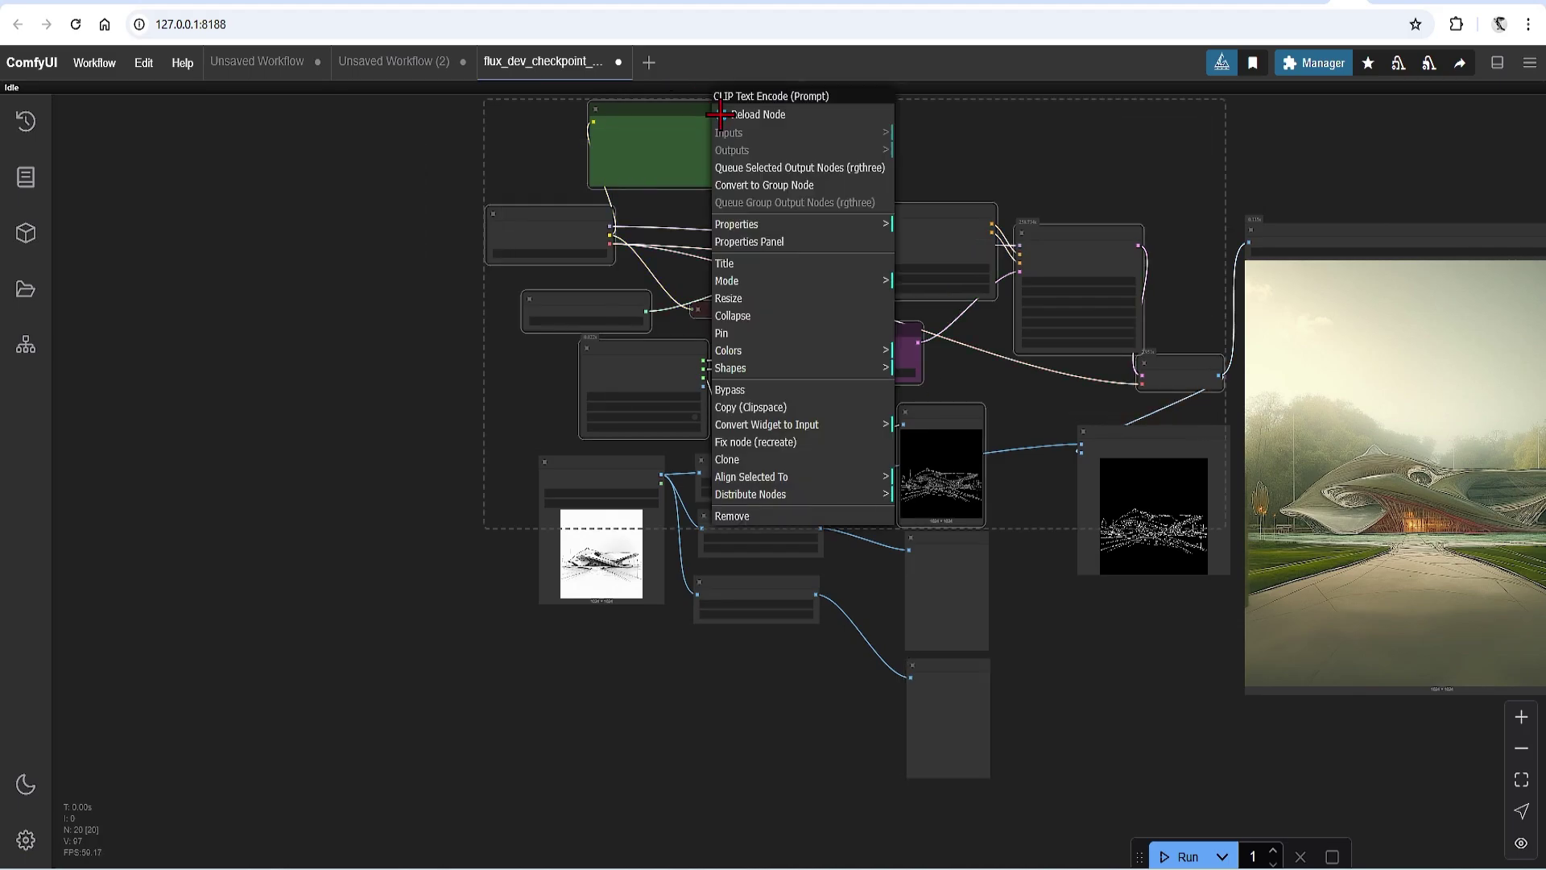
left_click(802, 391)
scroll(908, 735, "up", 5)
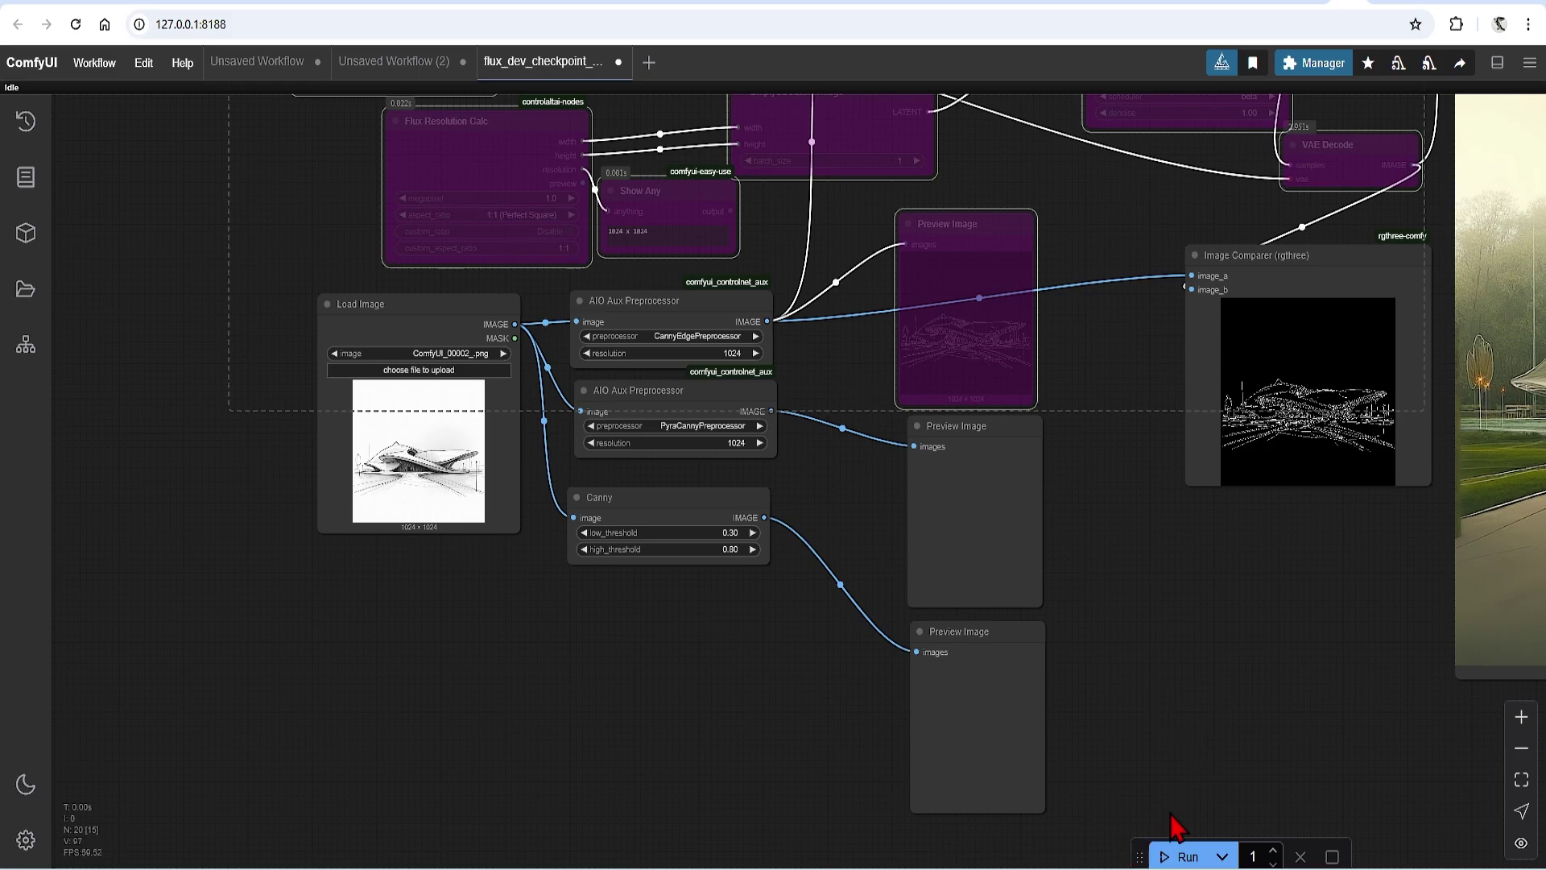
Run the workflow and zoom in to compare the PyraCanny and Canny edge previews.
left_click(1177, 854)
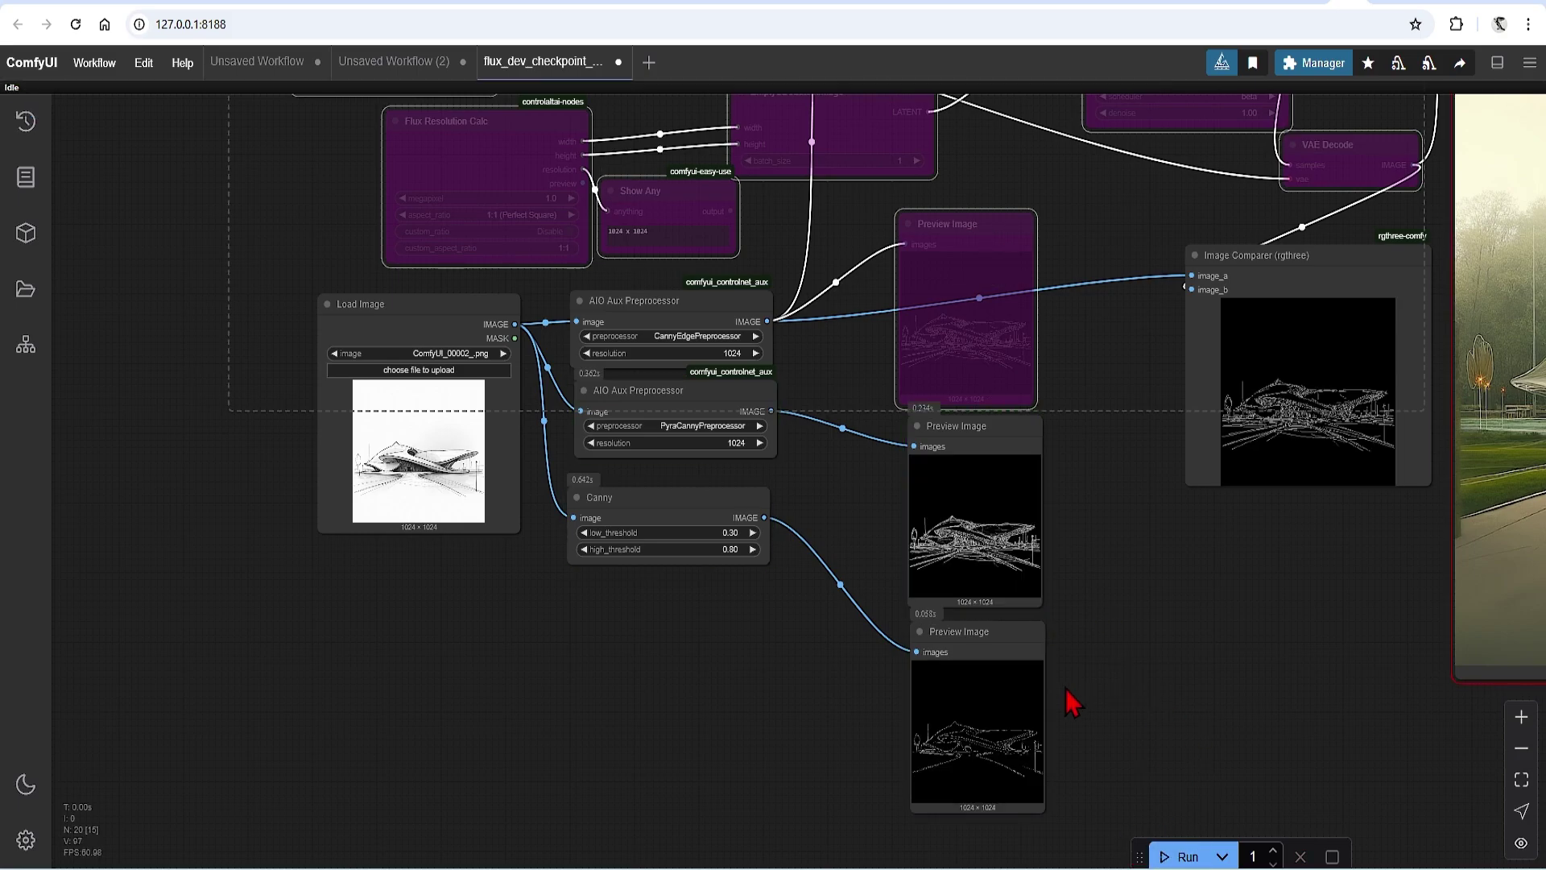
scroll(926, 640, "up", 7)
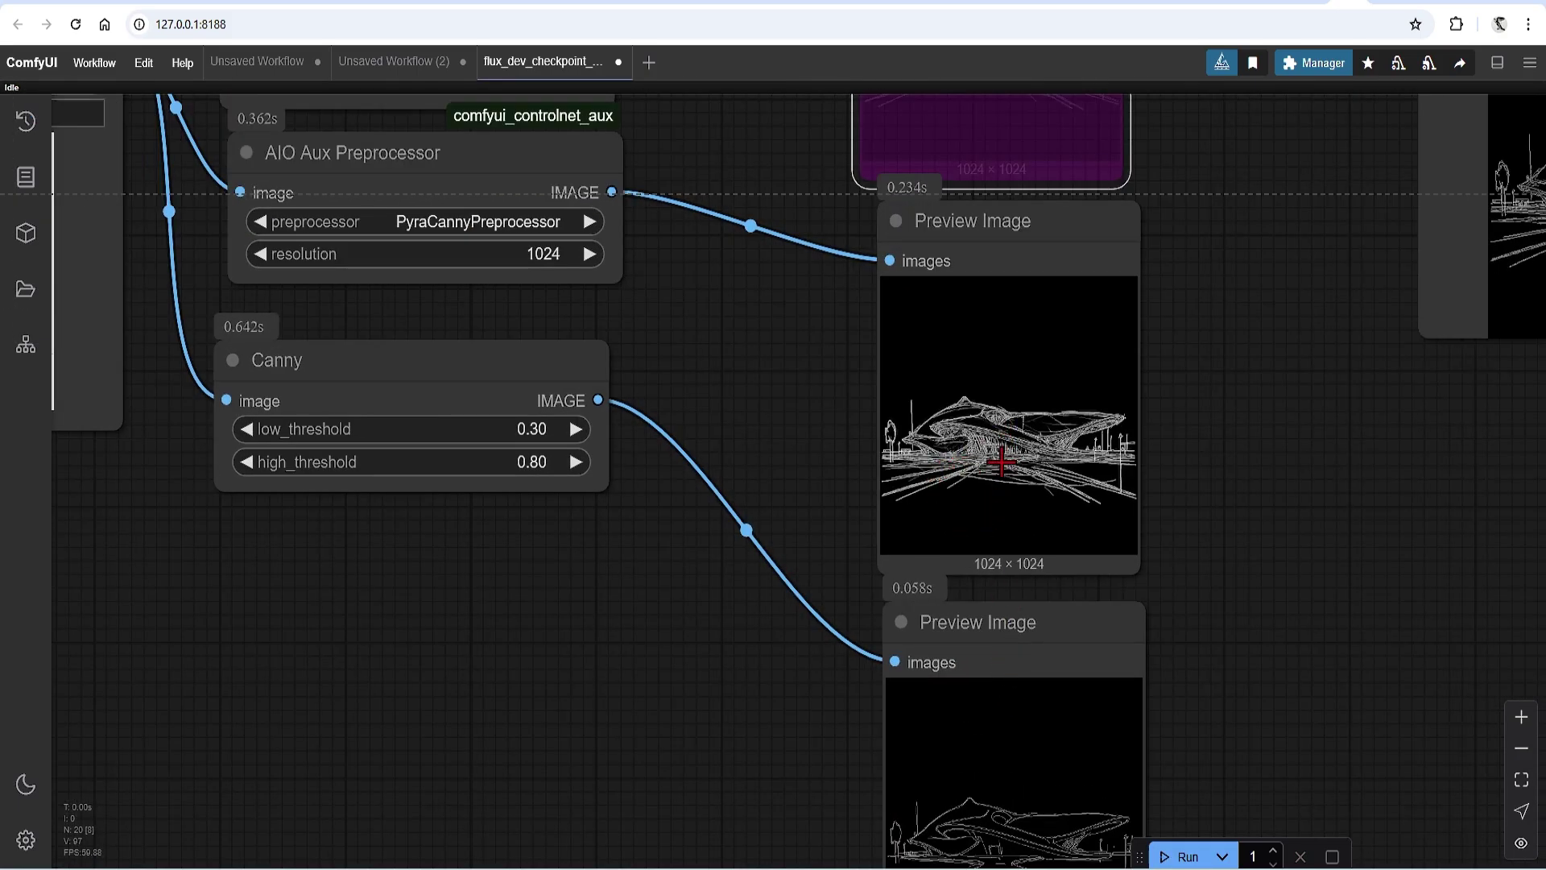
scroll(982, 439, "up", 2)
scroll(966, 349, "down", 3)
scroll(1019, 818, "up", 6)
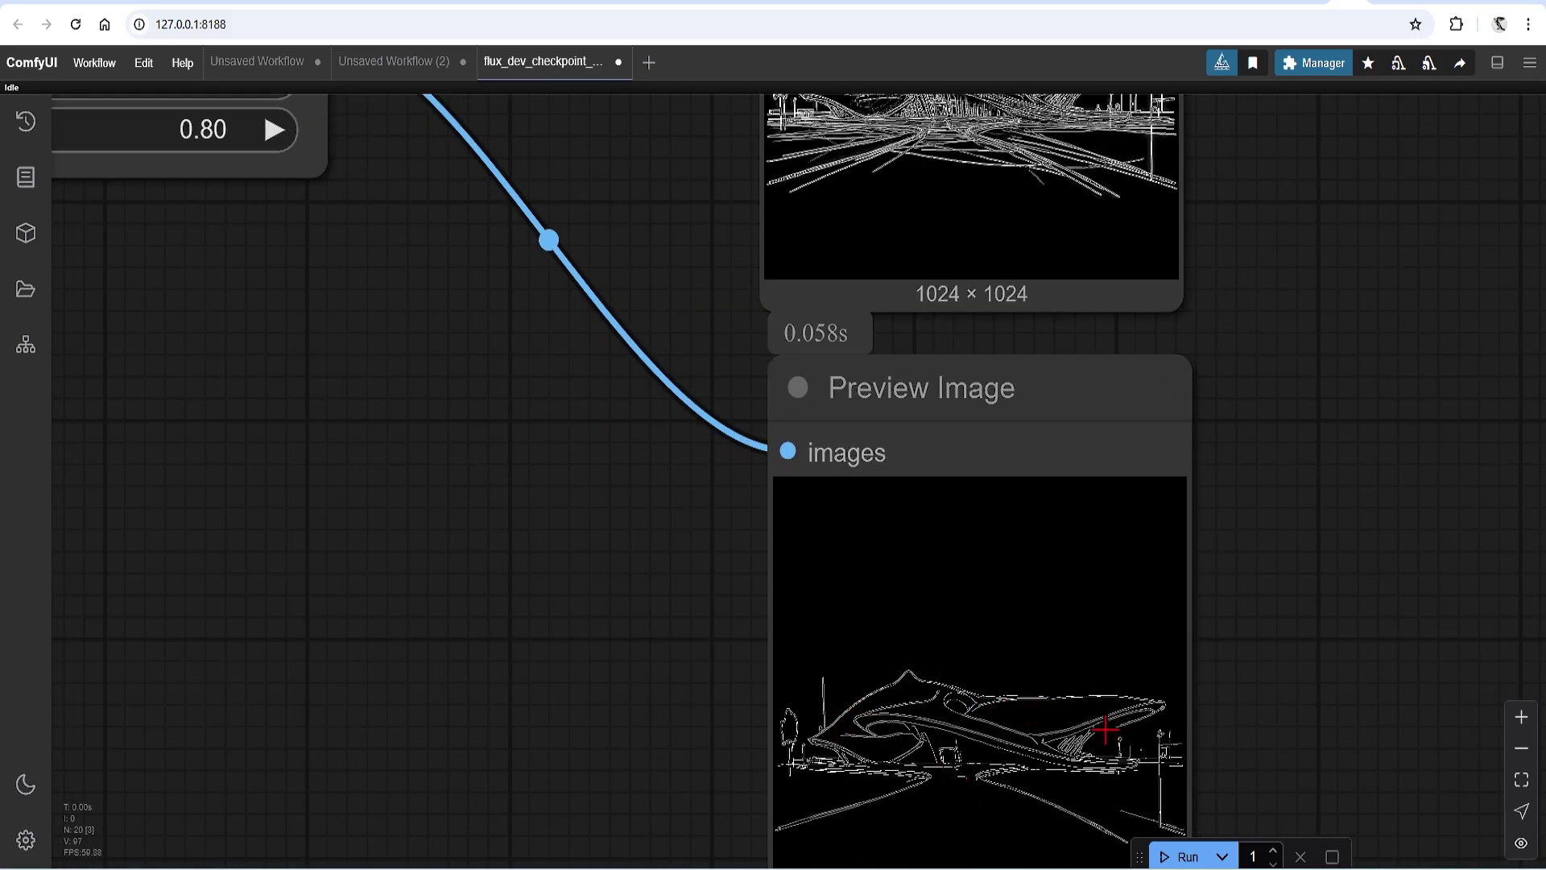
scroll(899, 774, "down", 6)
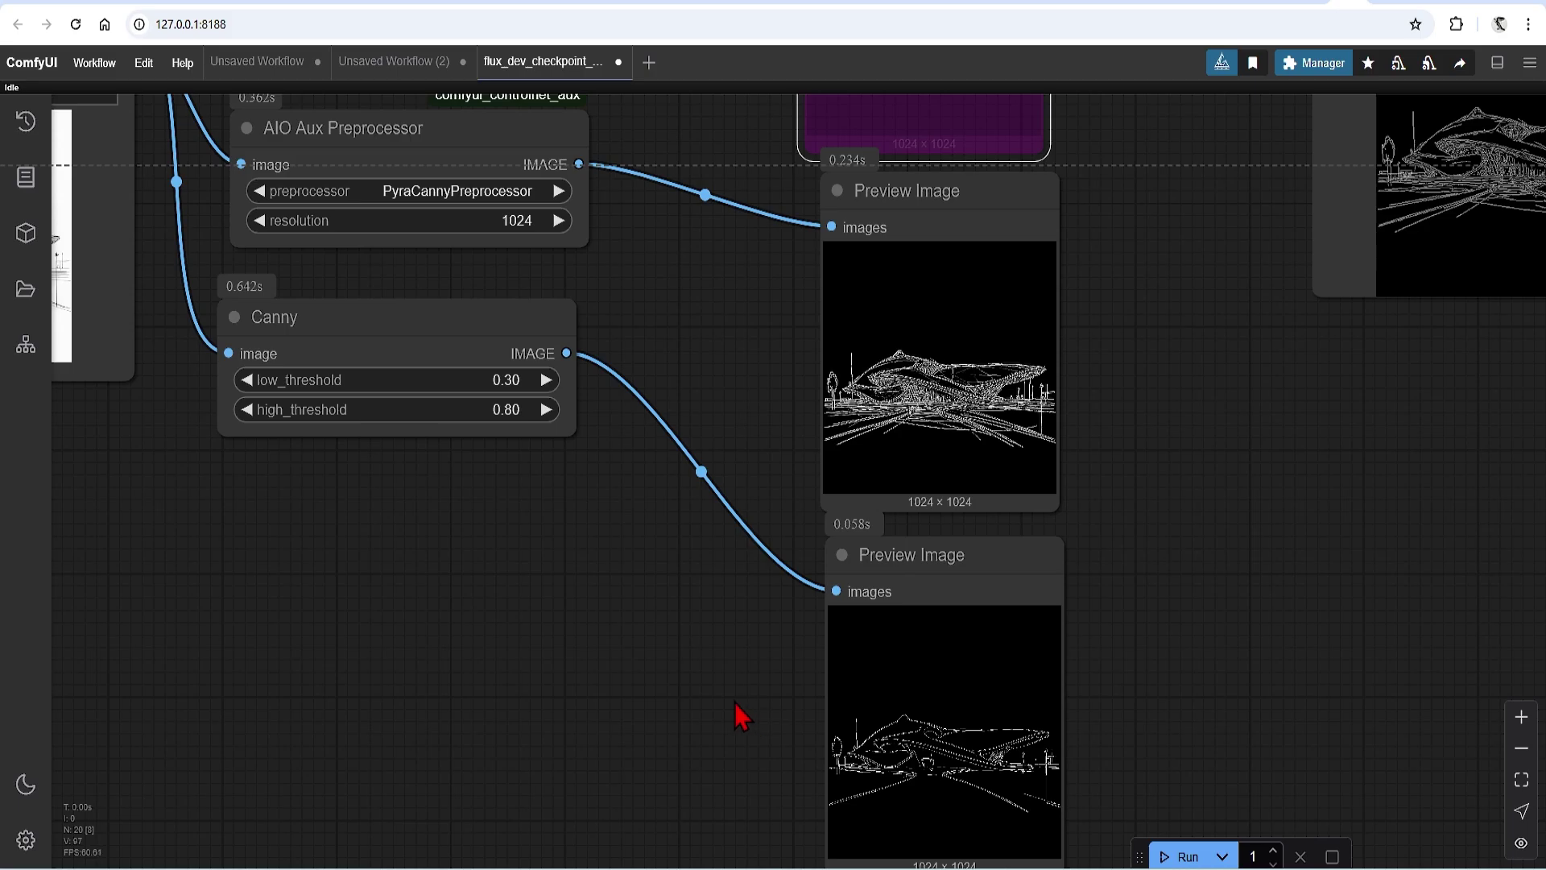
scroll(736, 709, "down", 6)
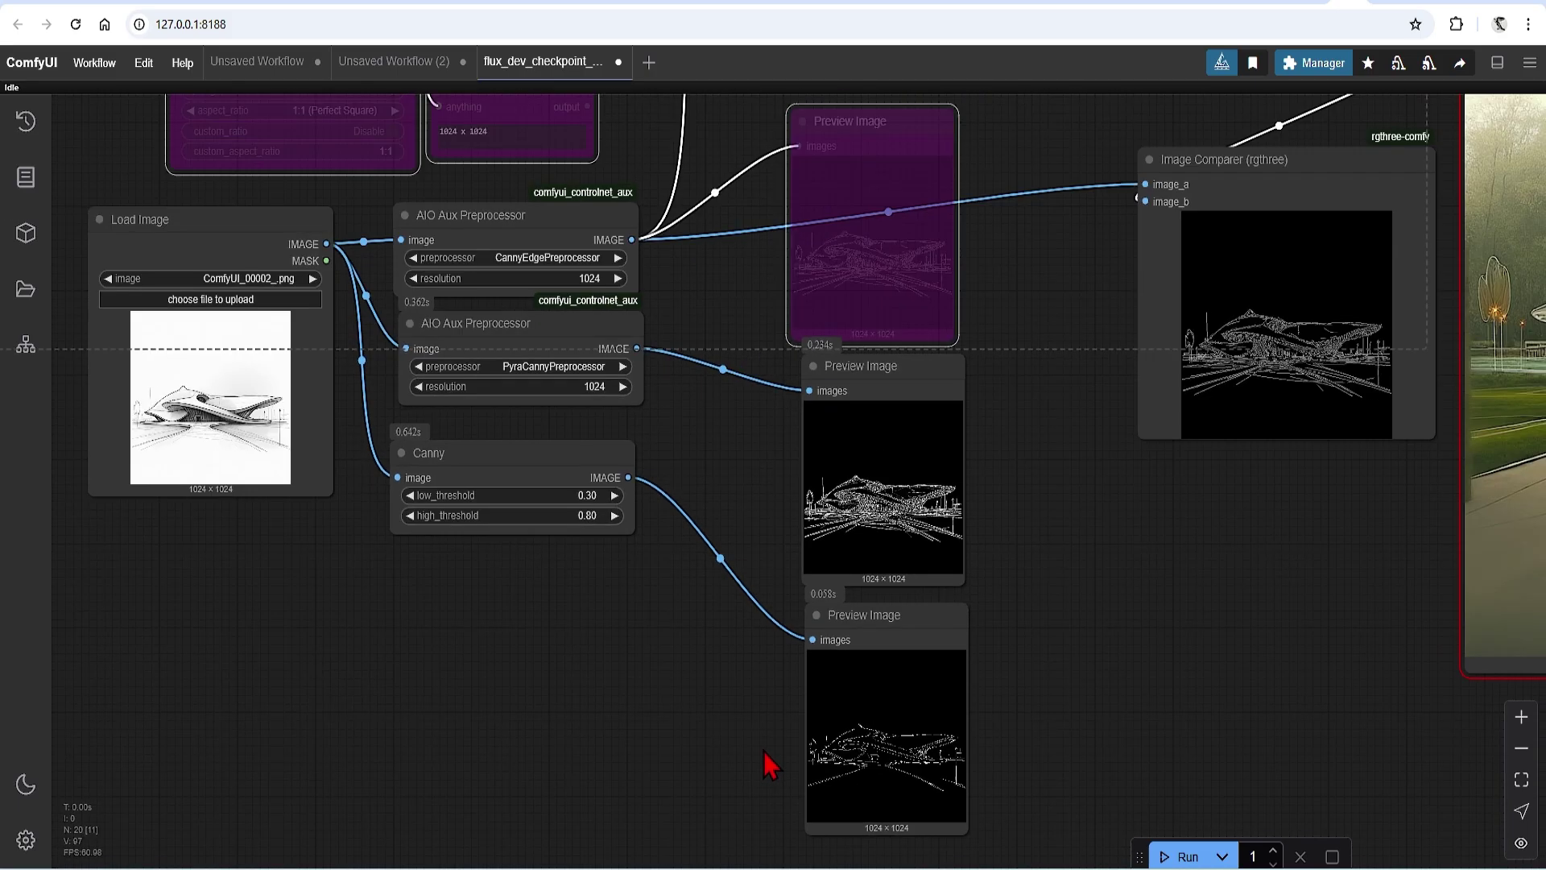
scroll(719, 298, "up", 2)
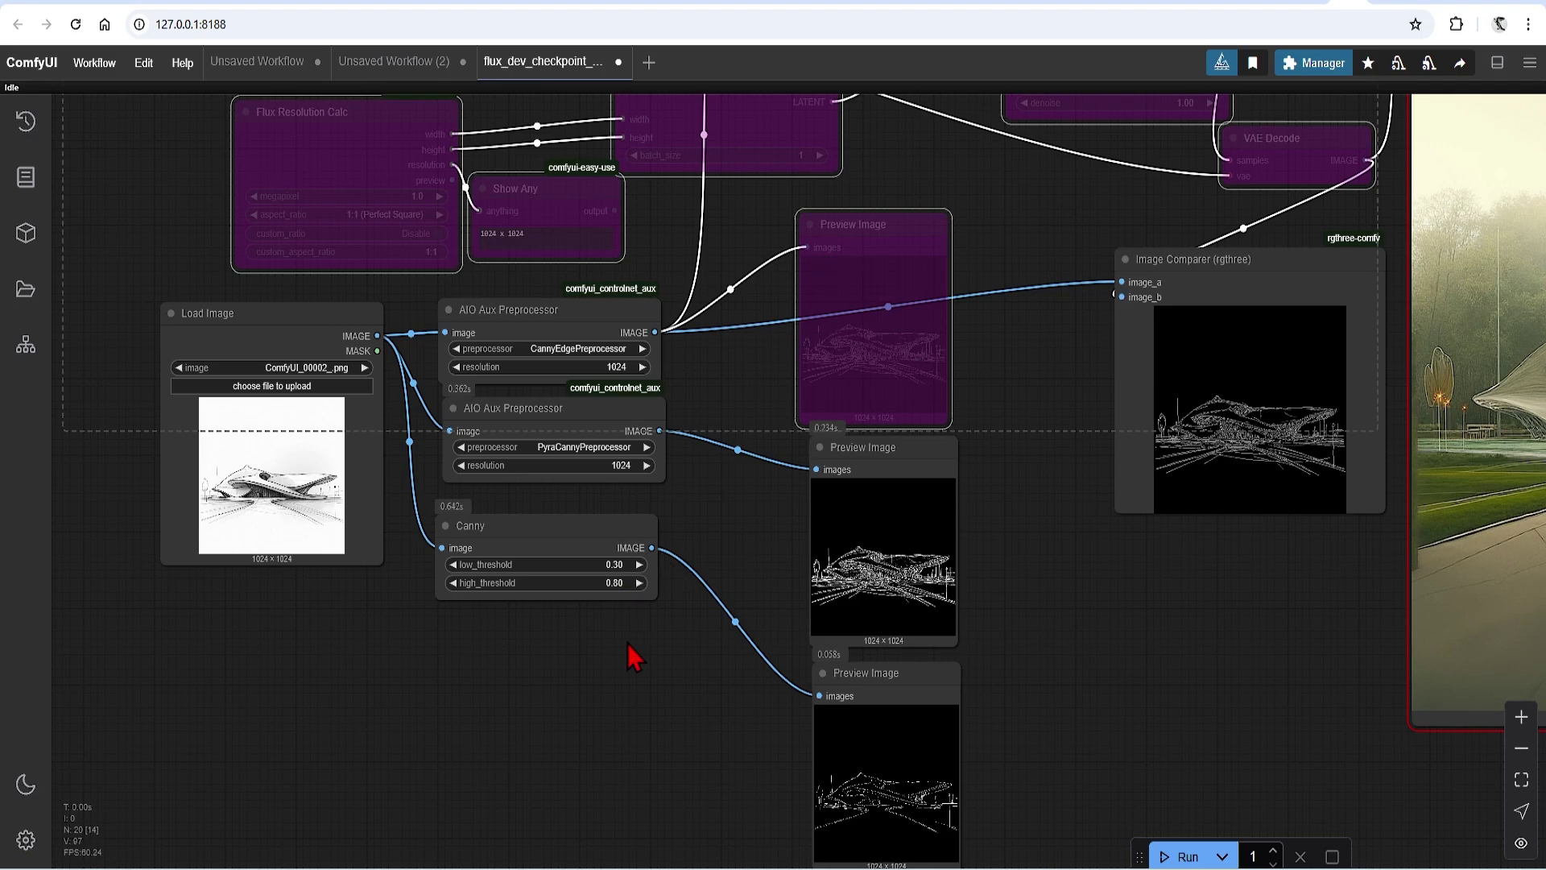
scroll(634, 659, "down", 6)
scroll(620, 161, "up", 1)
right_click(632, 149)
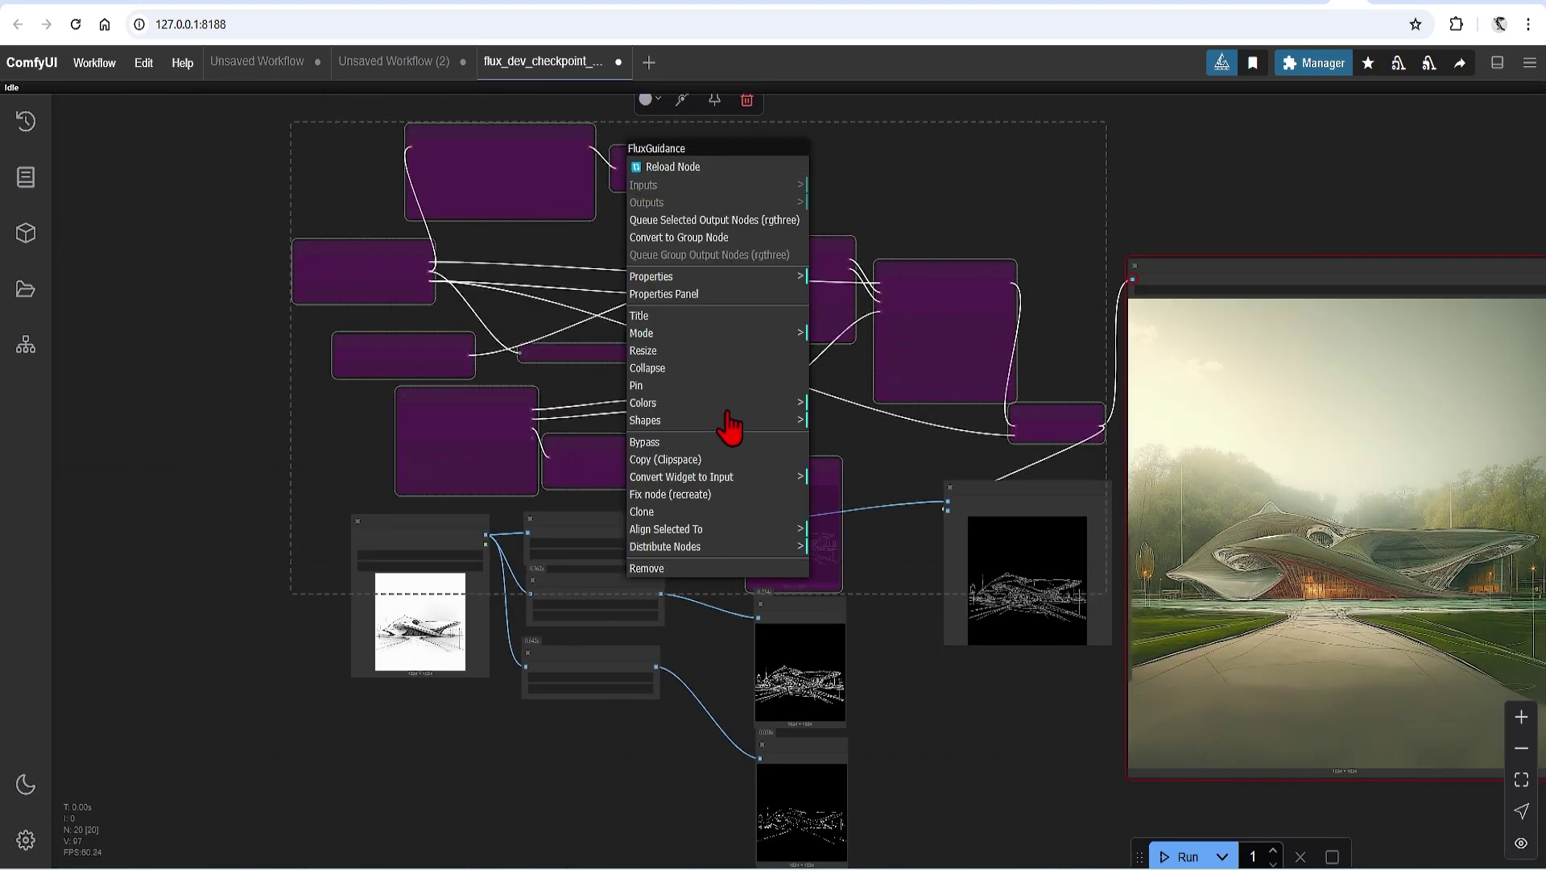
Un-bypass the generation nodes and connect PyraCanny's IMAGE output to Apply ControlNet's image input.
left_click(709, 443)
scroll(769, 700, "up", 5)
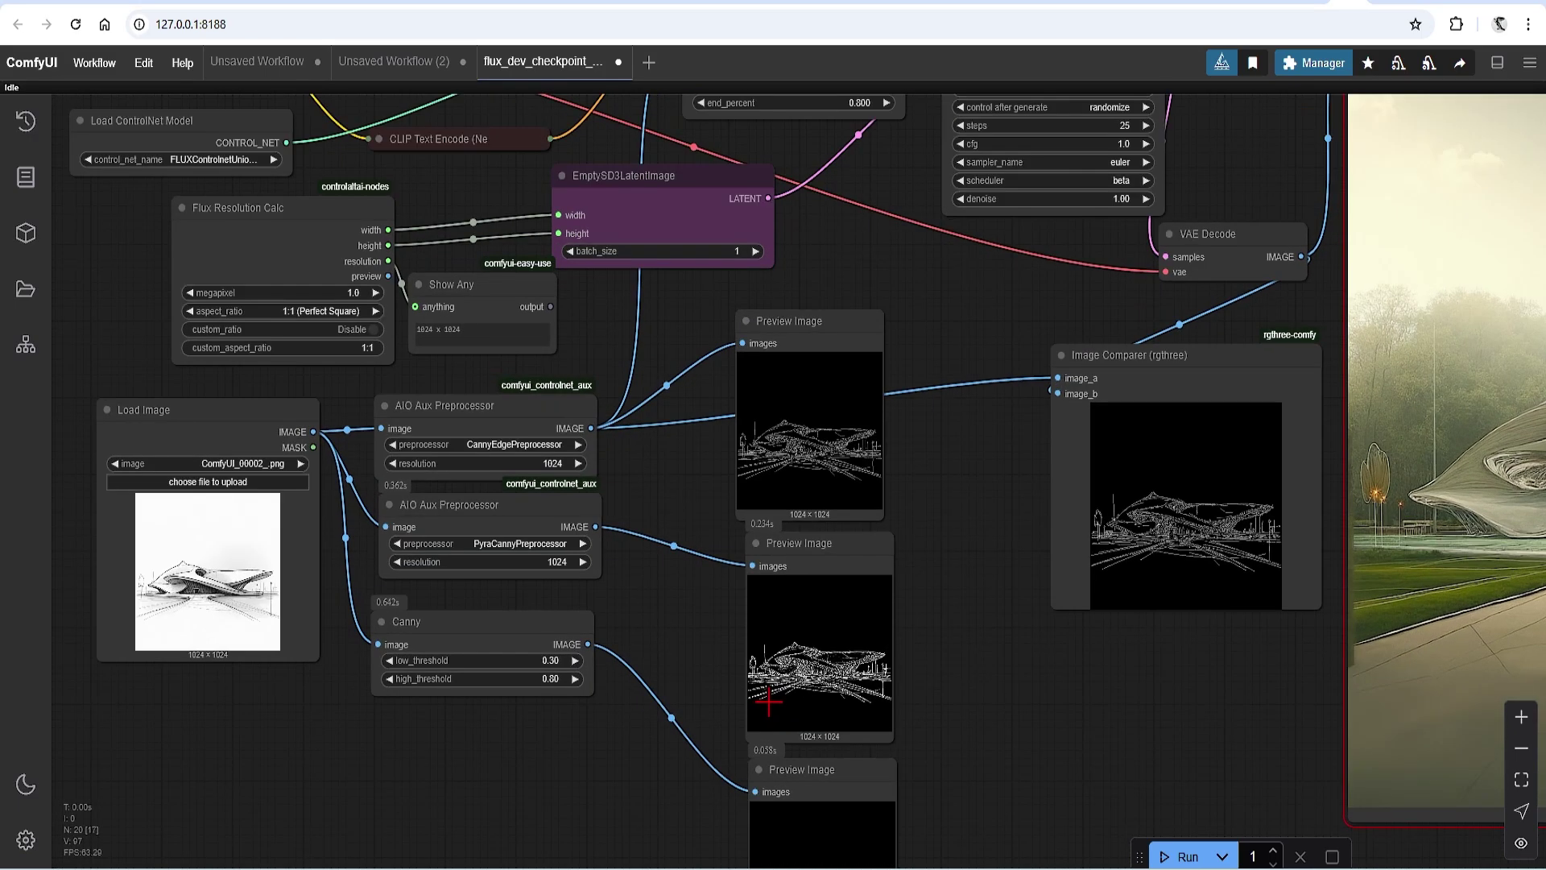
left_click_drag(595, 527, 662, 149)
scroll(590, 518, "down", 3)
scroll(662, 151, "up", 3)
scroll(312, 438, "down", 4)
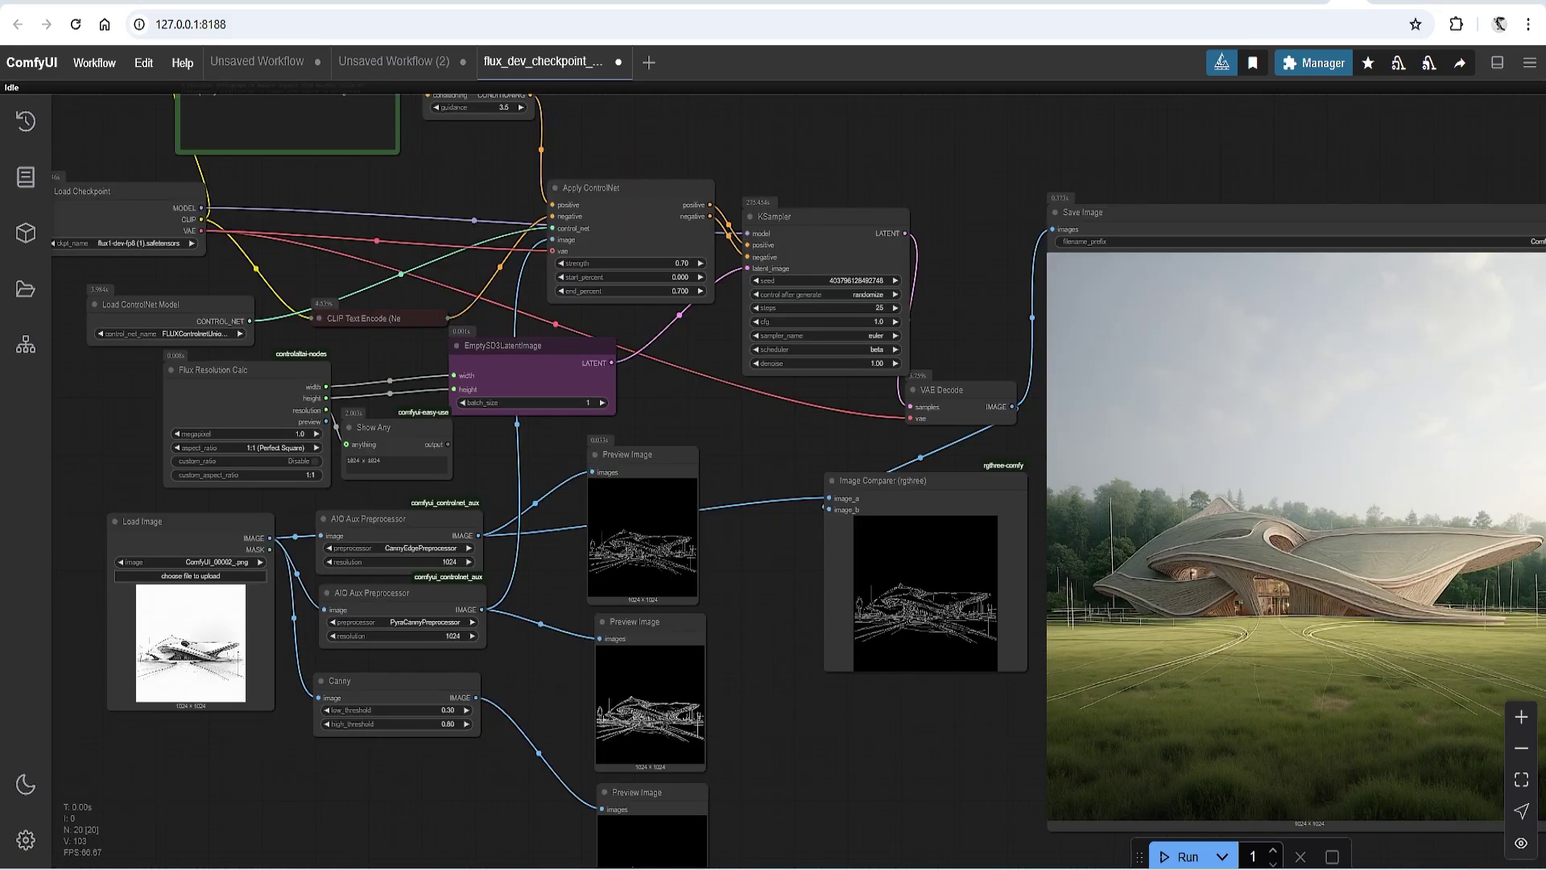
scroll(1366, 644, "up", 6)
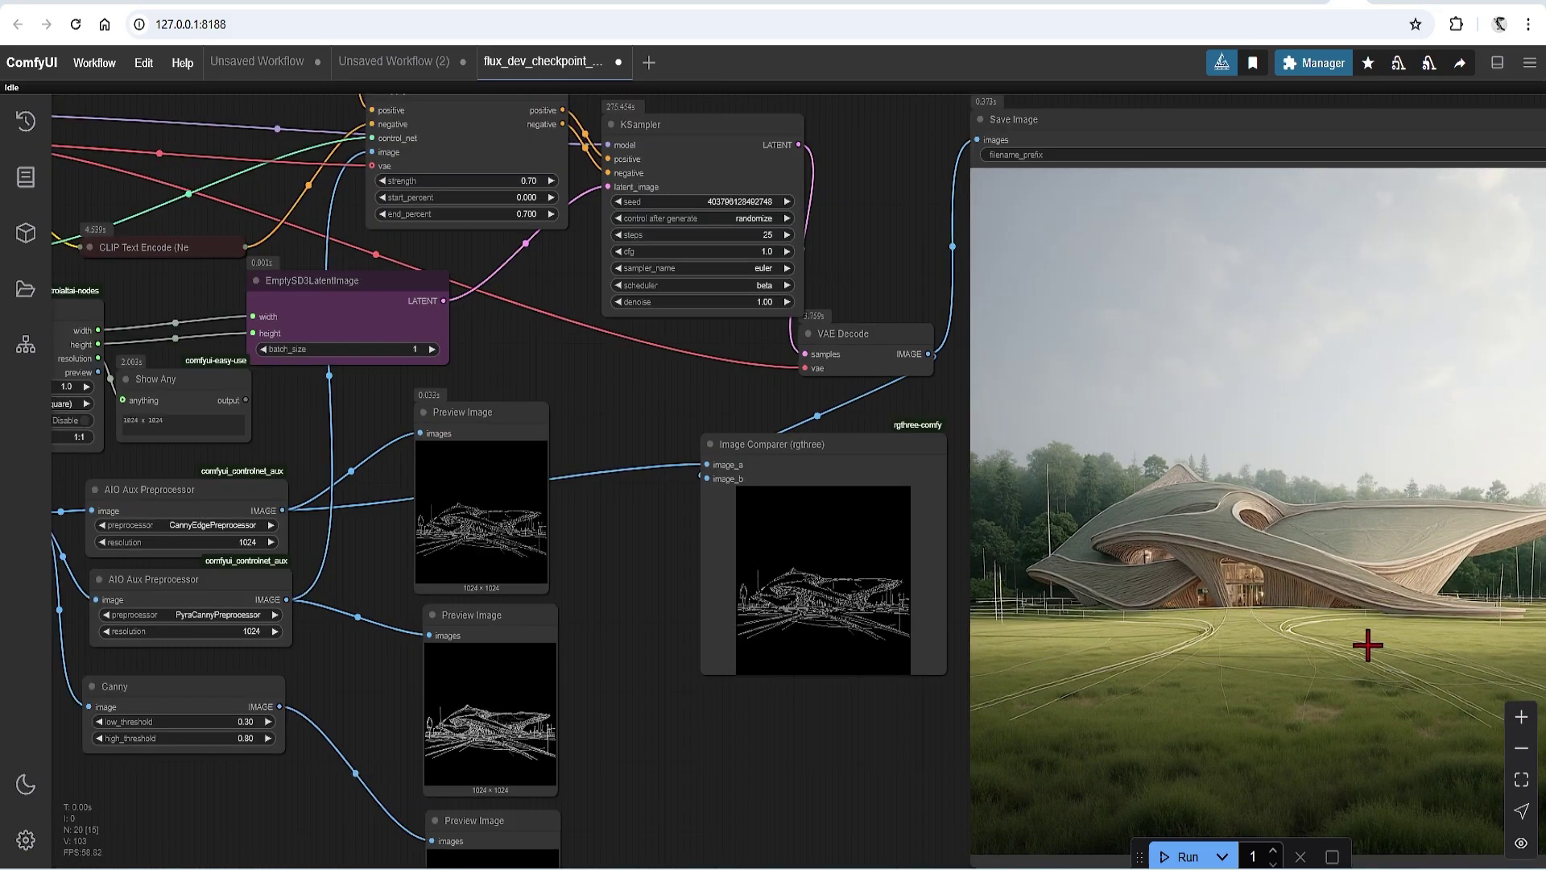
scroll(630, 598, "up", 5)
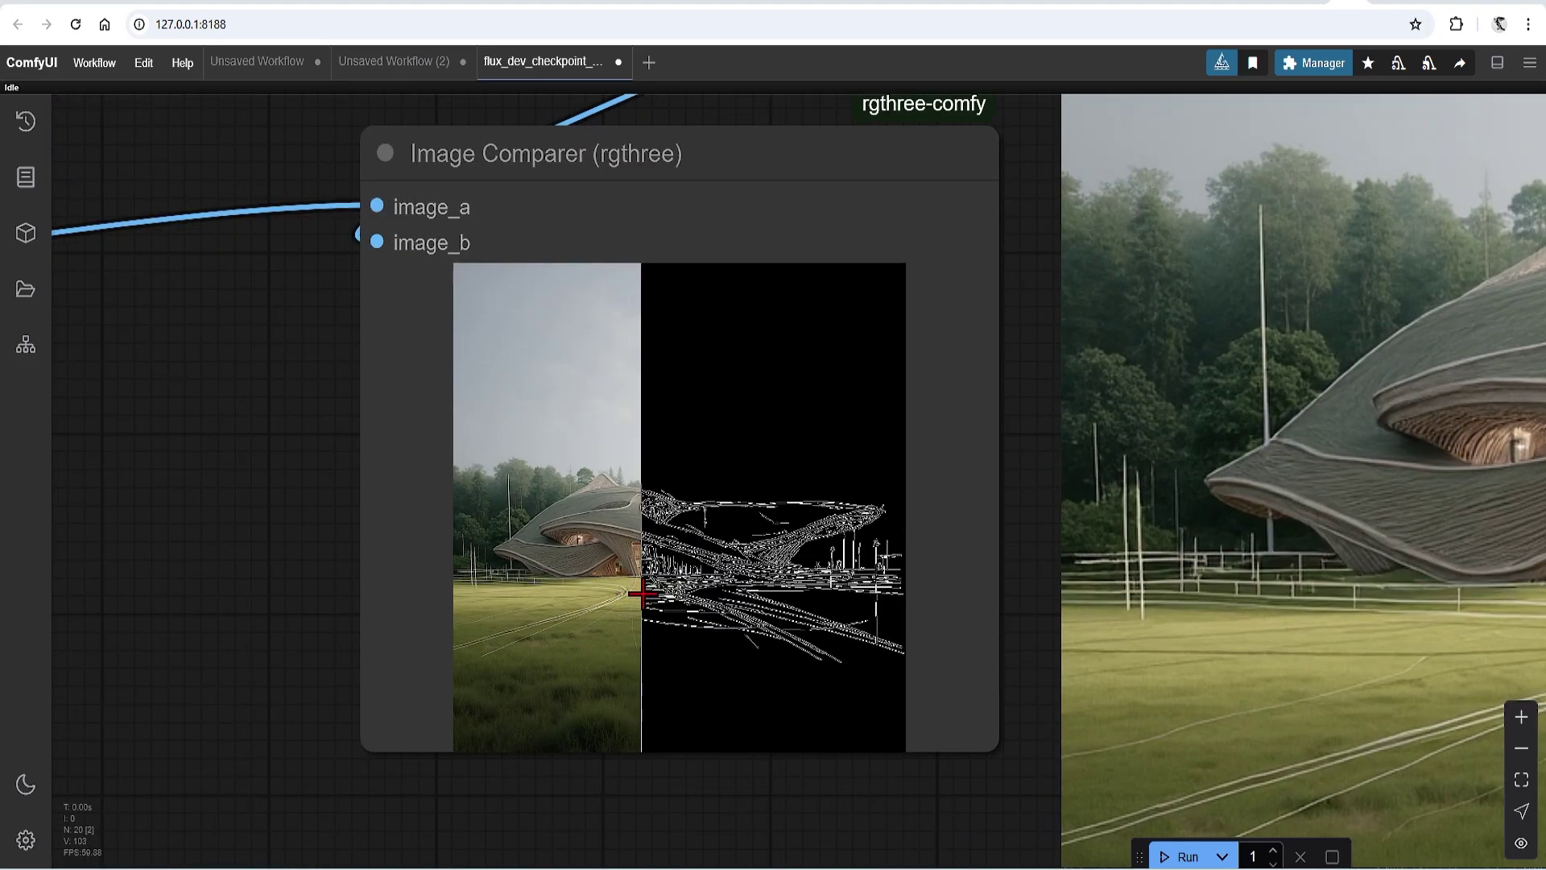
scroll(729, 596, "up", 6)
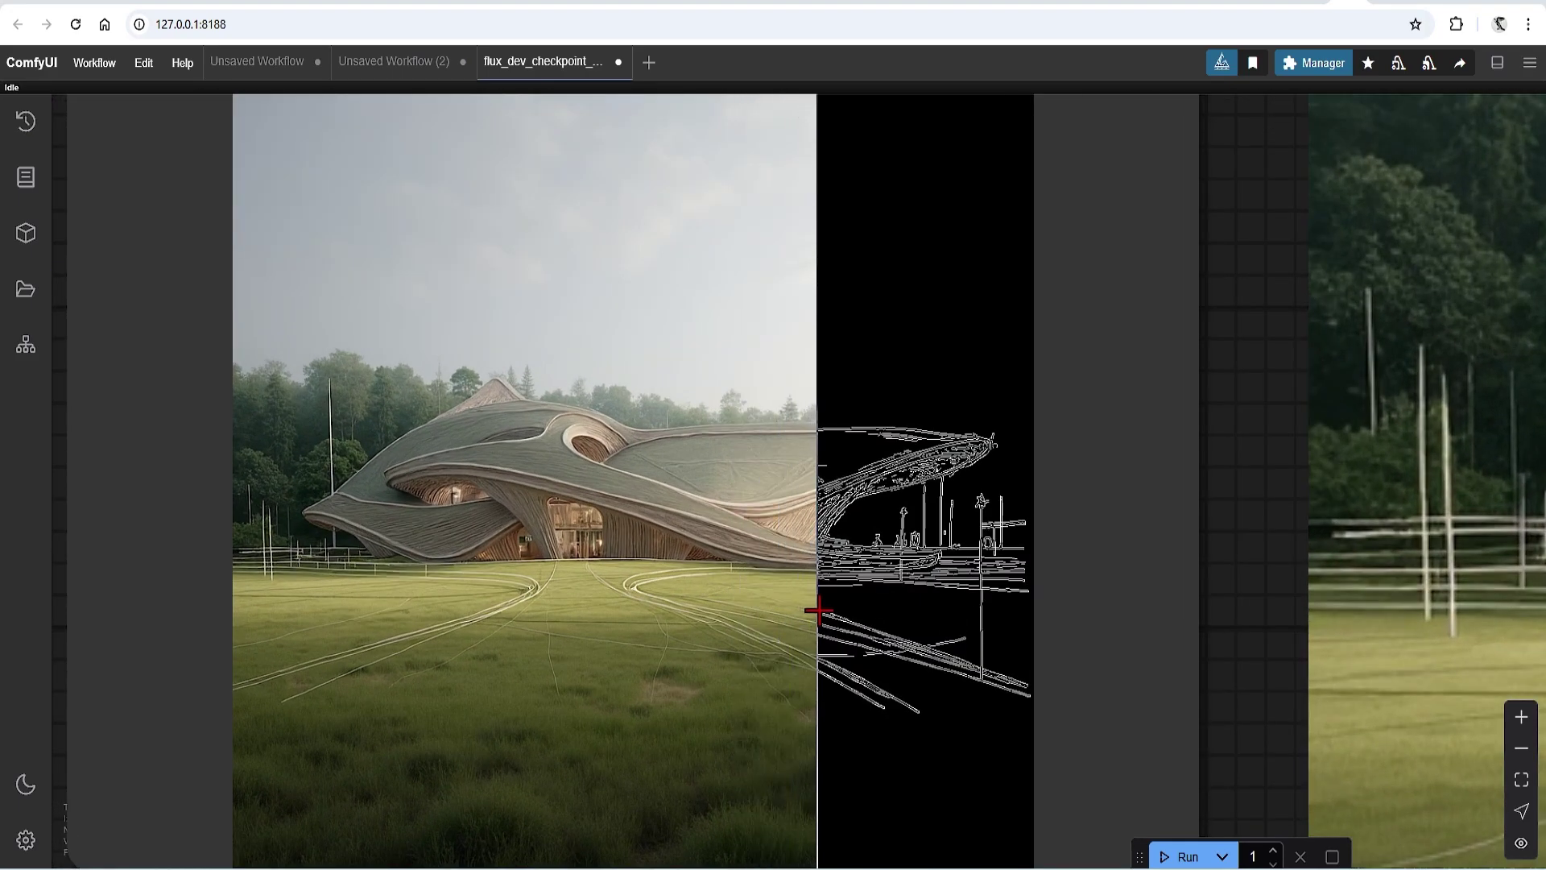
scroll(843, 508, "up", 5)
scroll(843, 508, "up", 5)
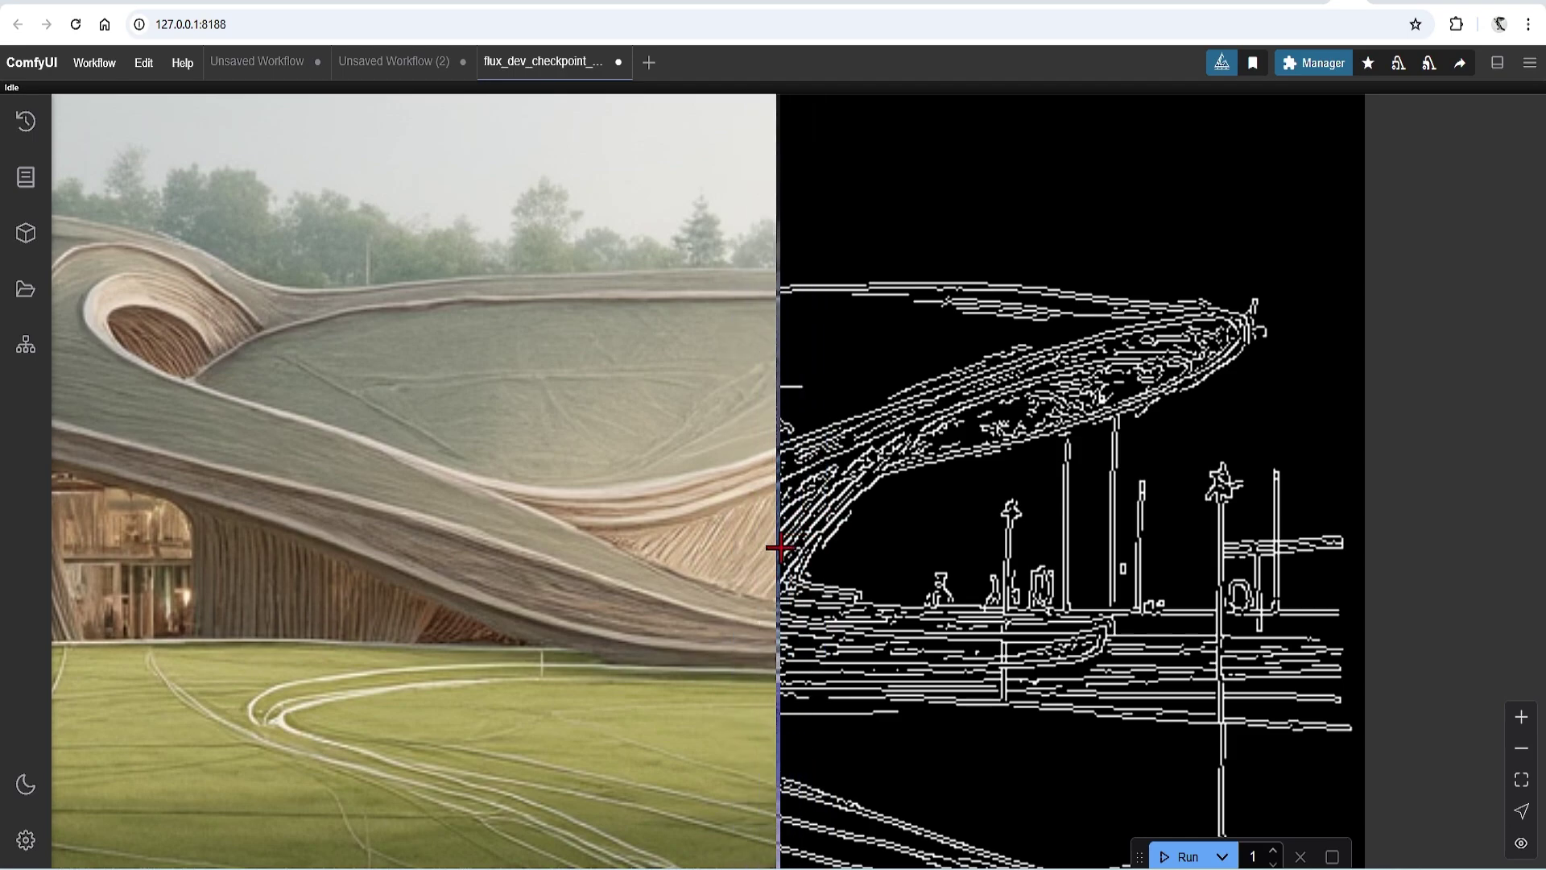
scroll(773, 545, "down", 5)
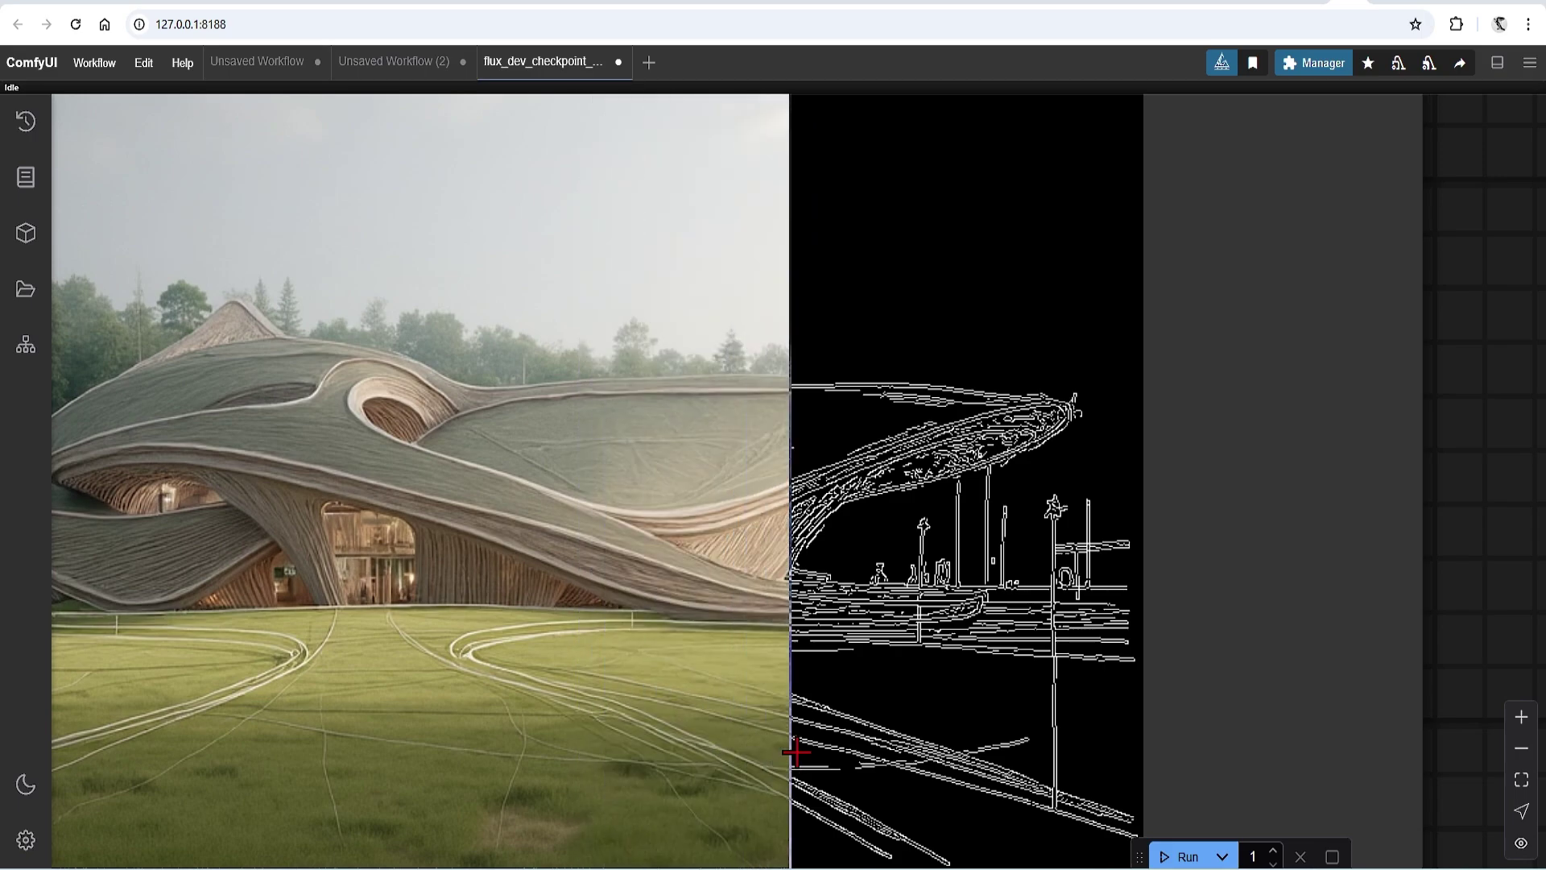
scroll(805, 729, "down", 8)
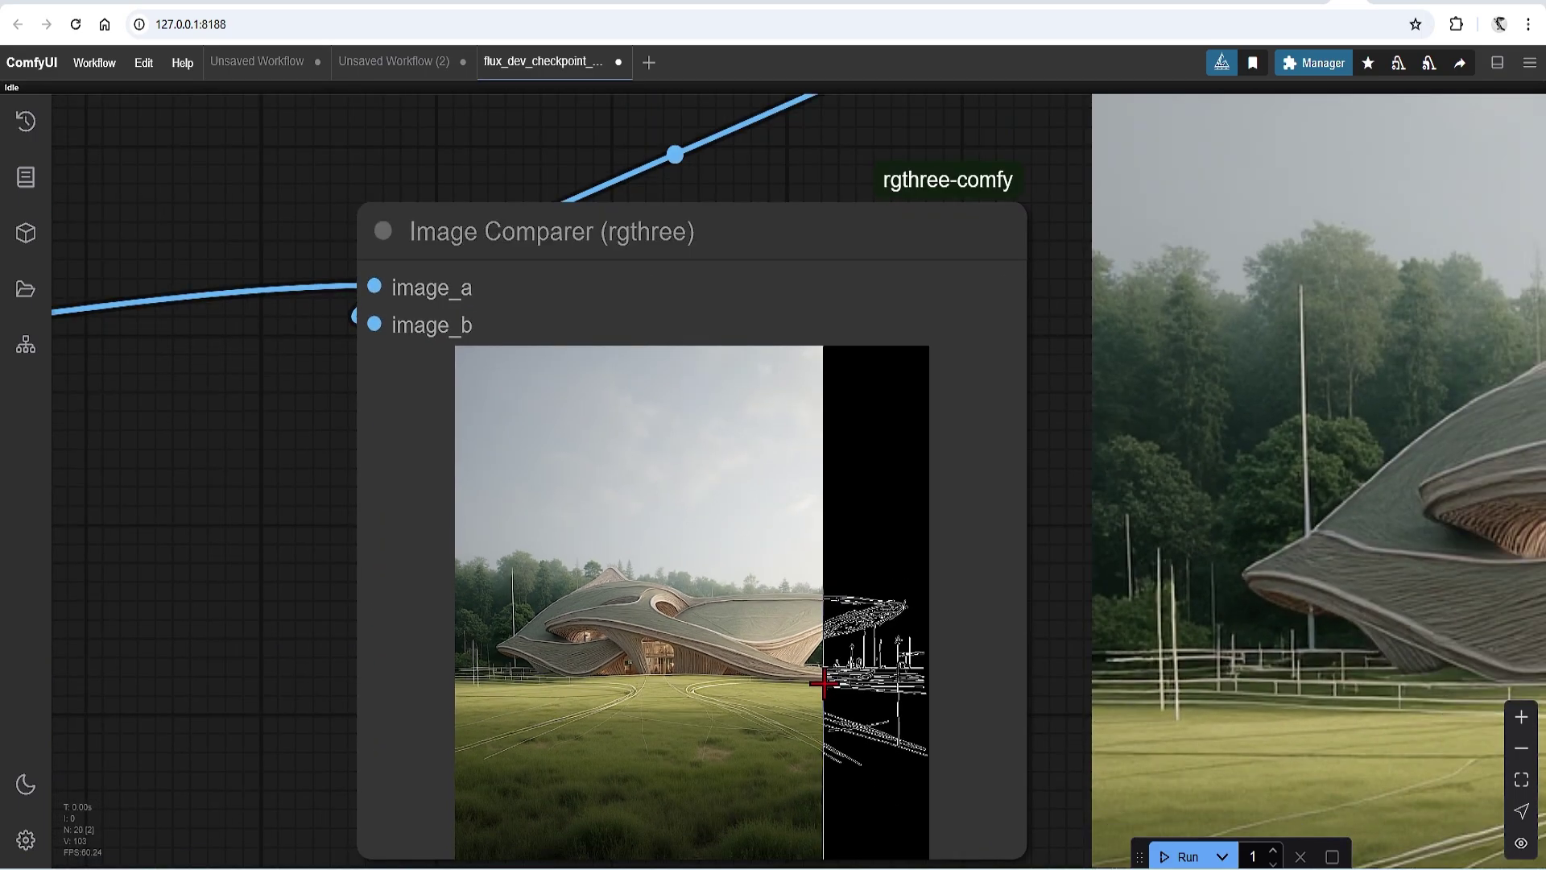
scroll(649, 650, "down", 3)
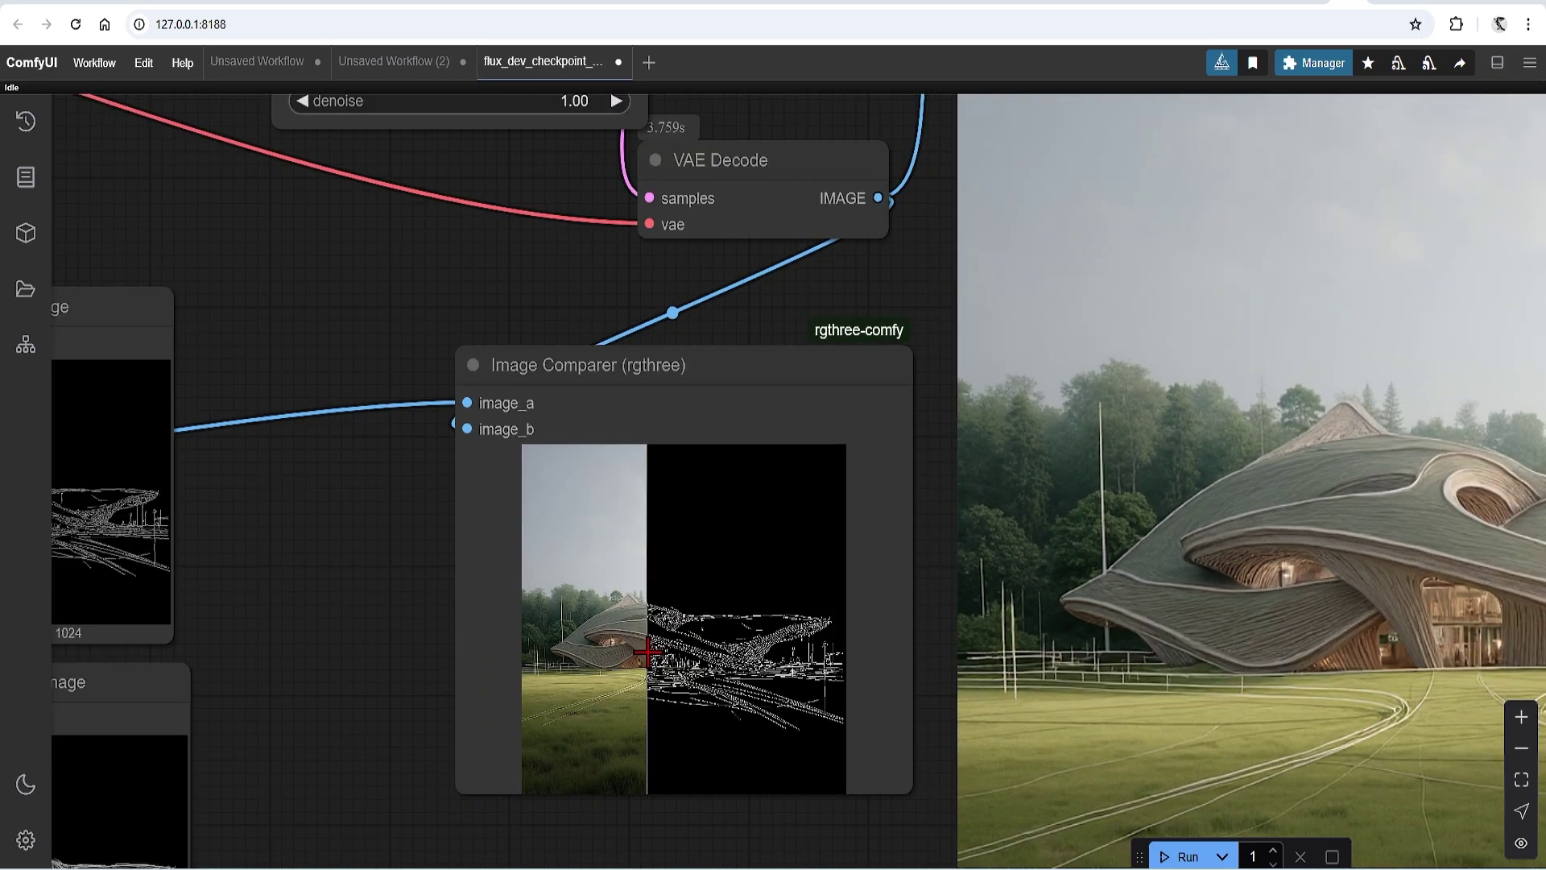
scroll(1015, 652, "down", 10)
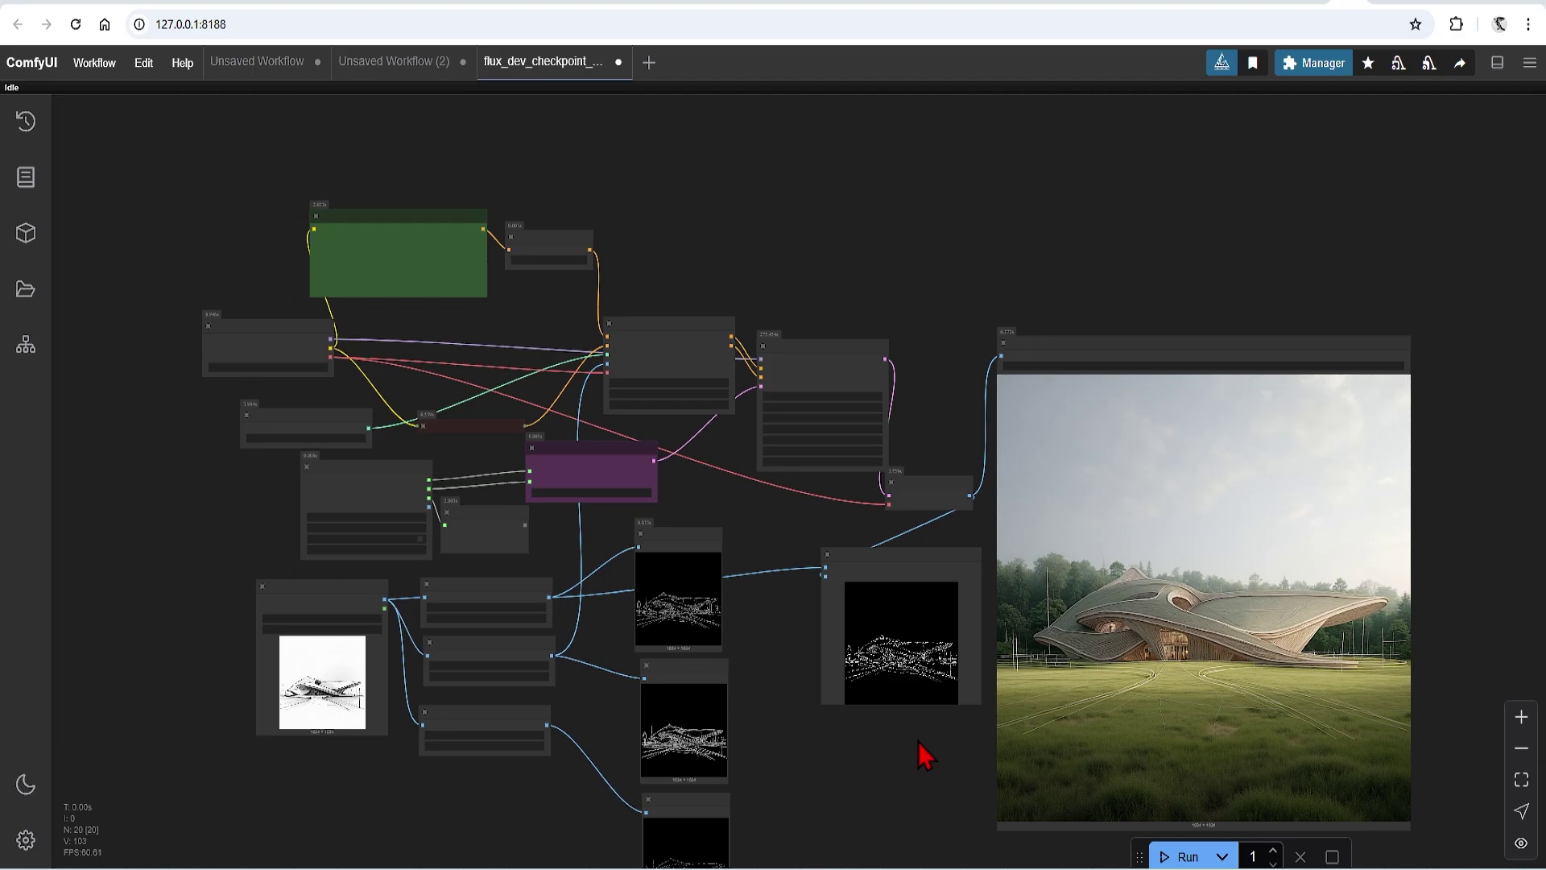
Add a Power Lora Loader (rgthree) node and place it above Load Checkpoint.
scroll(987, 171, "up", 3)
double_click(987, 170)
type("lora")
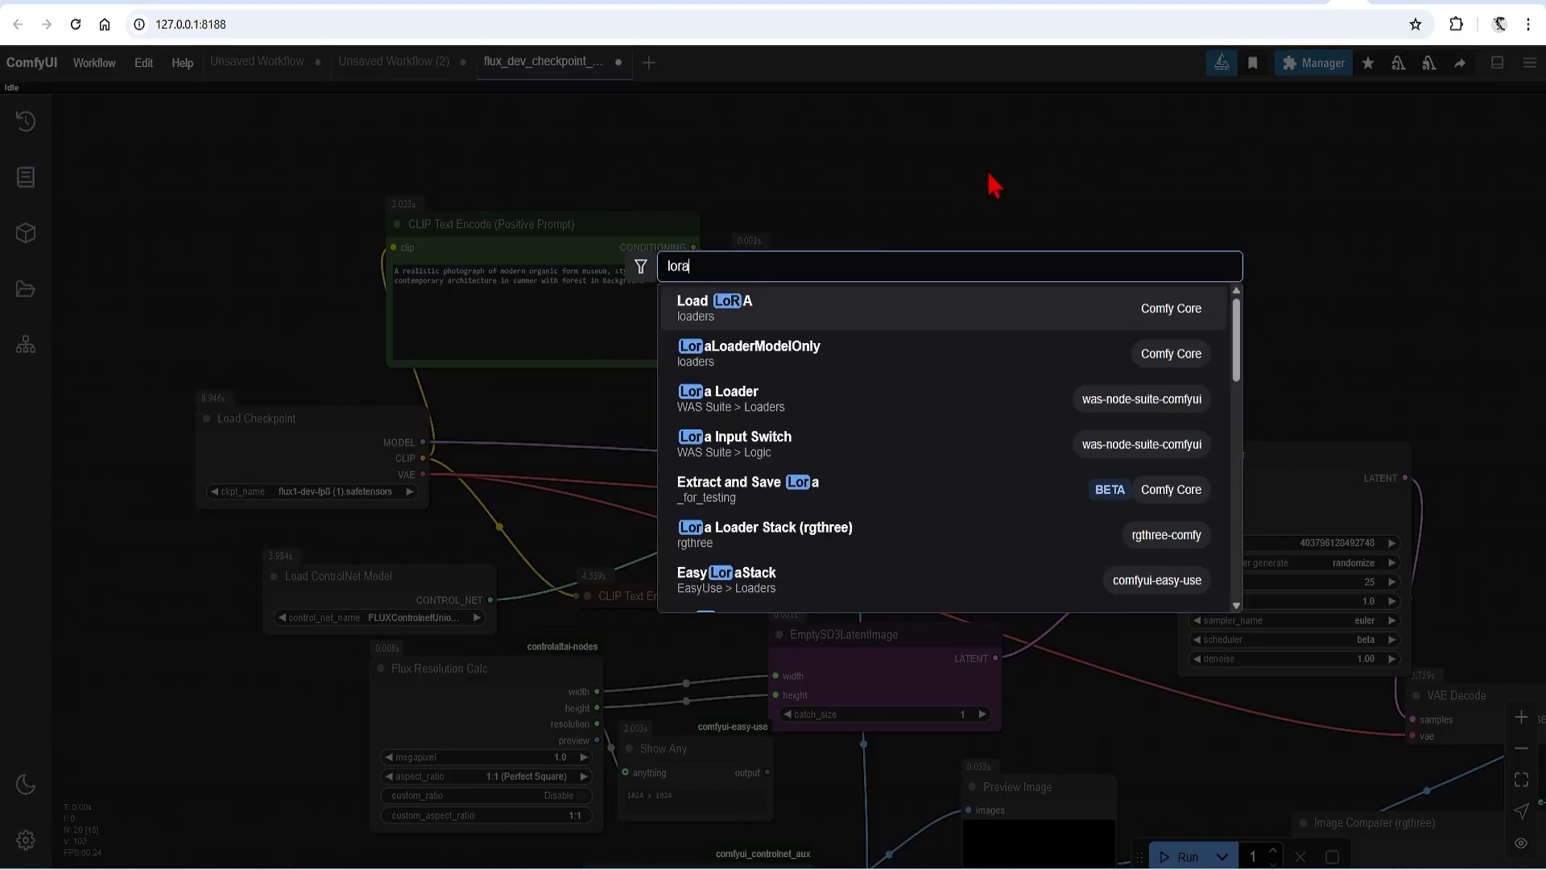
type(" lo")
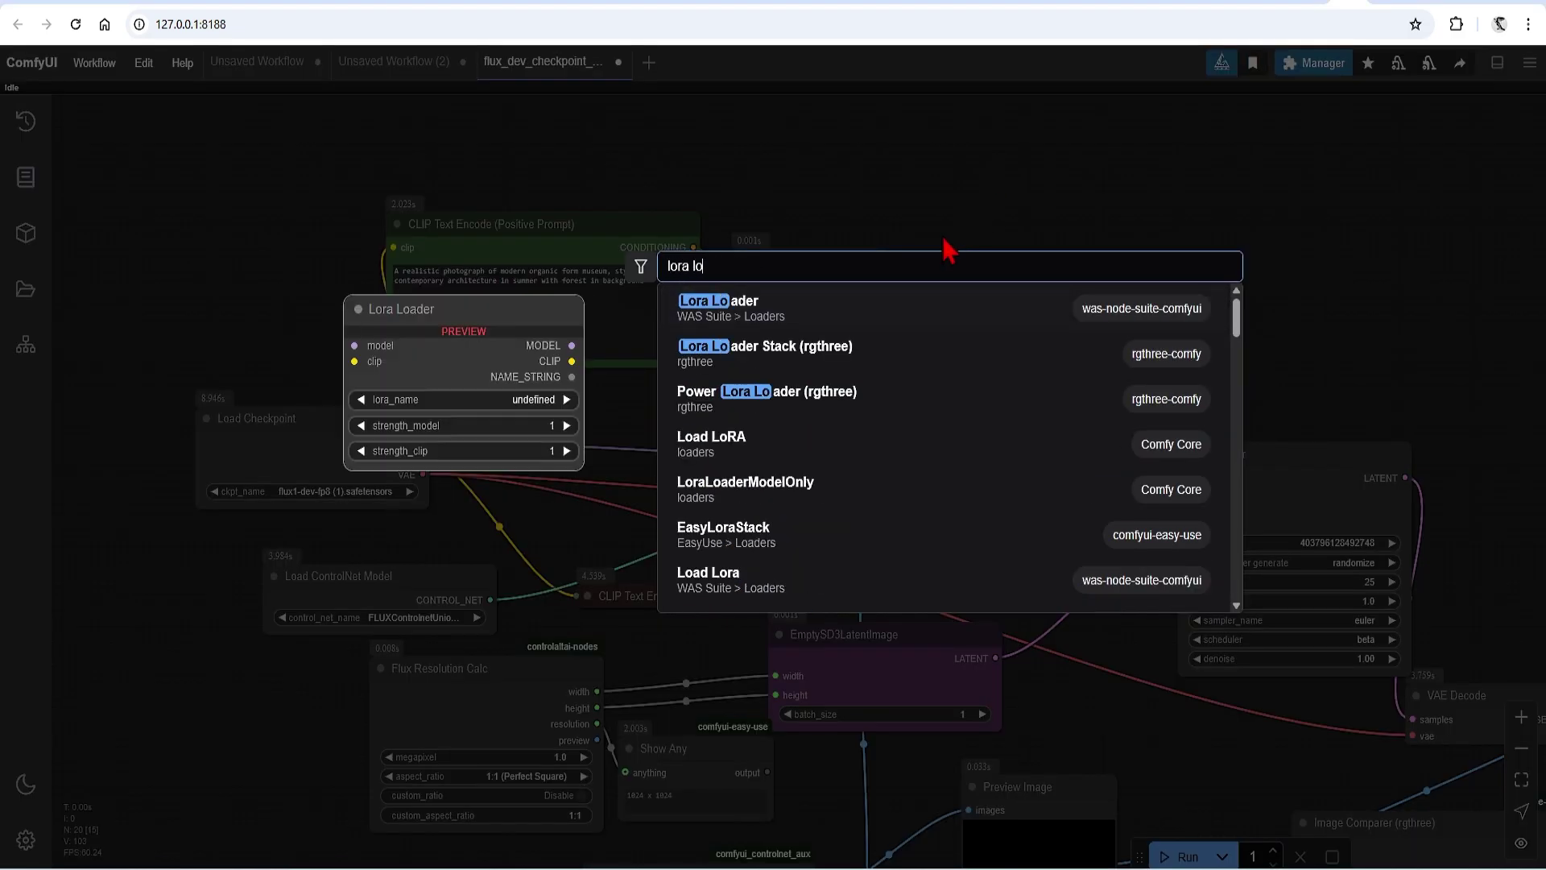
left_click(804, 423)
left_click_drag(1131, 188, 1096, 213)
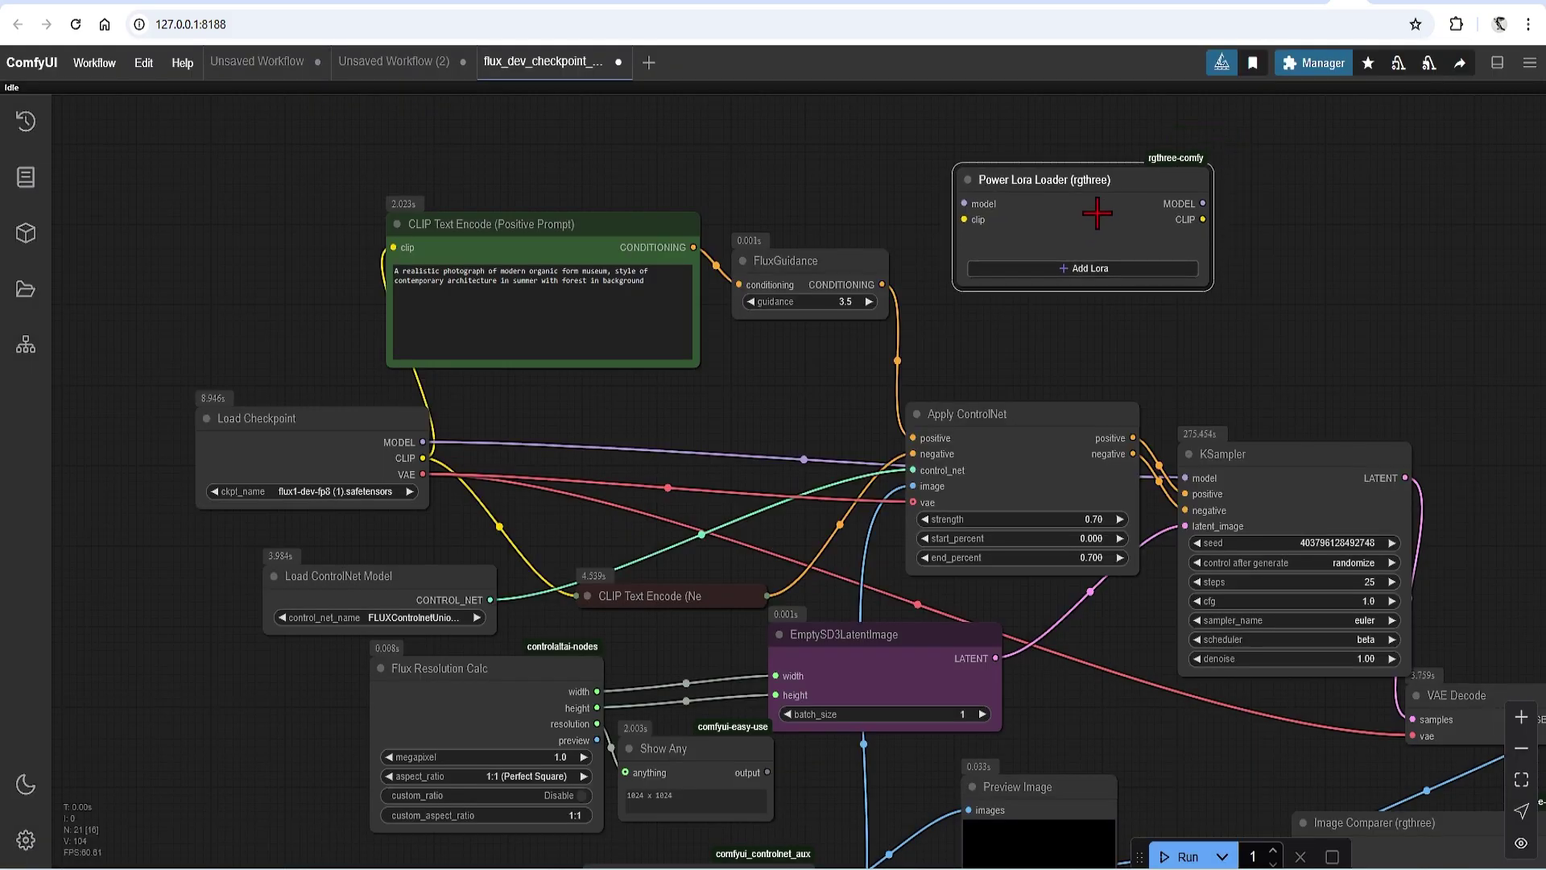
scroll(1327, 348, "down", 2)
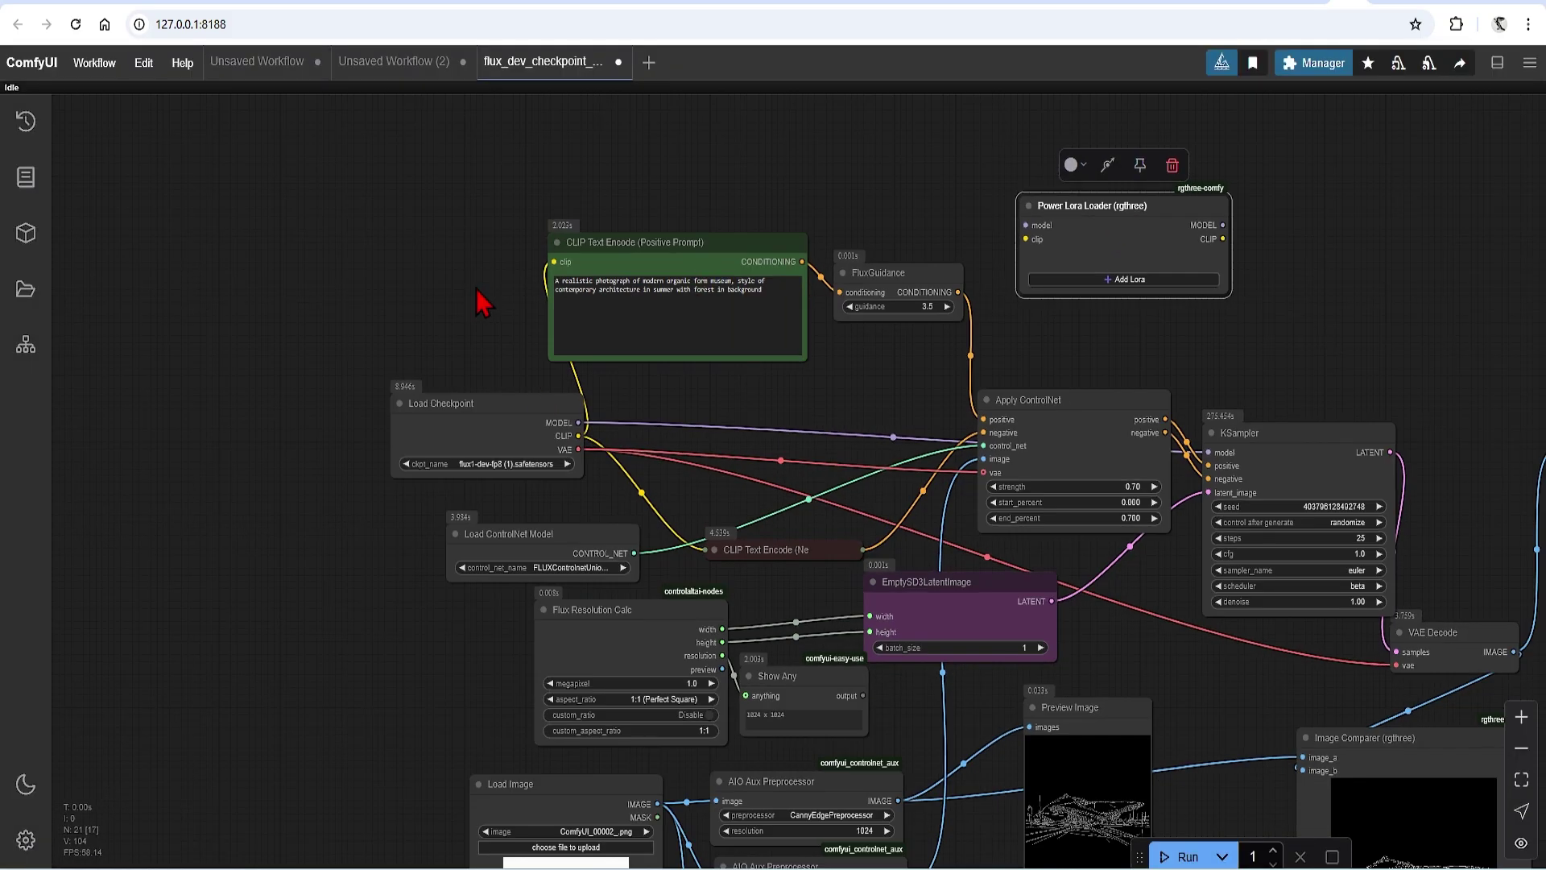
left_click_drag(510, 413, 257, 413)
left_click_drag(1120, 217, 385, 265)
scroll(81, 208, "up", 6)
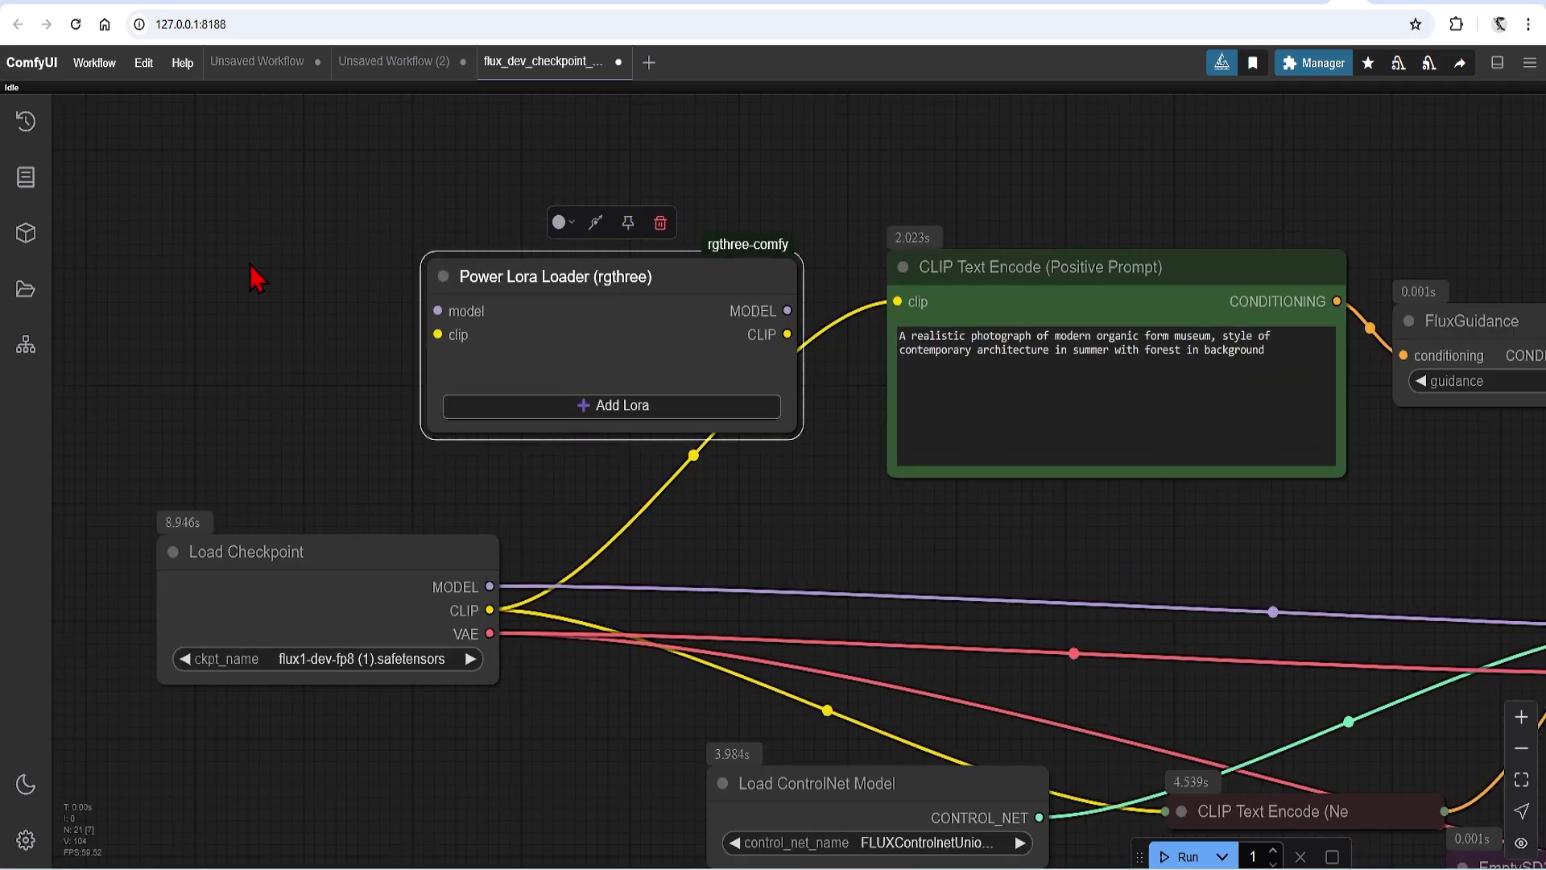
left_click_drag(378, 555, 191, 536)
Route checkpoint MODEL and CLIP through the loader to KSampler and the prompt, adding FLUXTurboAlpha.
left_click_drag(285, 561, 427, 375)
left_click_drag(285, 586, 439, 335)
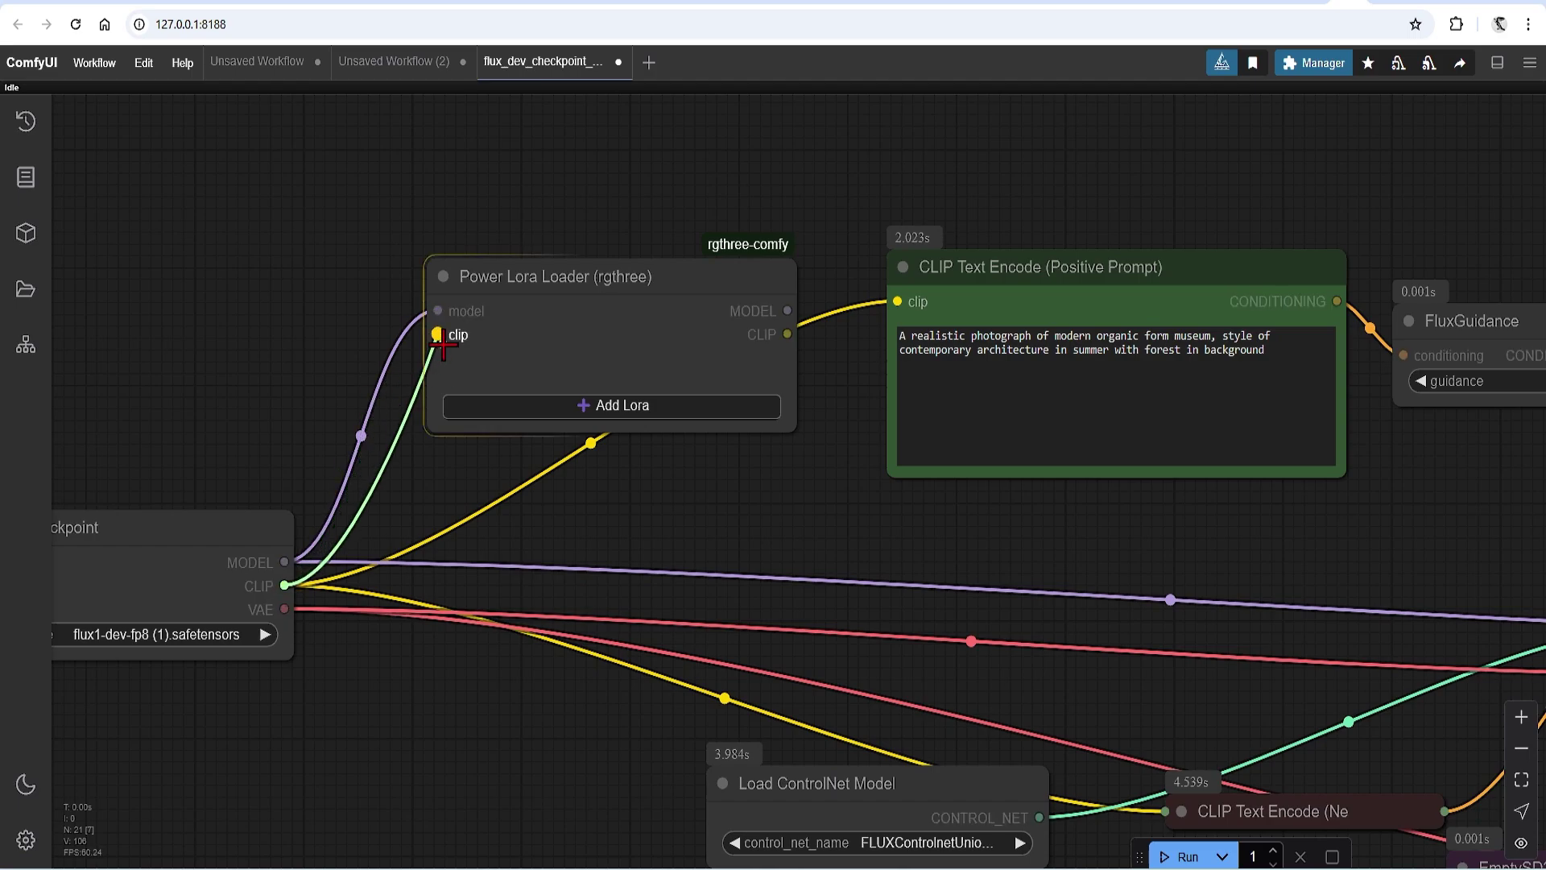
scroll(317, 421, "down", 3)
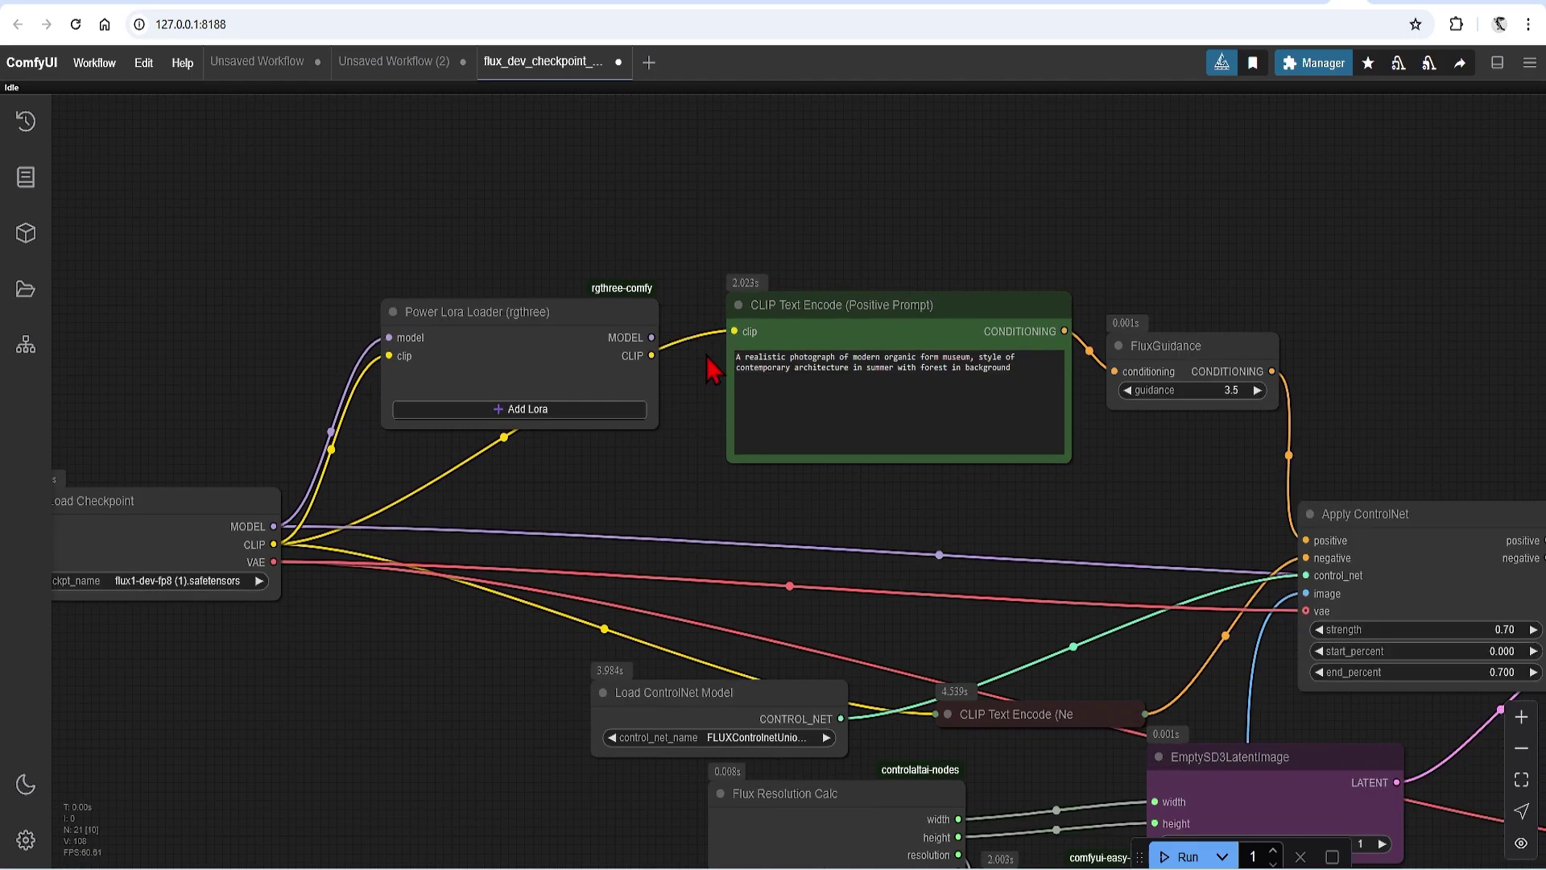
scroll(575, 372, "down", 2)
left_click_drag(635, 343, 1426, 547)
scroll(636, 364, "up", 2)
left_click_drag(636, 364, 721, 354)
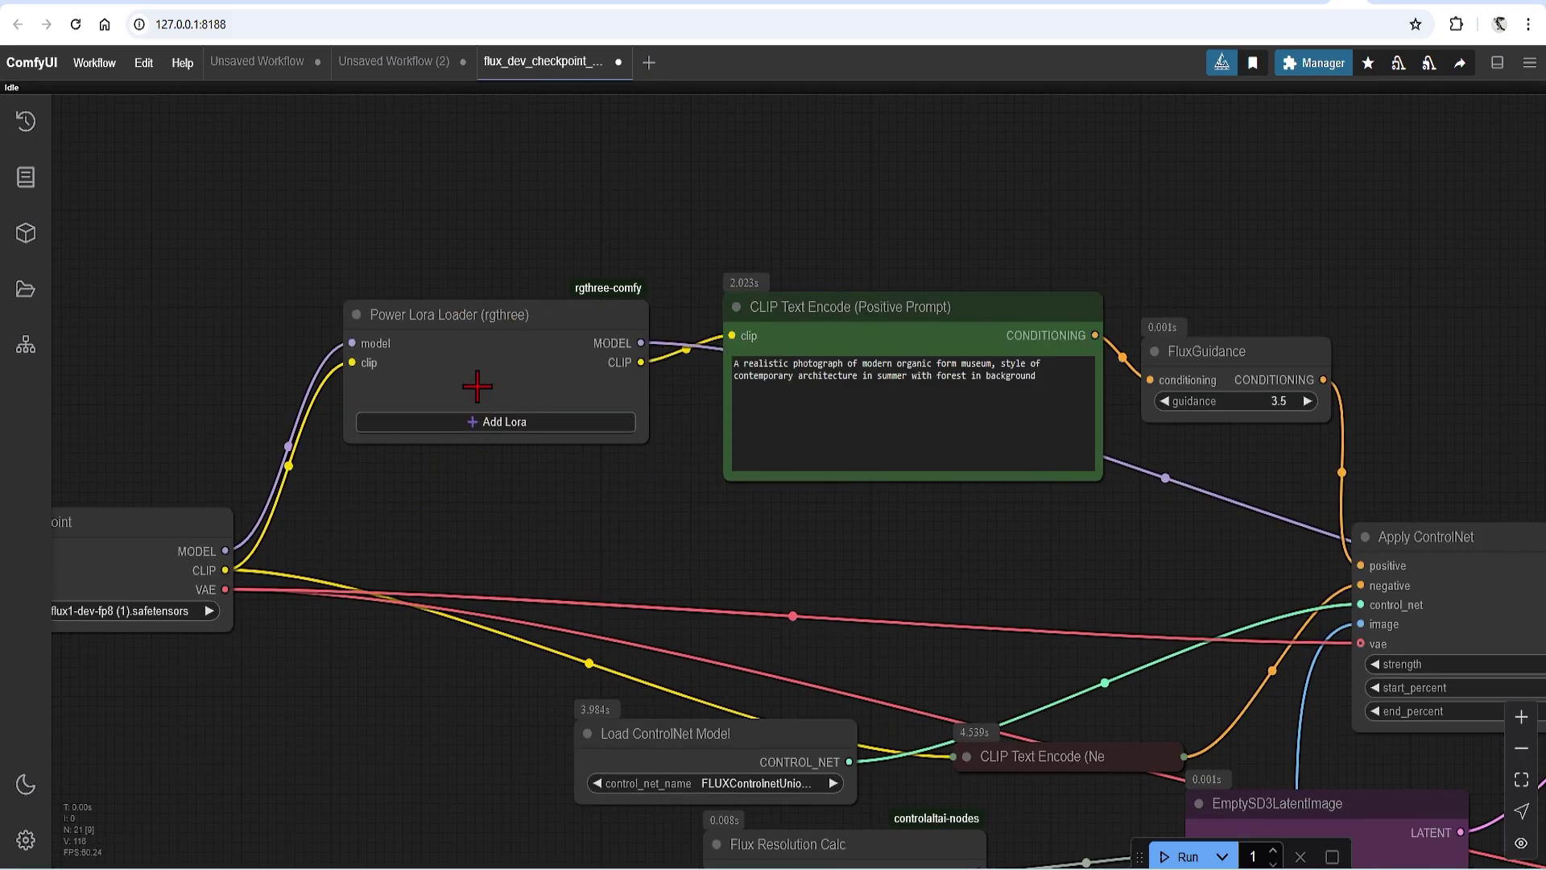
left_click(493, 422)
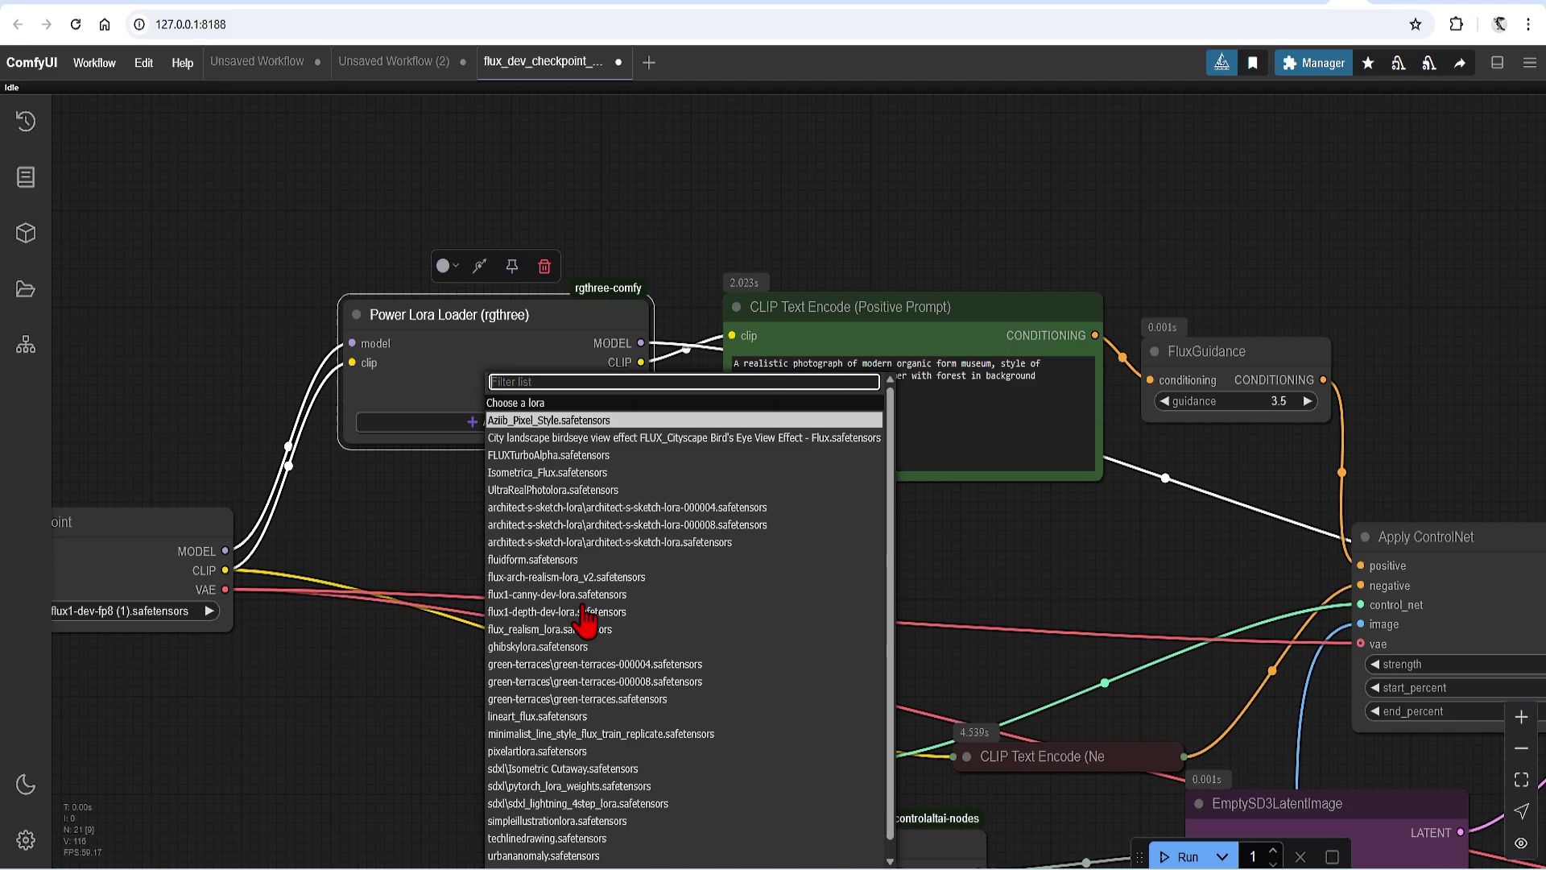
left_click(536, 456)
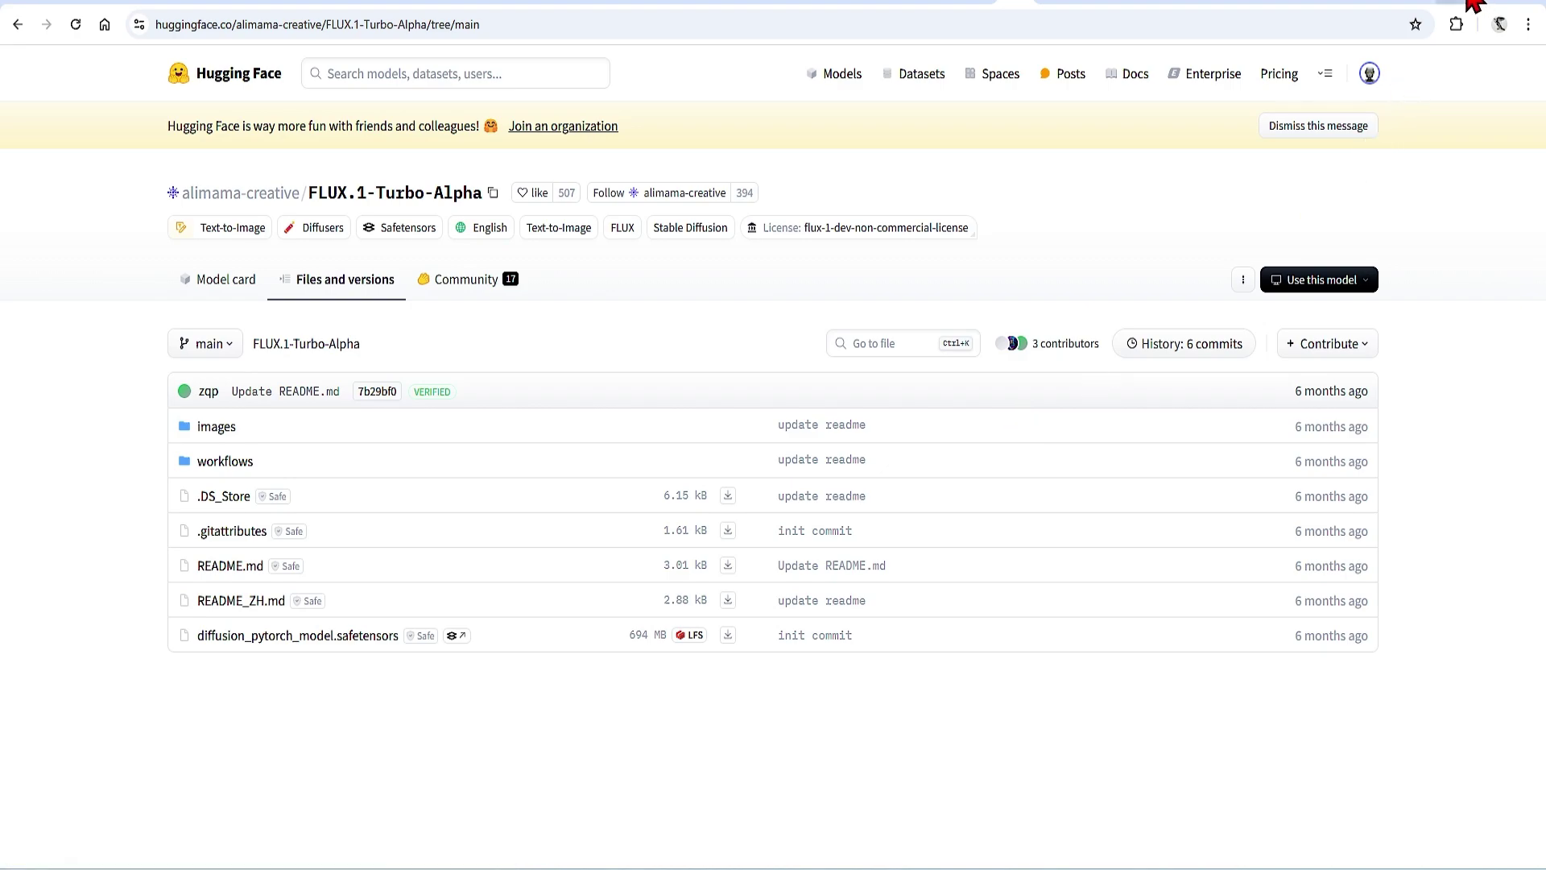
Back in the ComfyUI workflow, set KSampler steps to 8.
left_click(1346, 2)
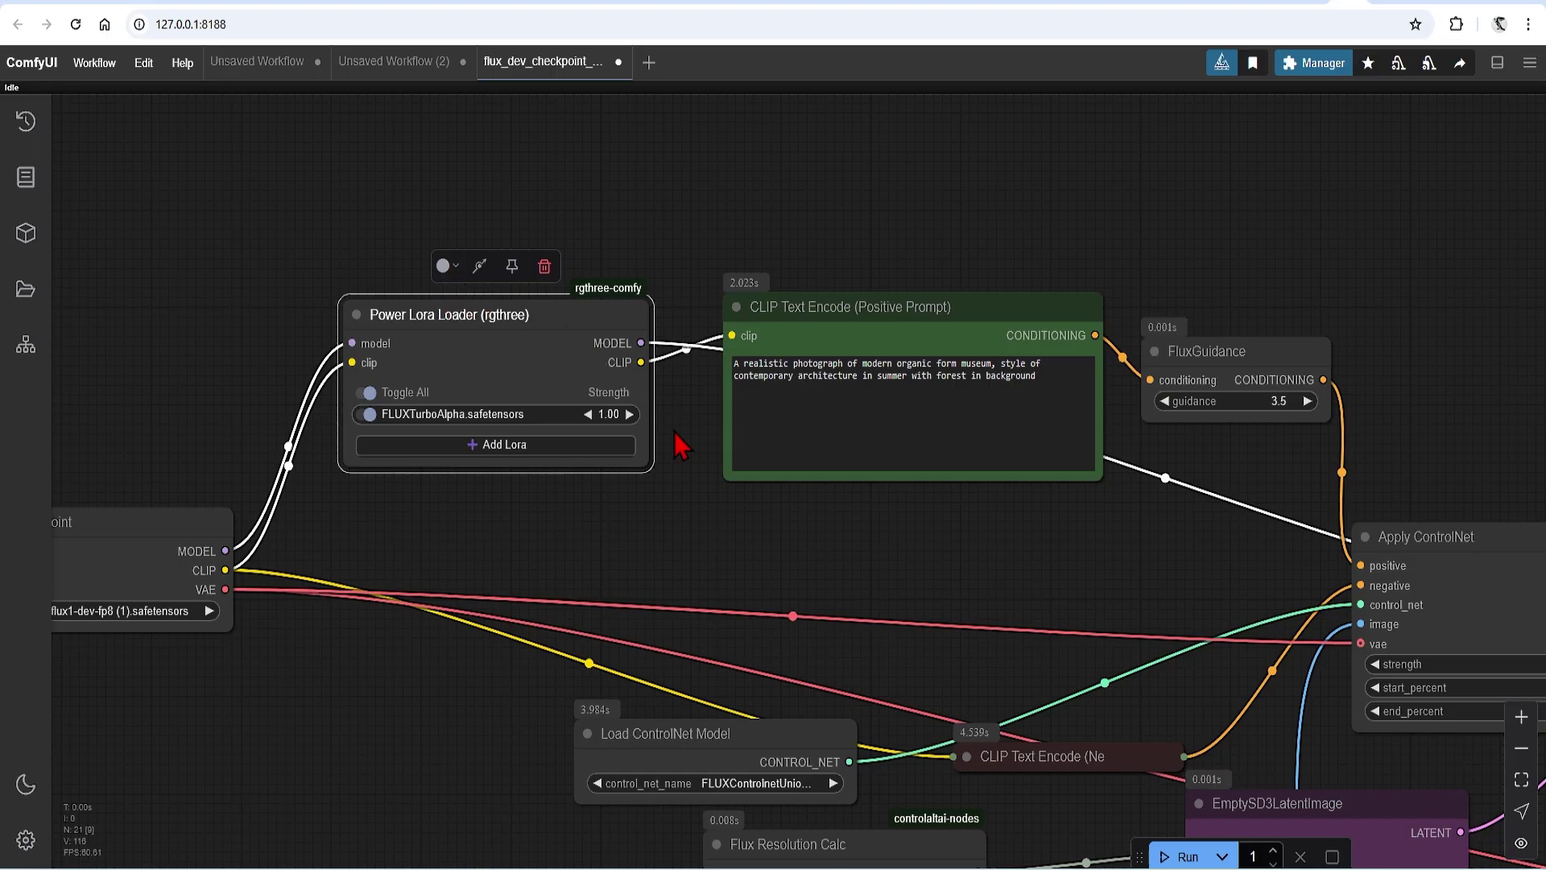
scroll(367, 317, "down", 5)
scroll(1294, 573, "up", 7)
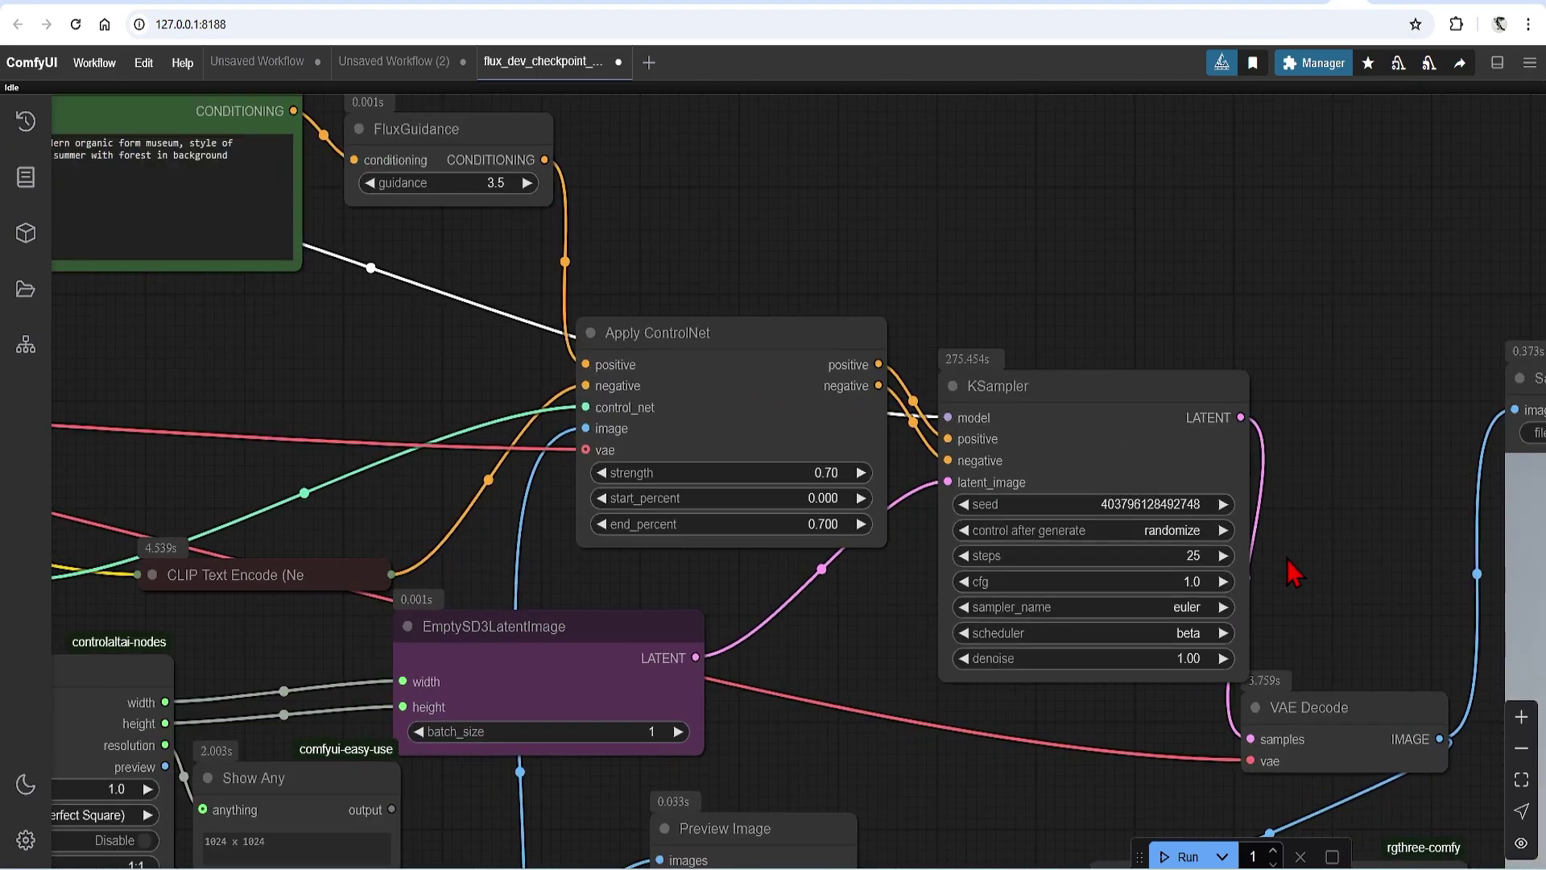
left_click(1200, 554)
type("8")
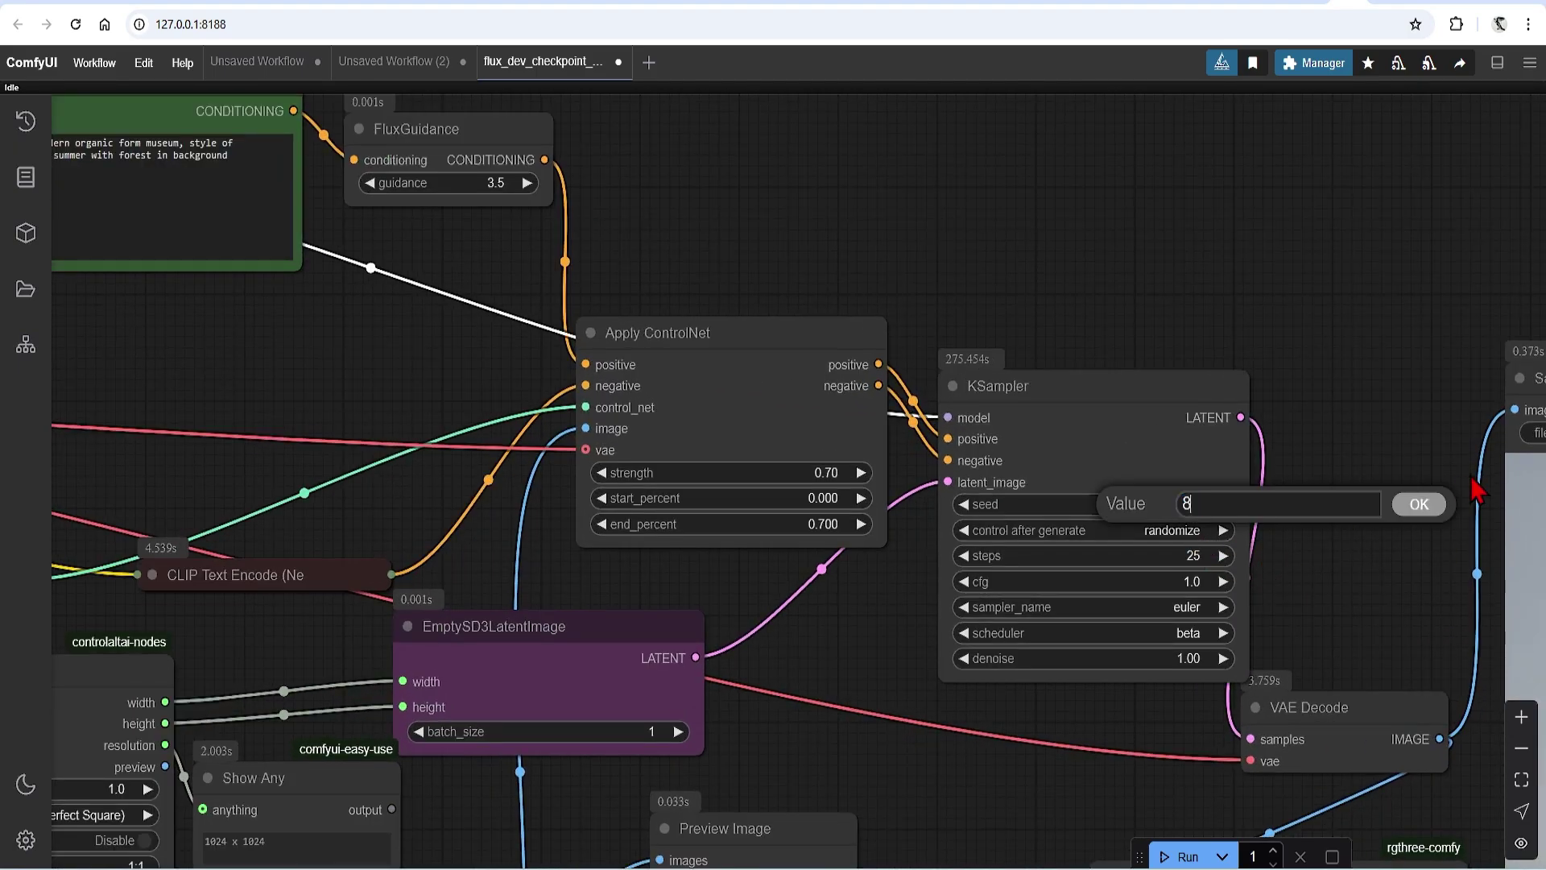
left_click(1419, 504)
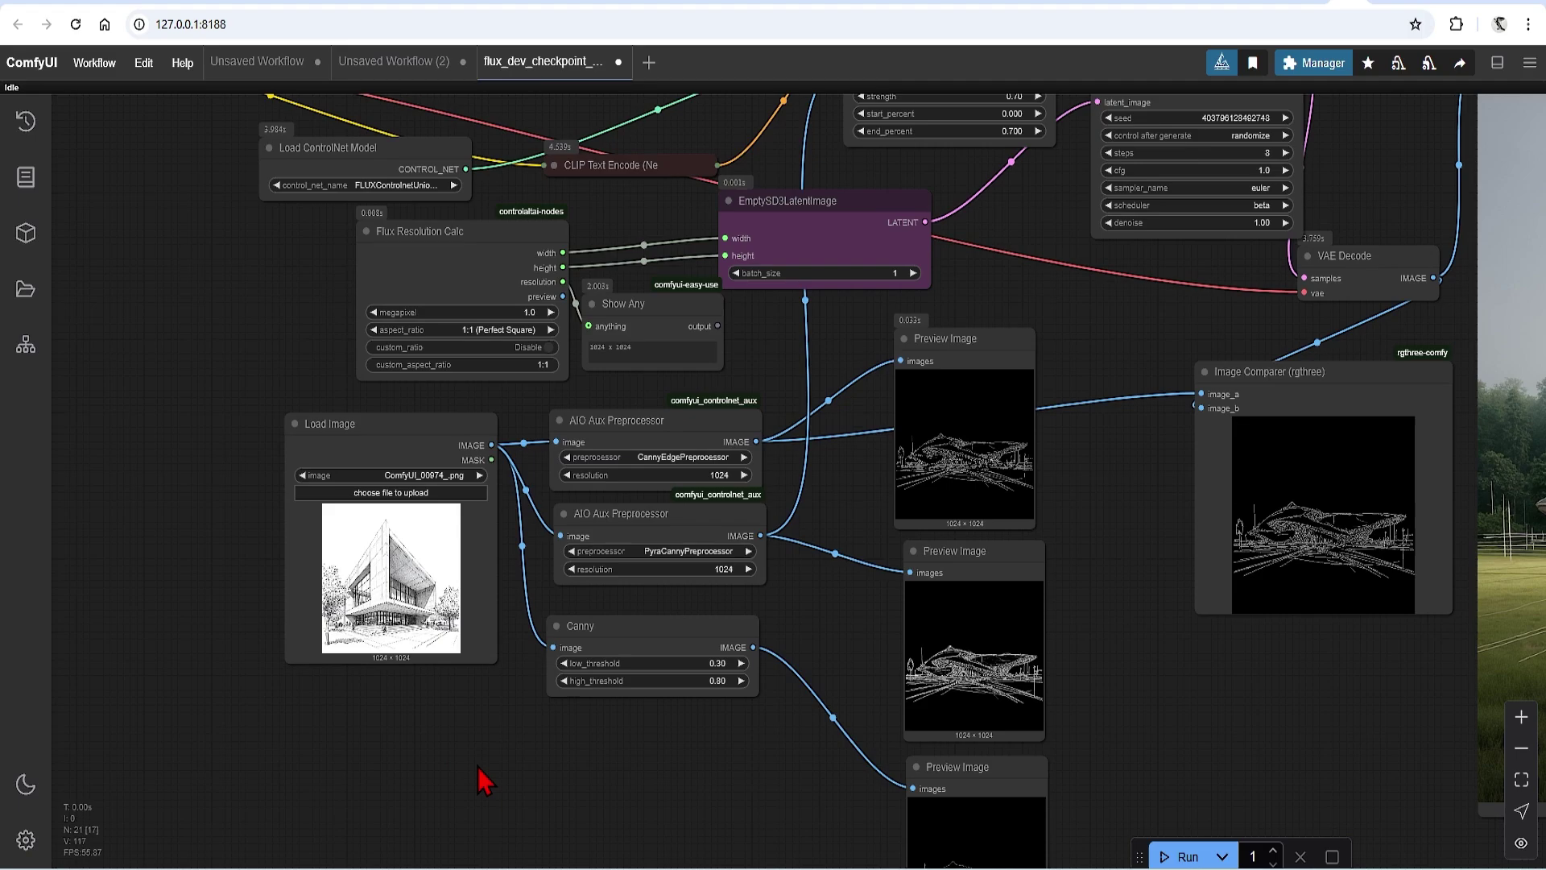
Replace the positive prompt with the new curtain-wall glazing museum description.
scroll(483, 781, "down", 4)
scroll(452, 94, "up", 12)
left_click_drag(828, 287, 273, 210)
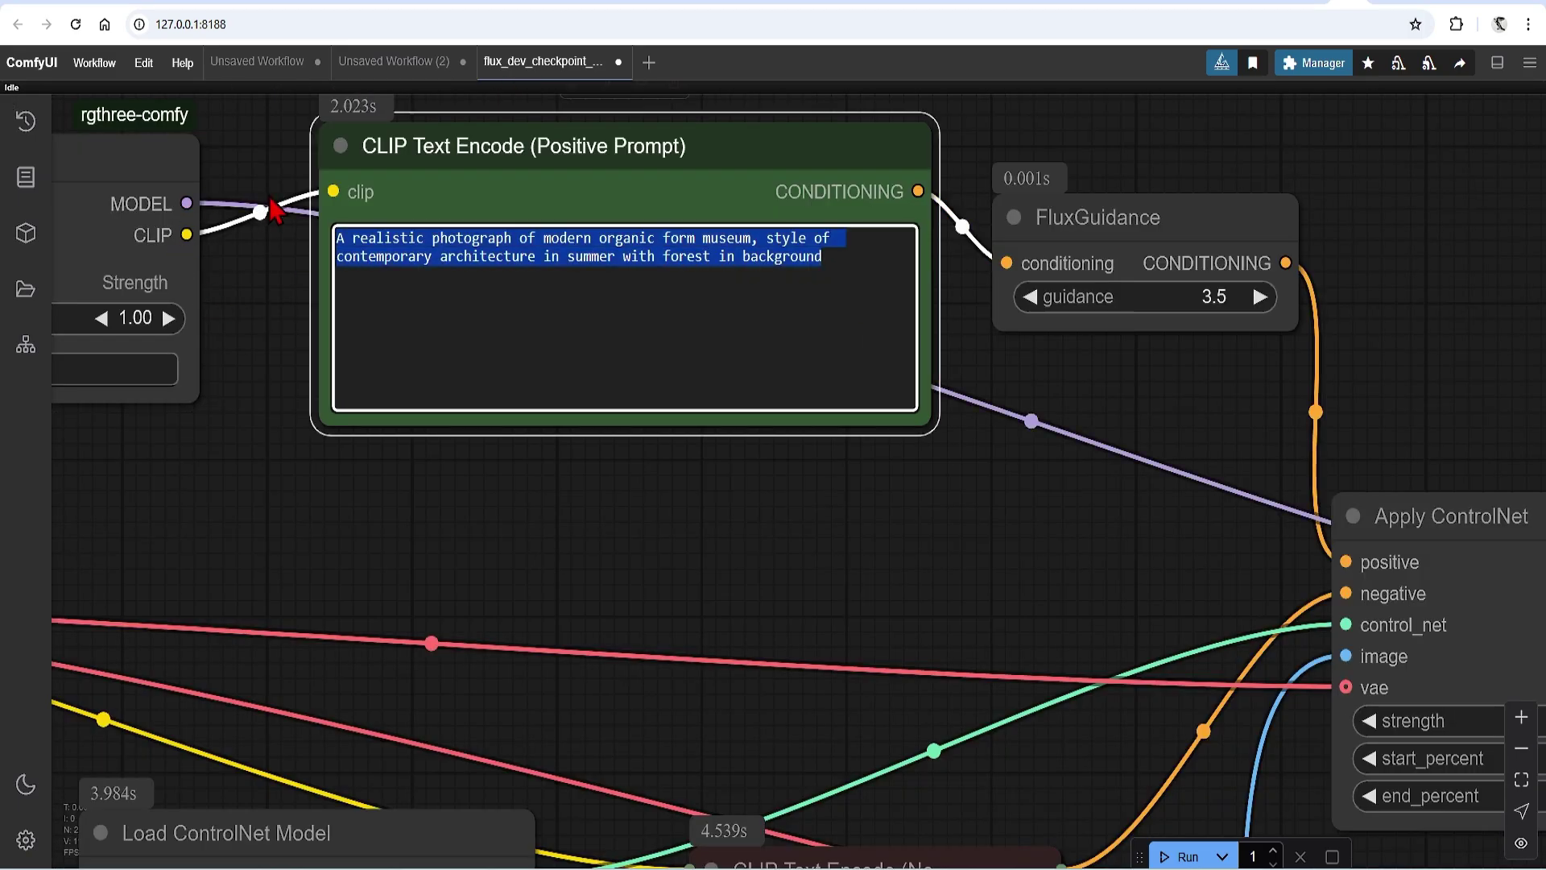
type("A realistic photograph of modern clad museum with large curtain wall glazing, style of contemporary architecture in summer with plaza and trees in the surrounding")
left_click(764, 526)
Set the Apply ControlNet strength to 0.6.
scroll(878, 515, "down", 10)
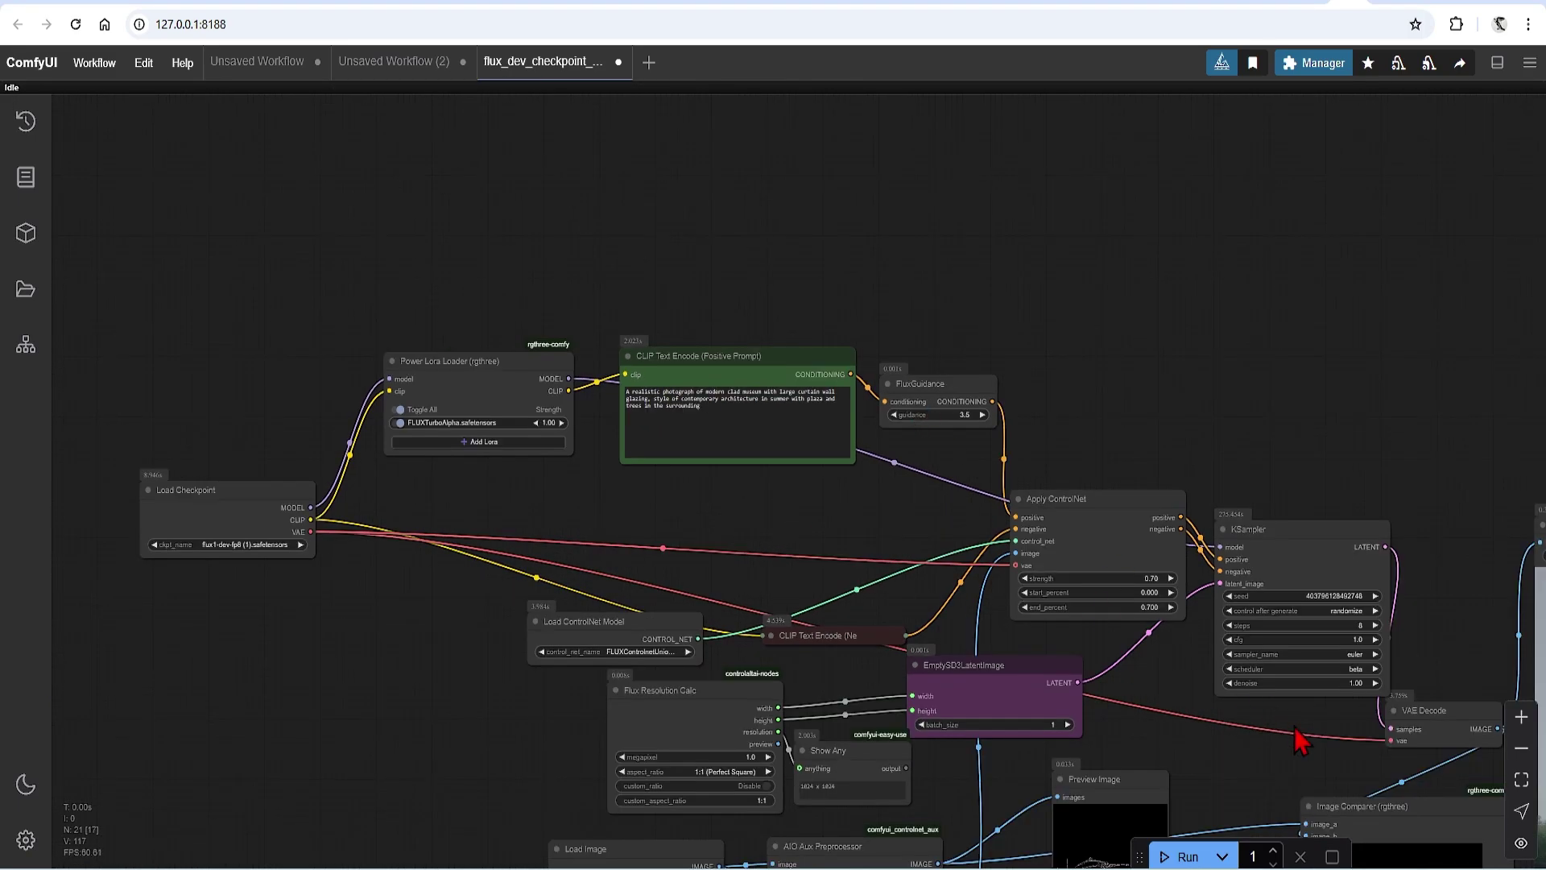
scroll(1293, 727, "up", 6)
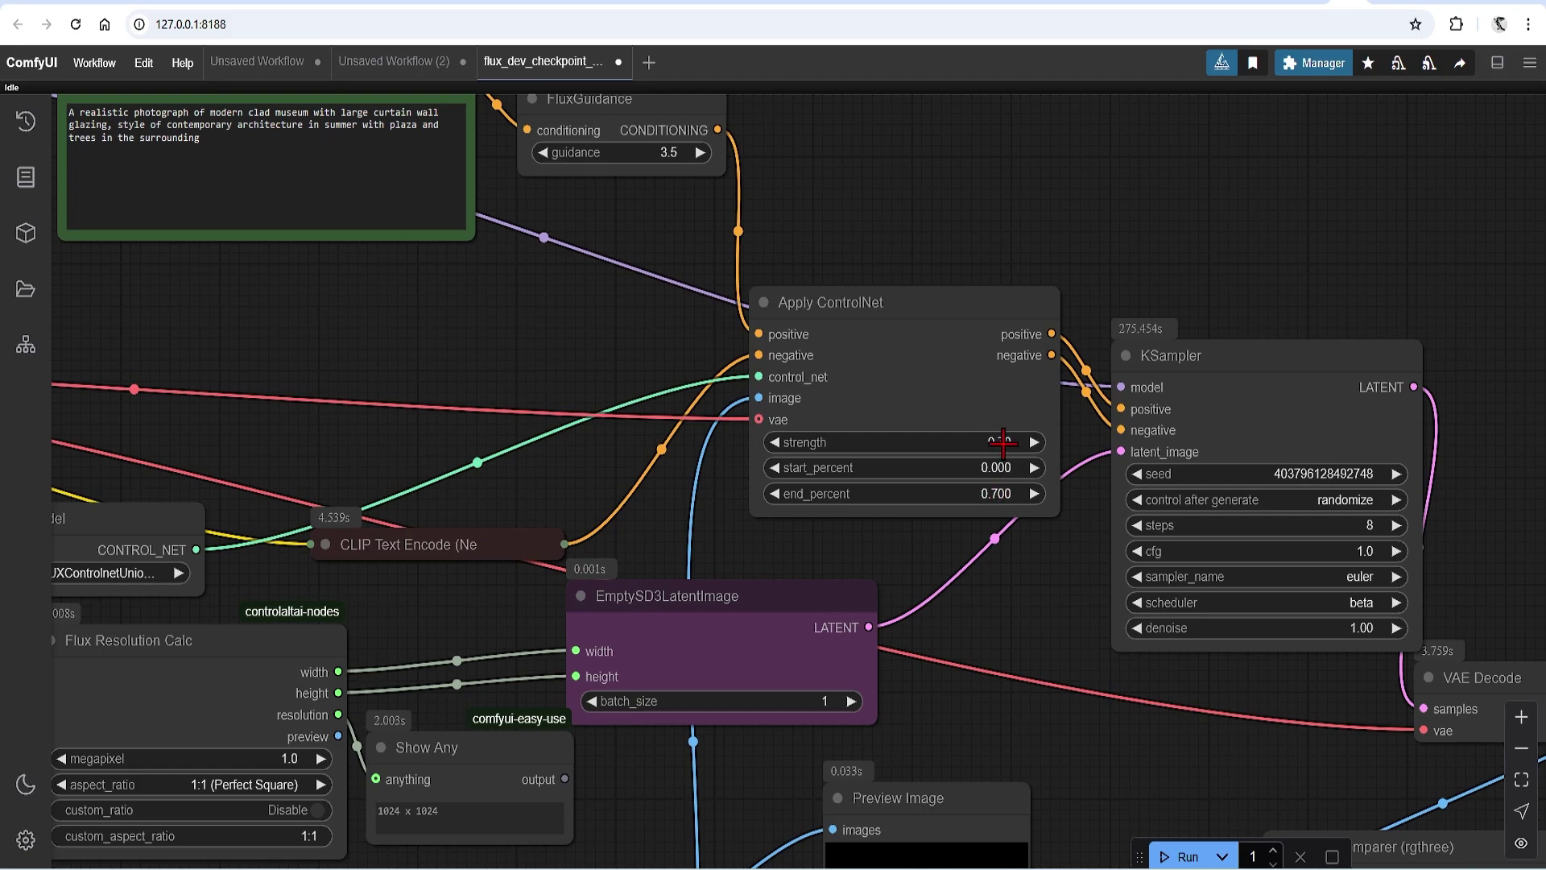
left_click(1003, 443)
type("0.6")
key("Return")
scroll(481, 343, "down", 8)
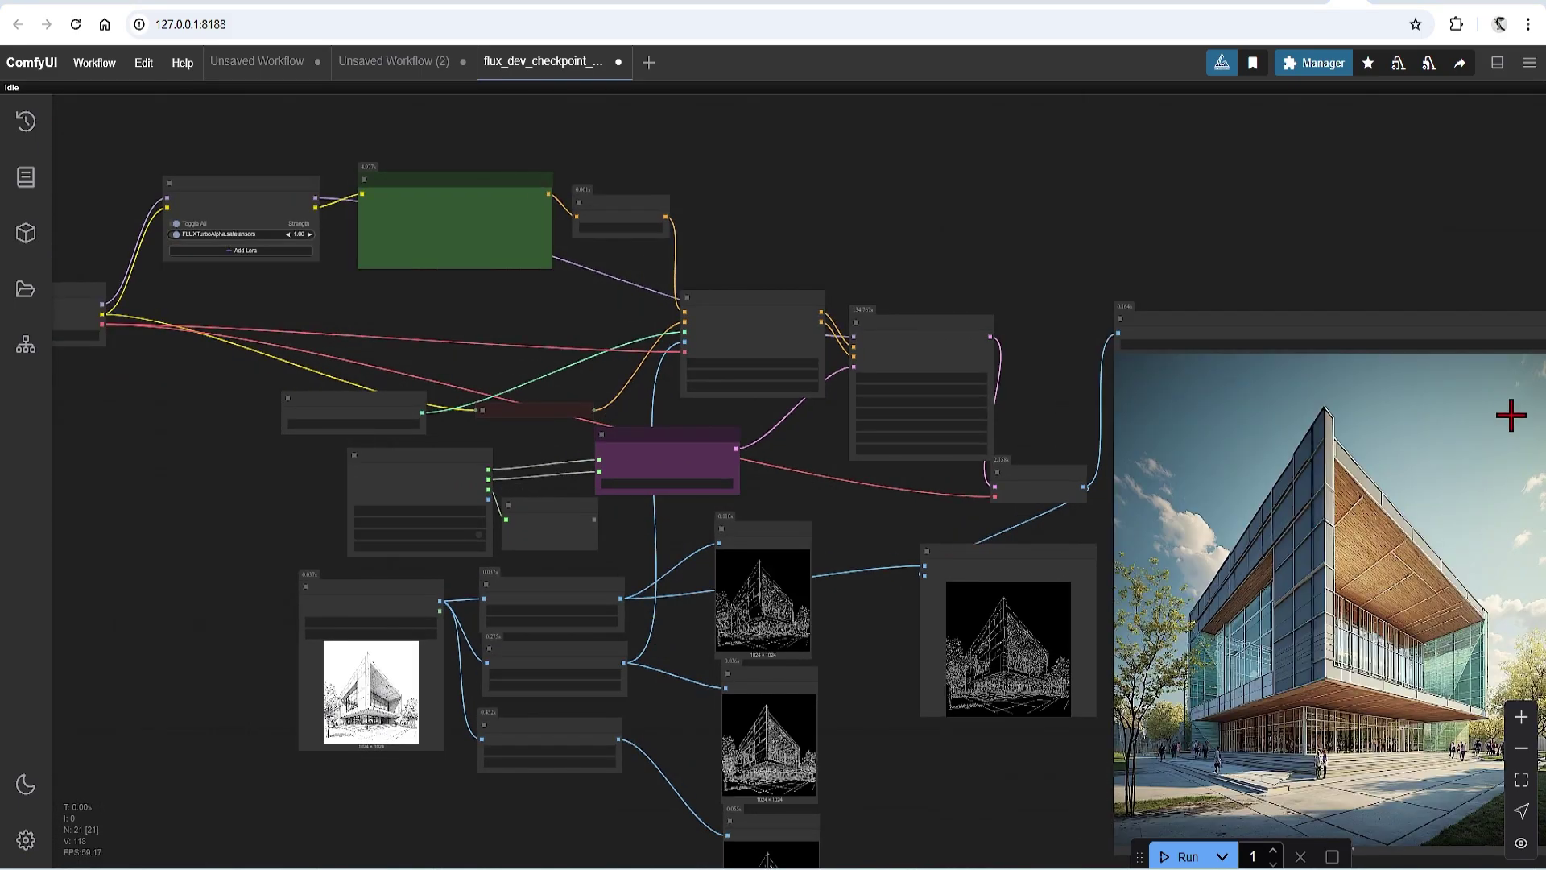
Zoom into the Image Comparer to check the render, then add ghibskylora.safetensors as a second LoRA.
scroll(1383, 756, "up", 6)
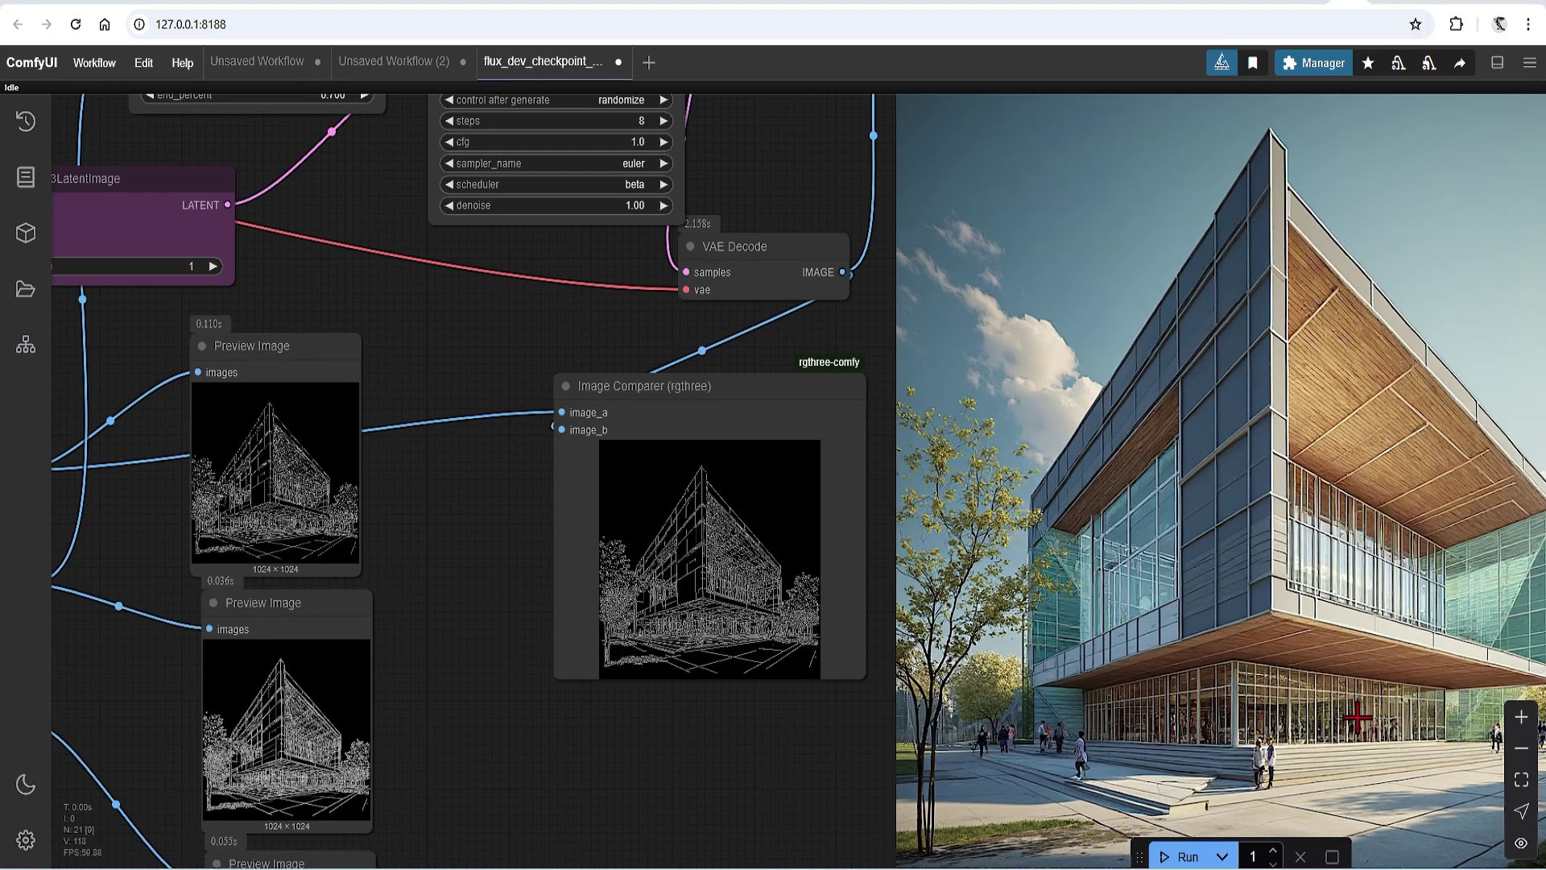
scroll(654, 552, "up", 5)
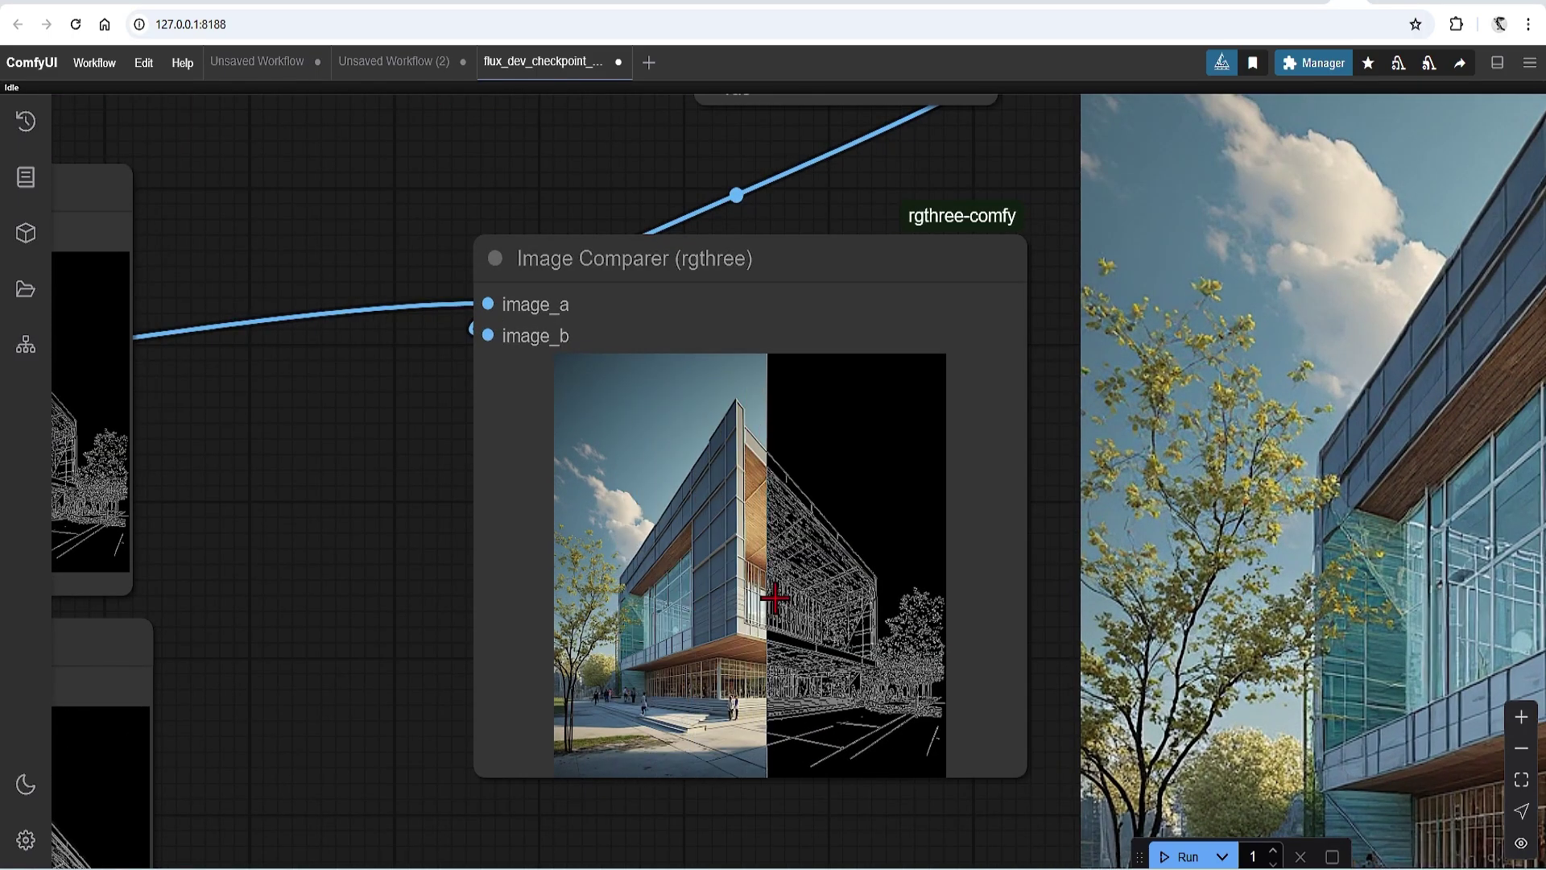
scroll(725, 593, "up", 3)
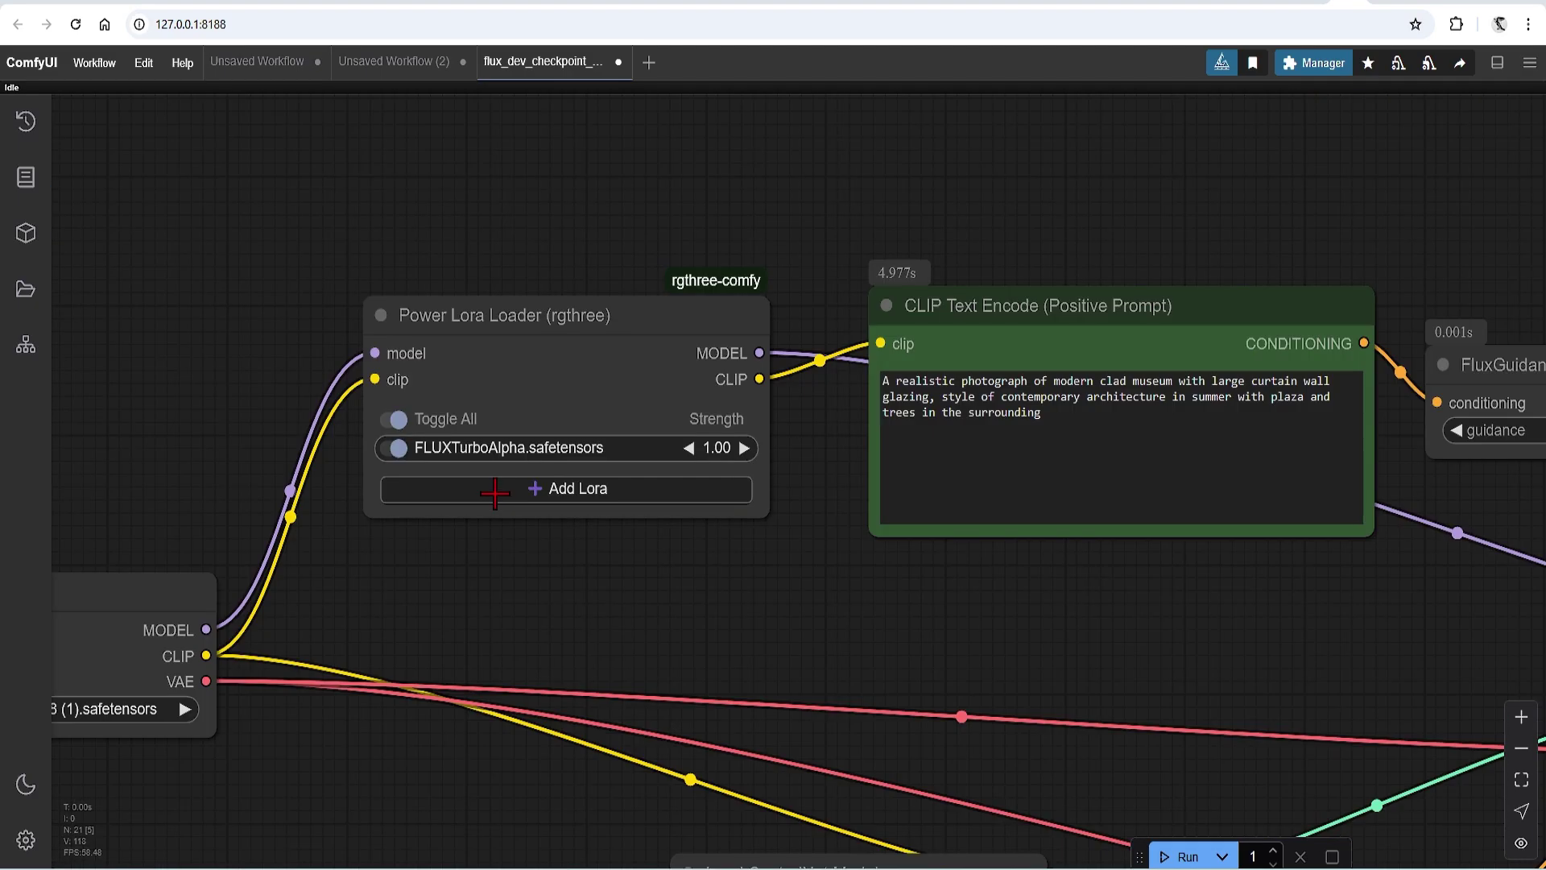
left_click(494, 490)
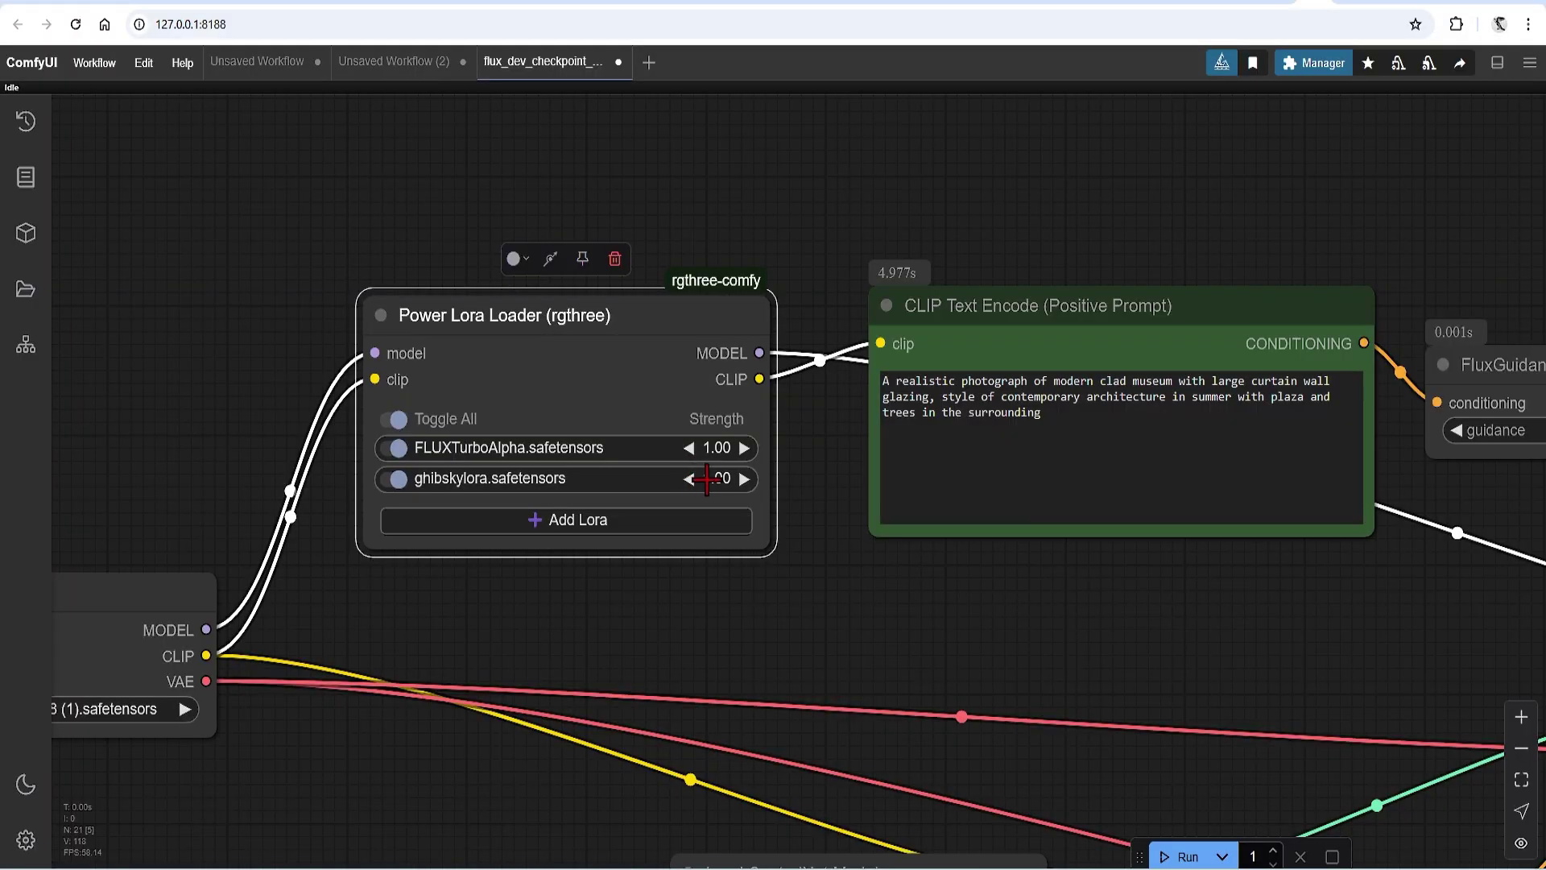
Set ghibskylora strength to 0.8 and replace 'realistic photograph' in the prompt with 'GHIBSKY style'.
left_click(719, 478)
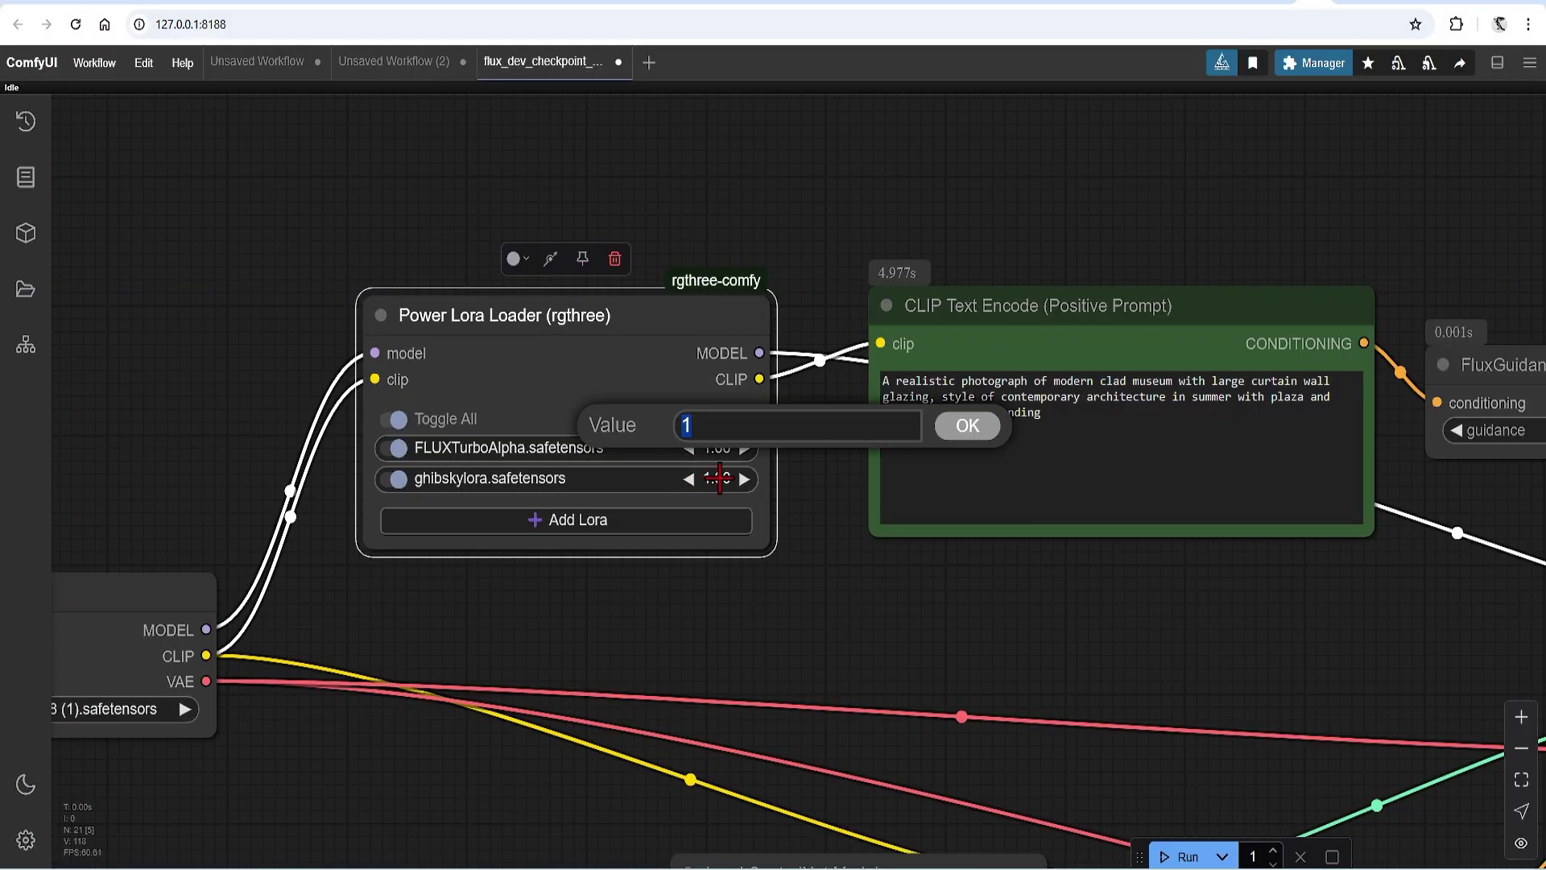
left_click(940, 423)
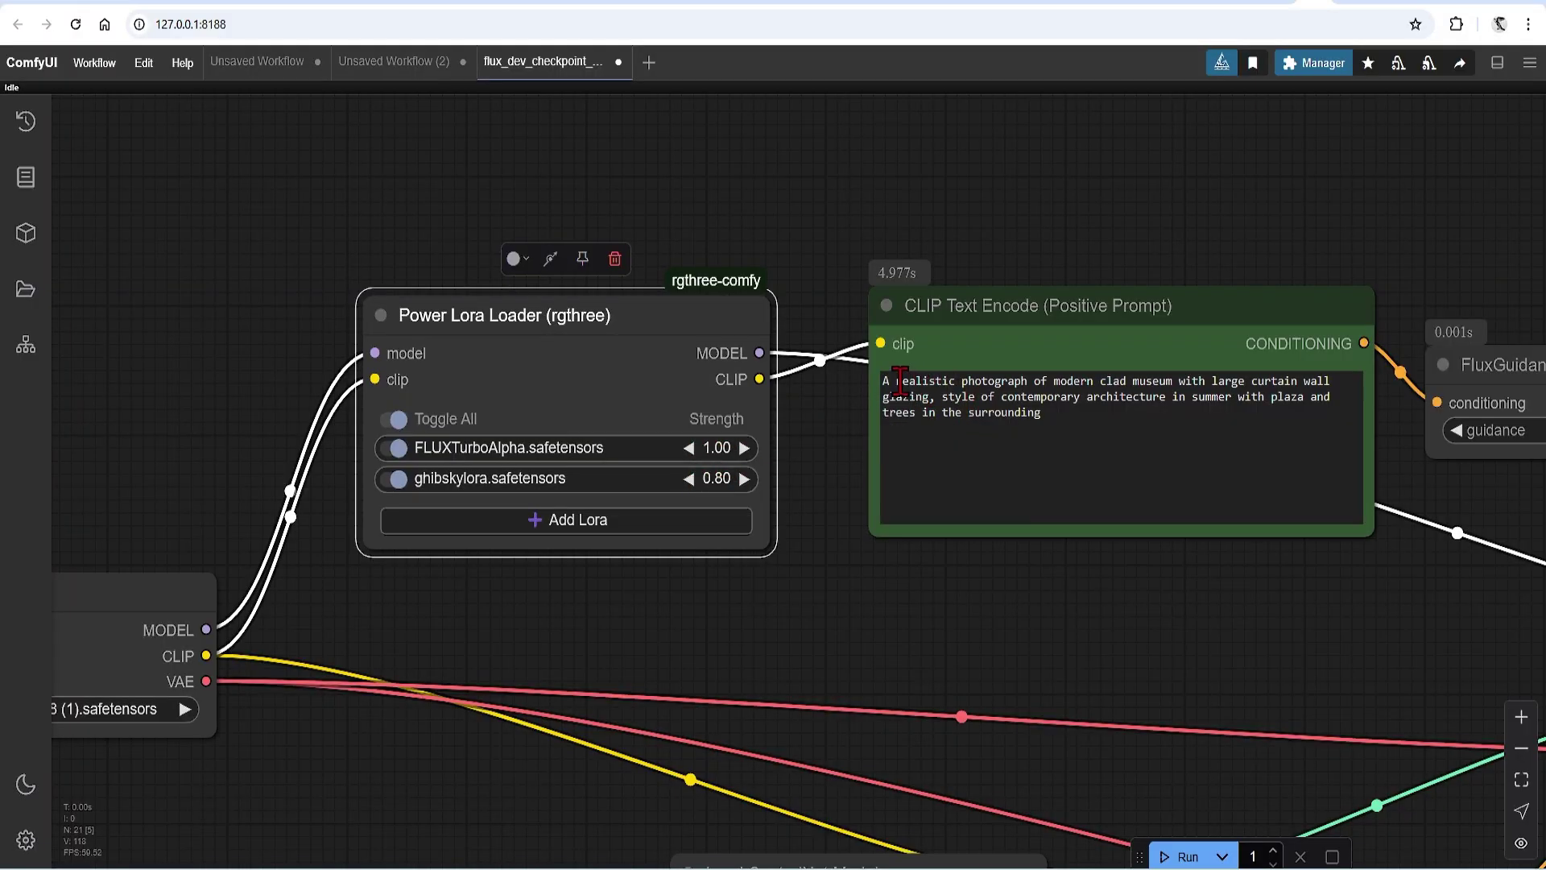
left_click_drag(899, 381, 1023, 382)
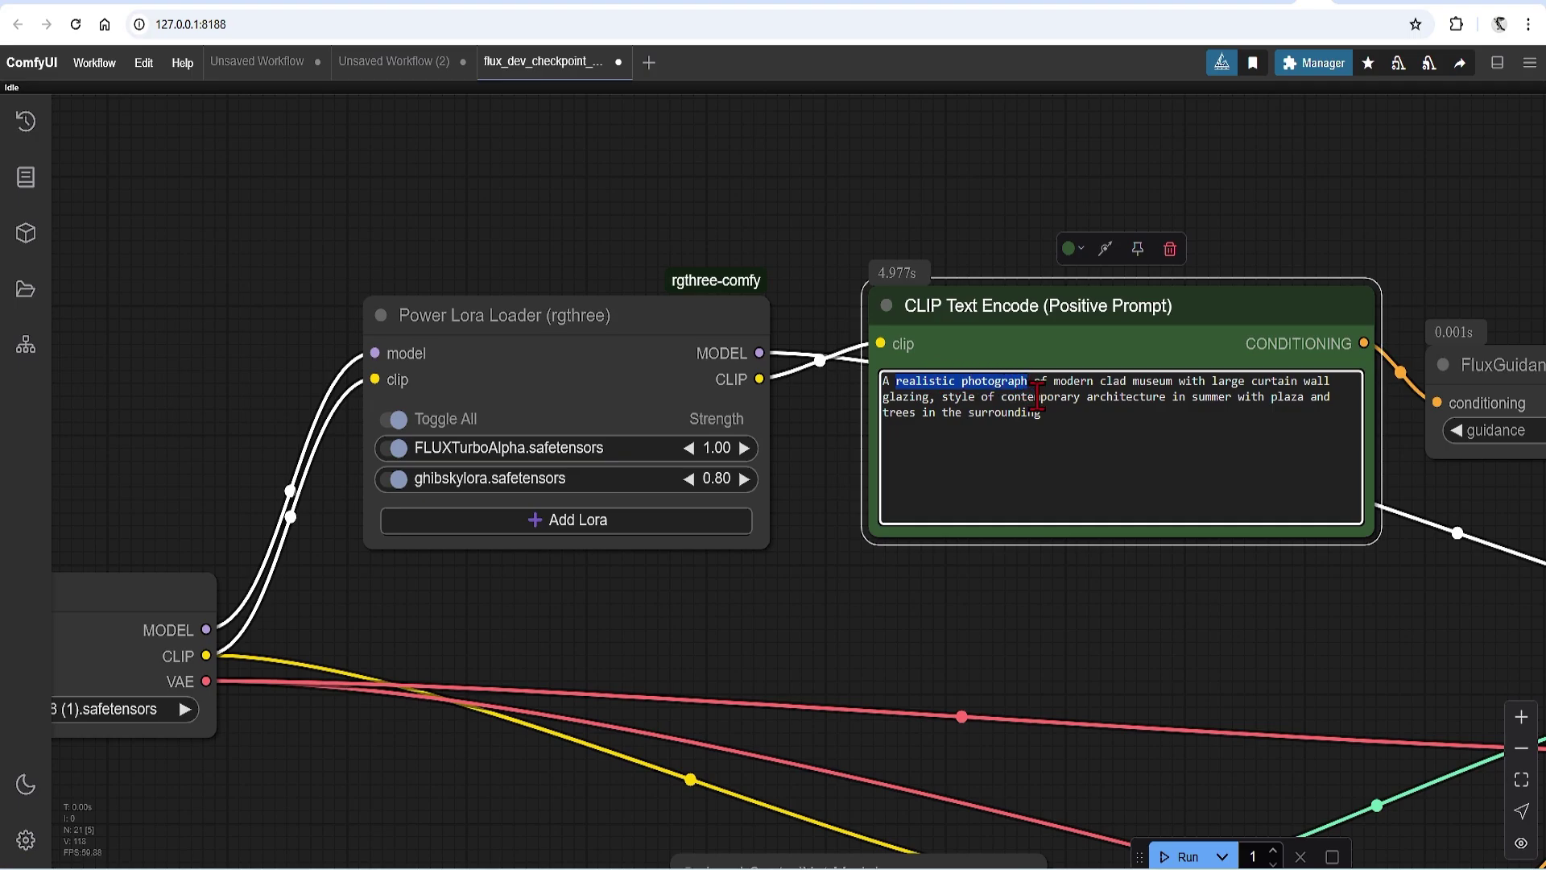
type("GHIBSKY style")
Render the workflow and zoom into the Image Comparer to inspect the result.
scroll(914, 624, "down", 10)
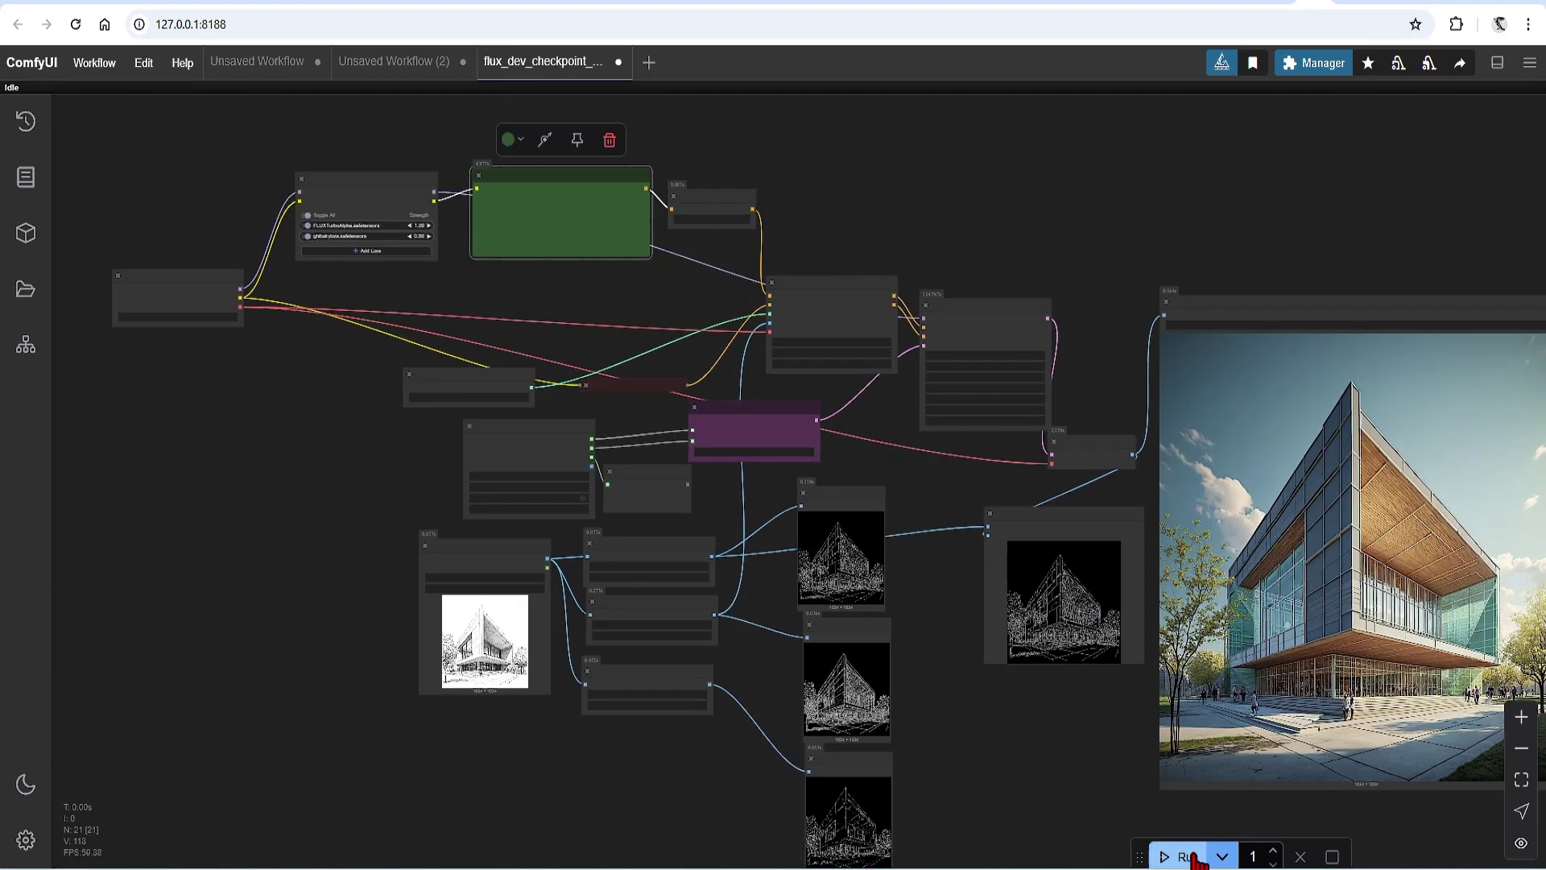
left_click(1180, 856)
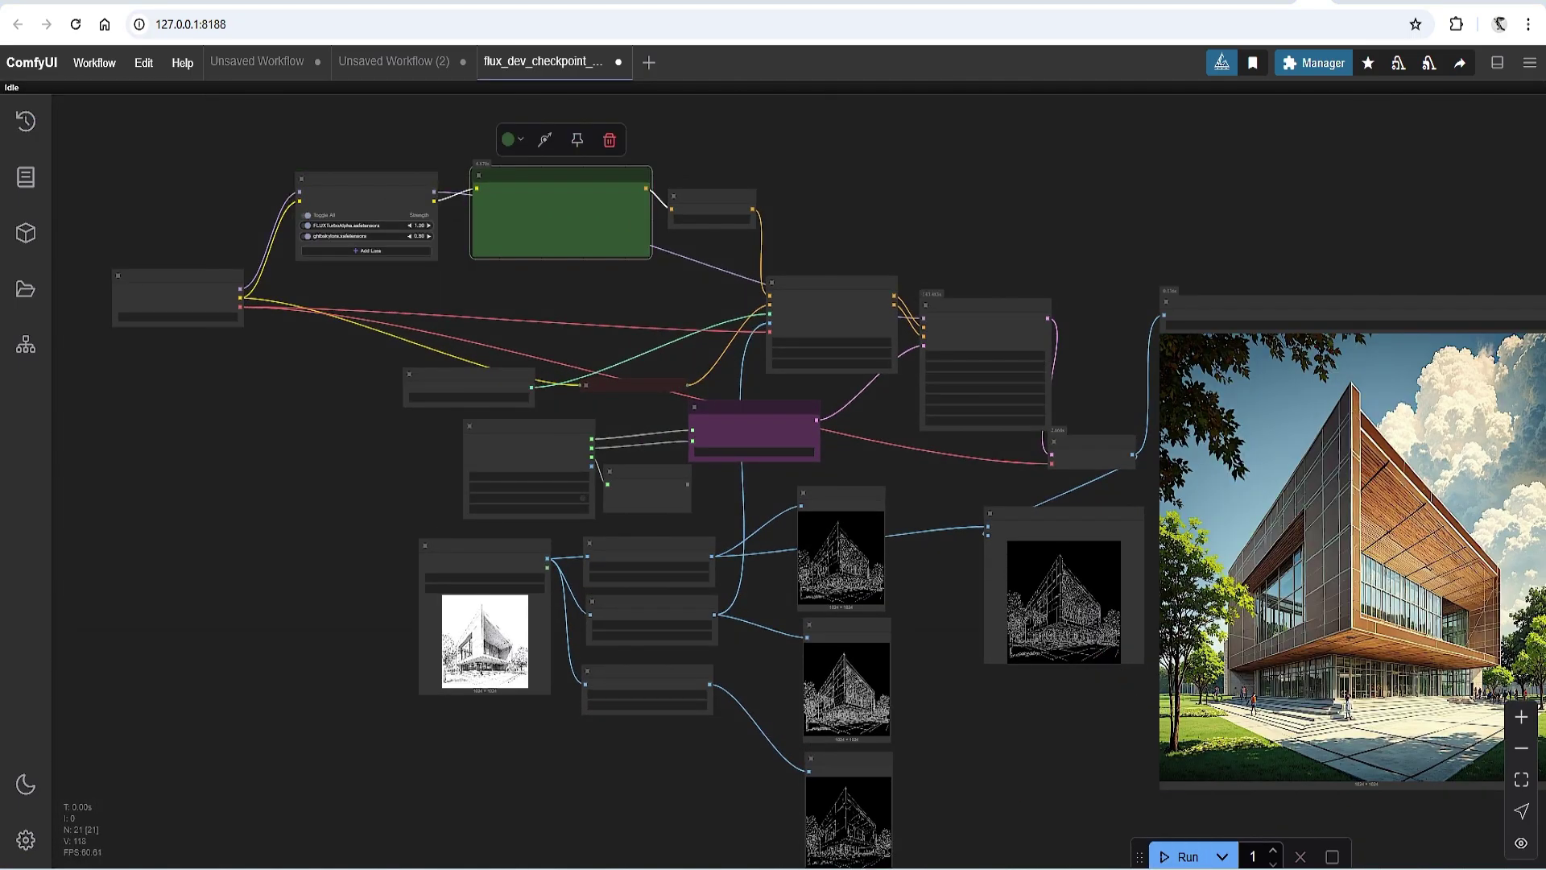
scroll(1005, 554, "up", 15)
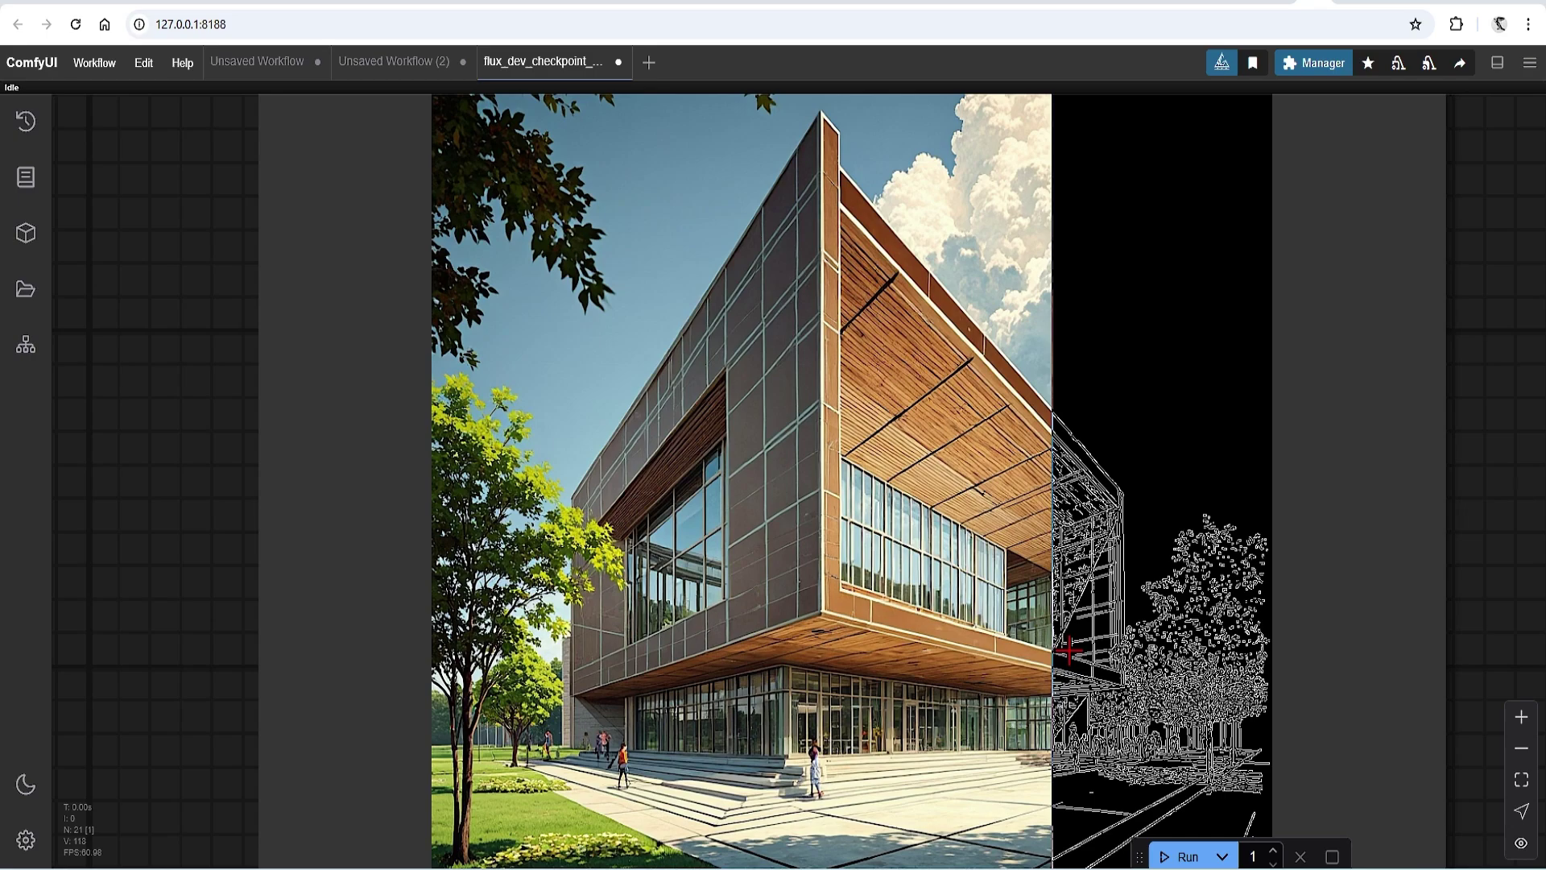
scroll(1252, 651, "down", 3)
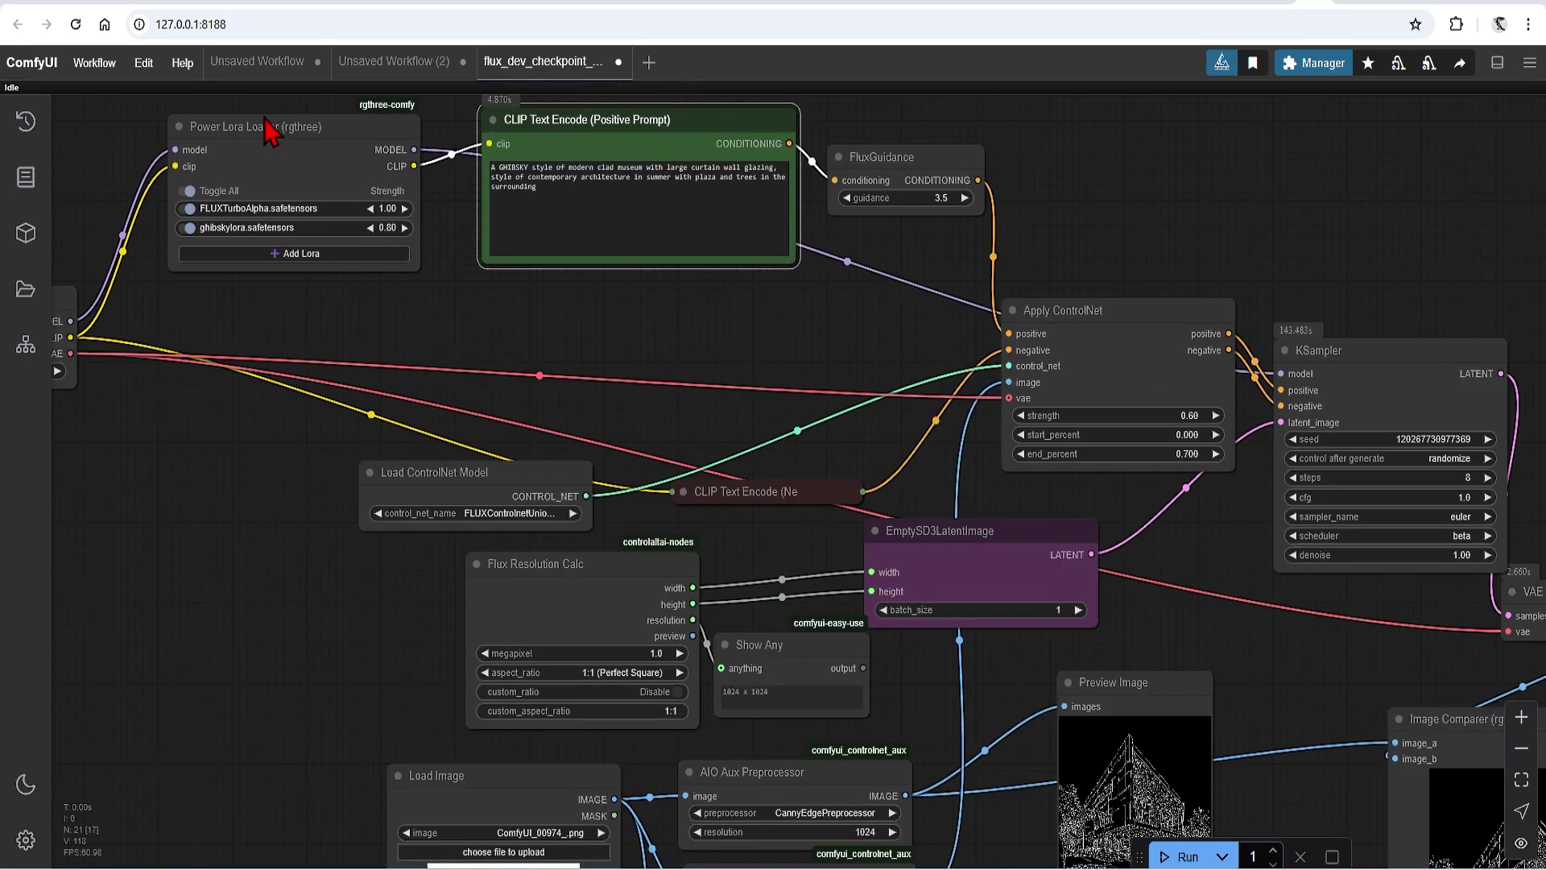
scroll(361, 279, "up", 3)
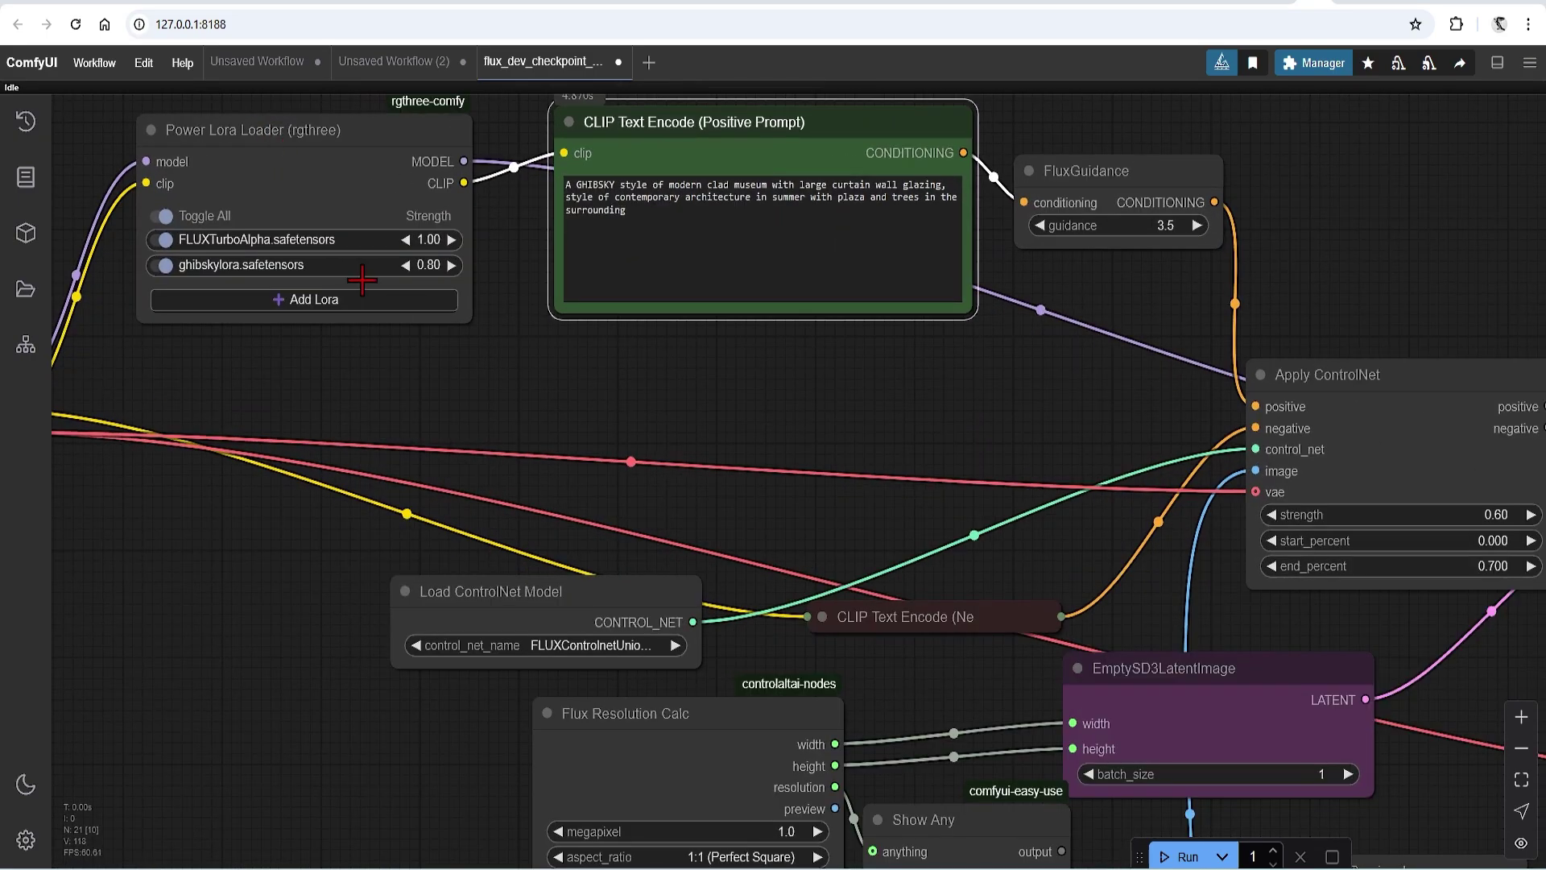
Raise ghibskylora strength to 0.95 and end_percent to 0.685, then inspect the Image Comparer.
left_click(451, 264)
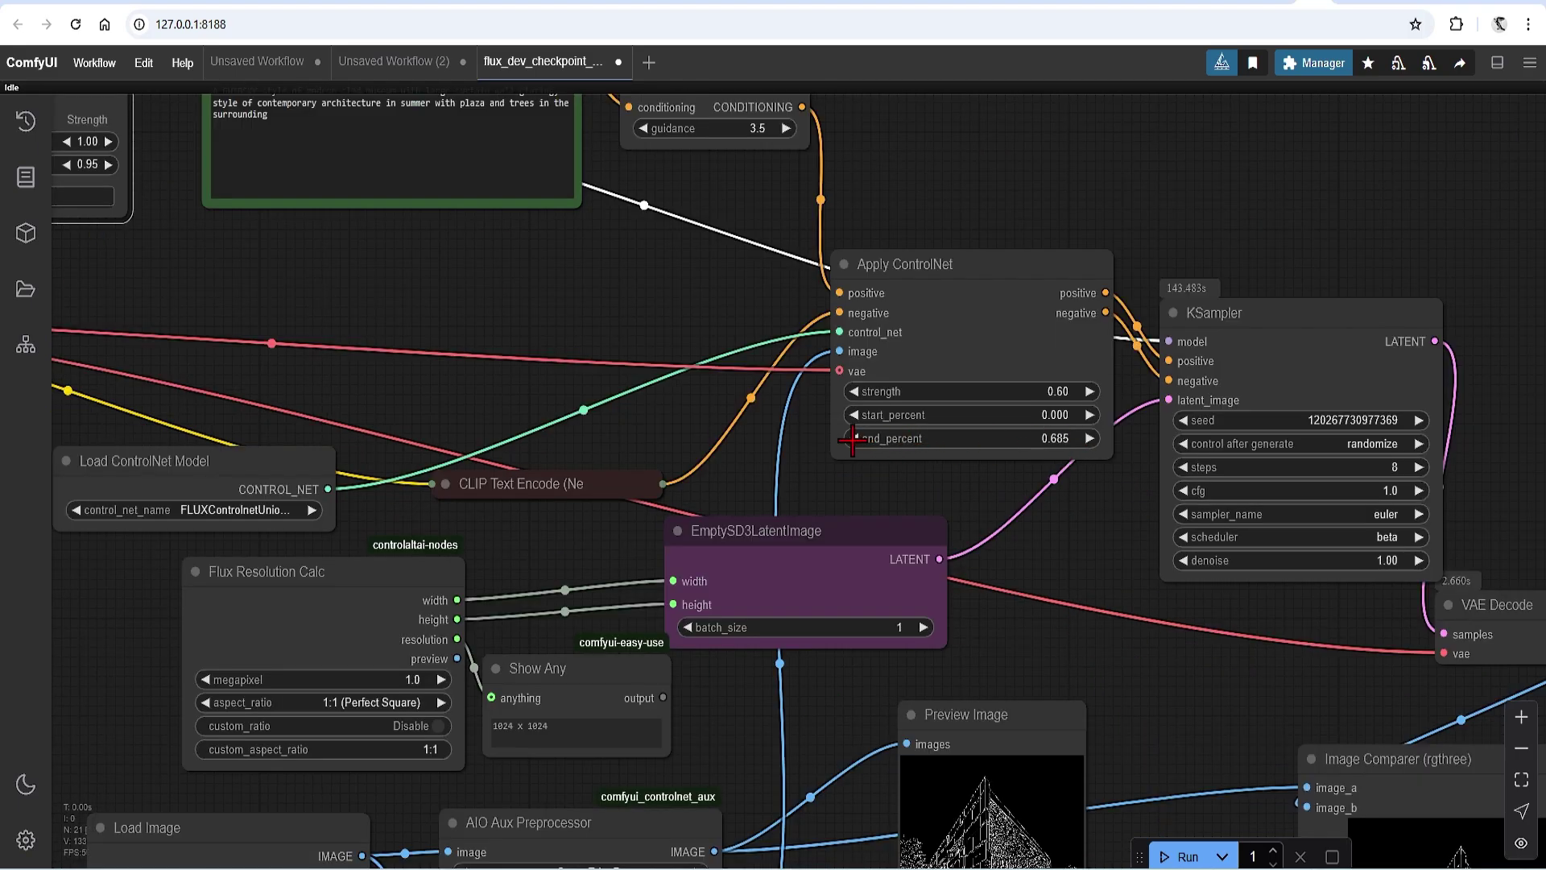
key(".")
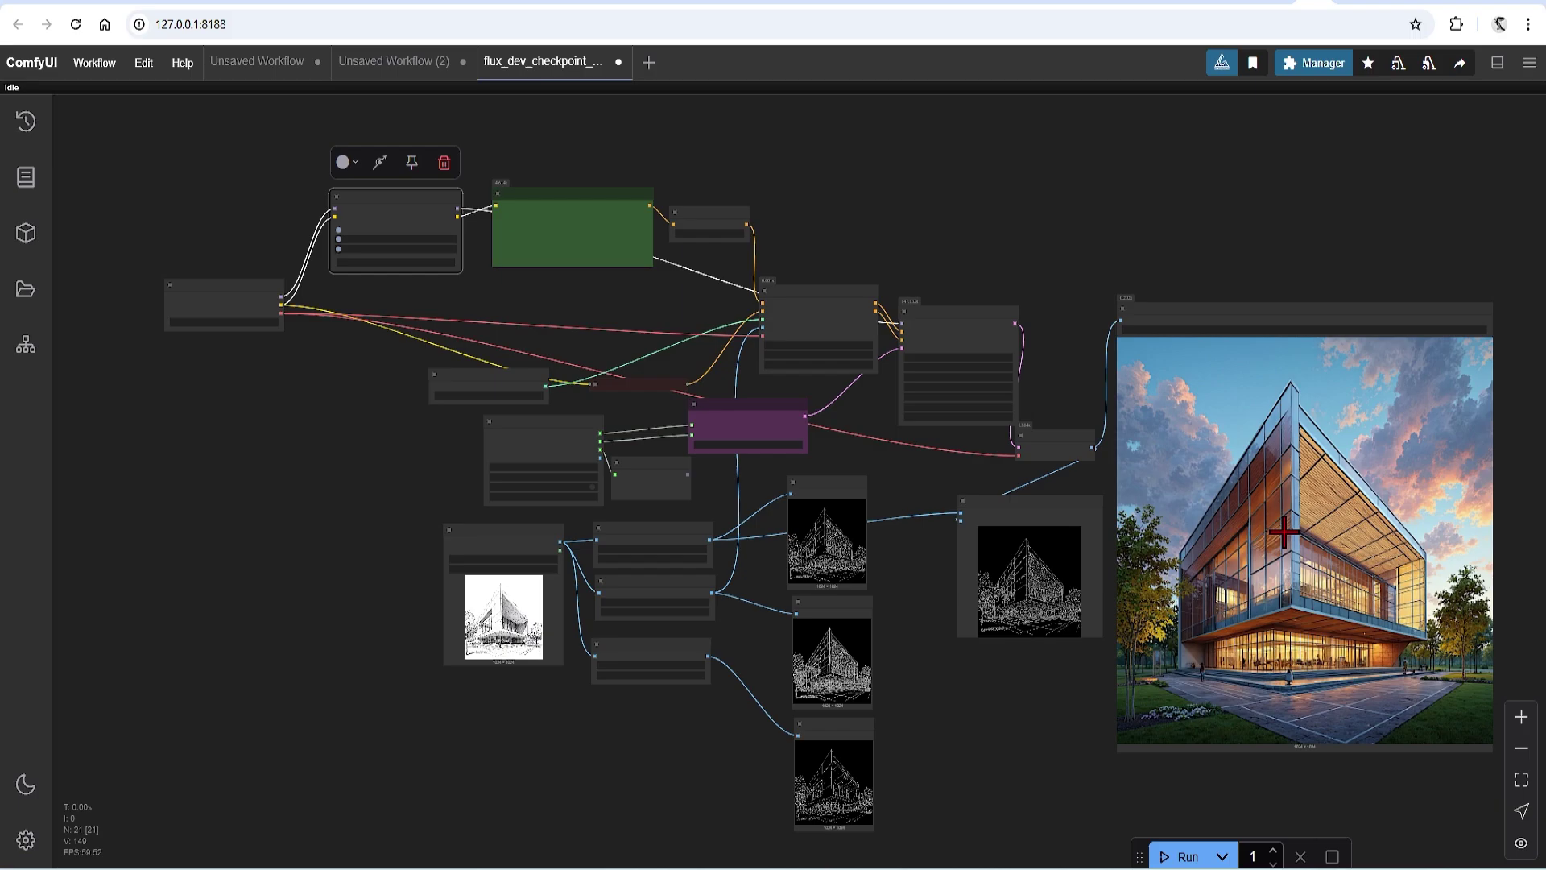
scroll(1022, 580, "up", 15)
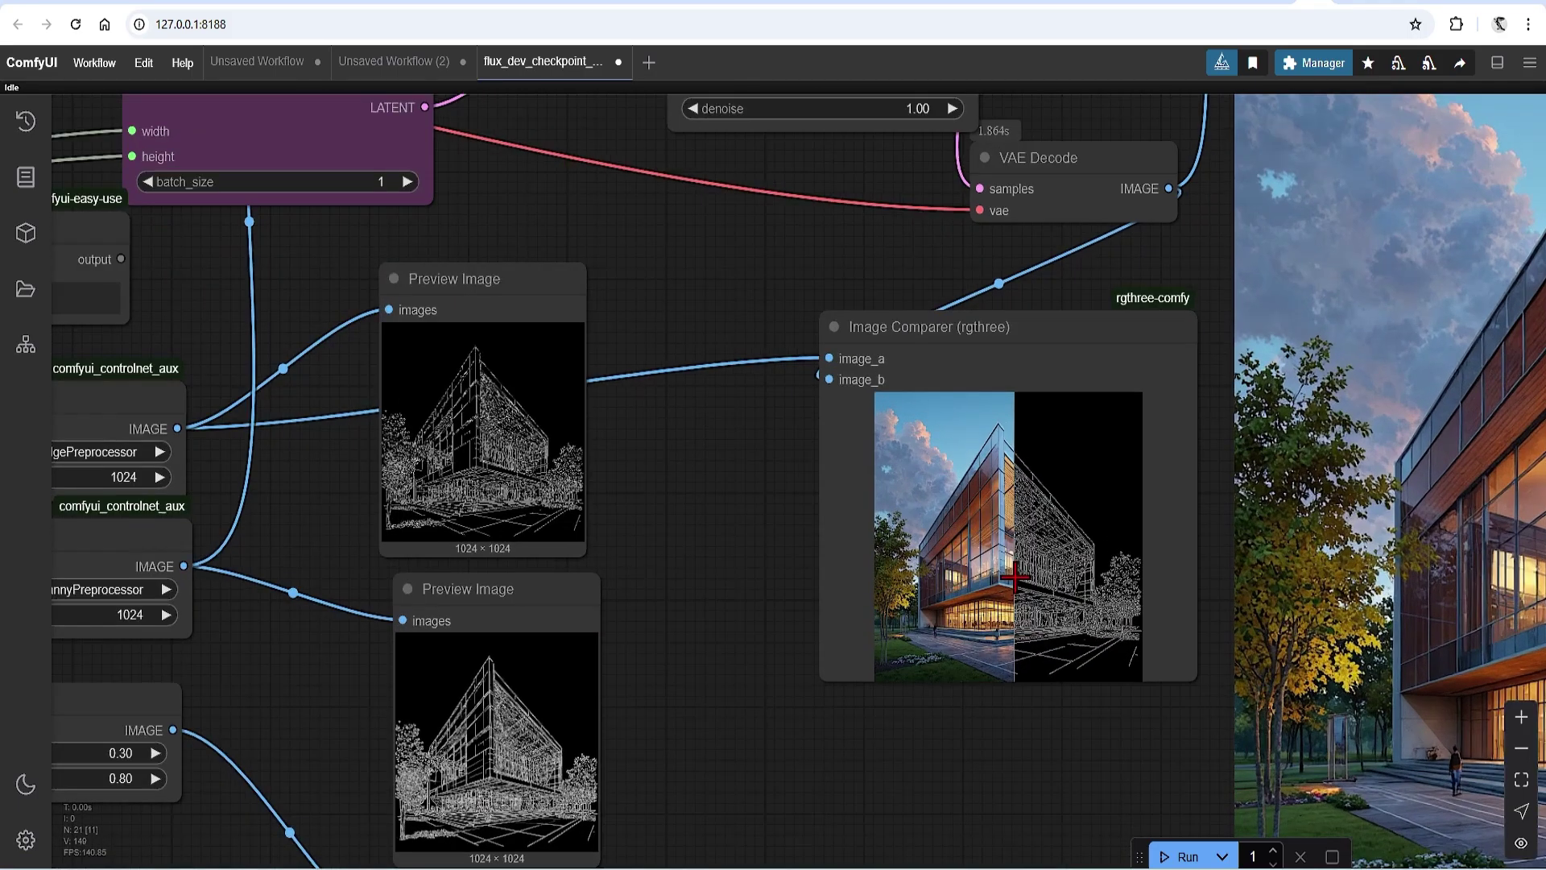
scroll(1014, 567, "up", 3)
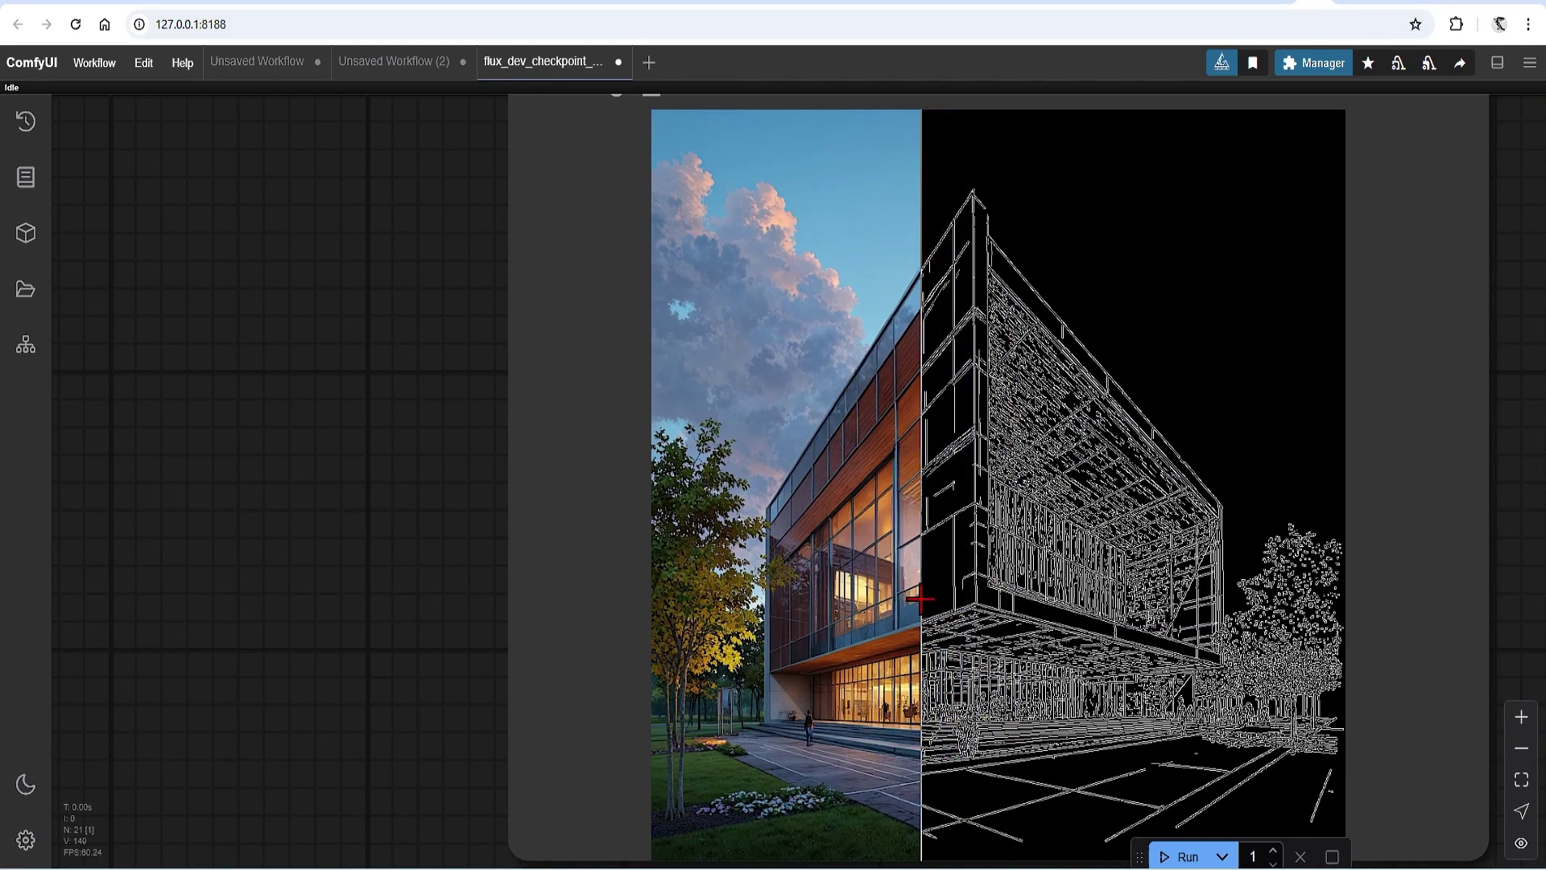